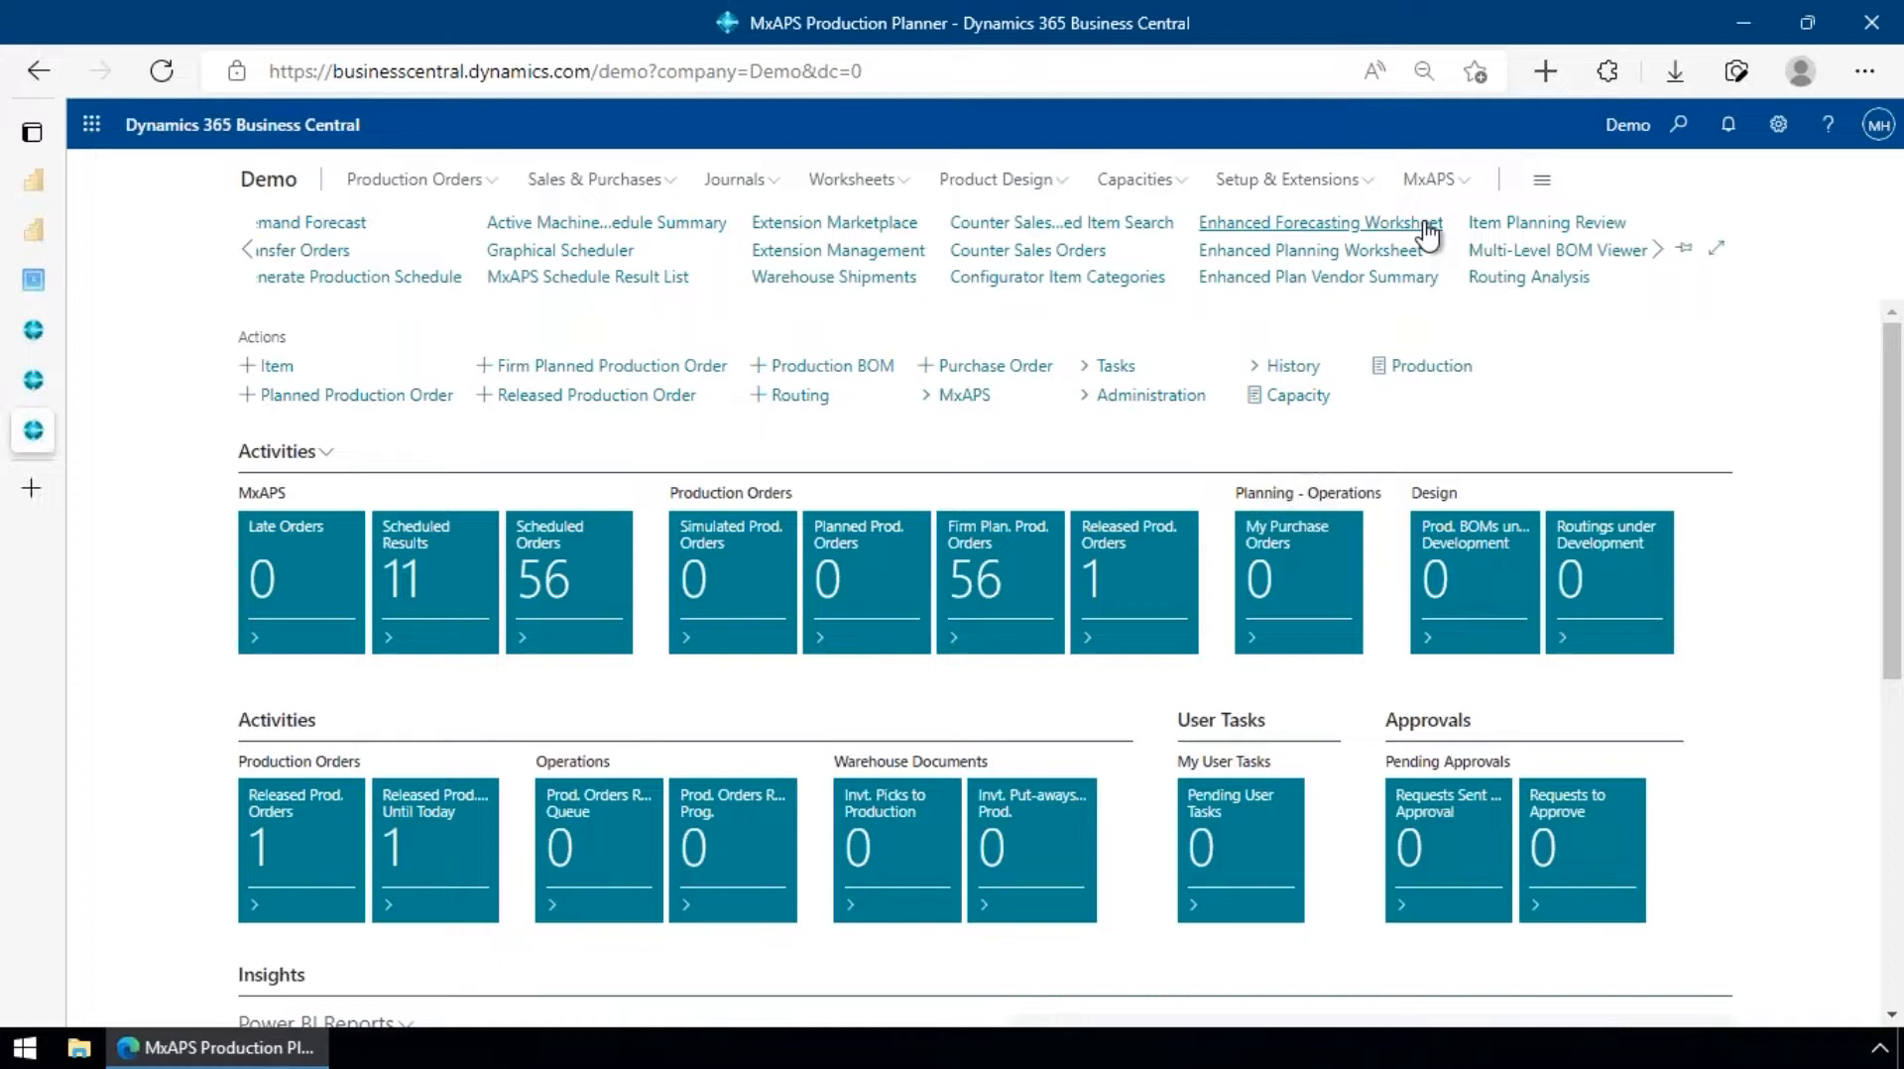
- Open the Enhanced Forecasting Worksheet and set its item category filter to CHAIR
click(1425, 229)
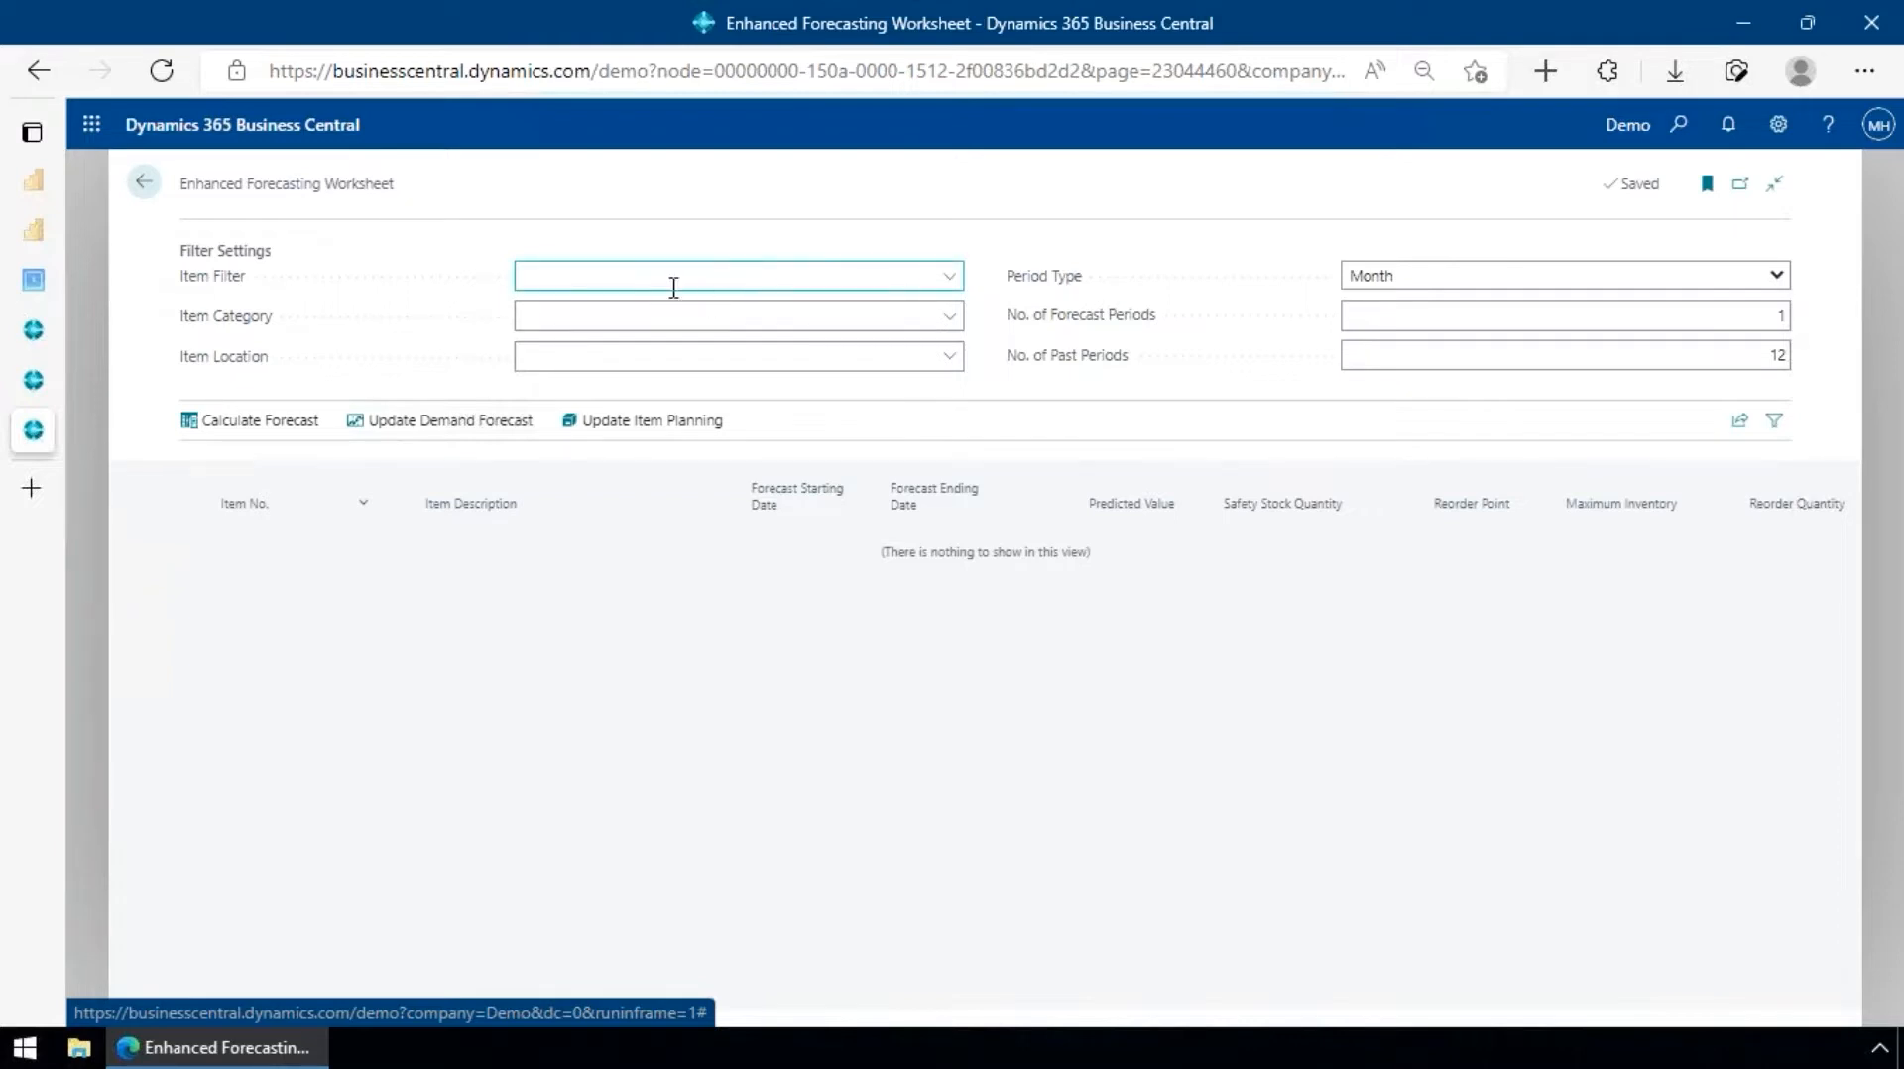
click(736, 322)
text(cha)
key(Down)
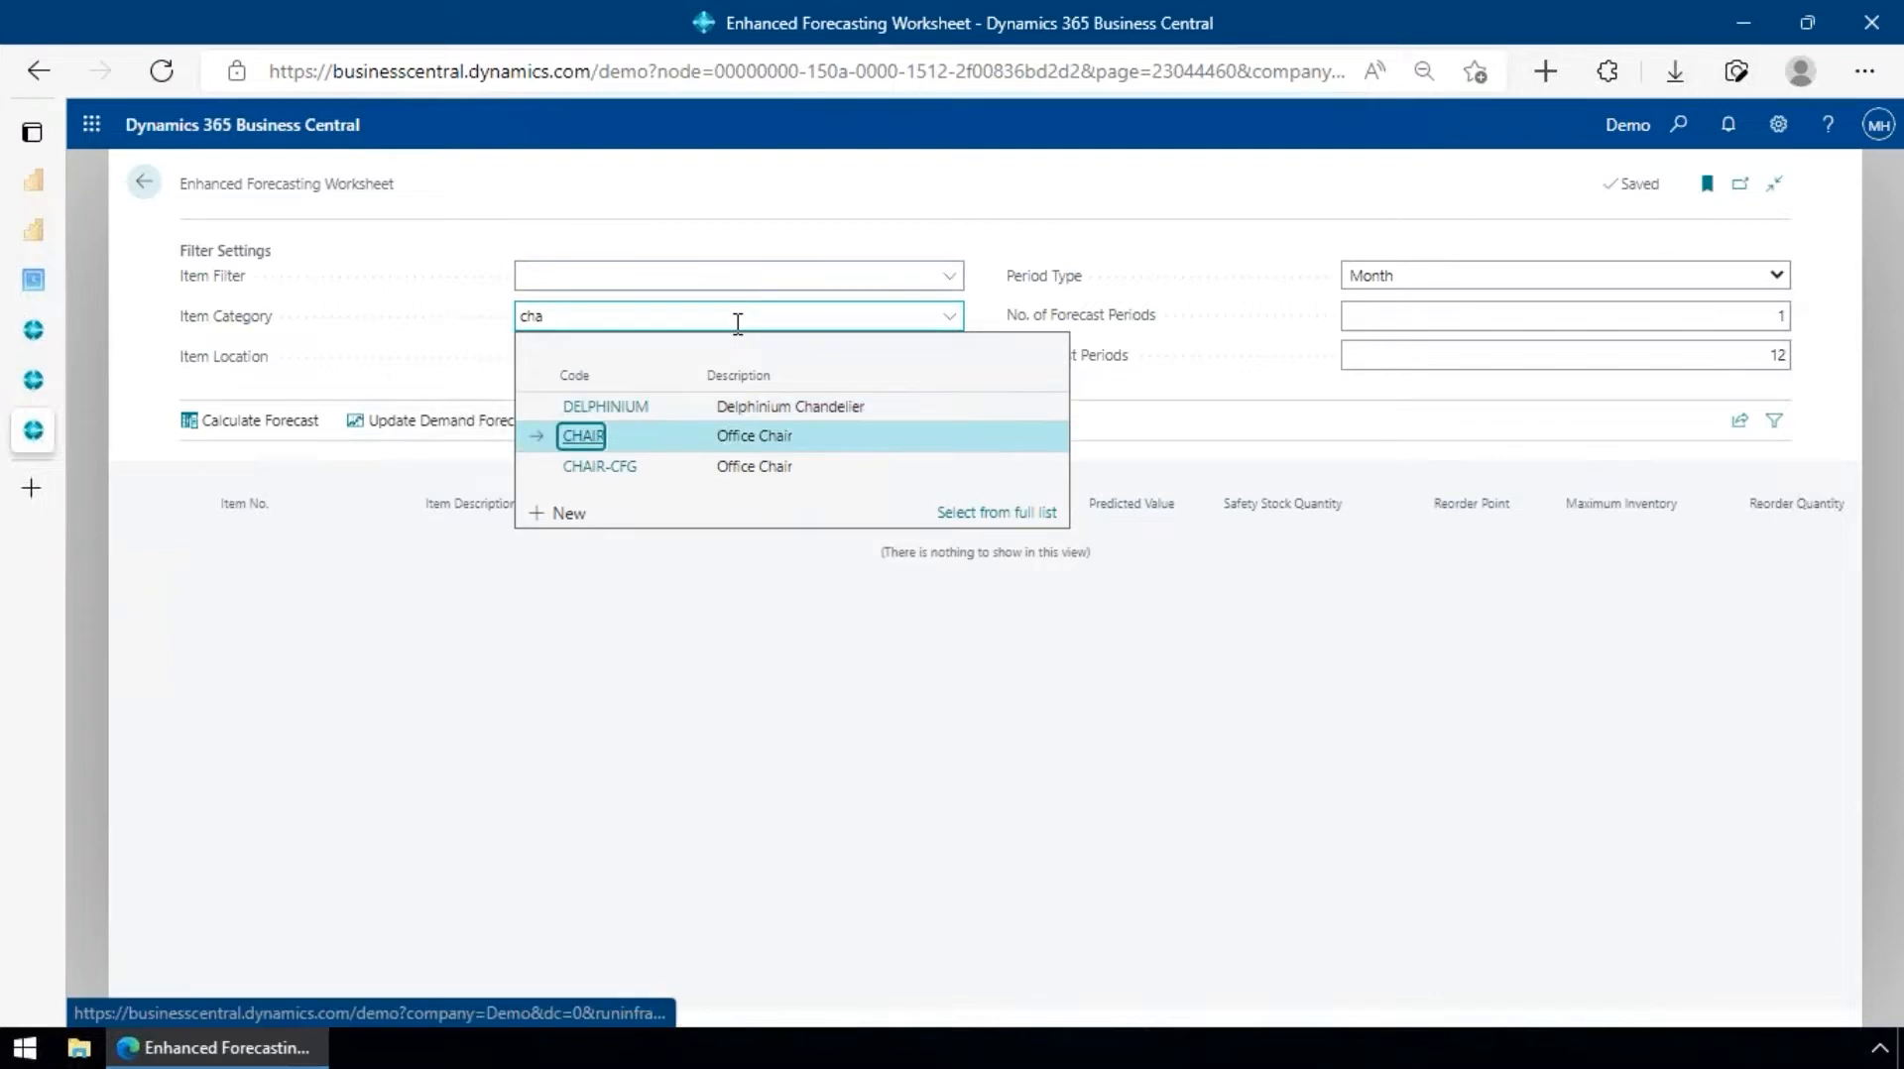
key(Tab)
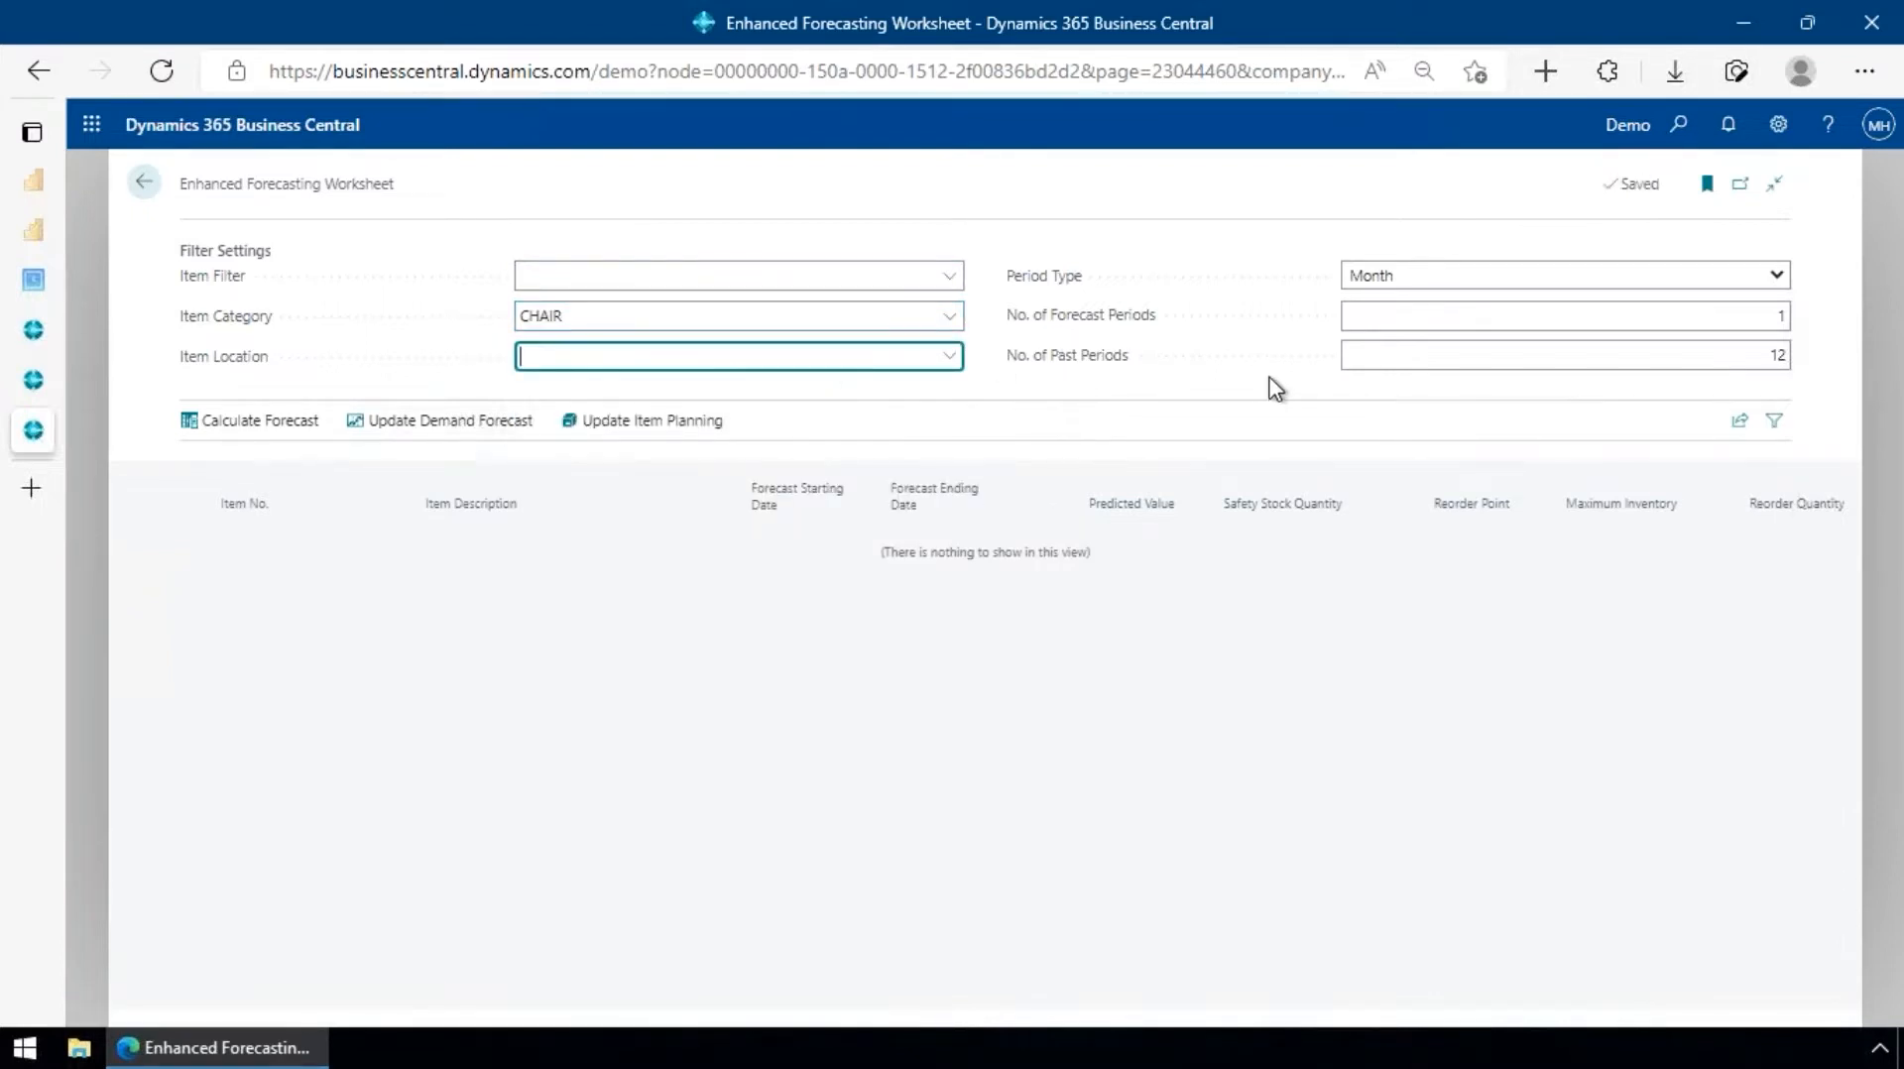
- Set the number of forecast periods to 3, keep the Month period type, and calculate the forecast
click(1521, 318)
text(3)
key(Tab)
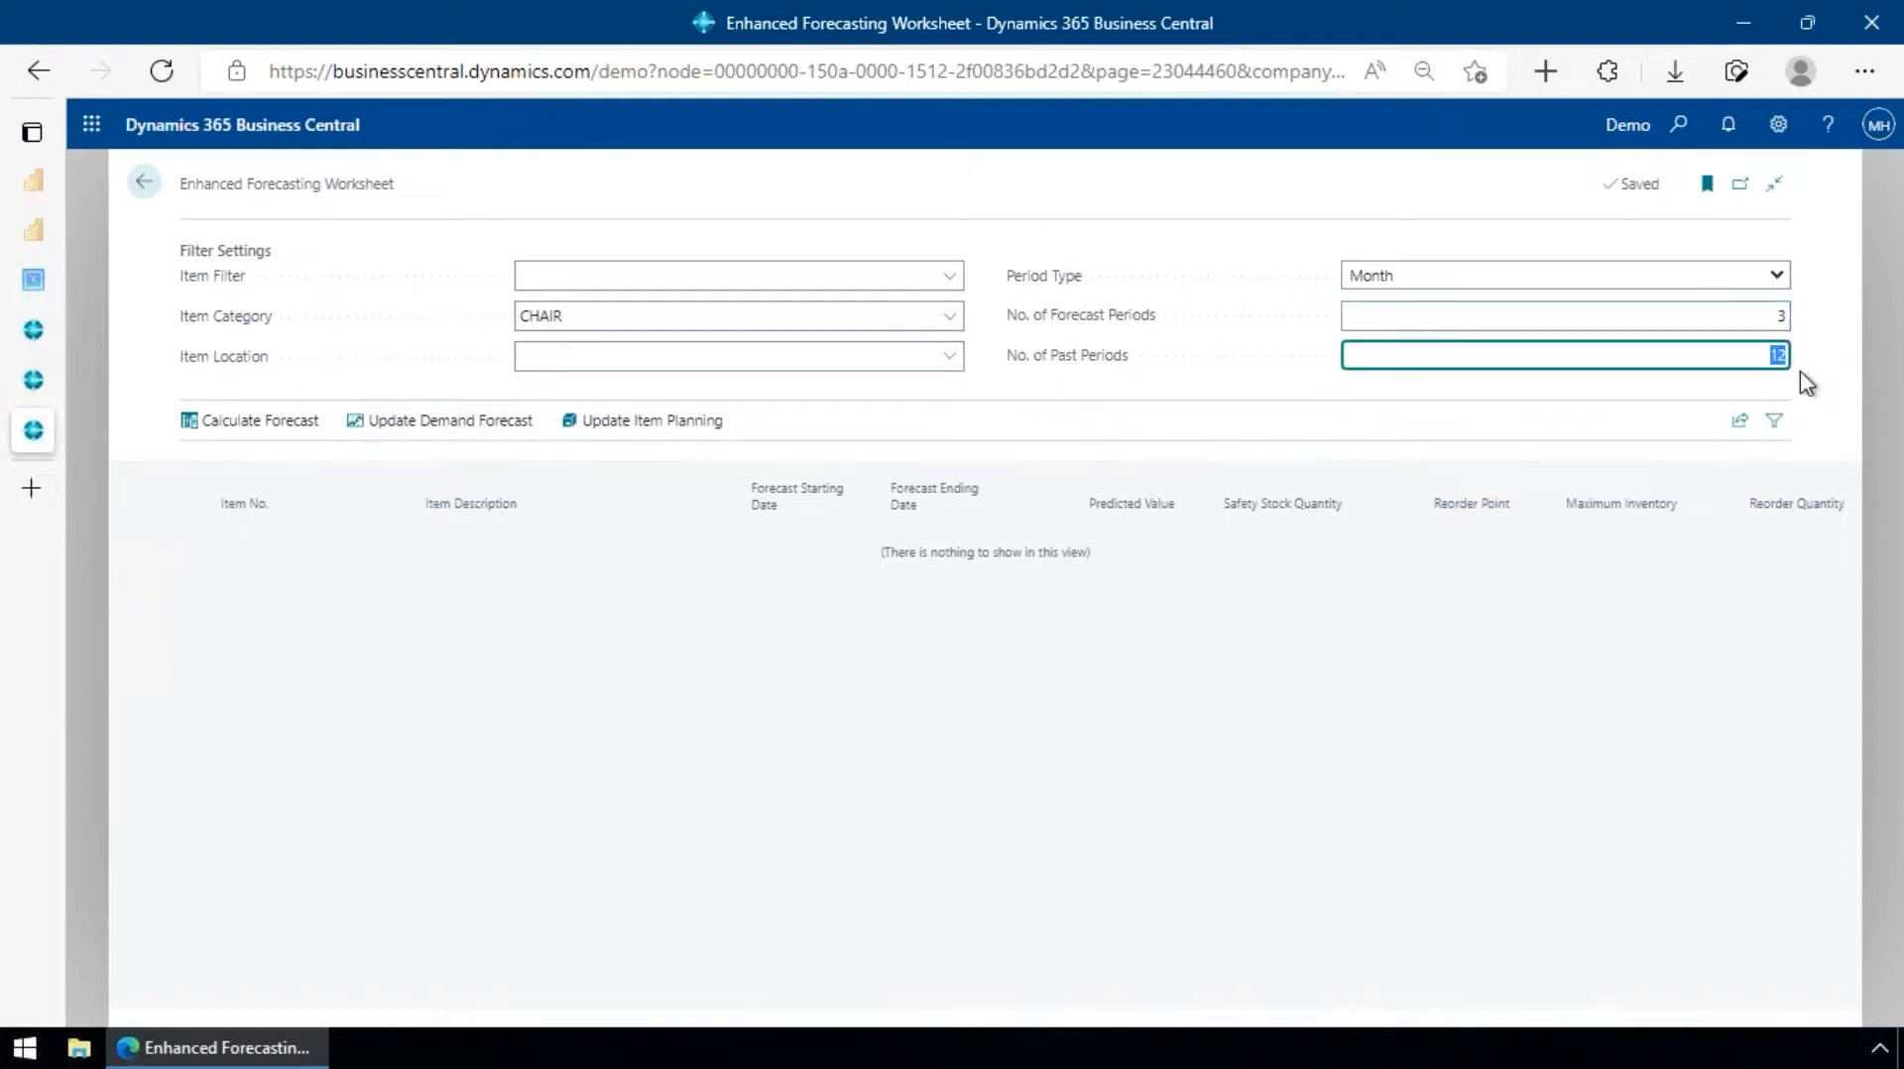
click(1778, 274)
click(1774, 276)
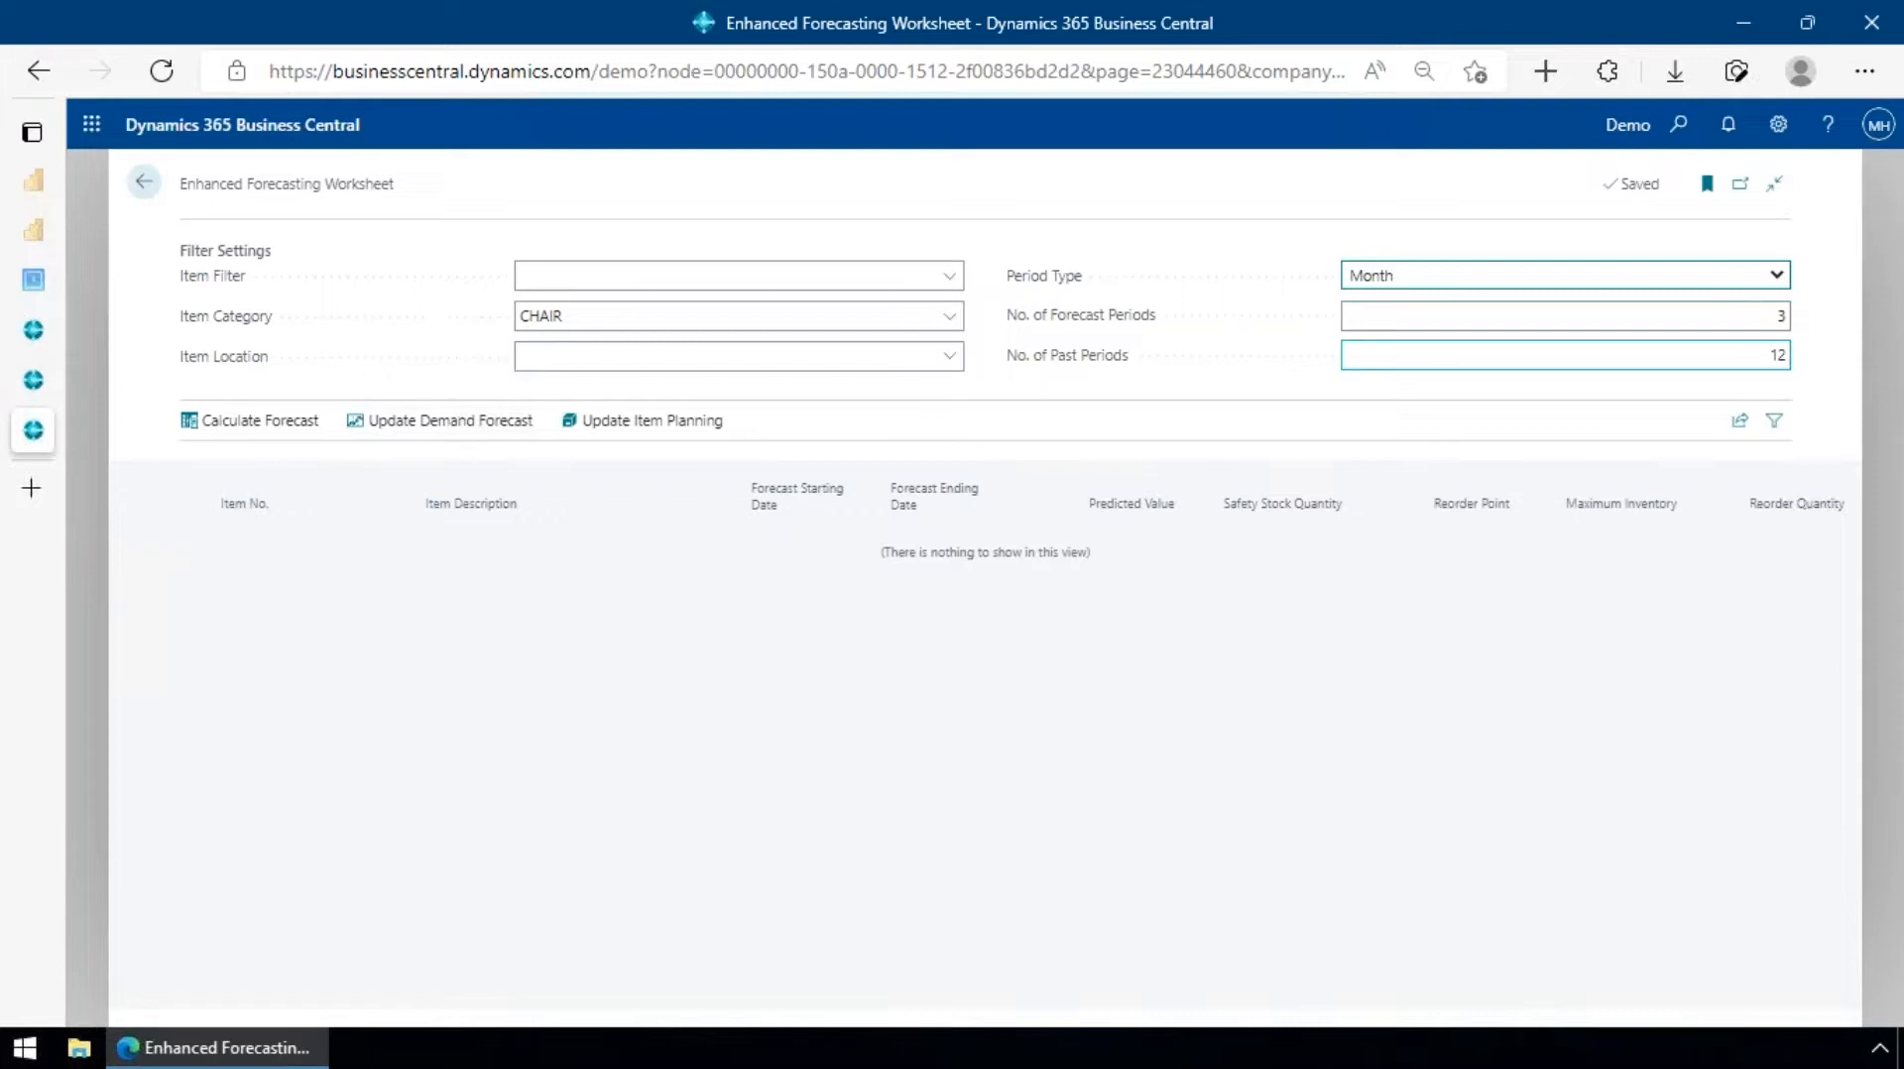
click(279, 427)
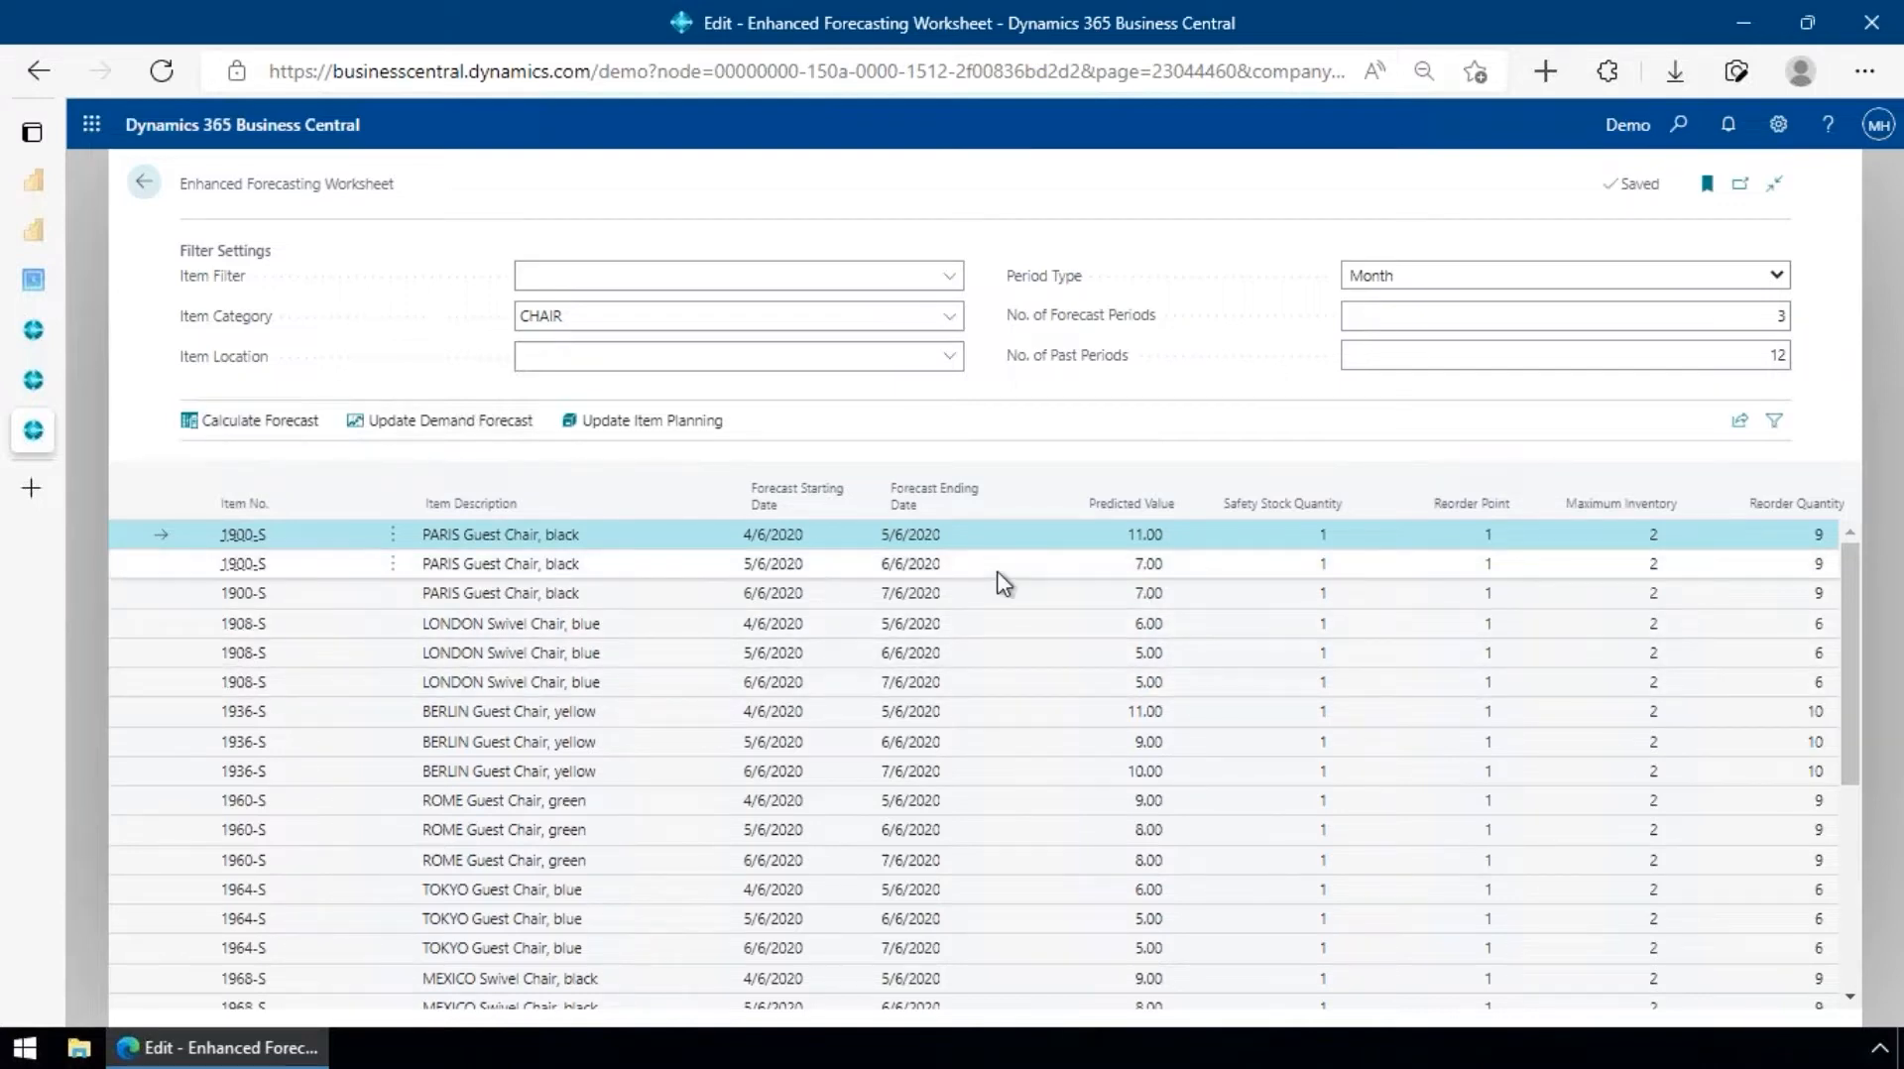
- Examine the three monthly forecast lines for the PARIS Guest Chair and compare them with the LONDON Swivel Chair line
shift+click(641, 595)
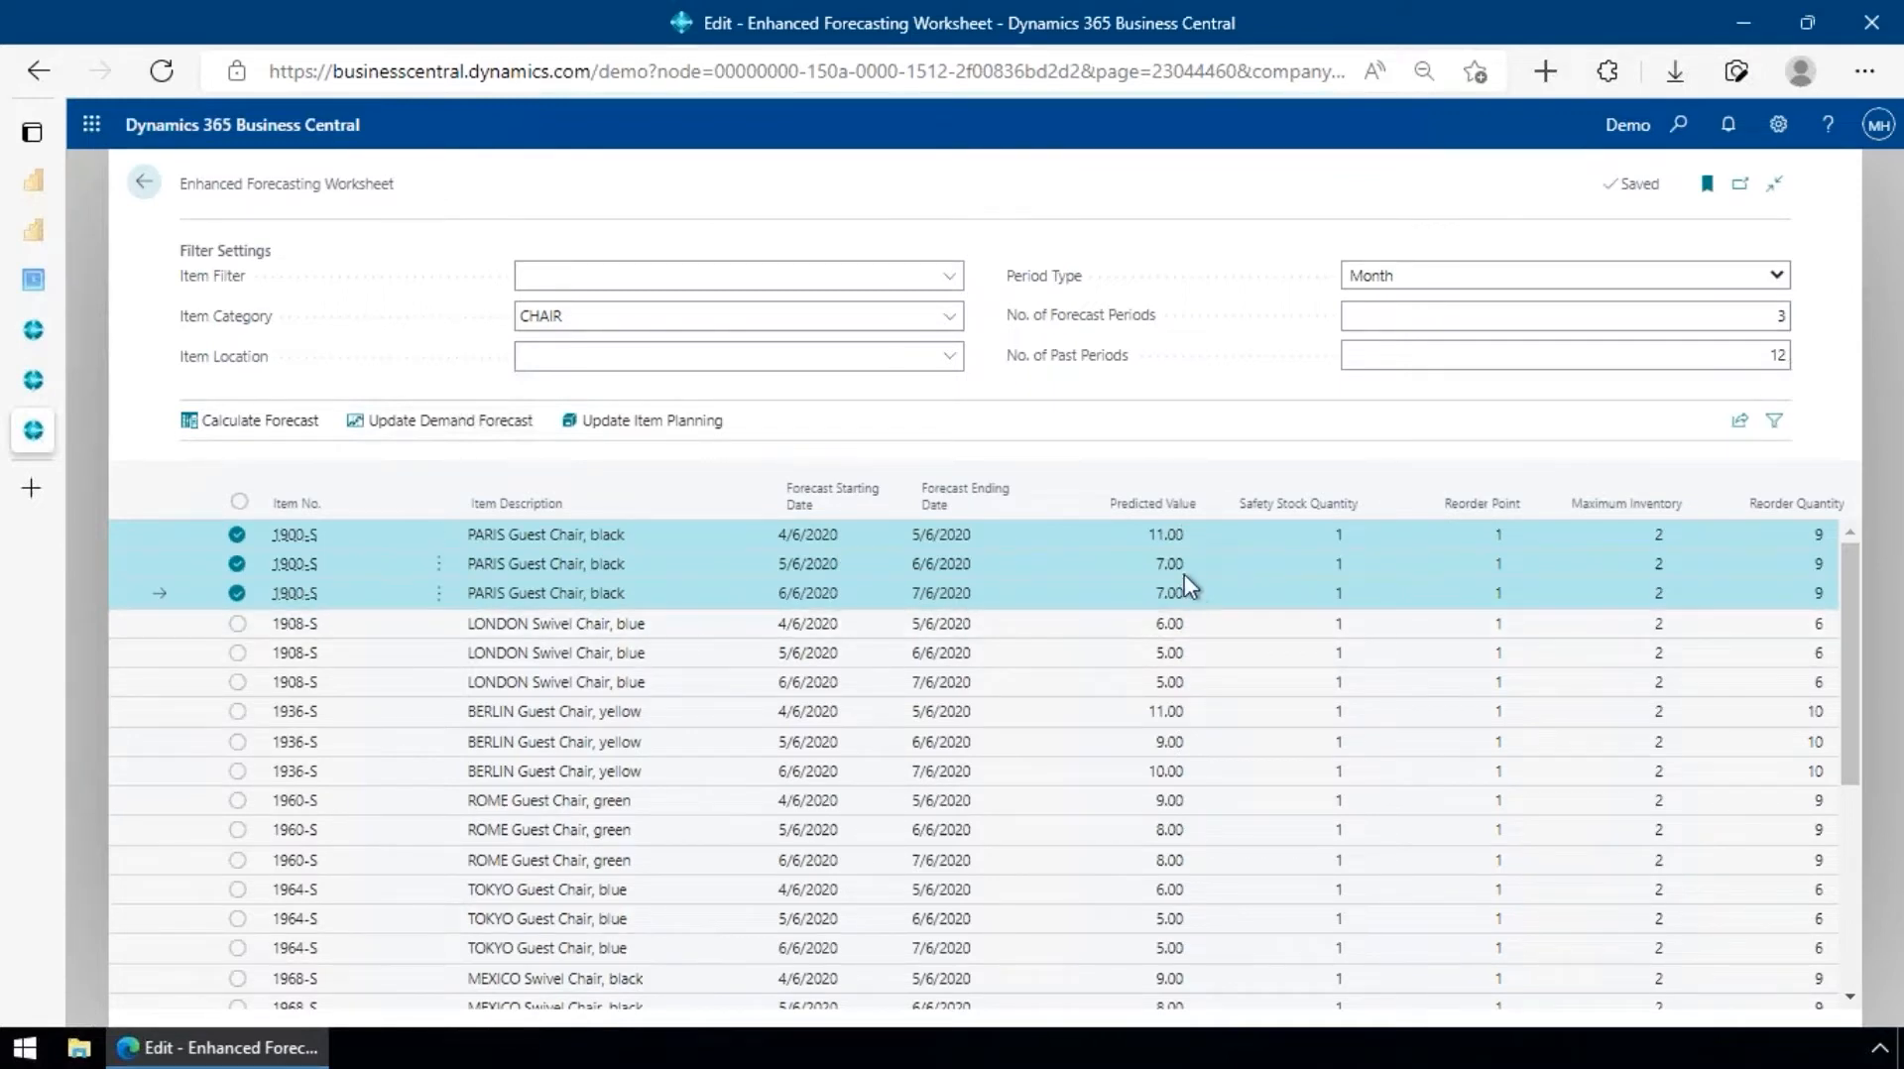
click(1209, 631)
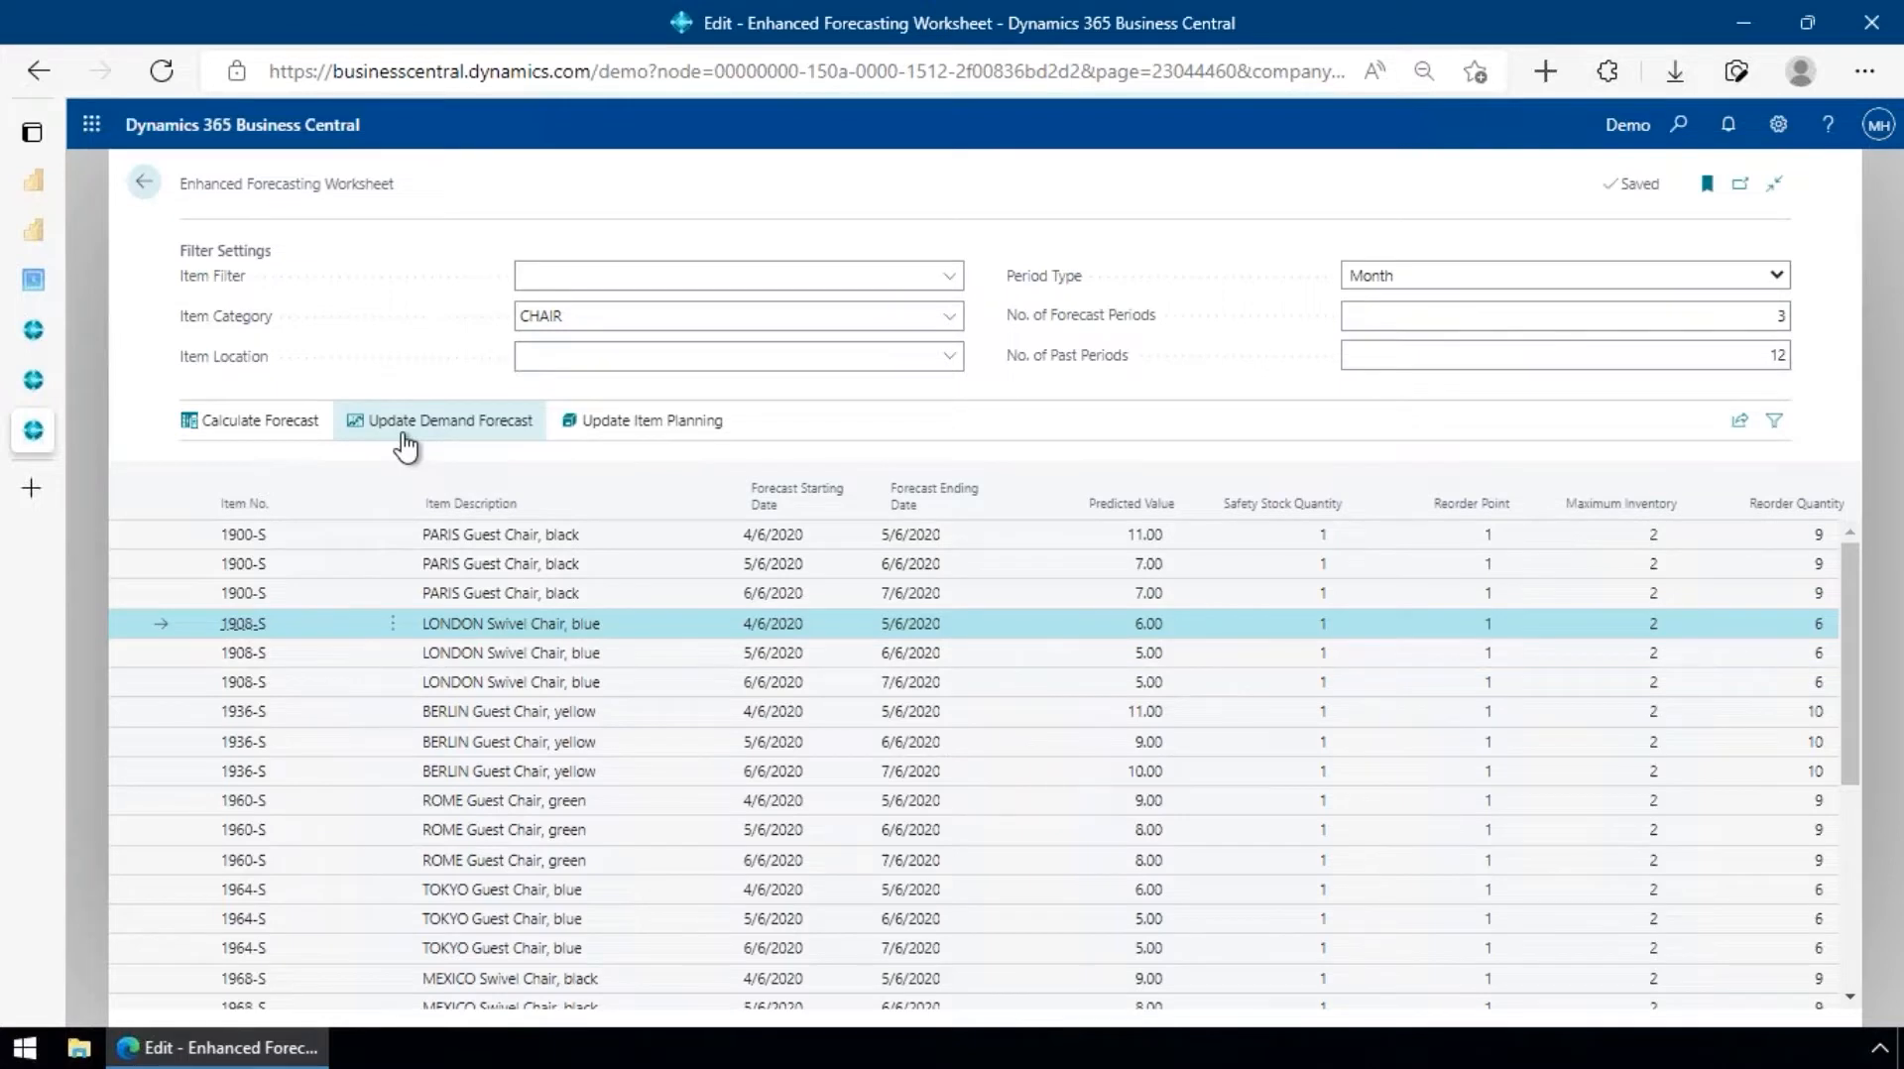
click(1087, 539)
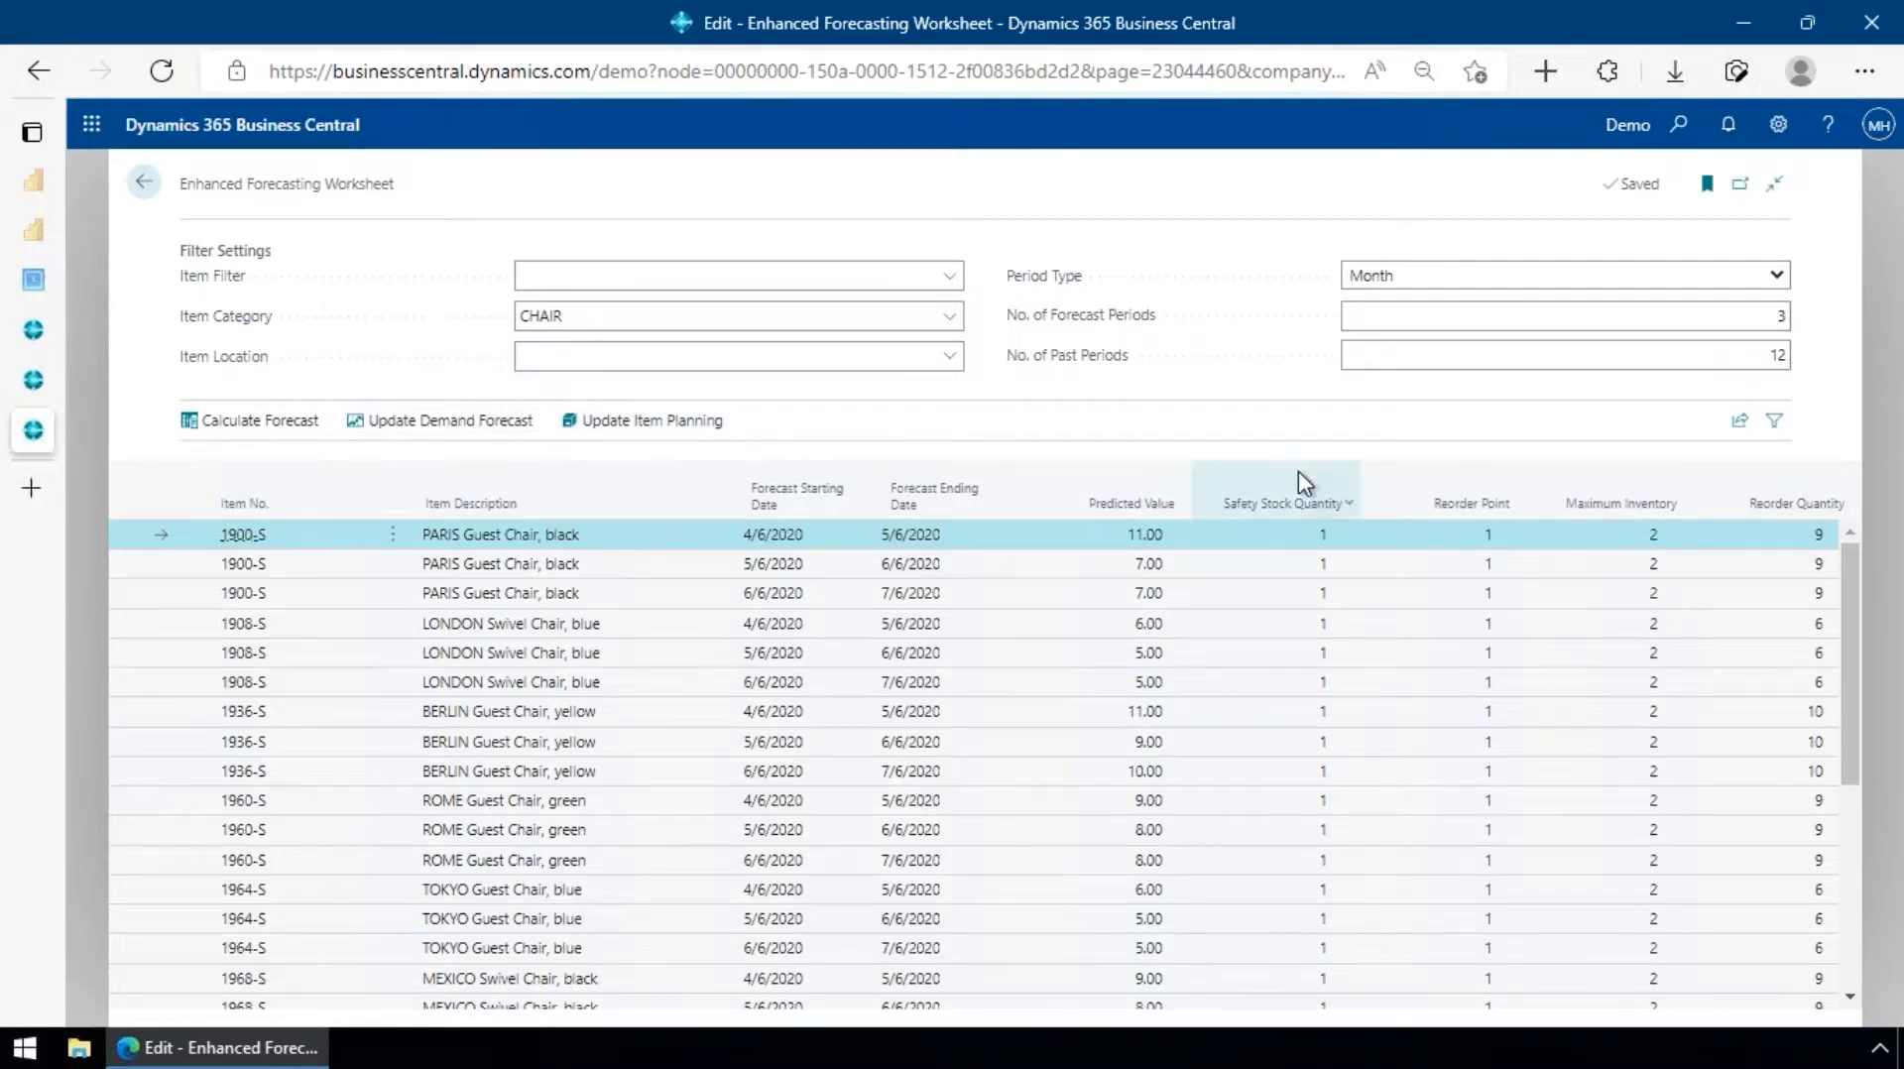
- Find and open the Enhanced Forecast Setup page, examine the safety stock expression, and return to the worksheet
key(alt+q)
text(enh for set)
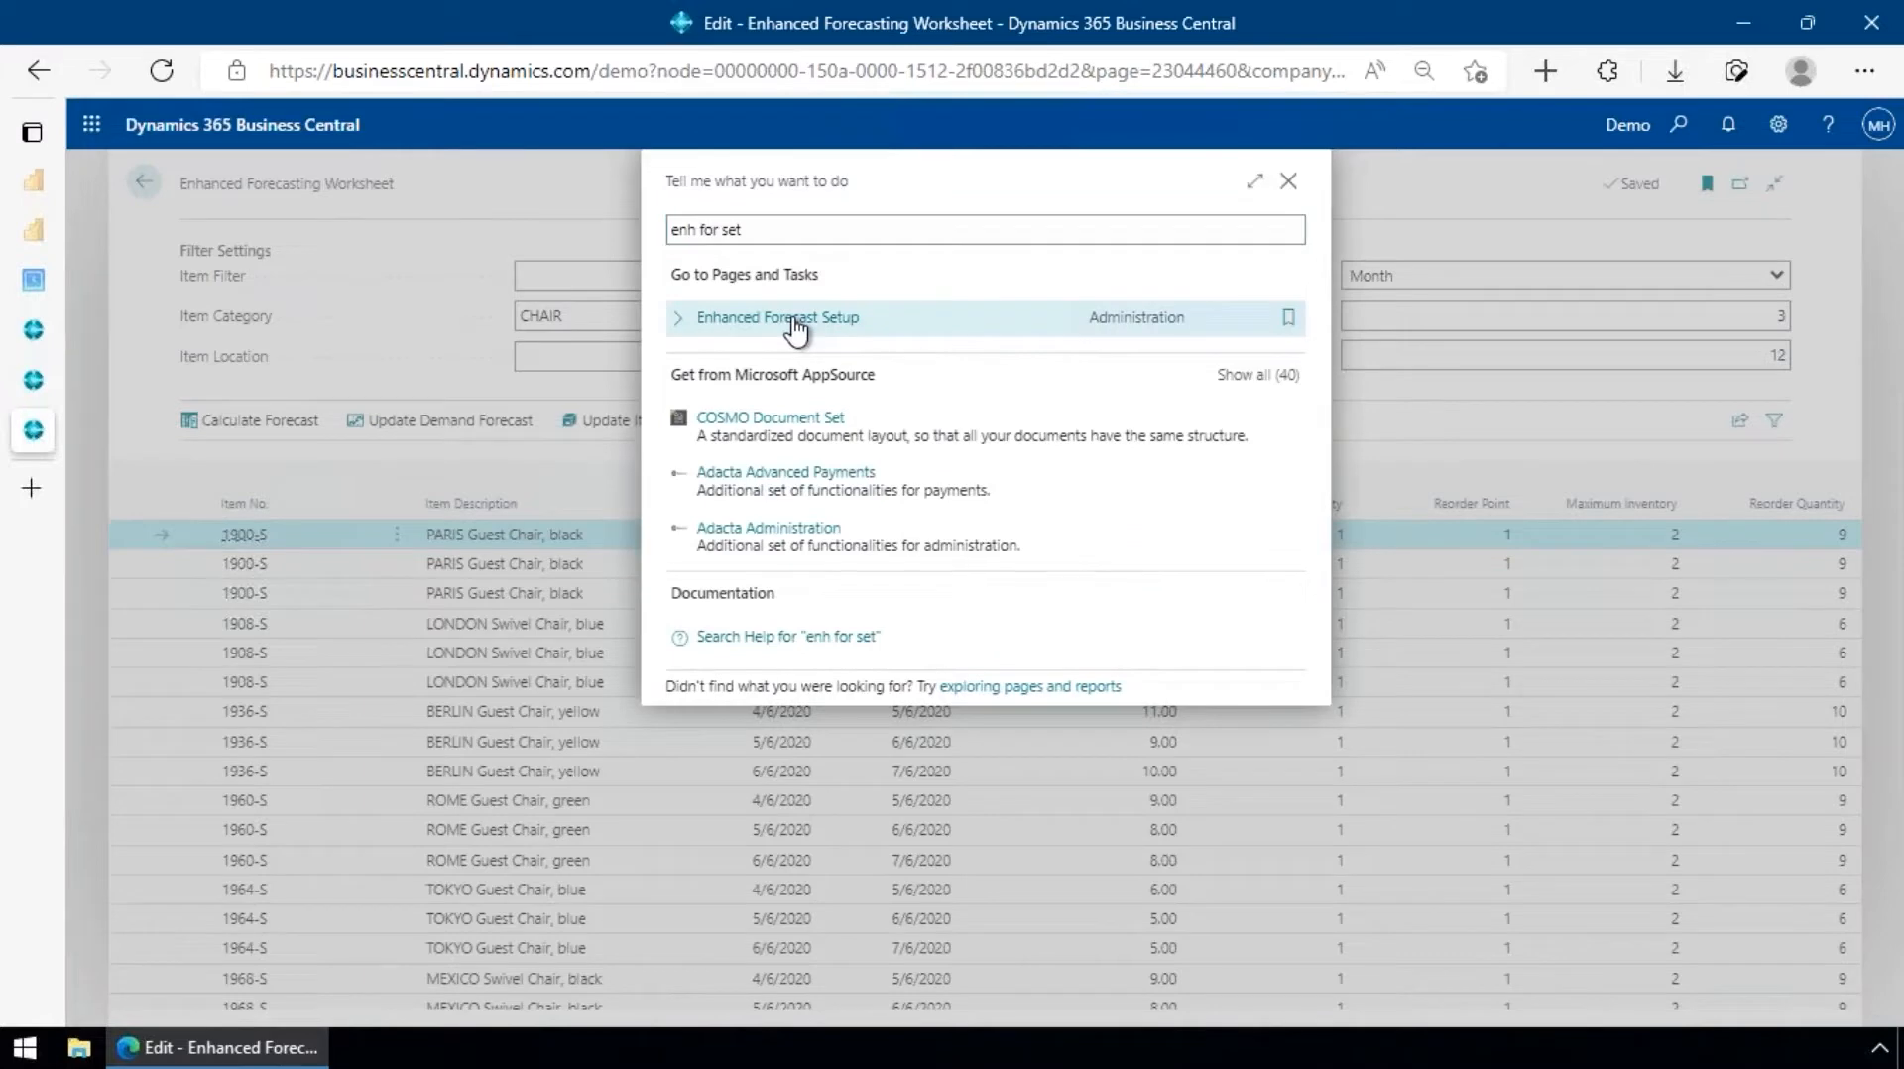
click(797, 319)
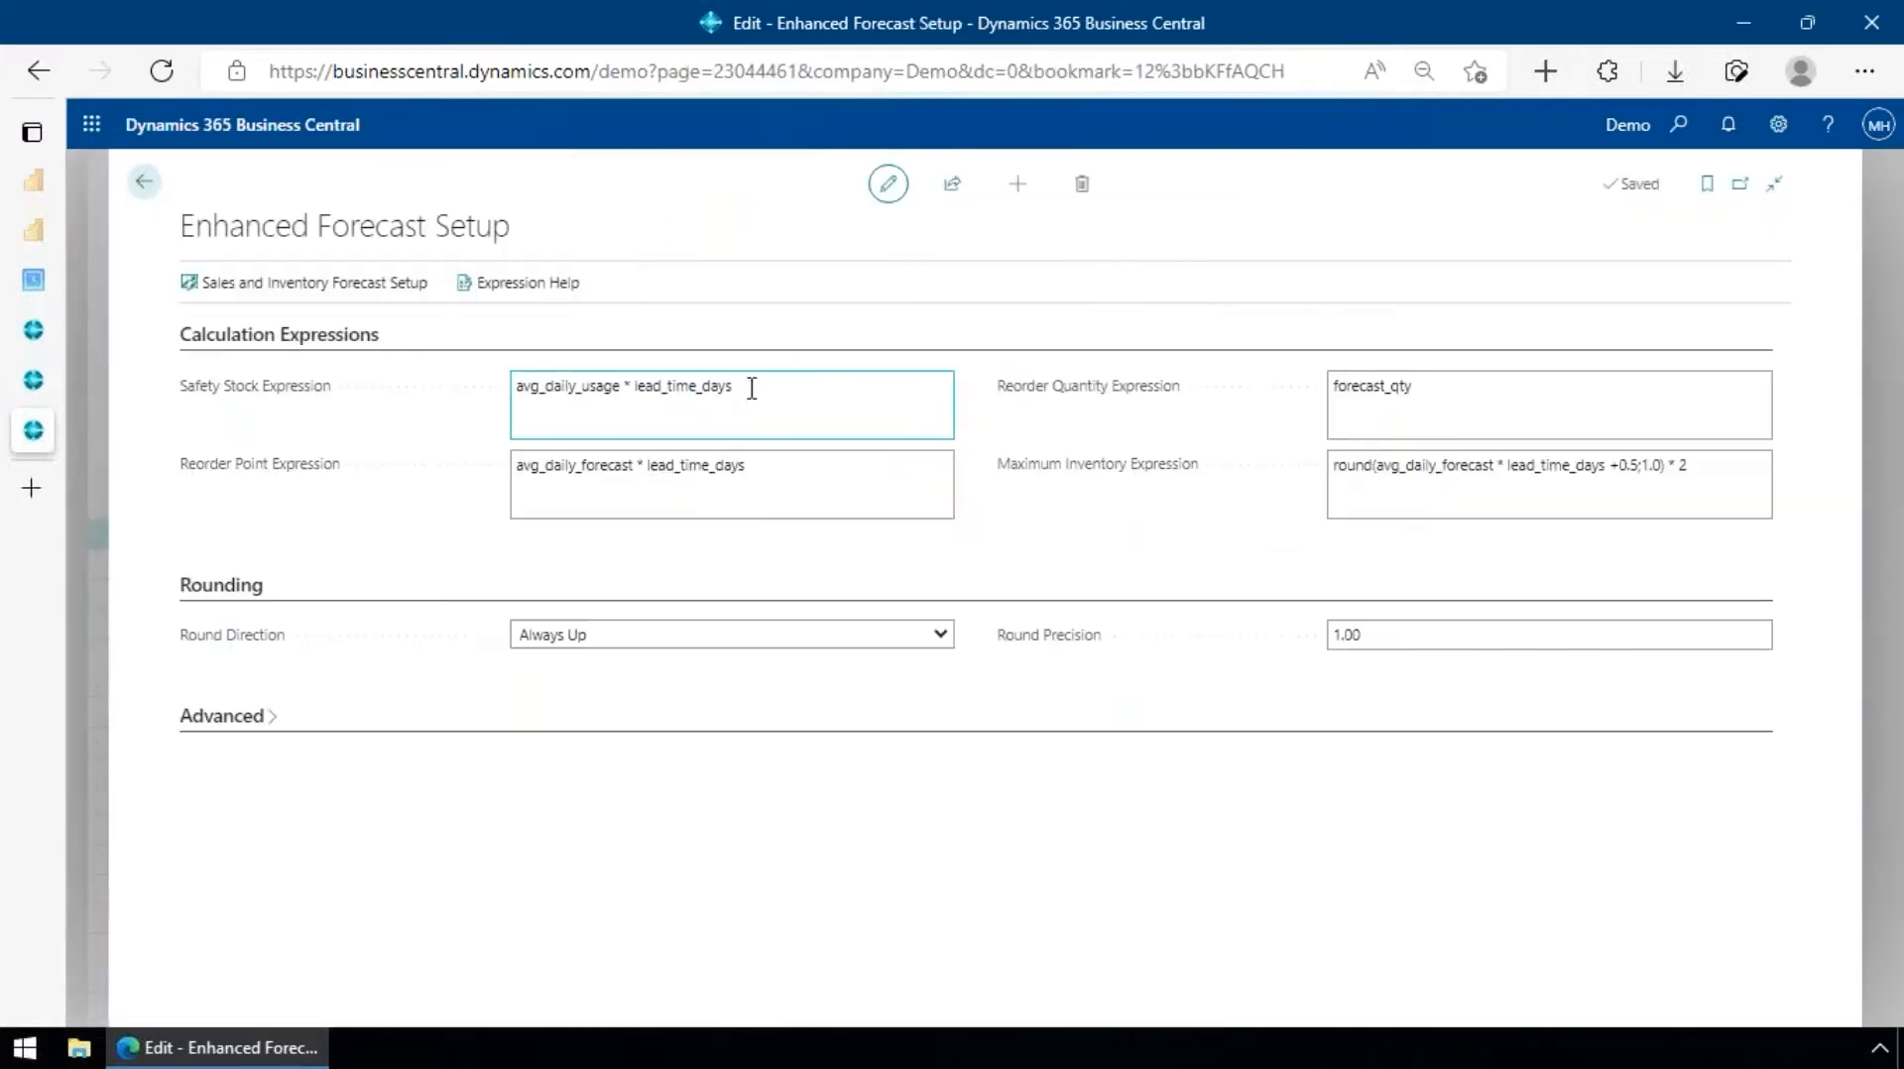
click(541, 379)
double_click(566, 389)
click(559, 407)
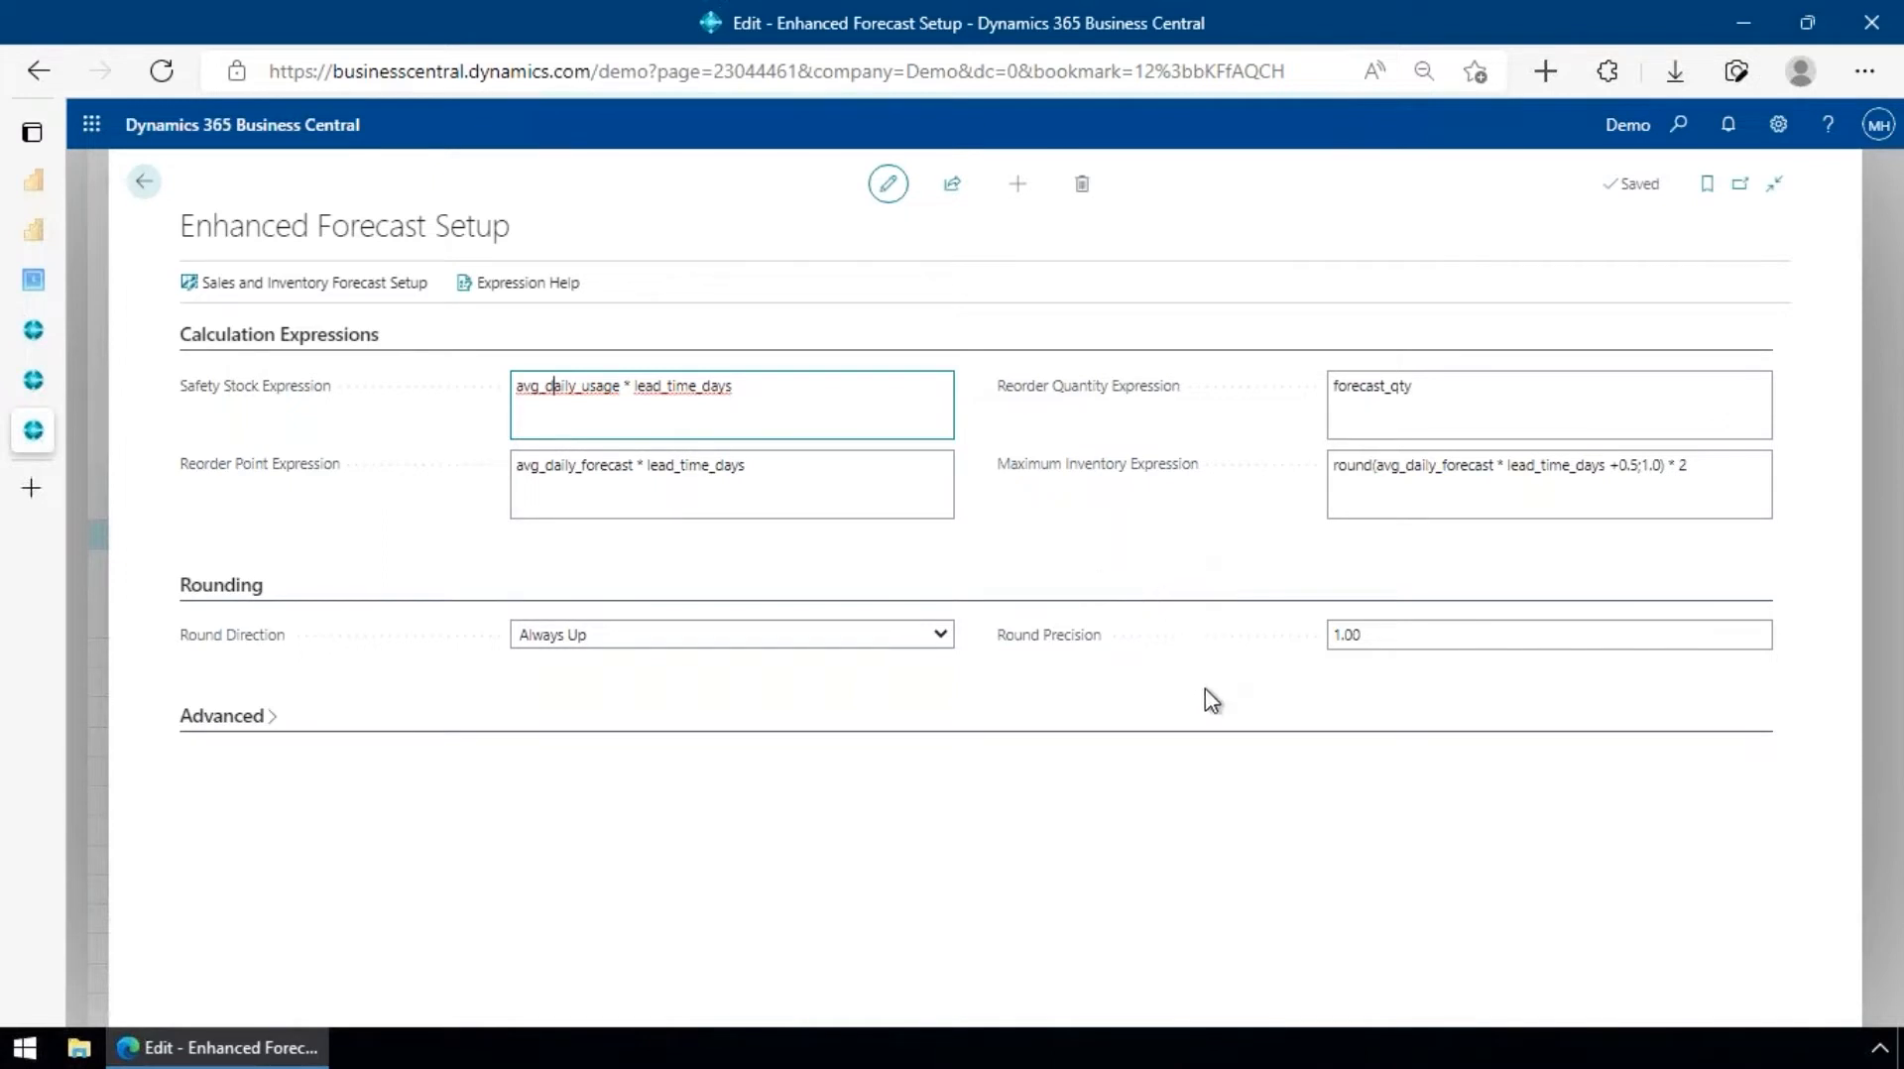
key(Escape)
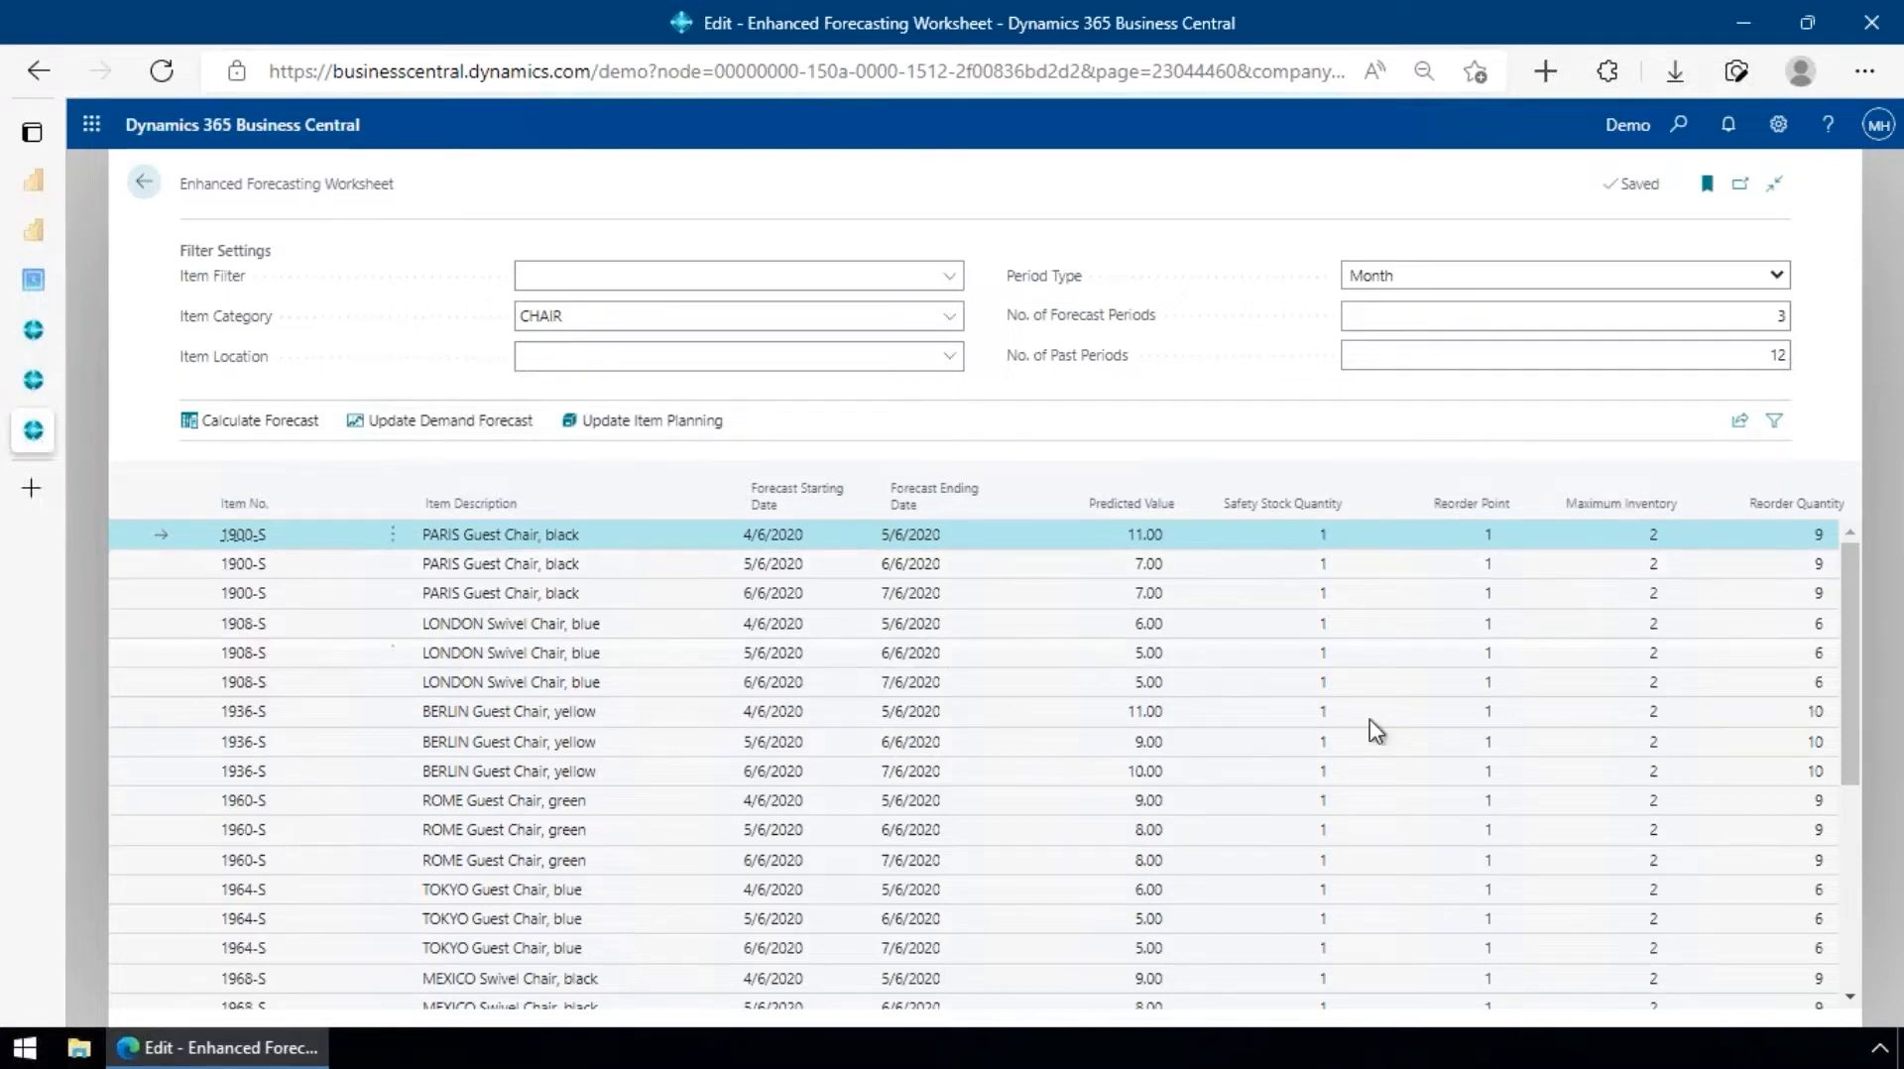
- Look over the forecast lines, close the forecasting worksheet, and open the Enhanced Planning Worksheet
scroll(1445, 747, down, 2)
scroll(1445, 747, up, 2)
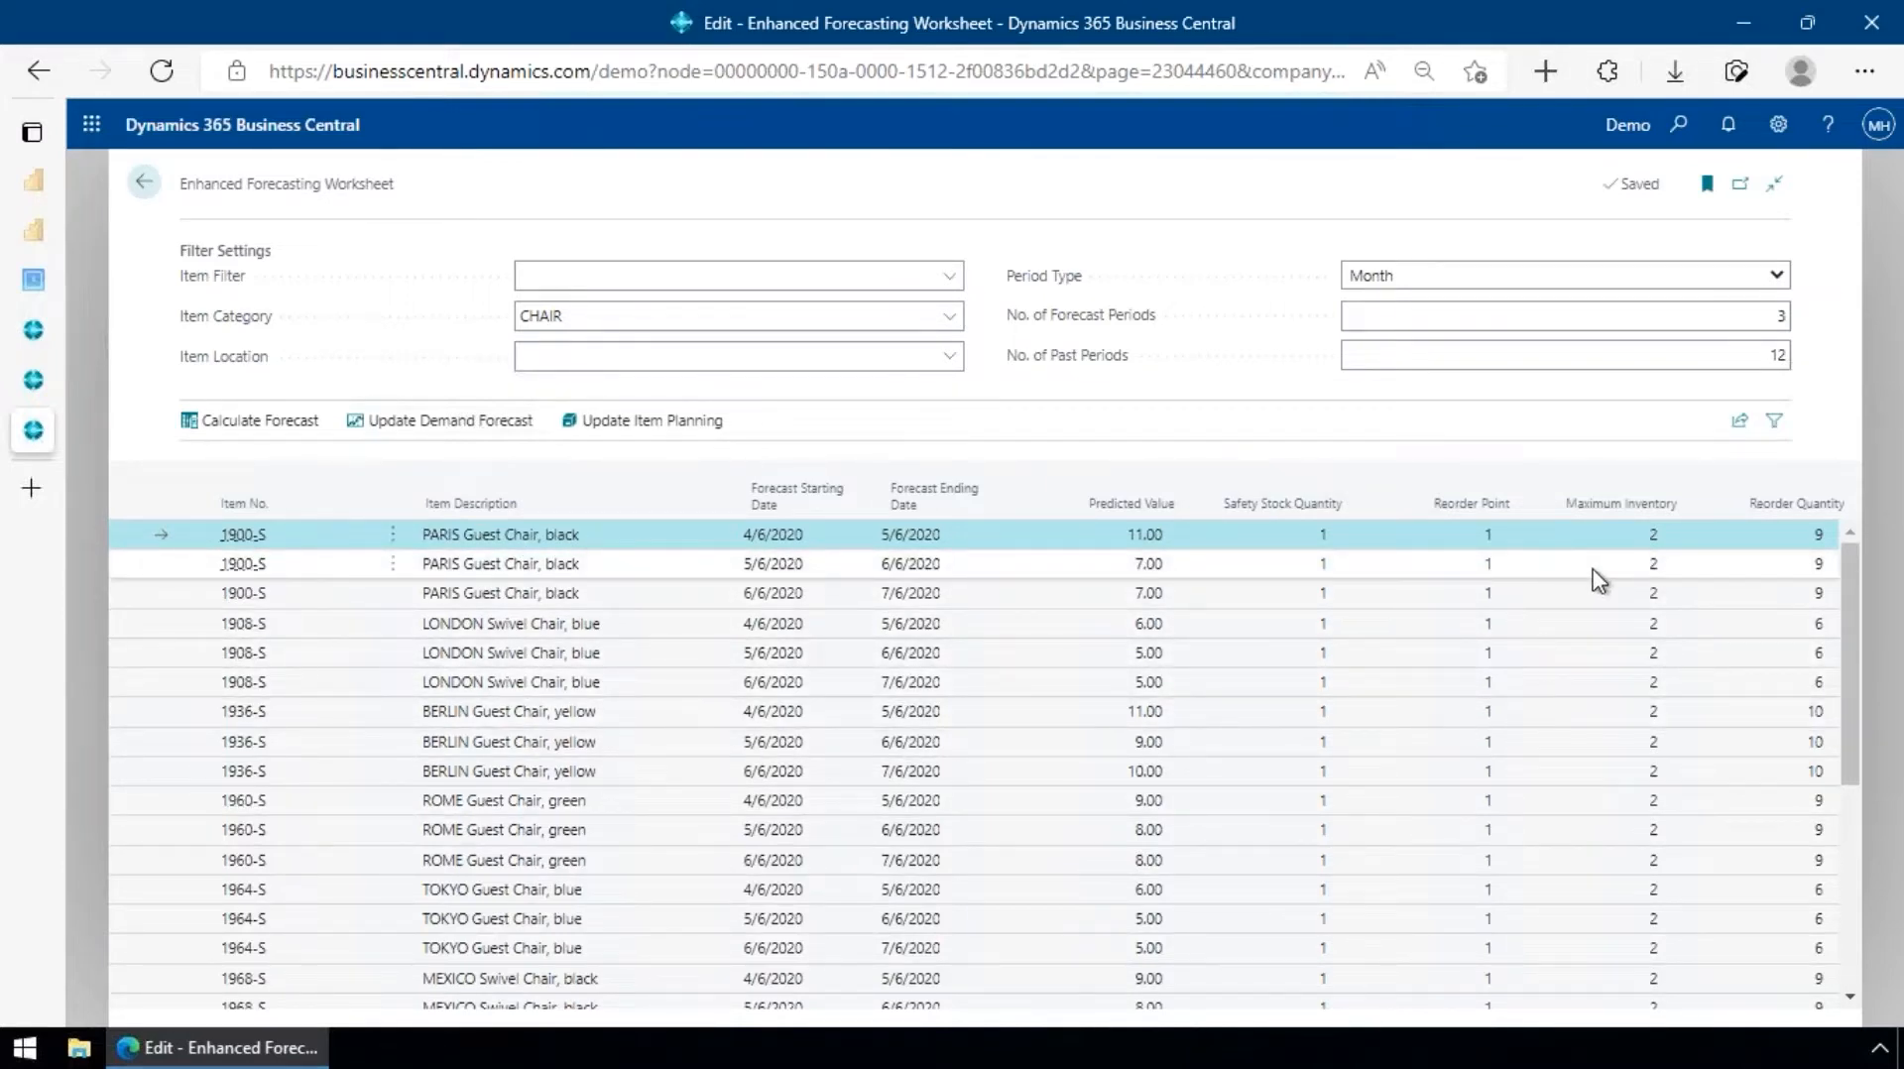
key(Escape)
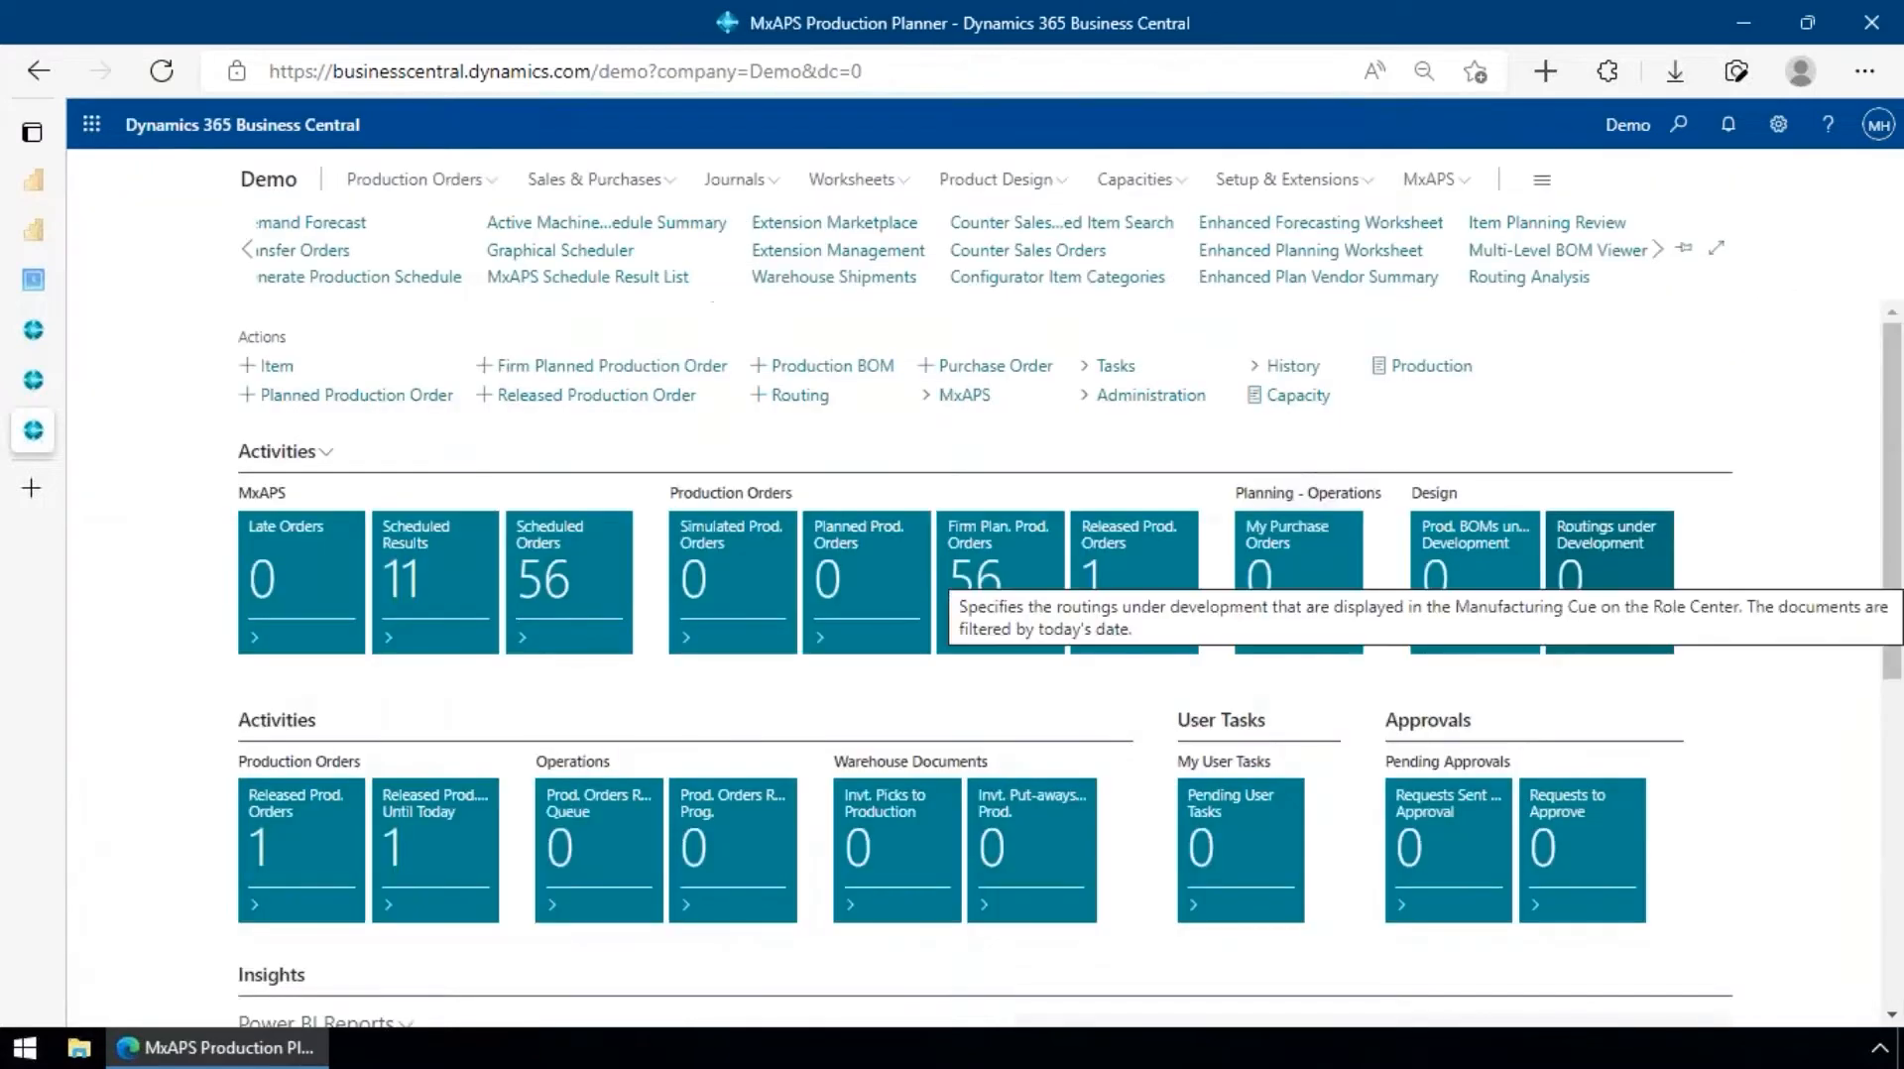
click(1320, 254)
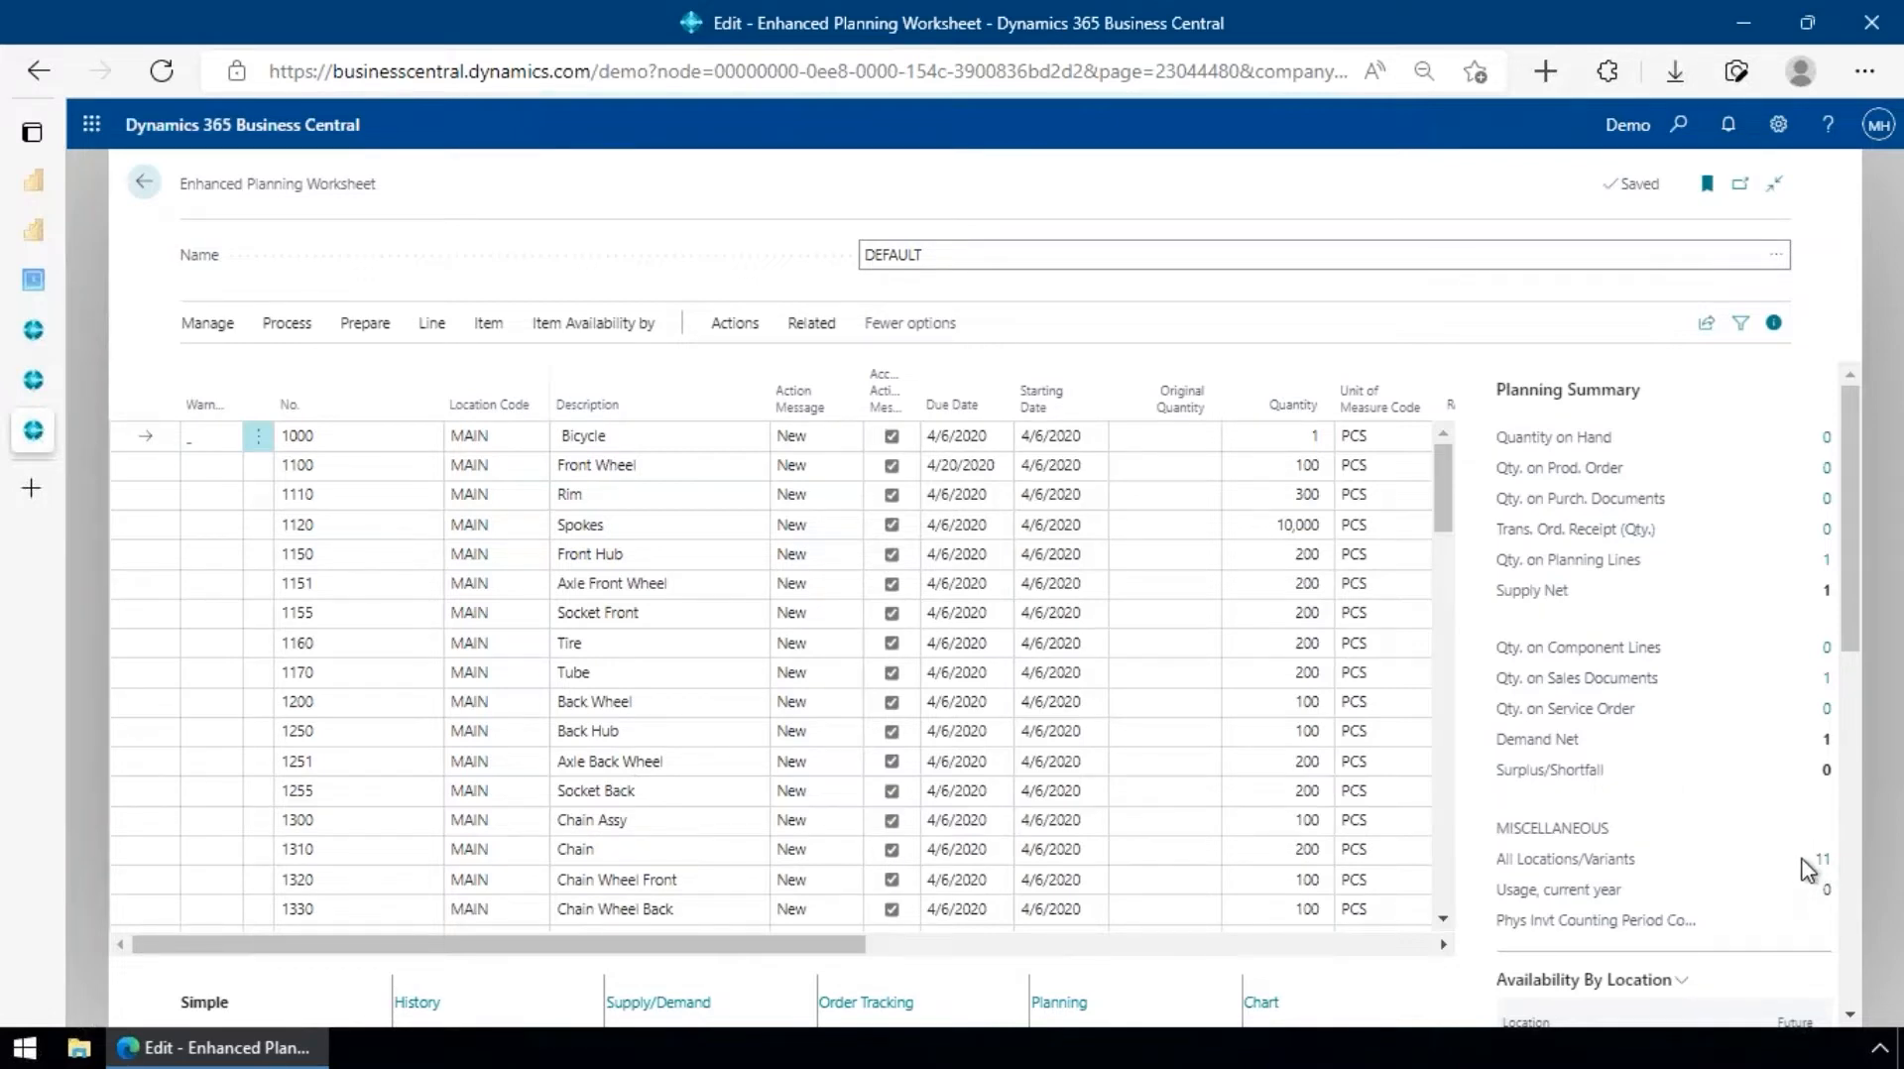
- Examine the planning summary, availability by location and replenishment system options for the Bicycle line, item 1000
scroll(1811, 873, down, 3)
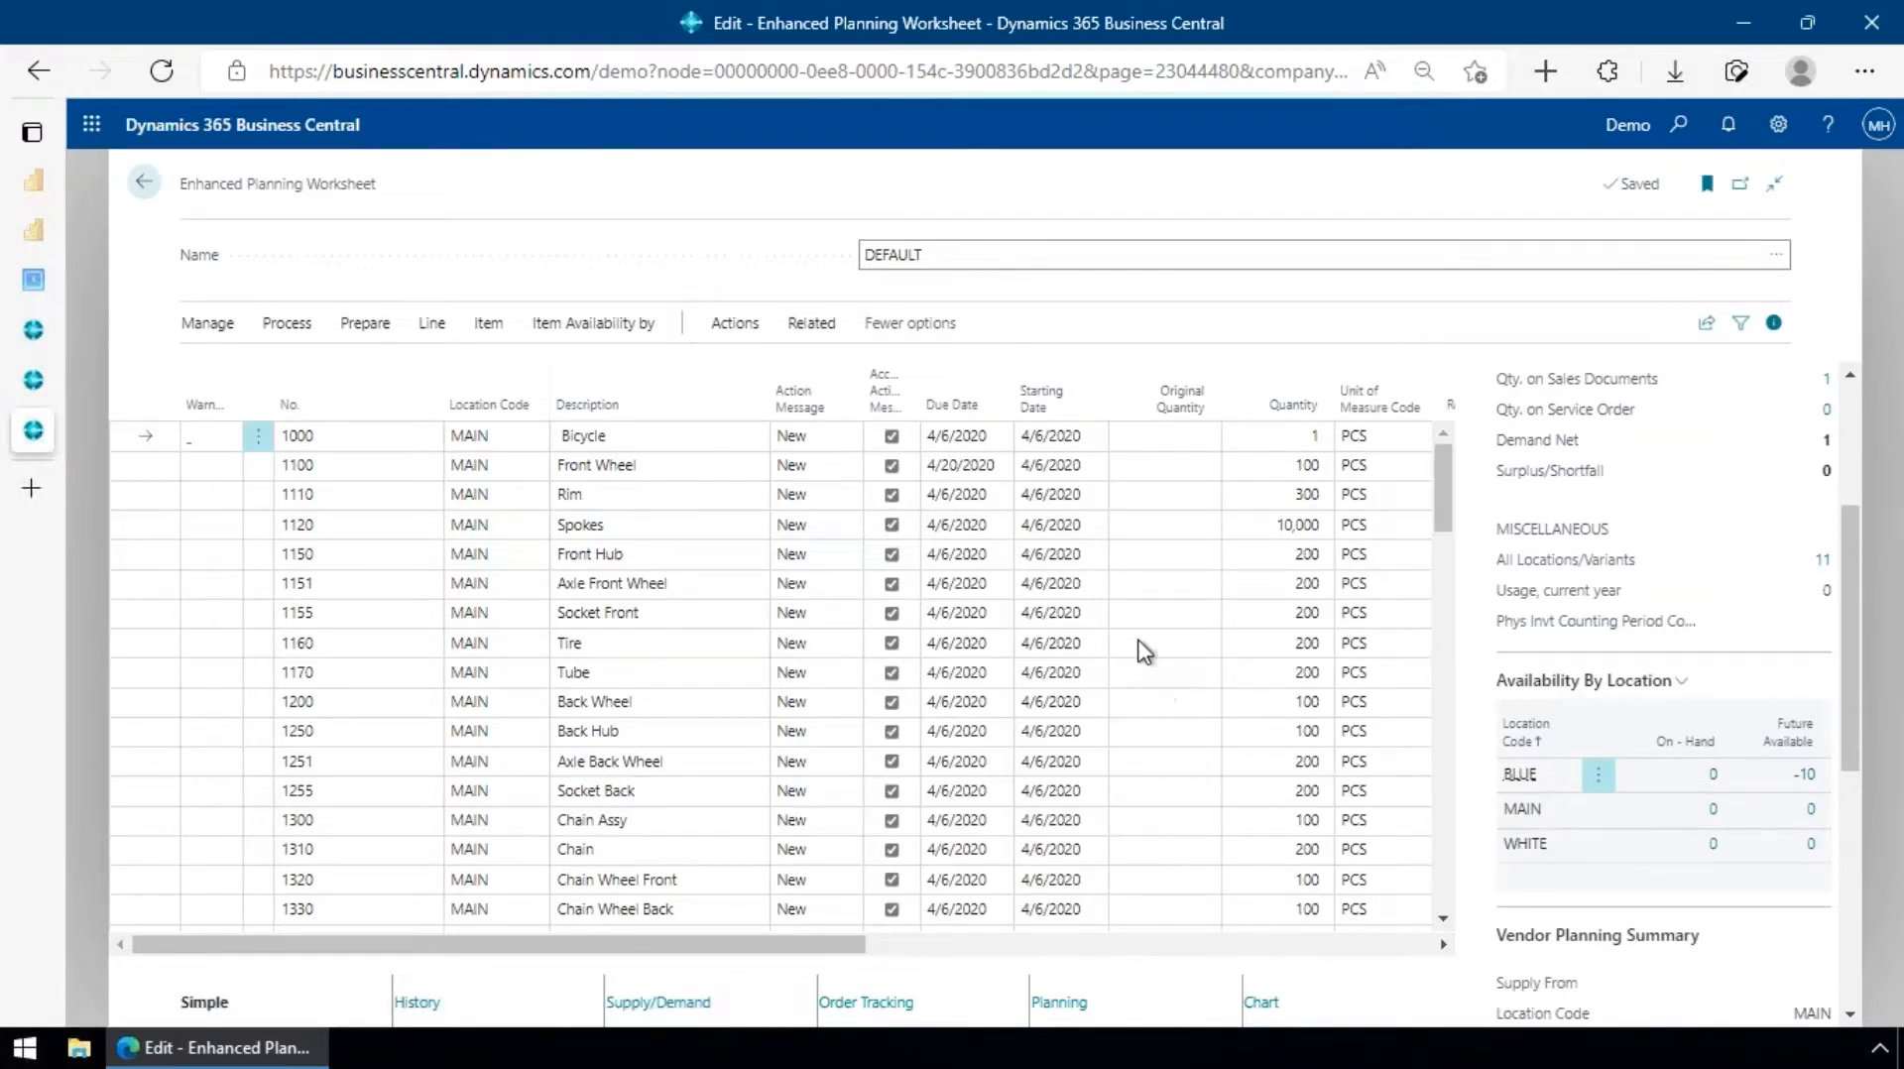
click(872, 947)
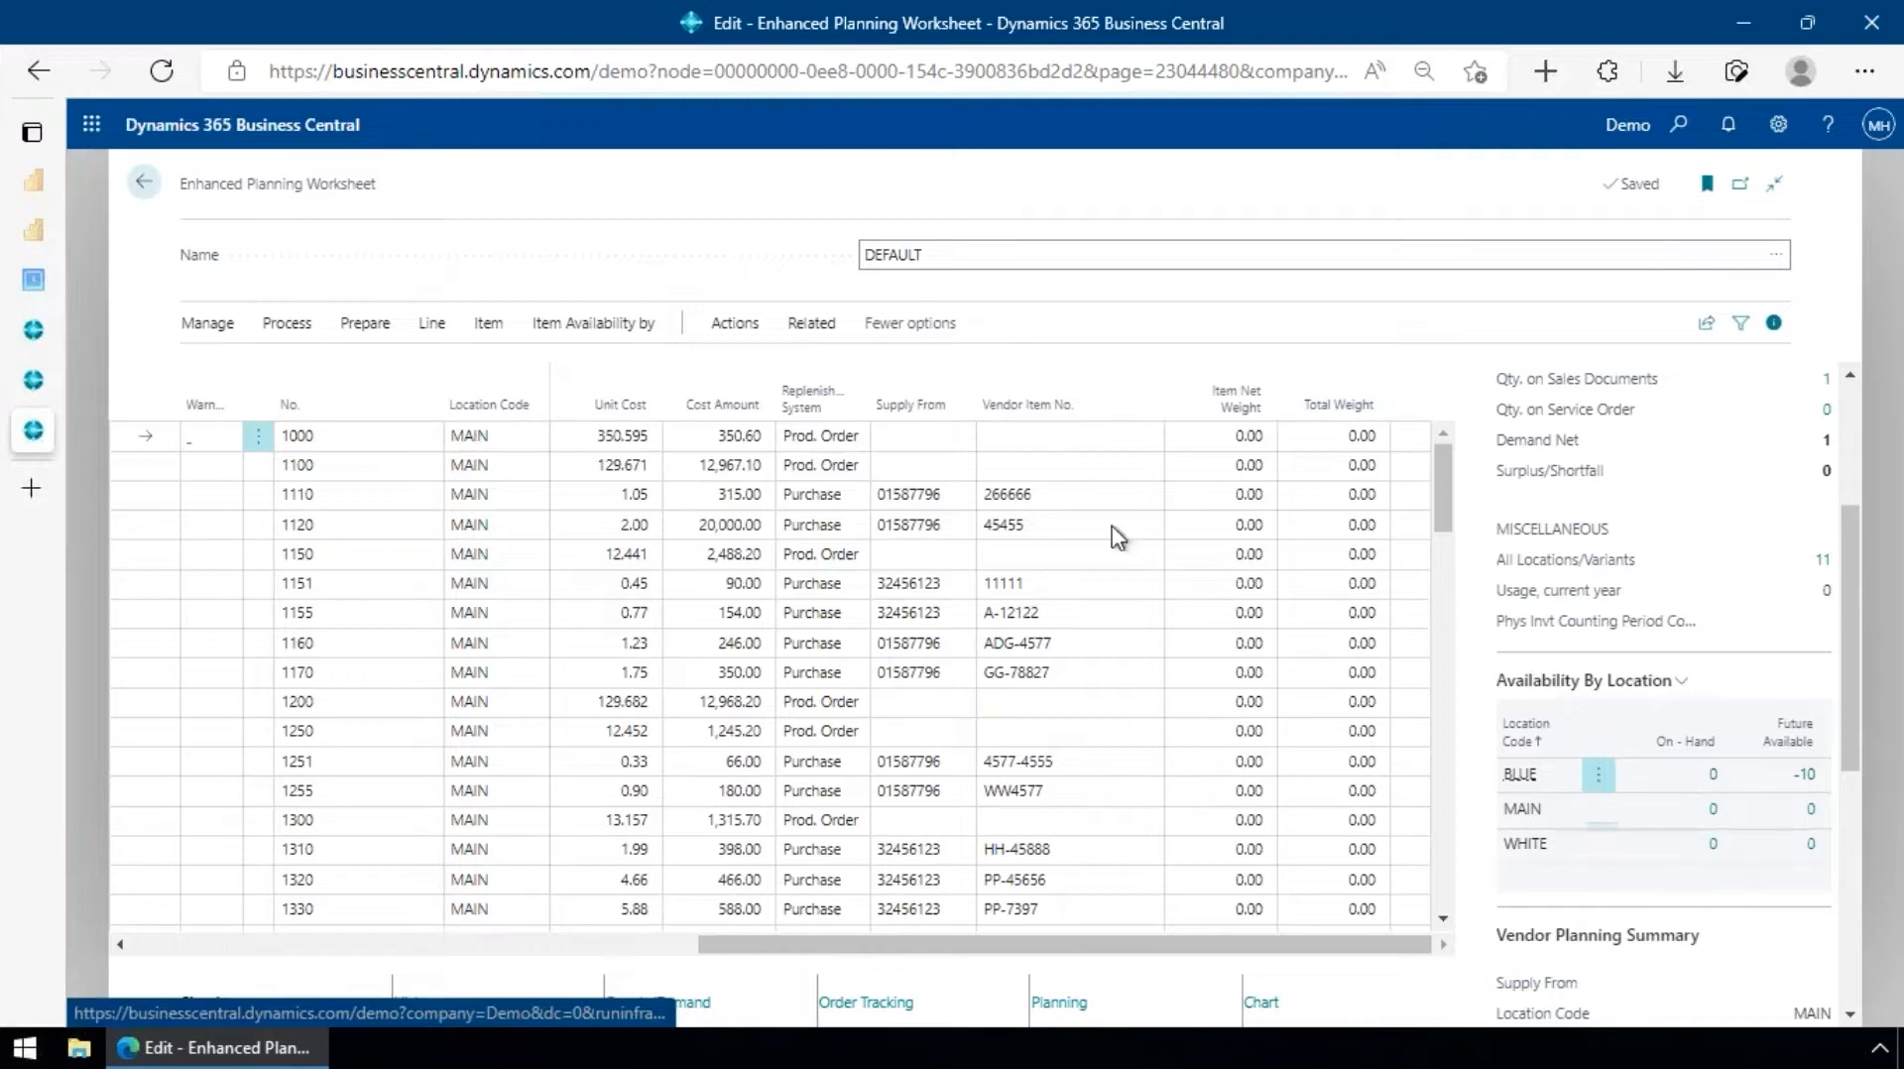
click(859, 438)
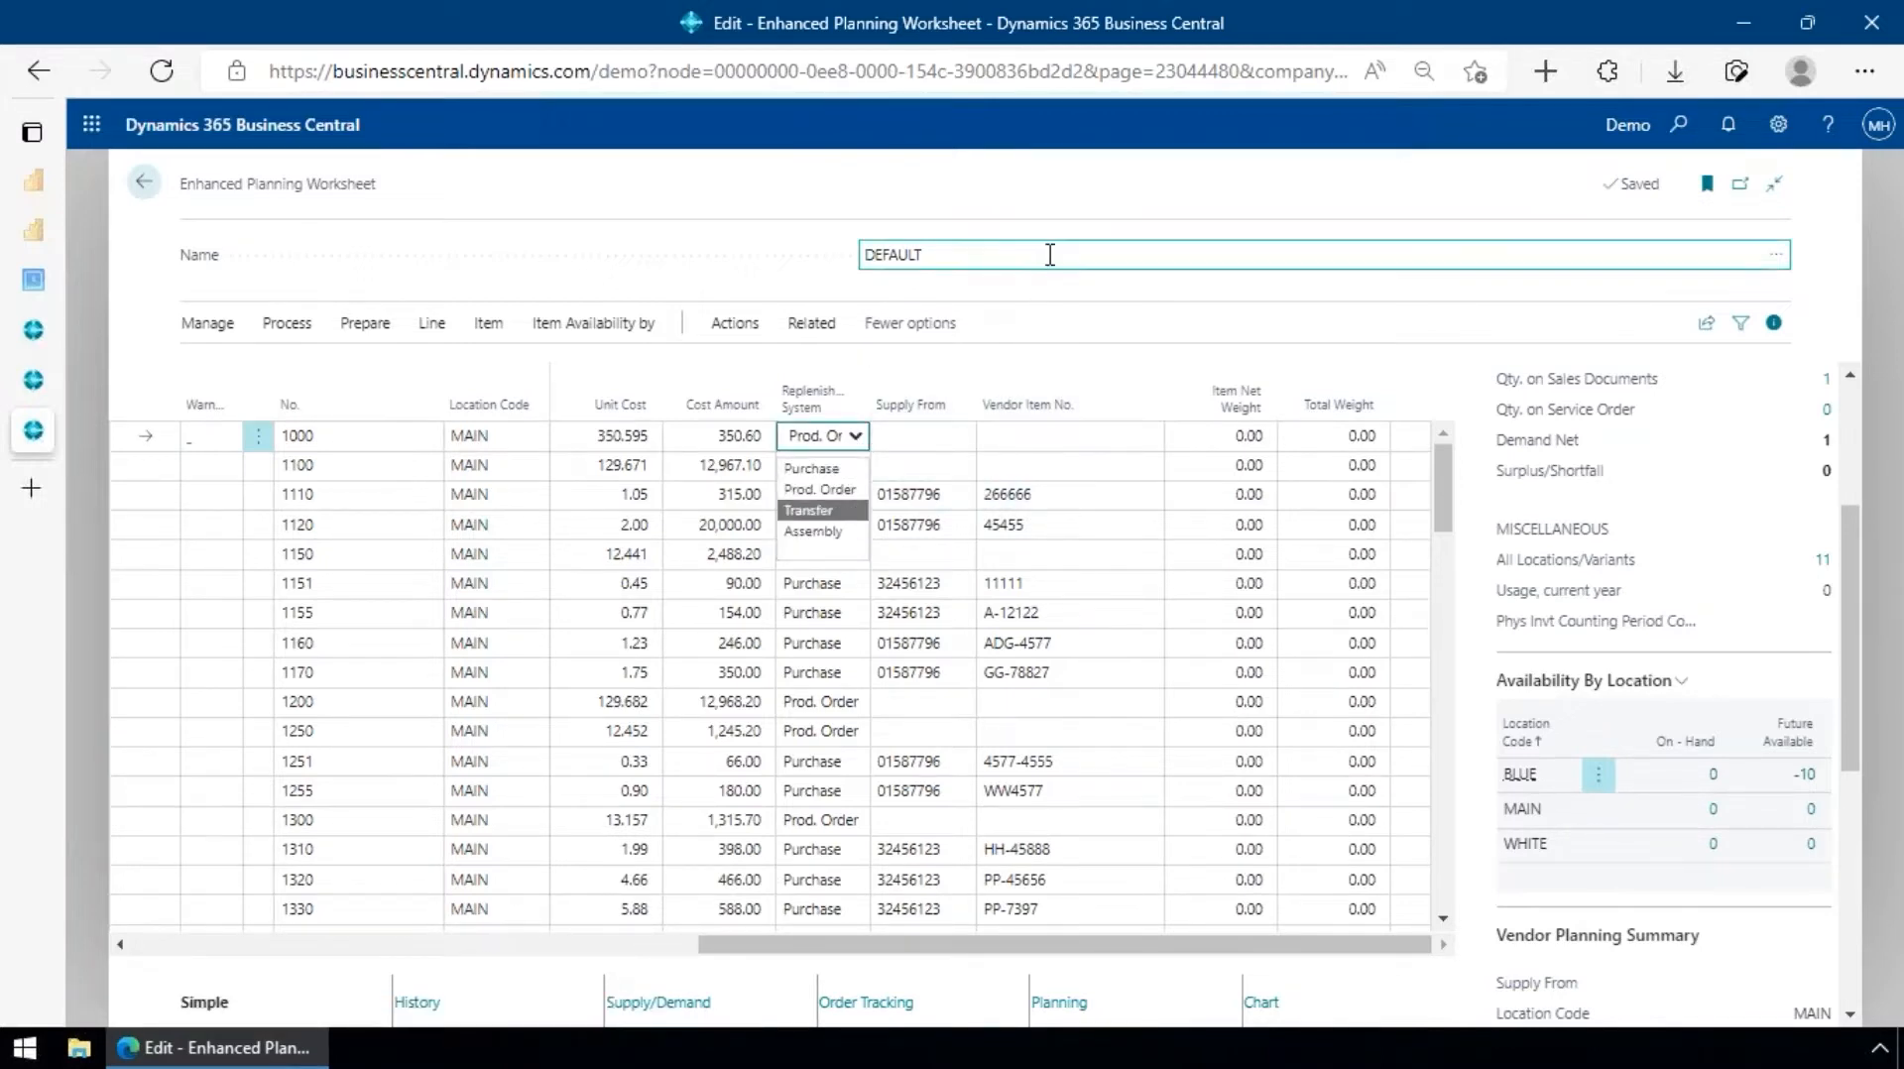
click(1002, 255)
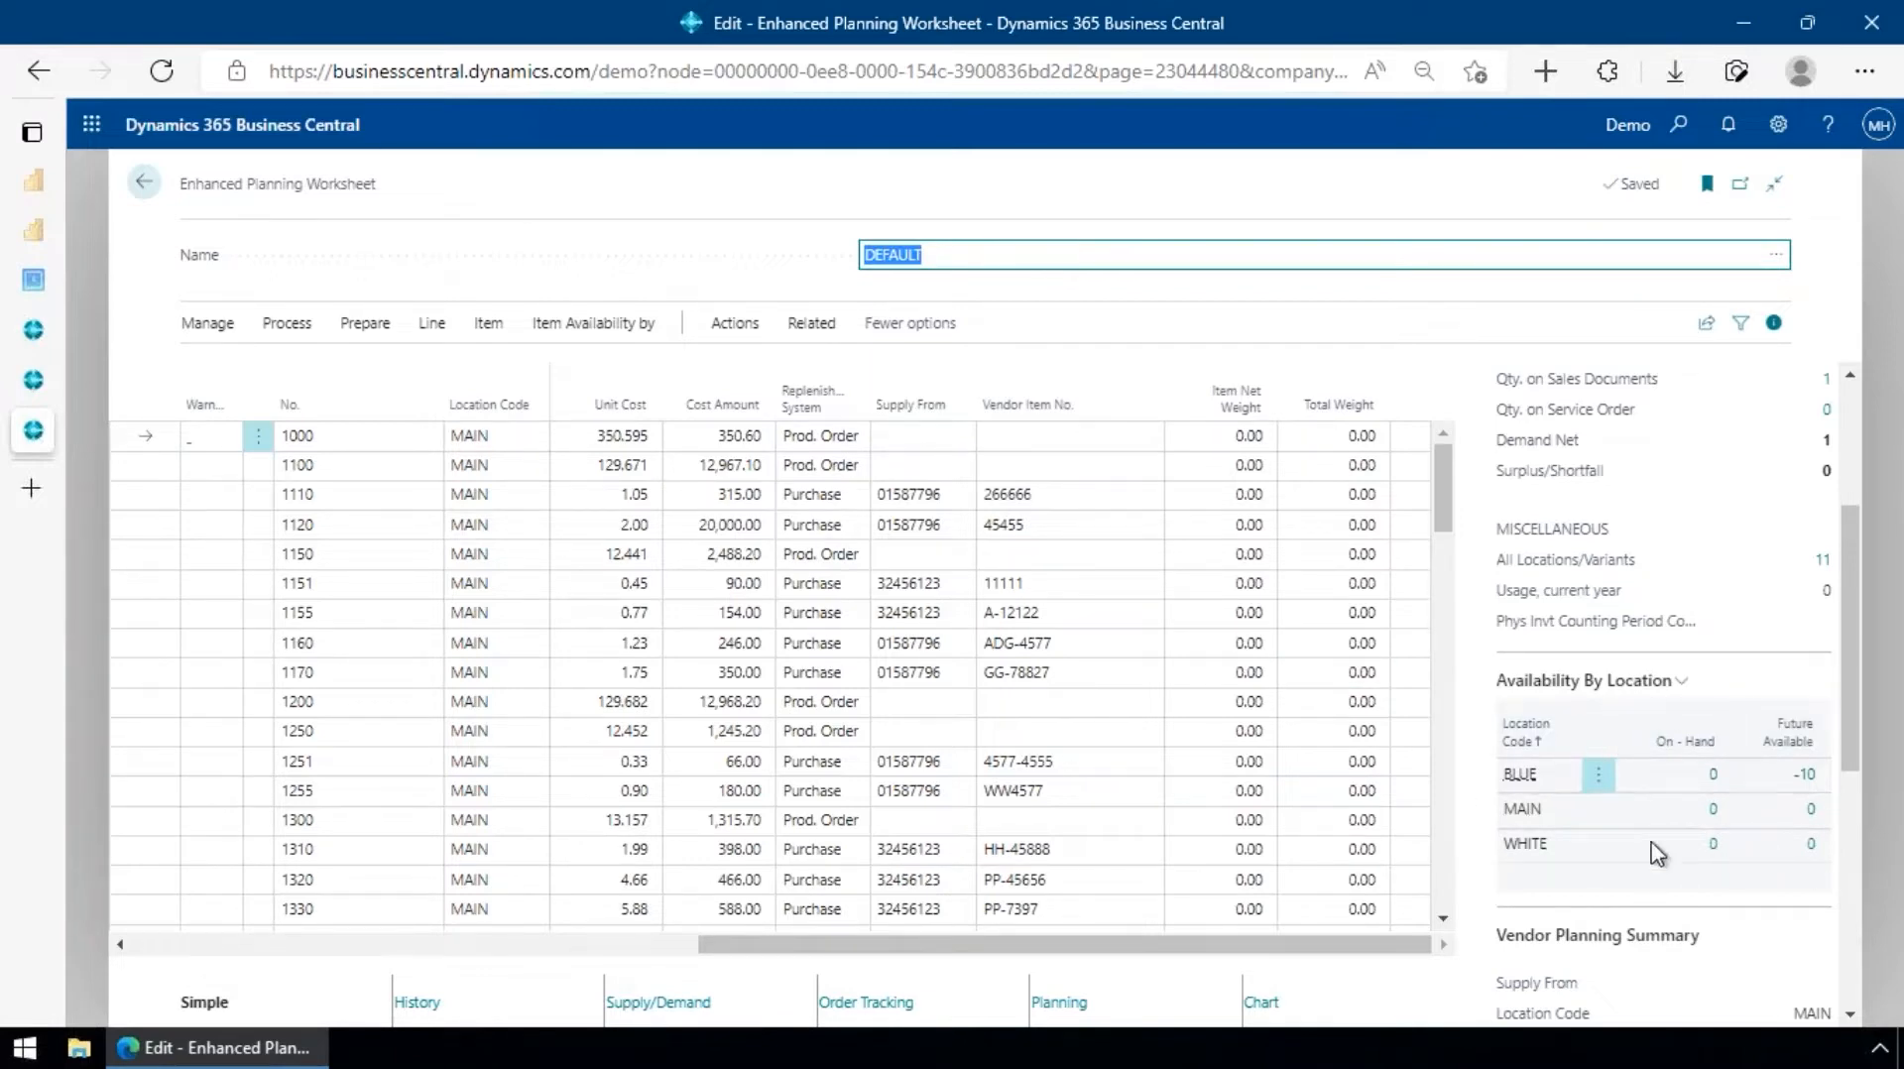
scroll(1647, 843, down, 2)
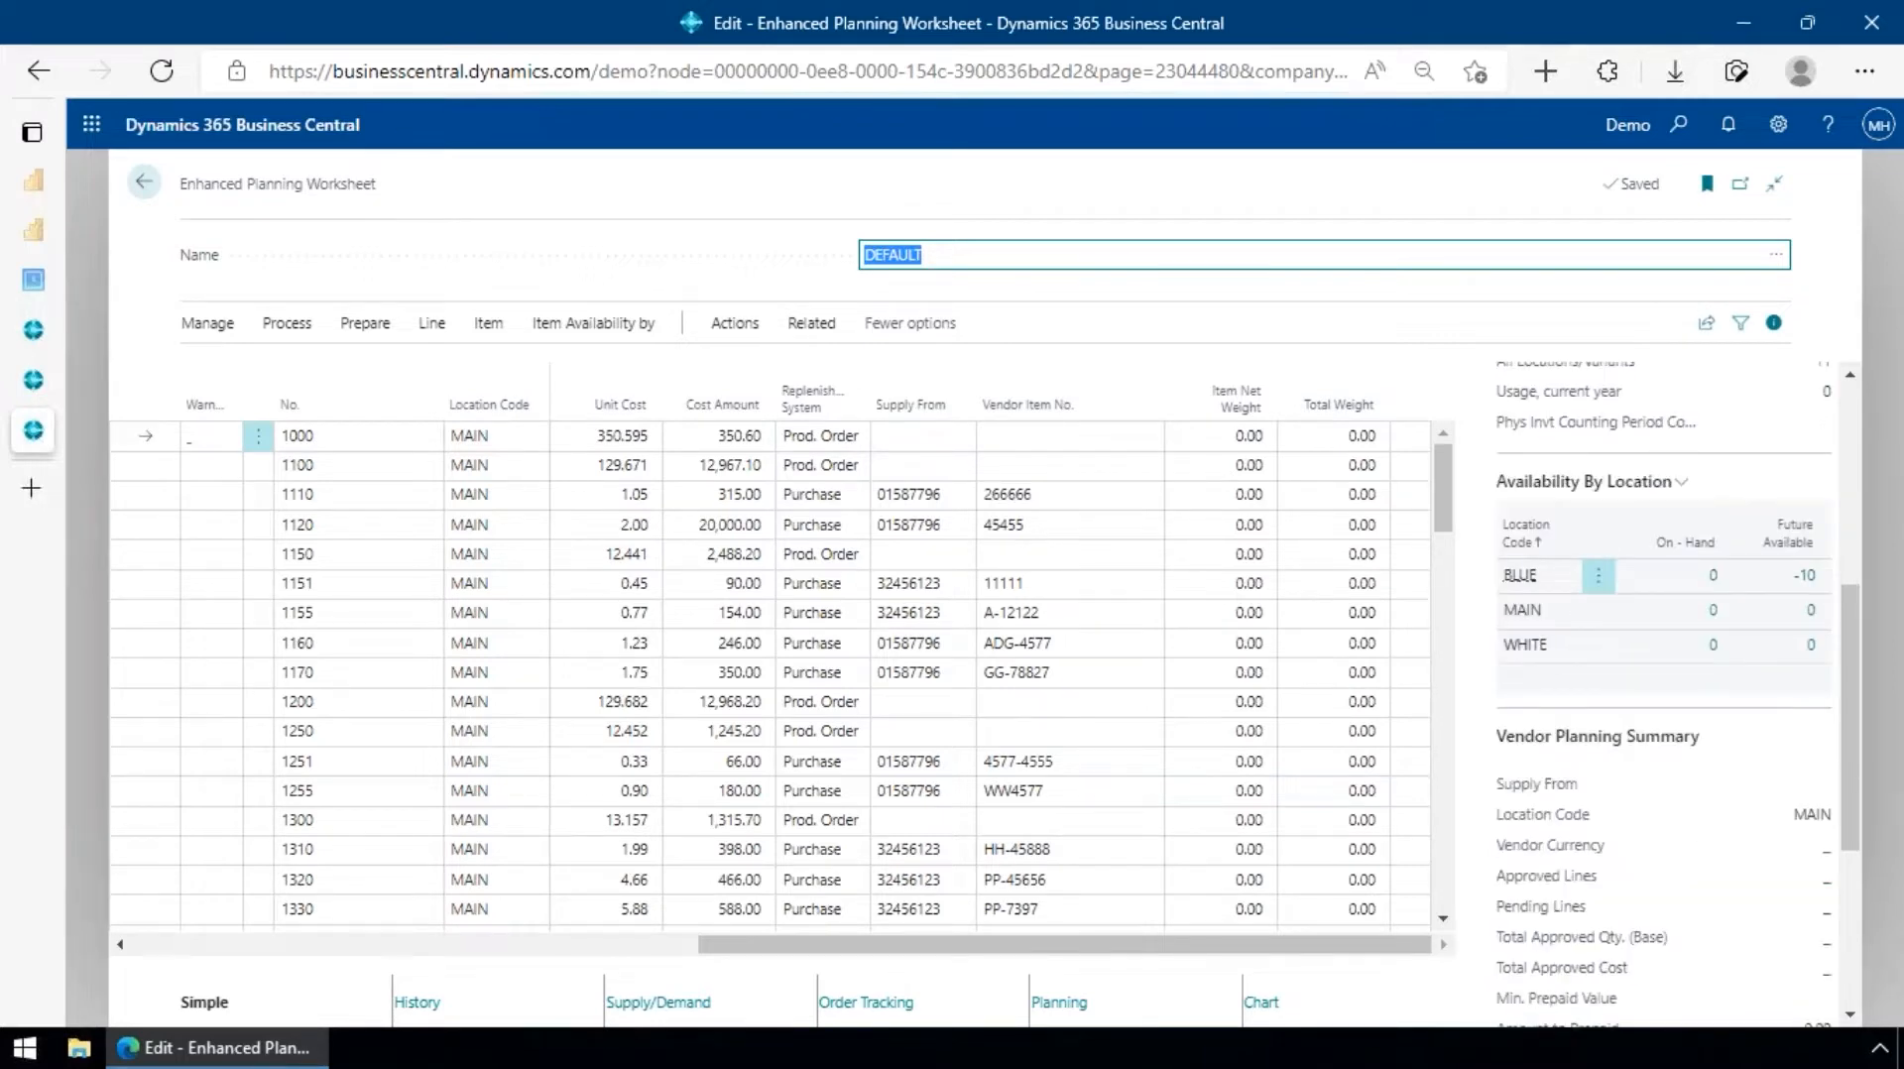
scroll(1662, 694, down, 1)
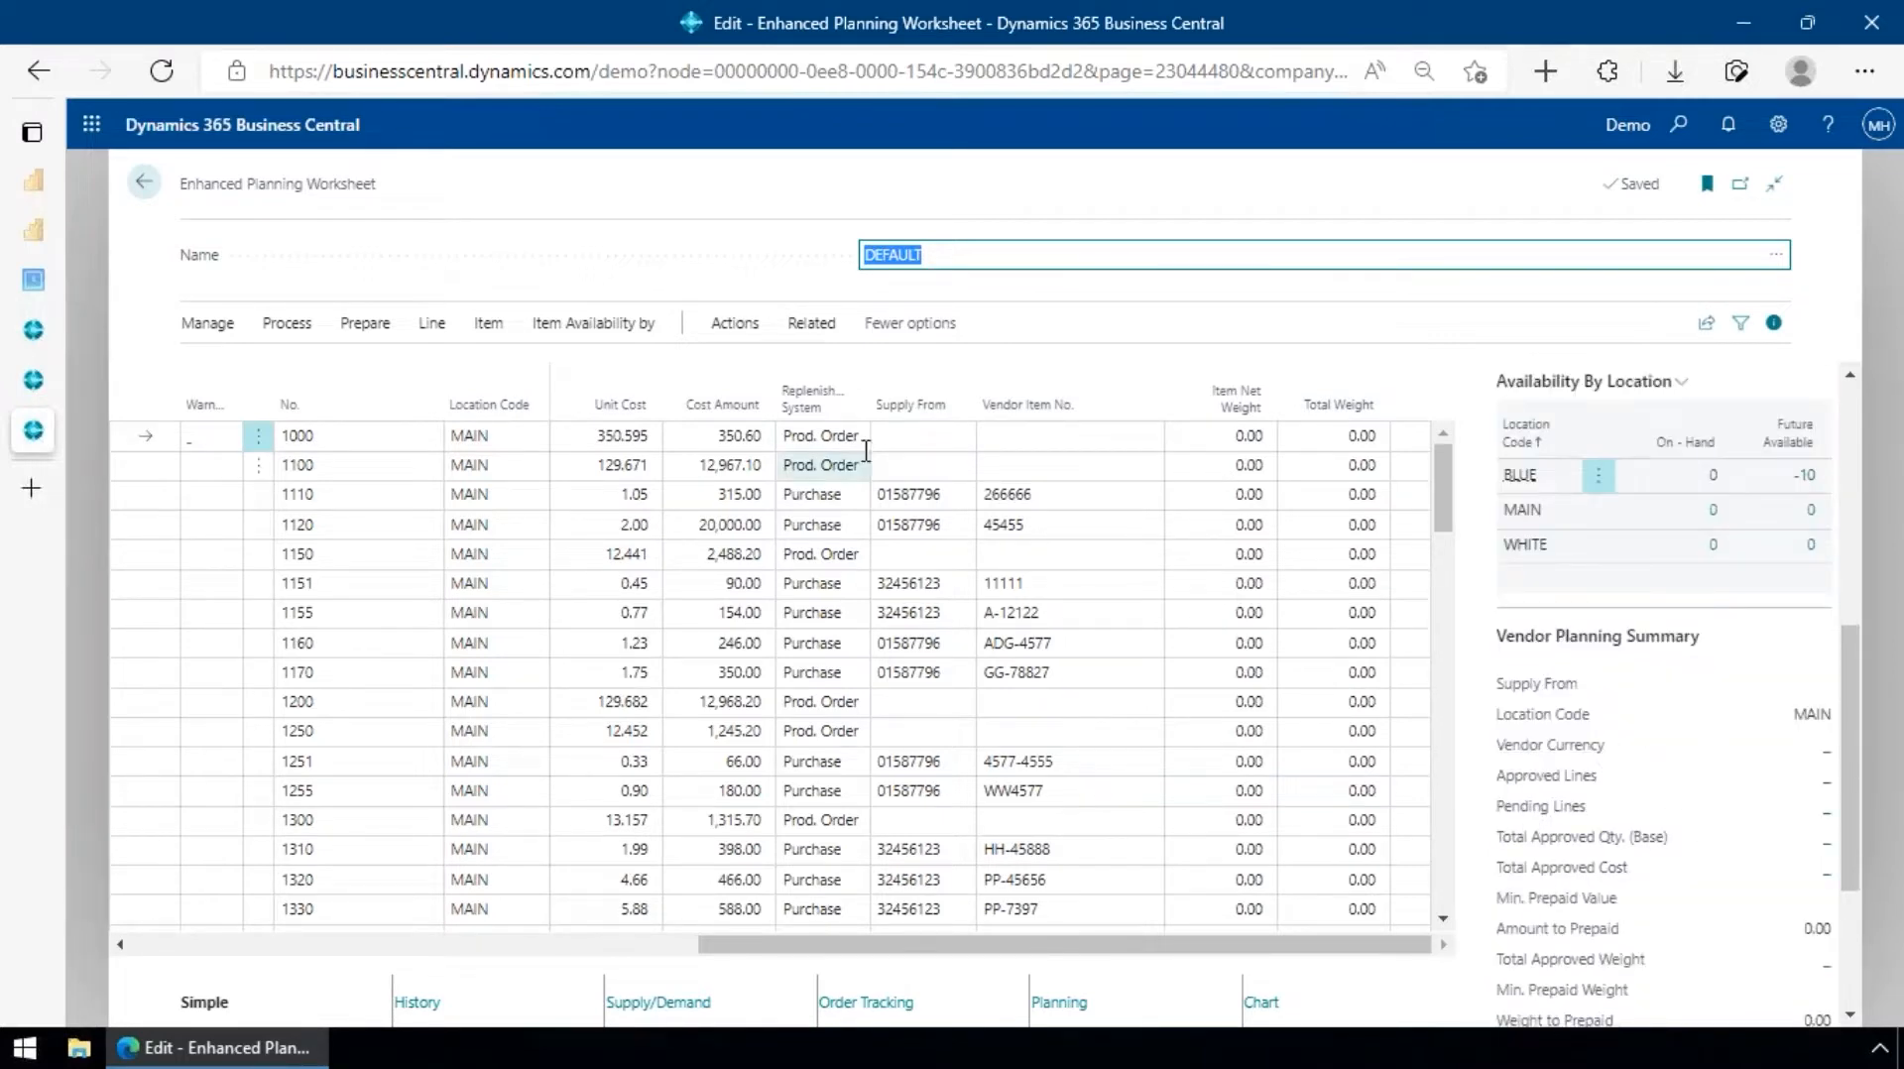
- Select the purchase line for item 1110 and examine its vendor planning summary and untracked planning elements
click(823, 496)
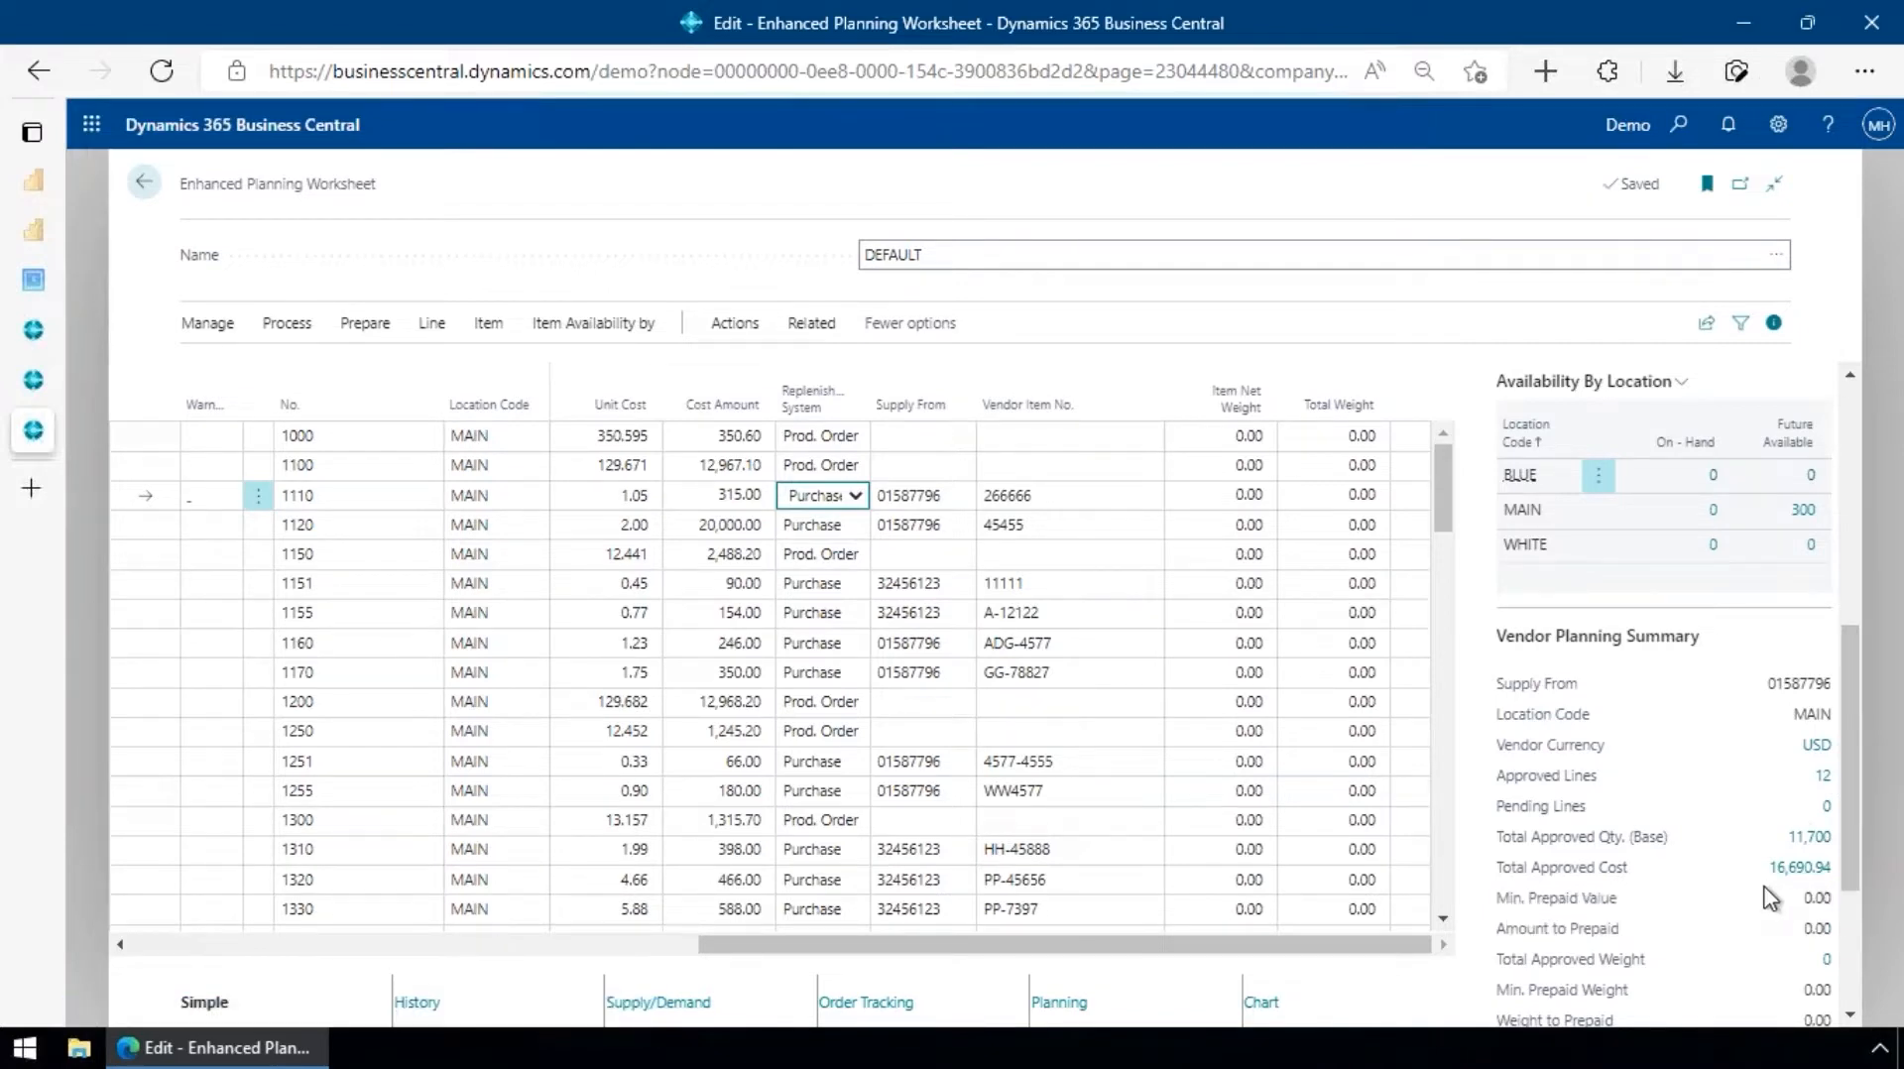
scroll(1771, 898, down, 1)
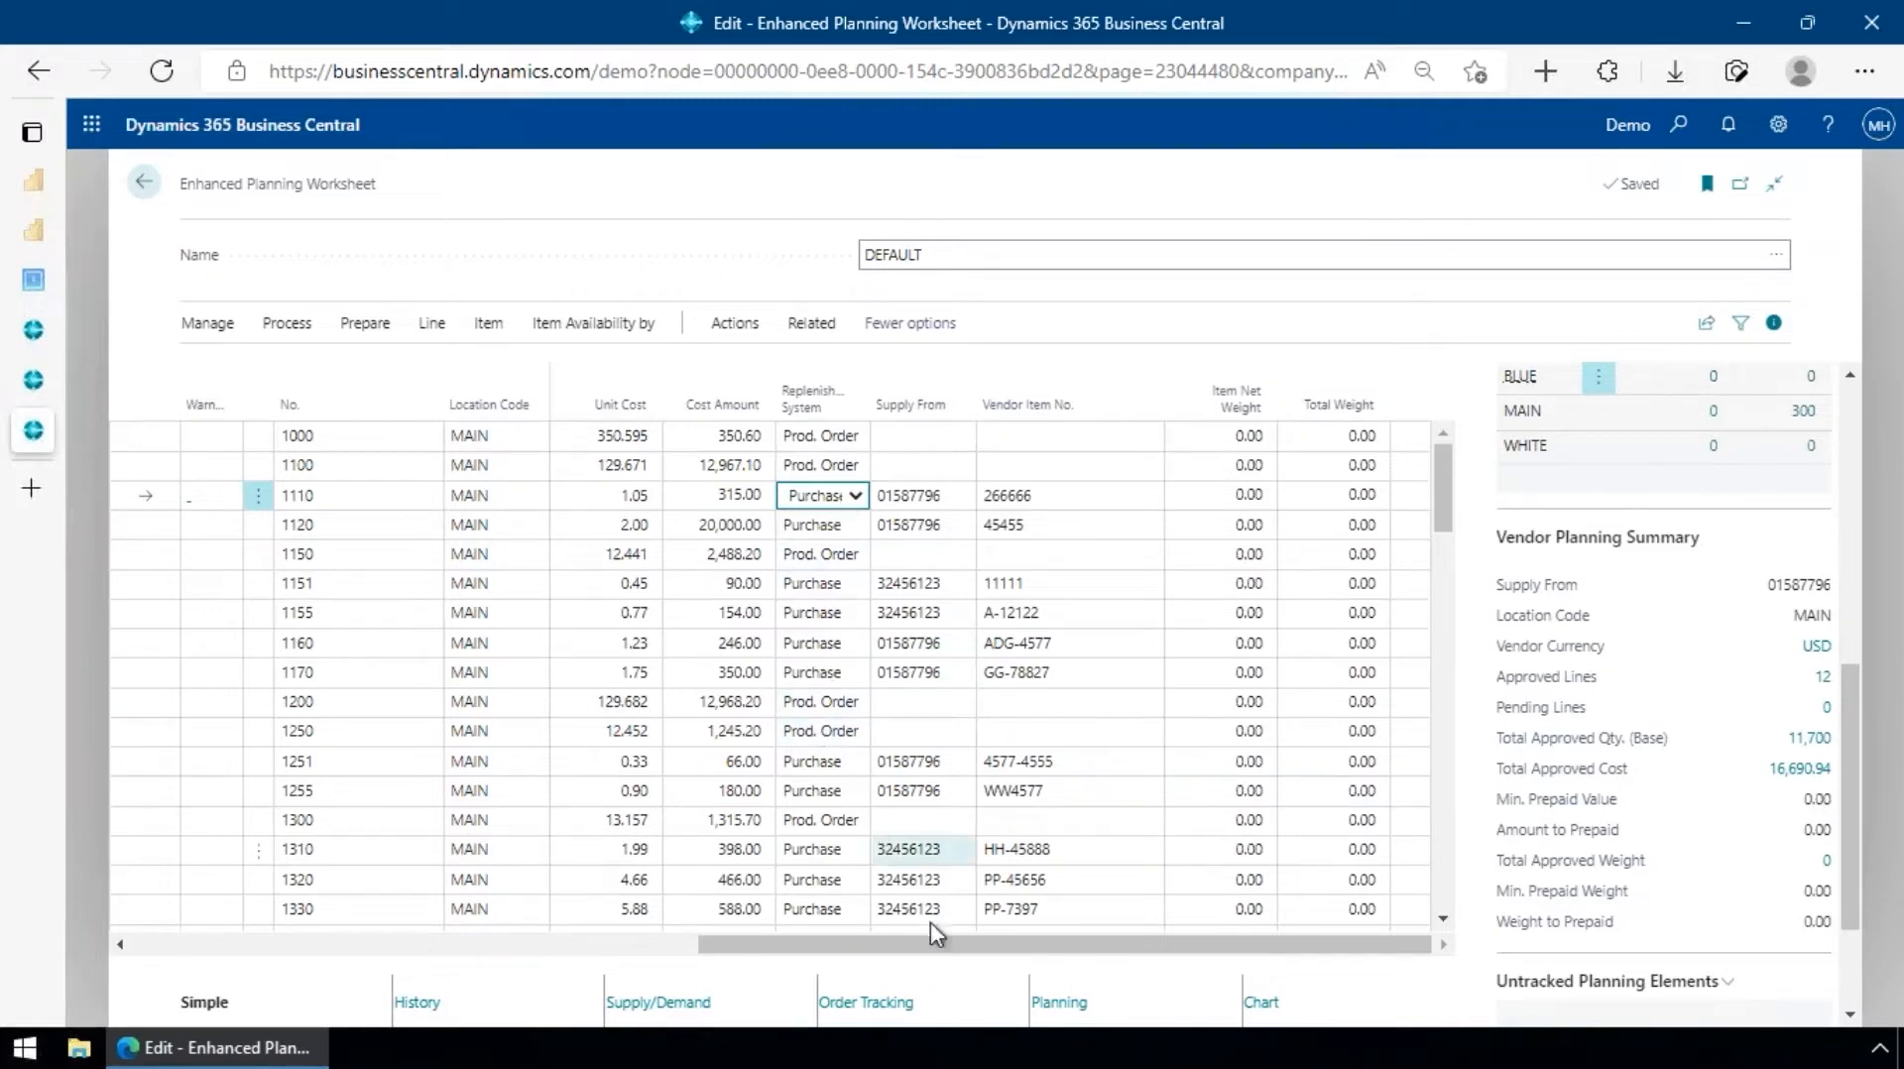
scroll(1628, 749, down, 1)
scroll(1627, 749, down, 1)
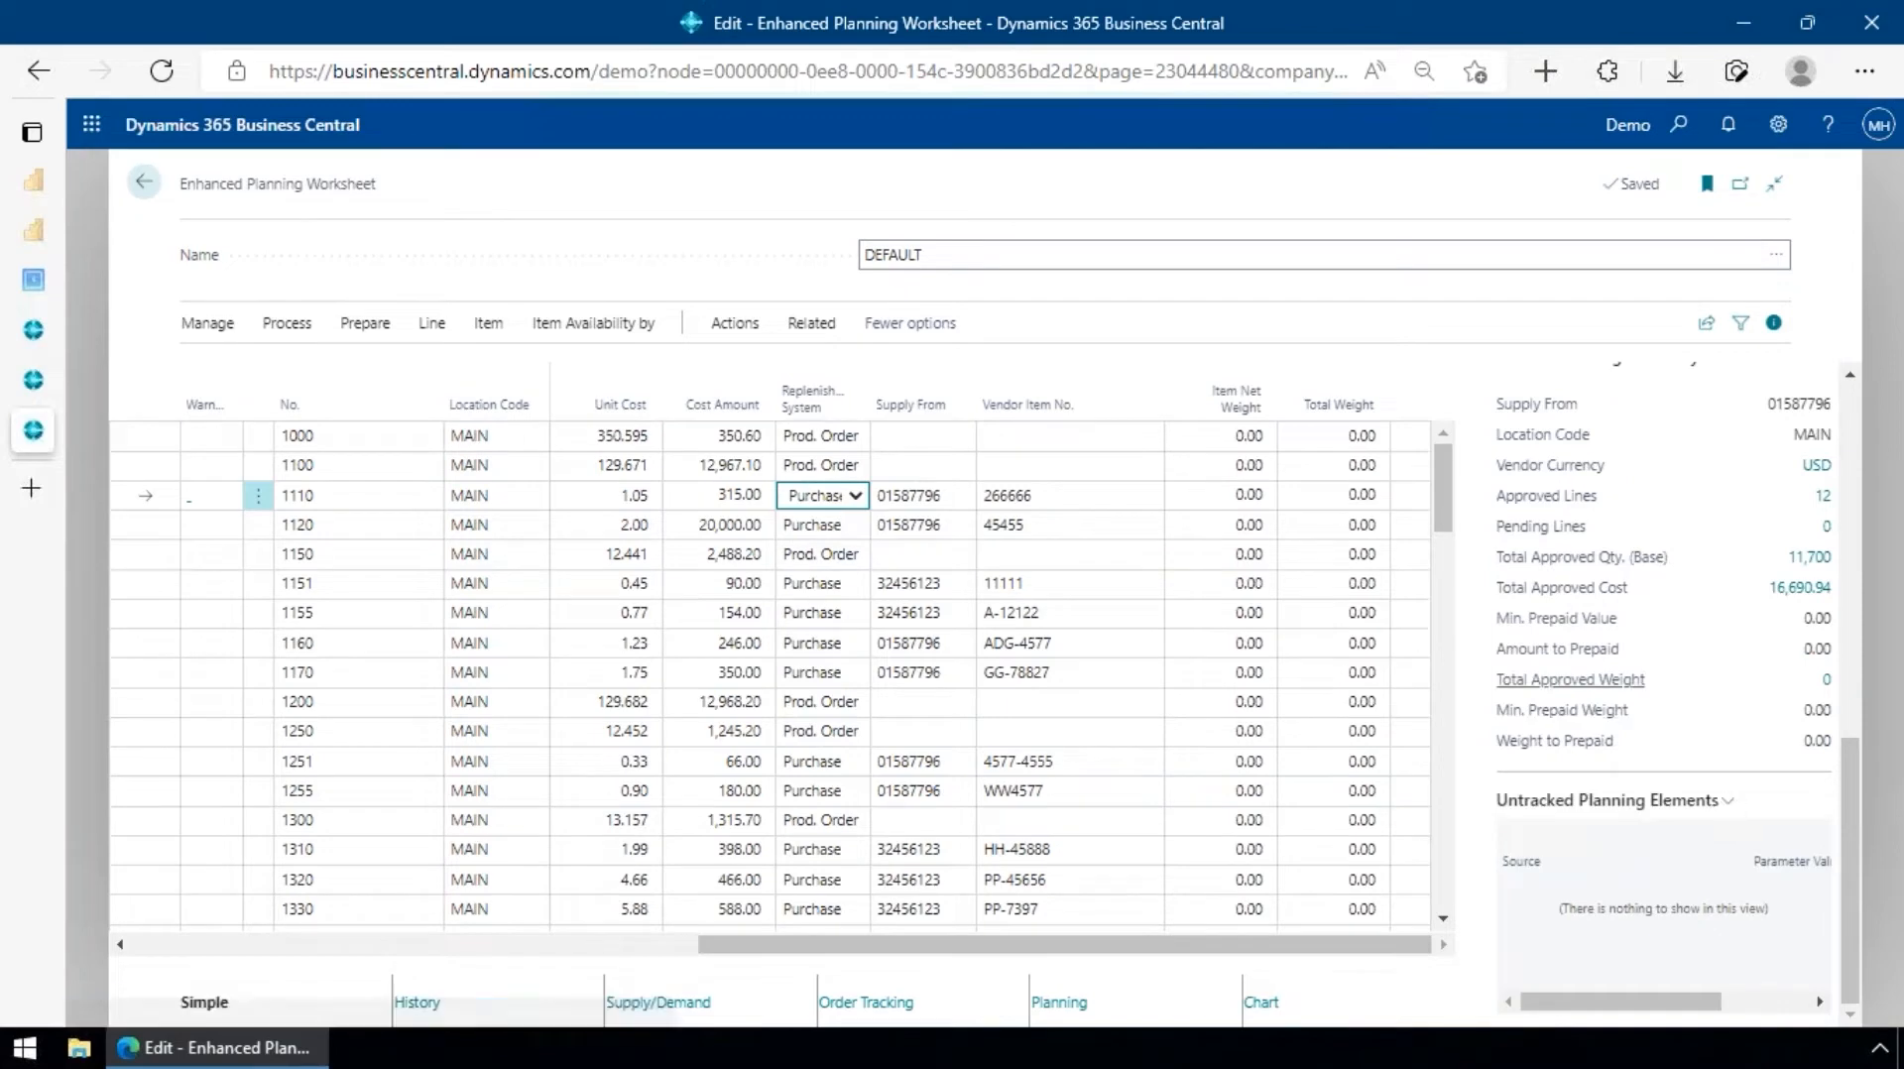
scroll(1628, 749, up, 8)
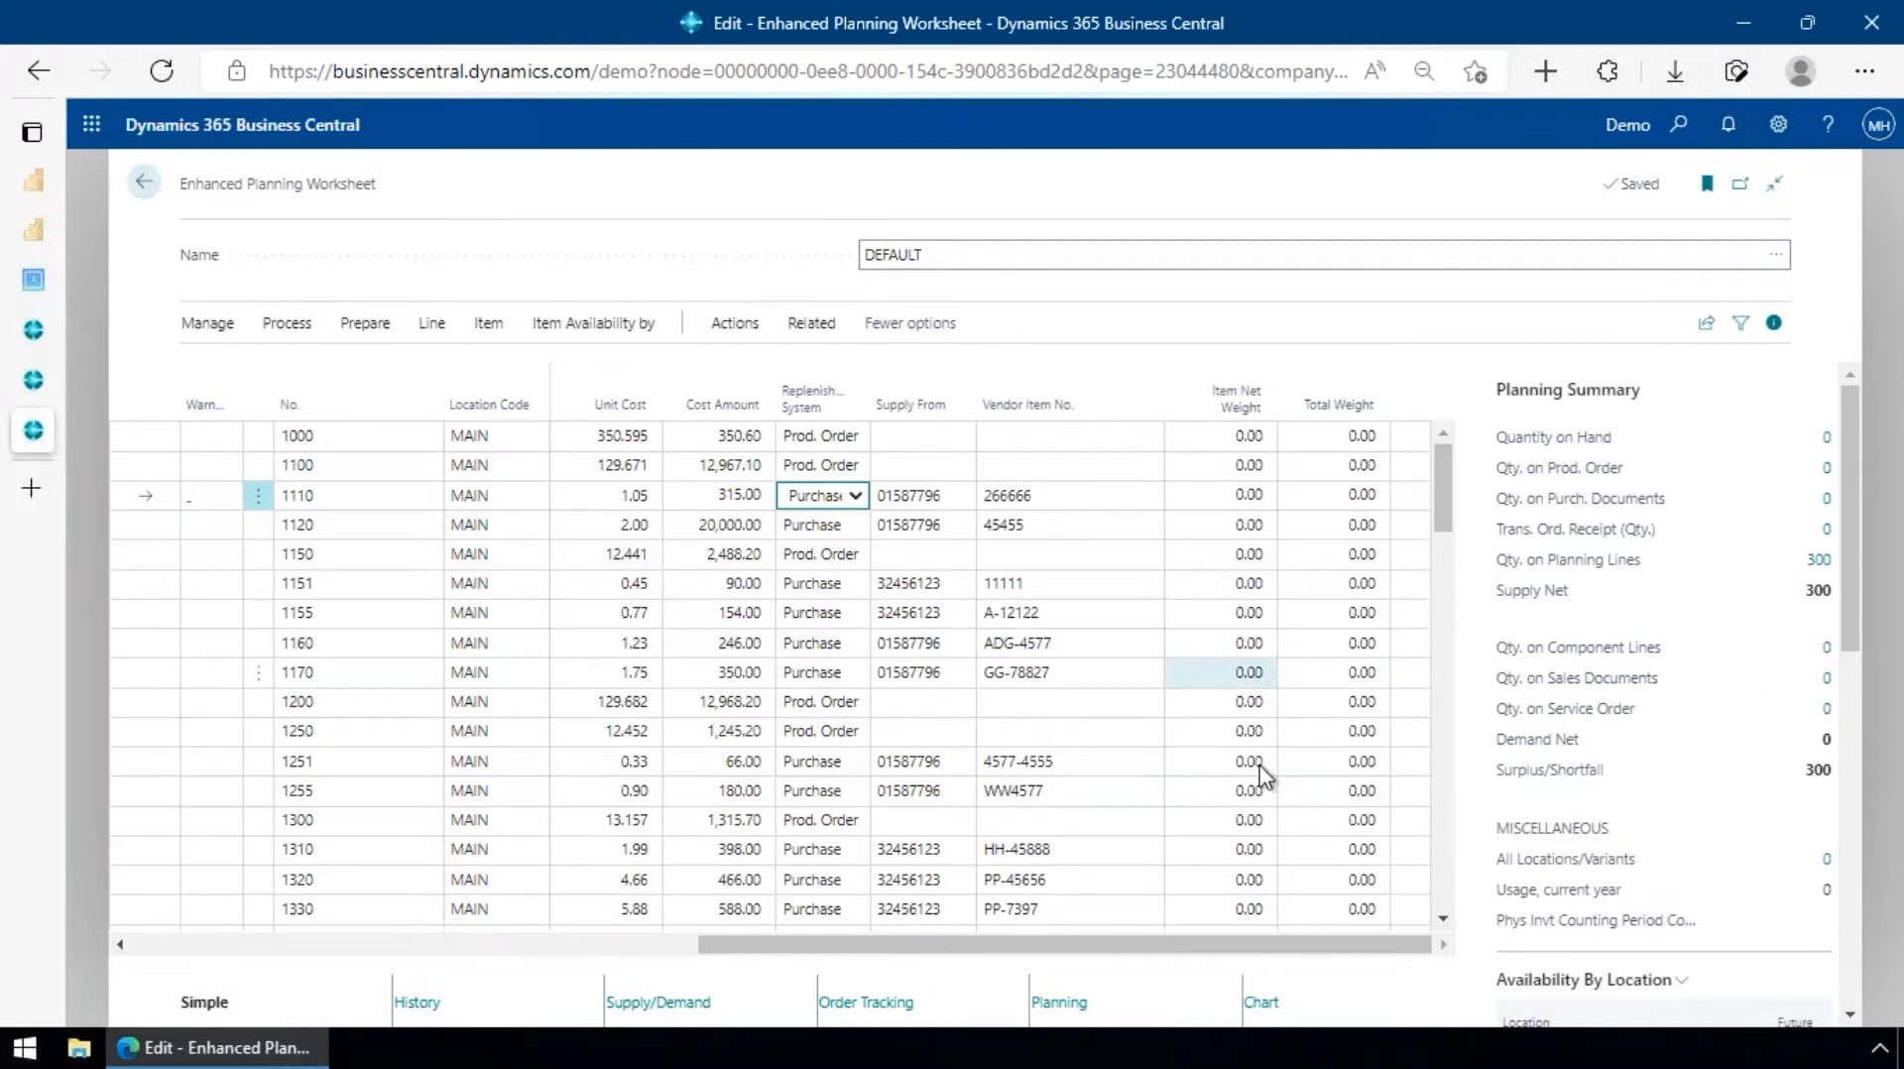
- Show the Item Usage Chart for the planning line of item 1896-S
click(1266, 1004)
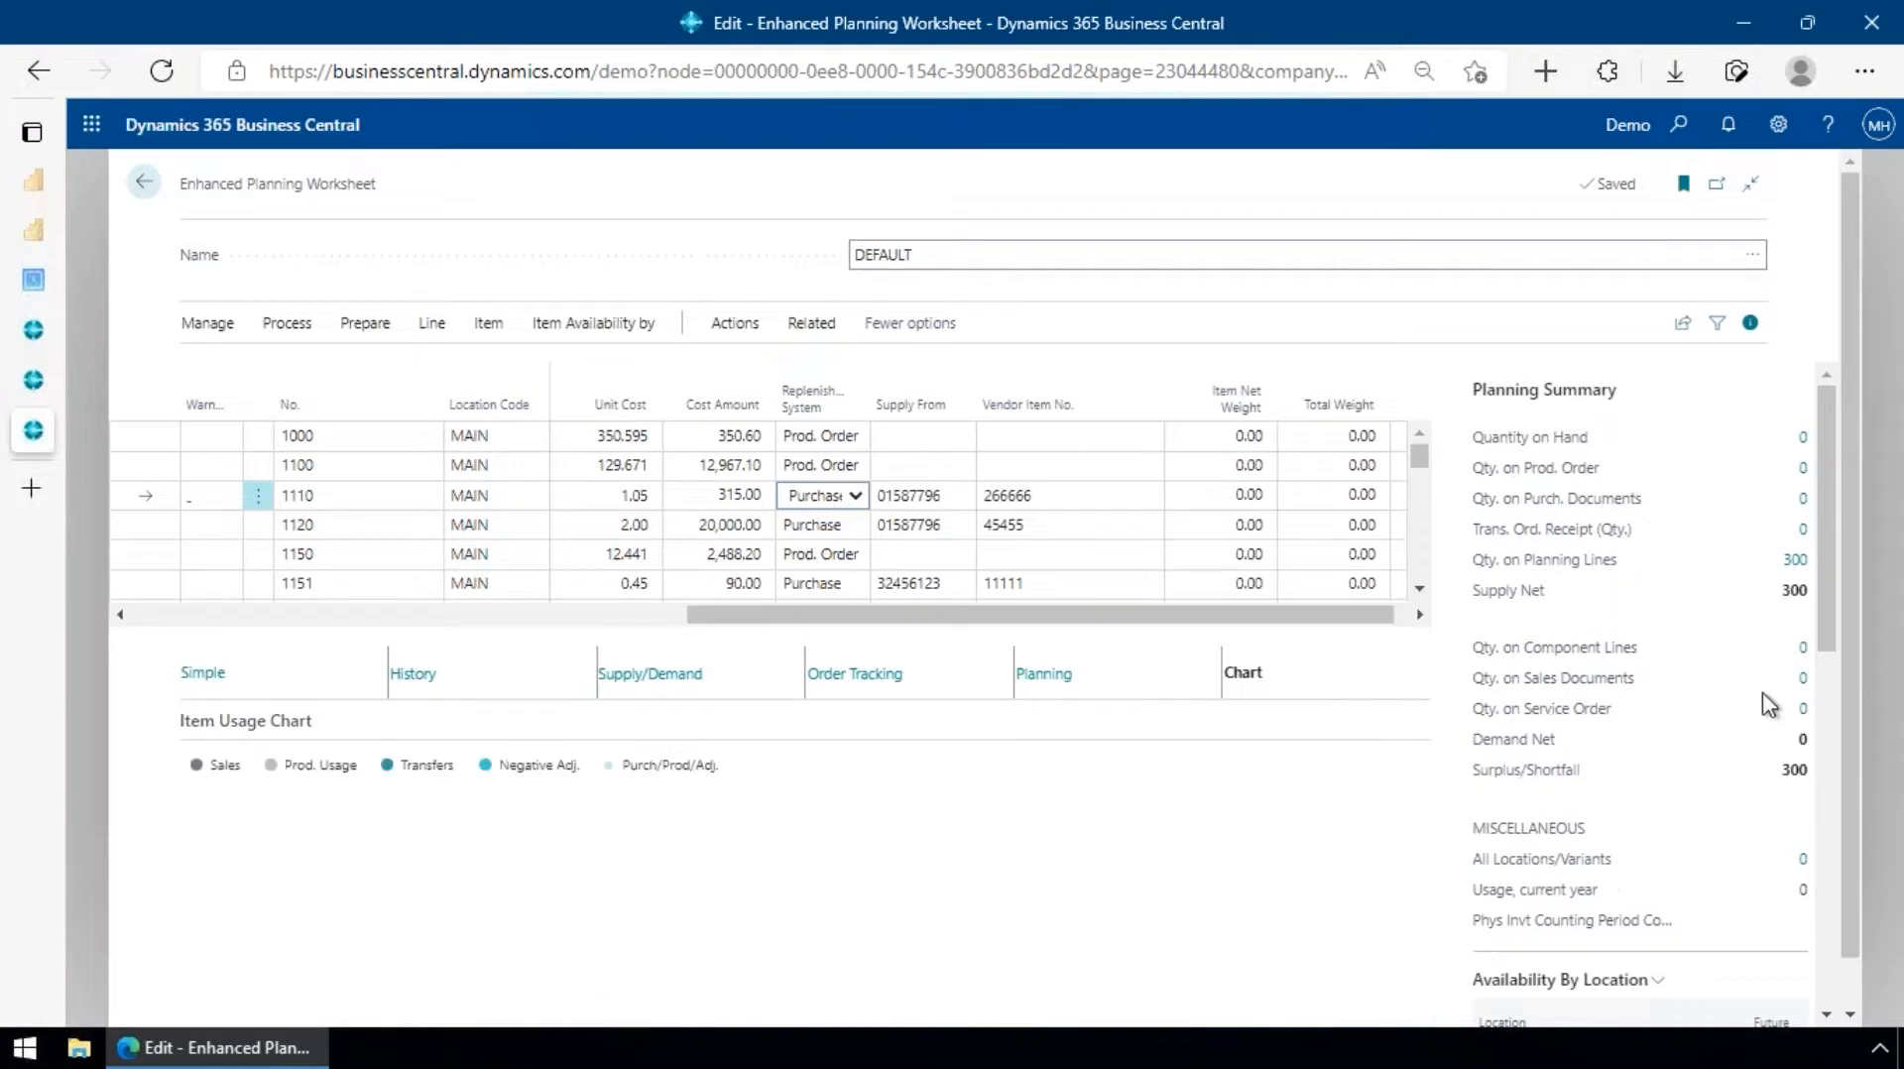
scroll(1283, 531, down, 3)
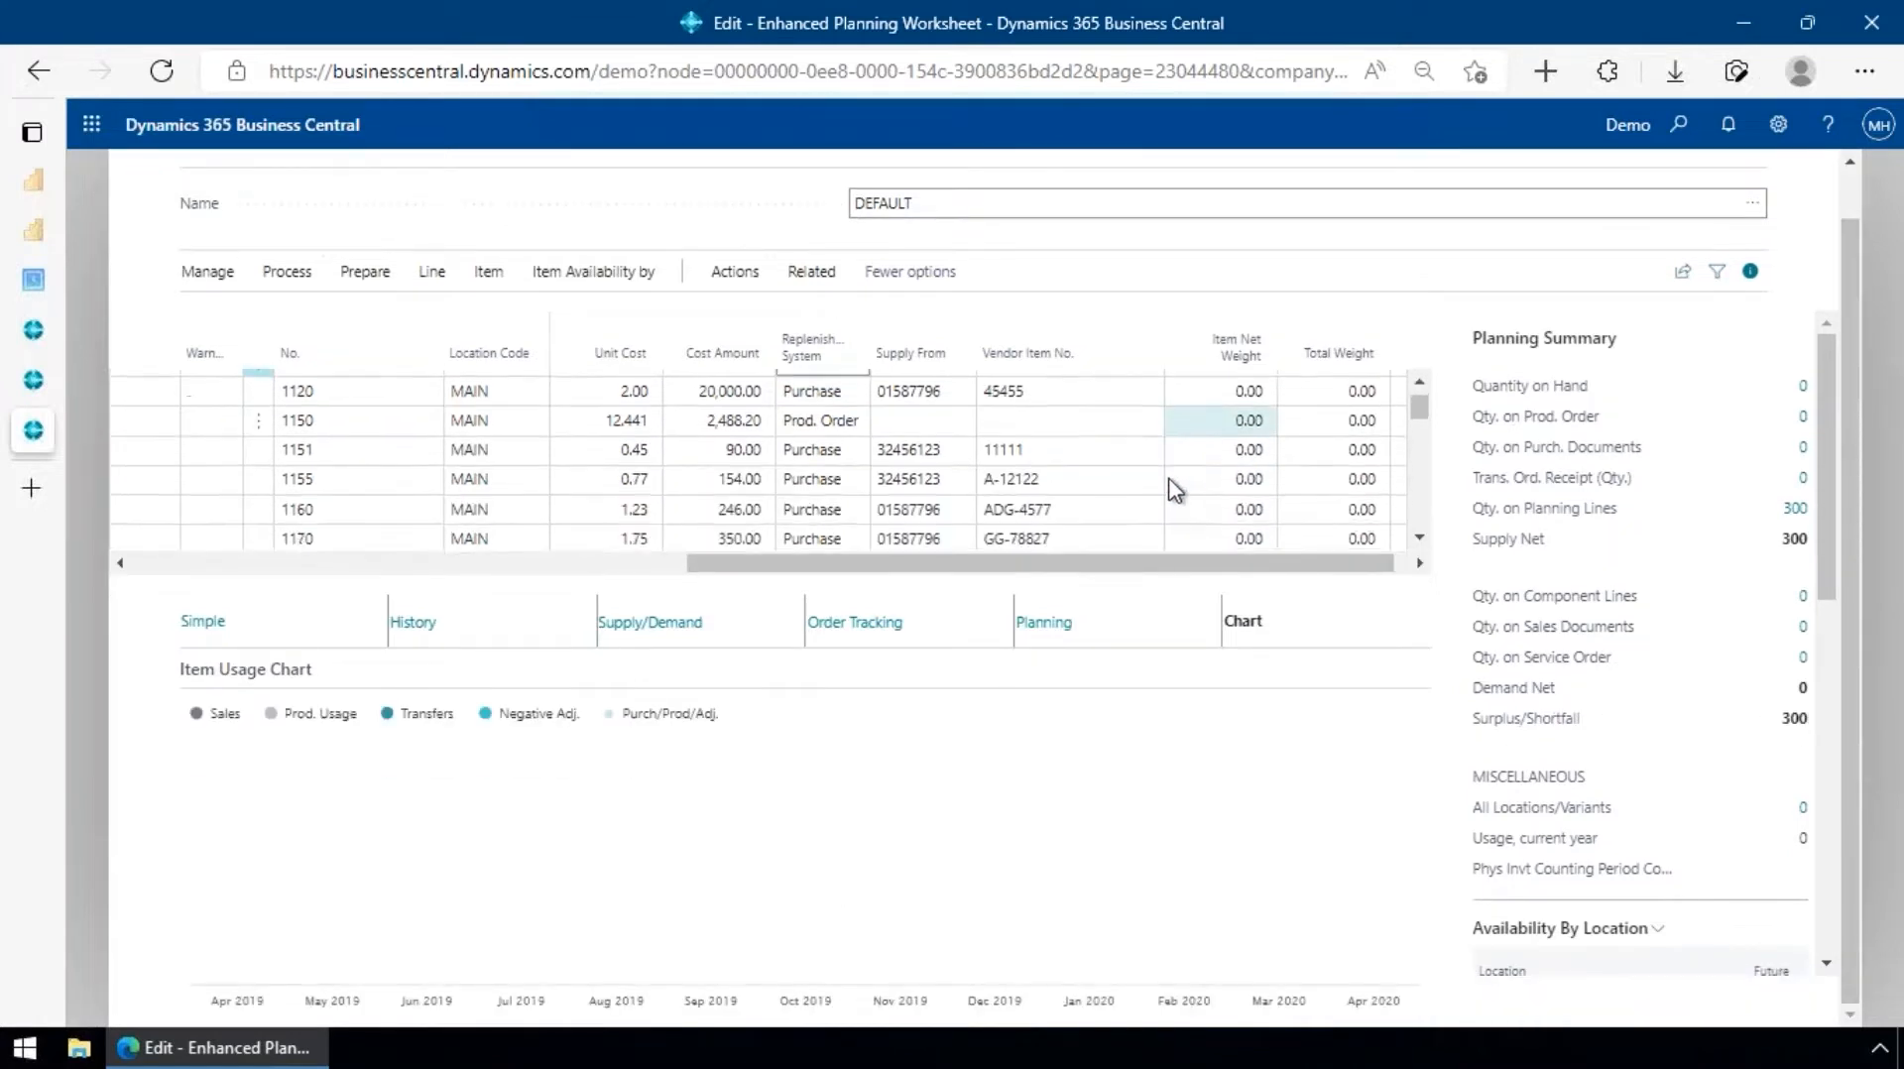
scroll(1171, 488, down, 5)
scroll(1151, 483, down, 5)
scroll(1151, 483, down, 4)
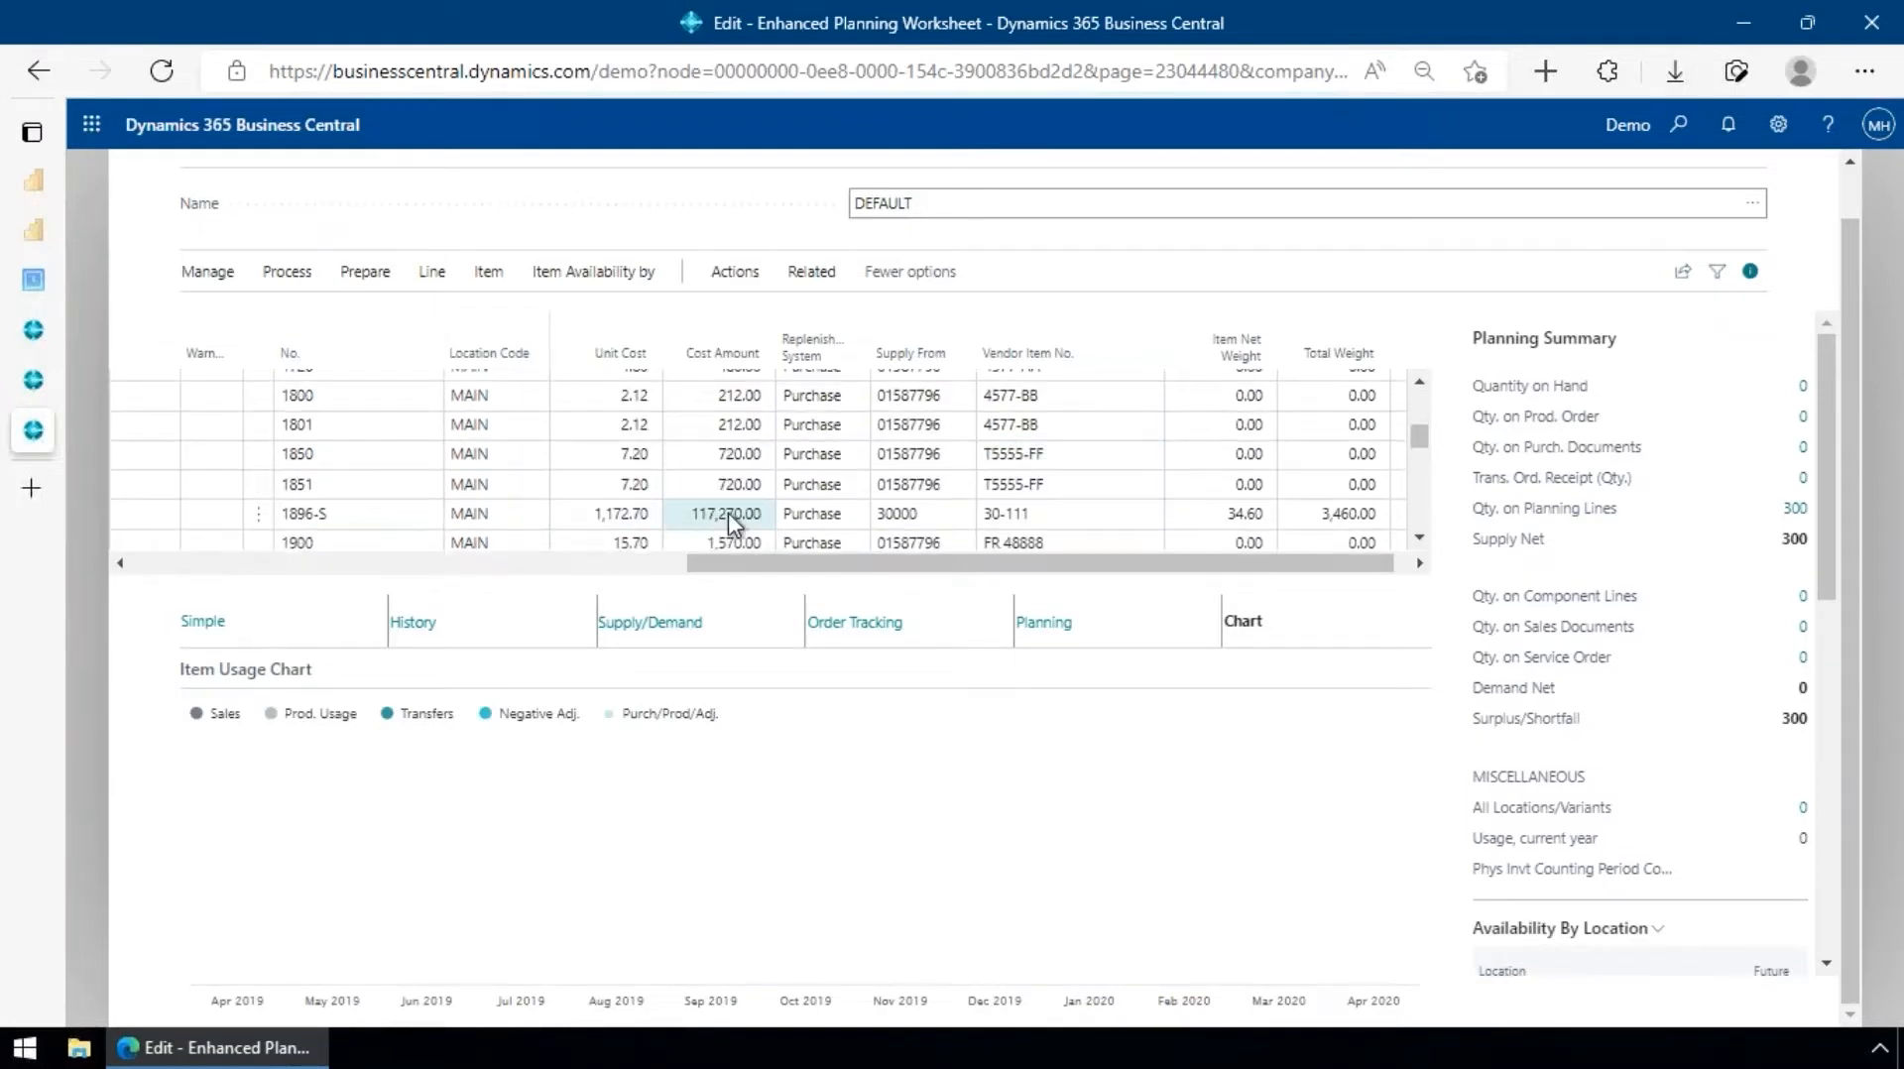
click(728, 514)
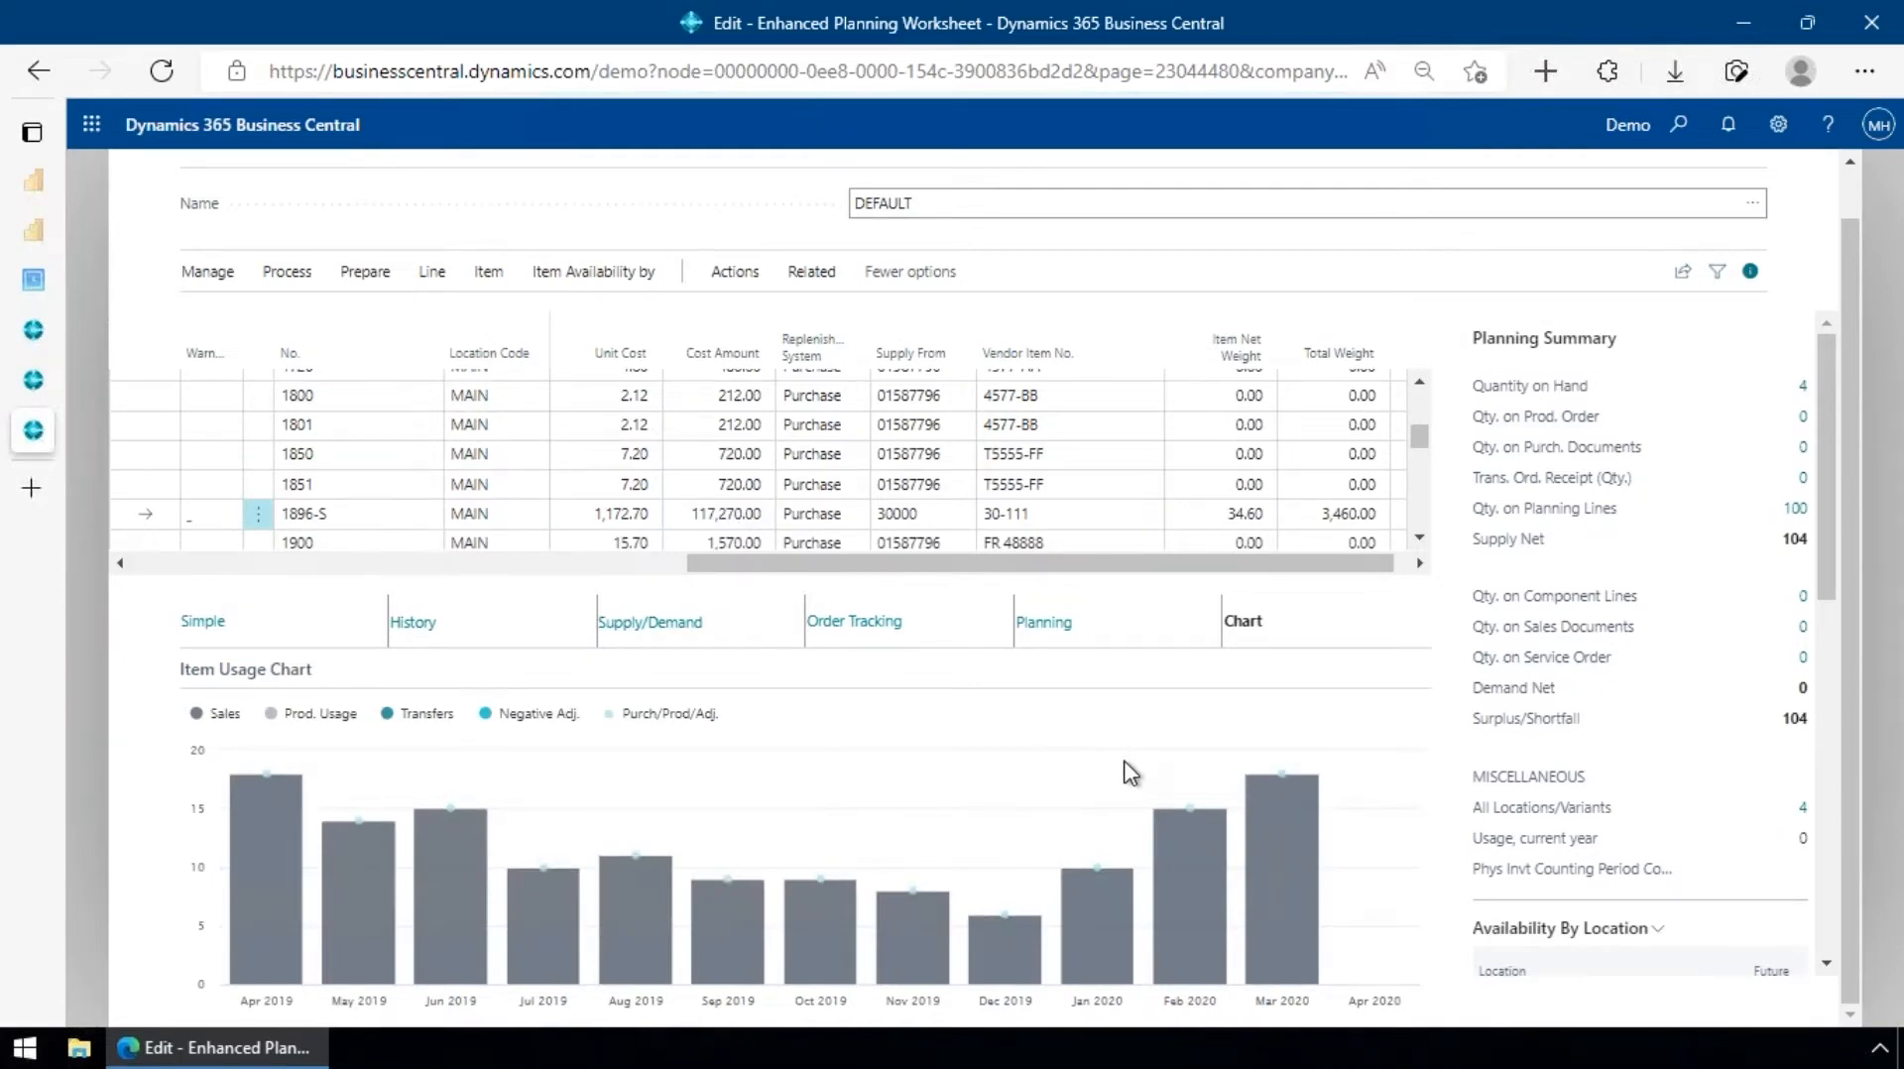
- Select the quantity of item 1896-S, view the April 2019 ledger entries behind its usage chart, and return to the worksheet
drag(716, 575, 327, 561)
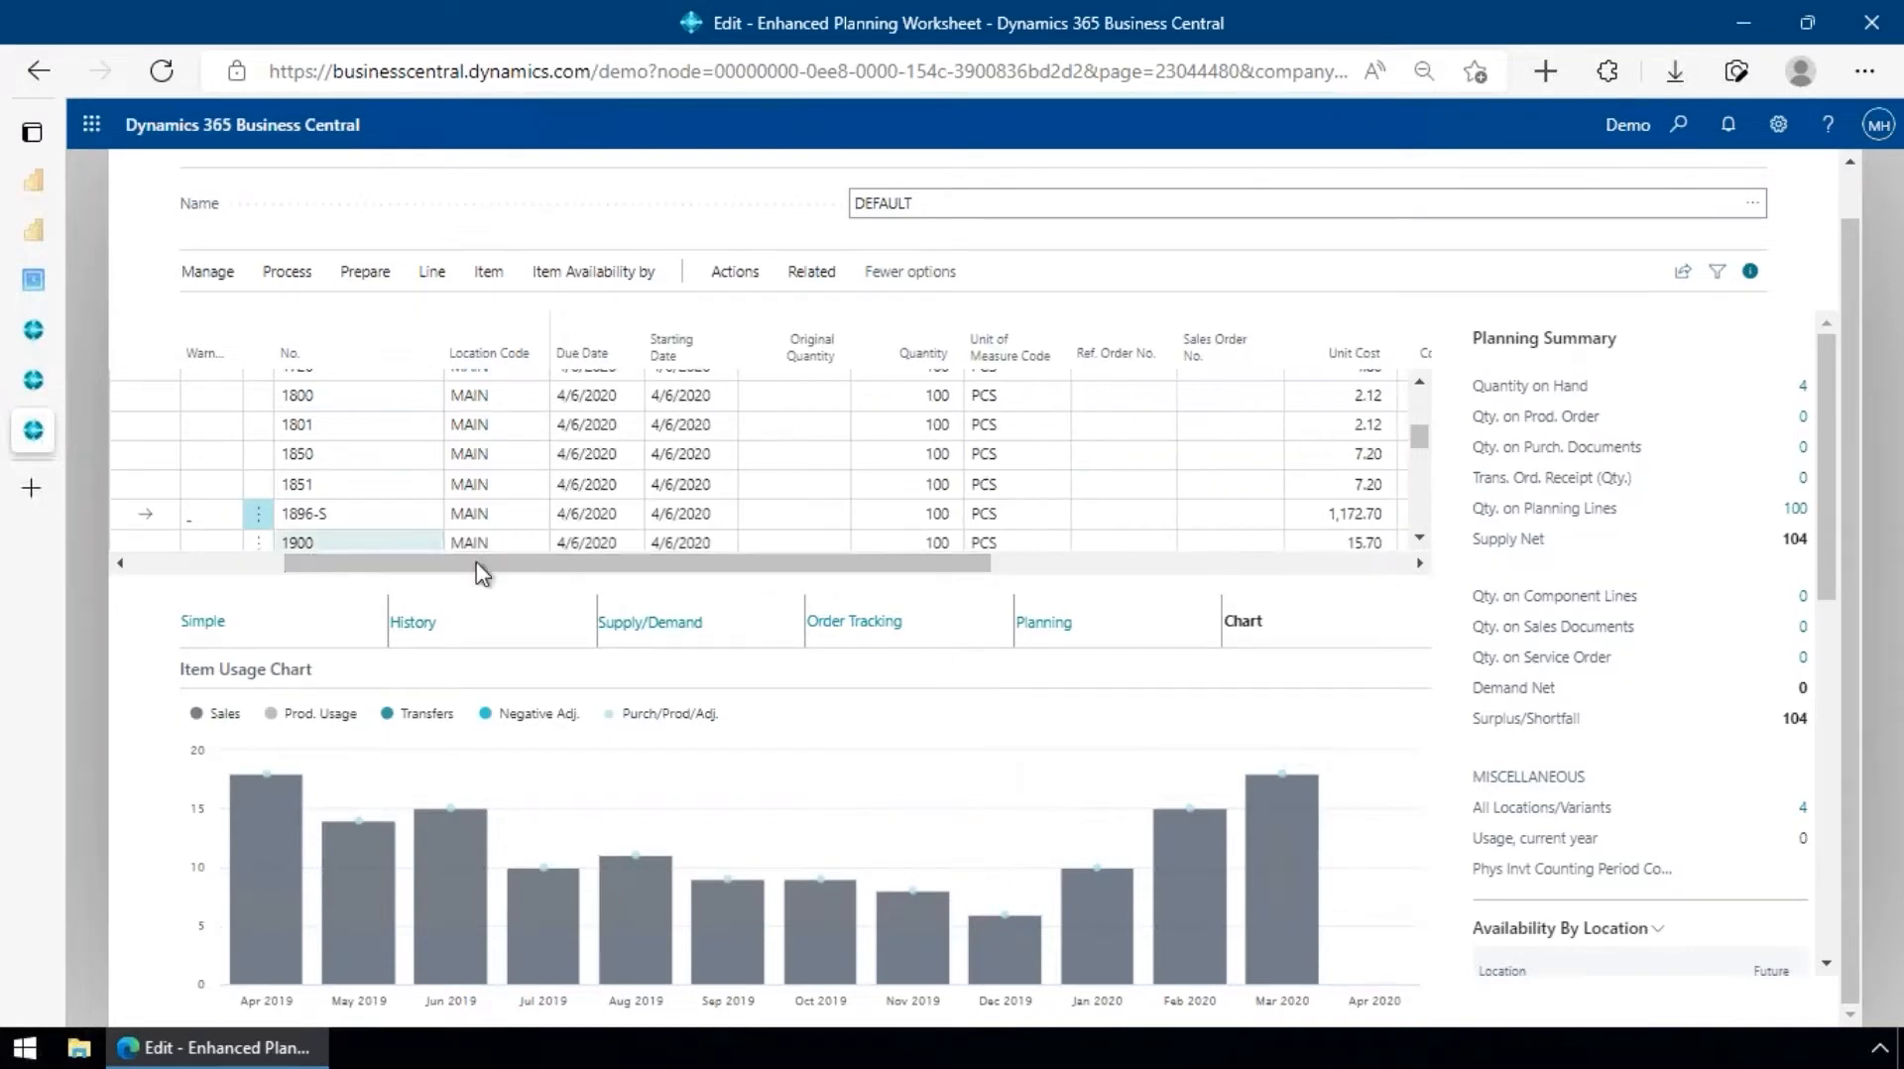
click(925, 518)
mouse_move(1226, 794)
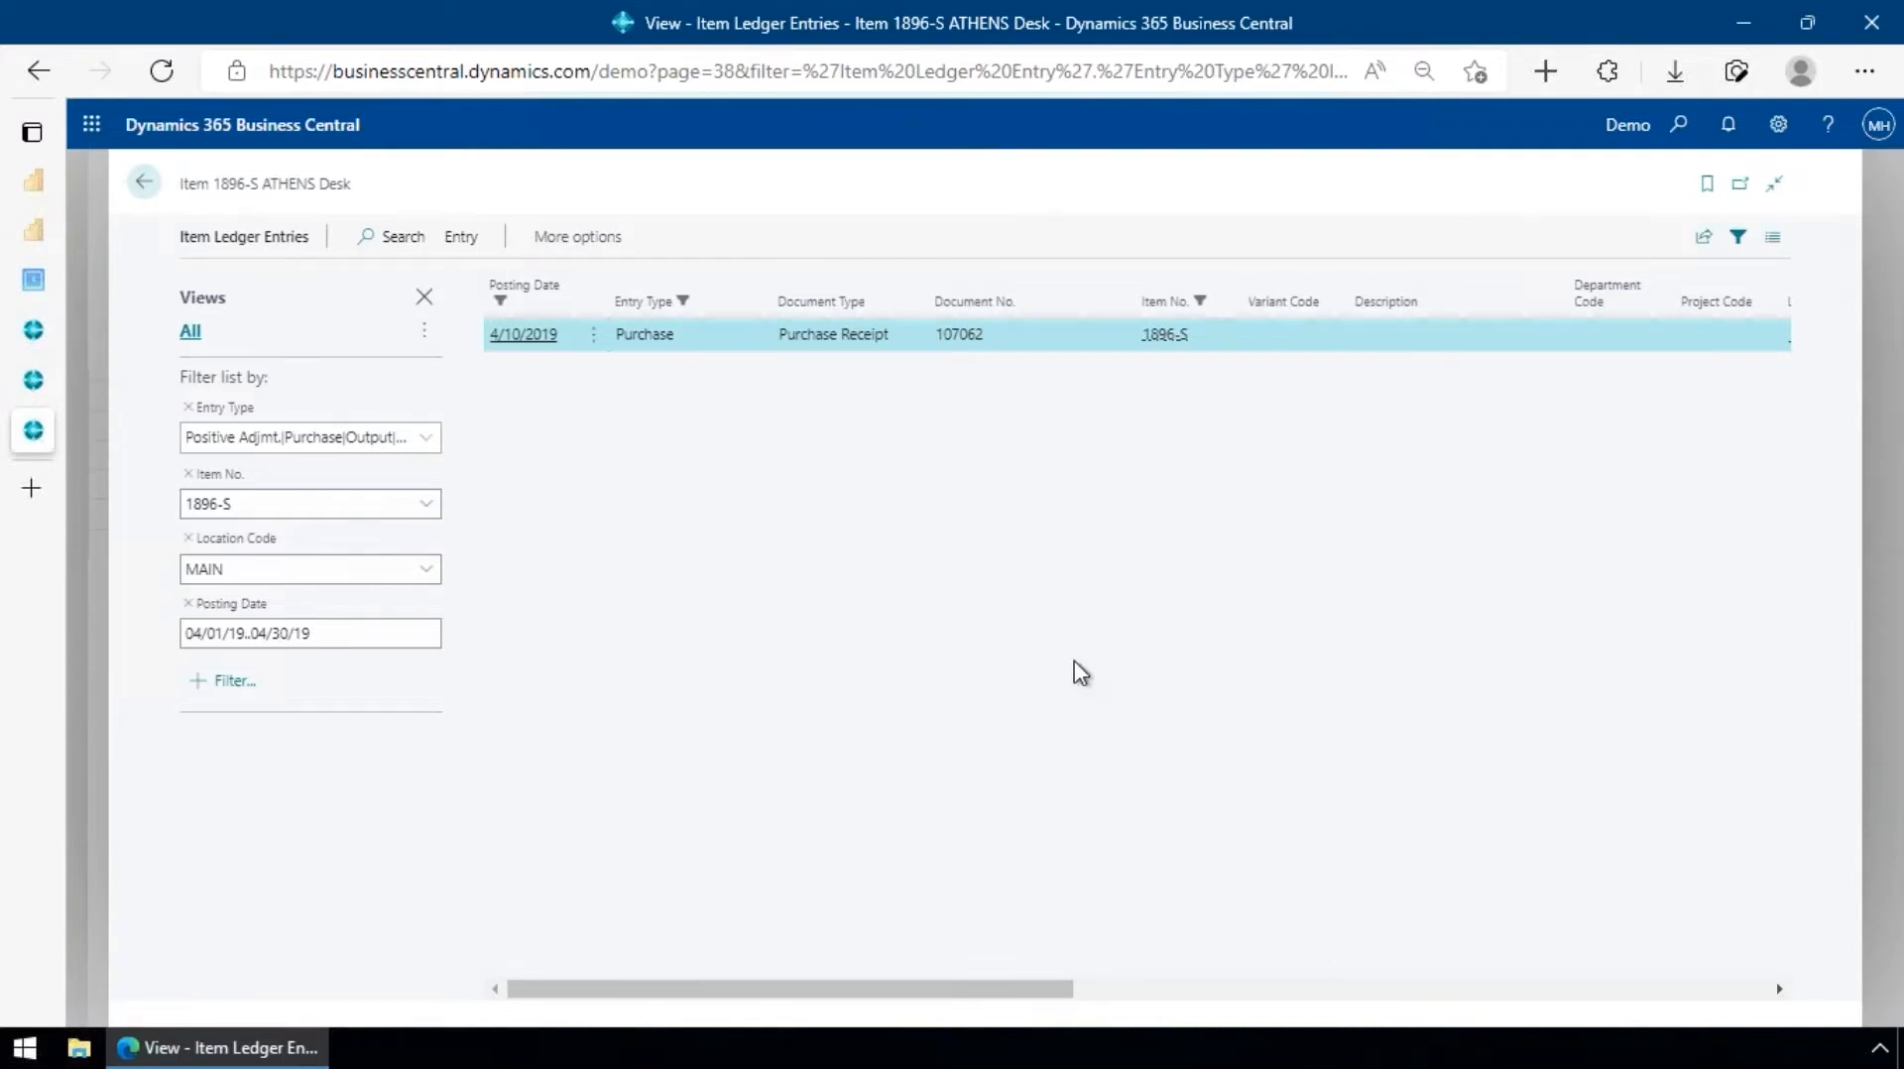
click(144, 181)
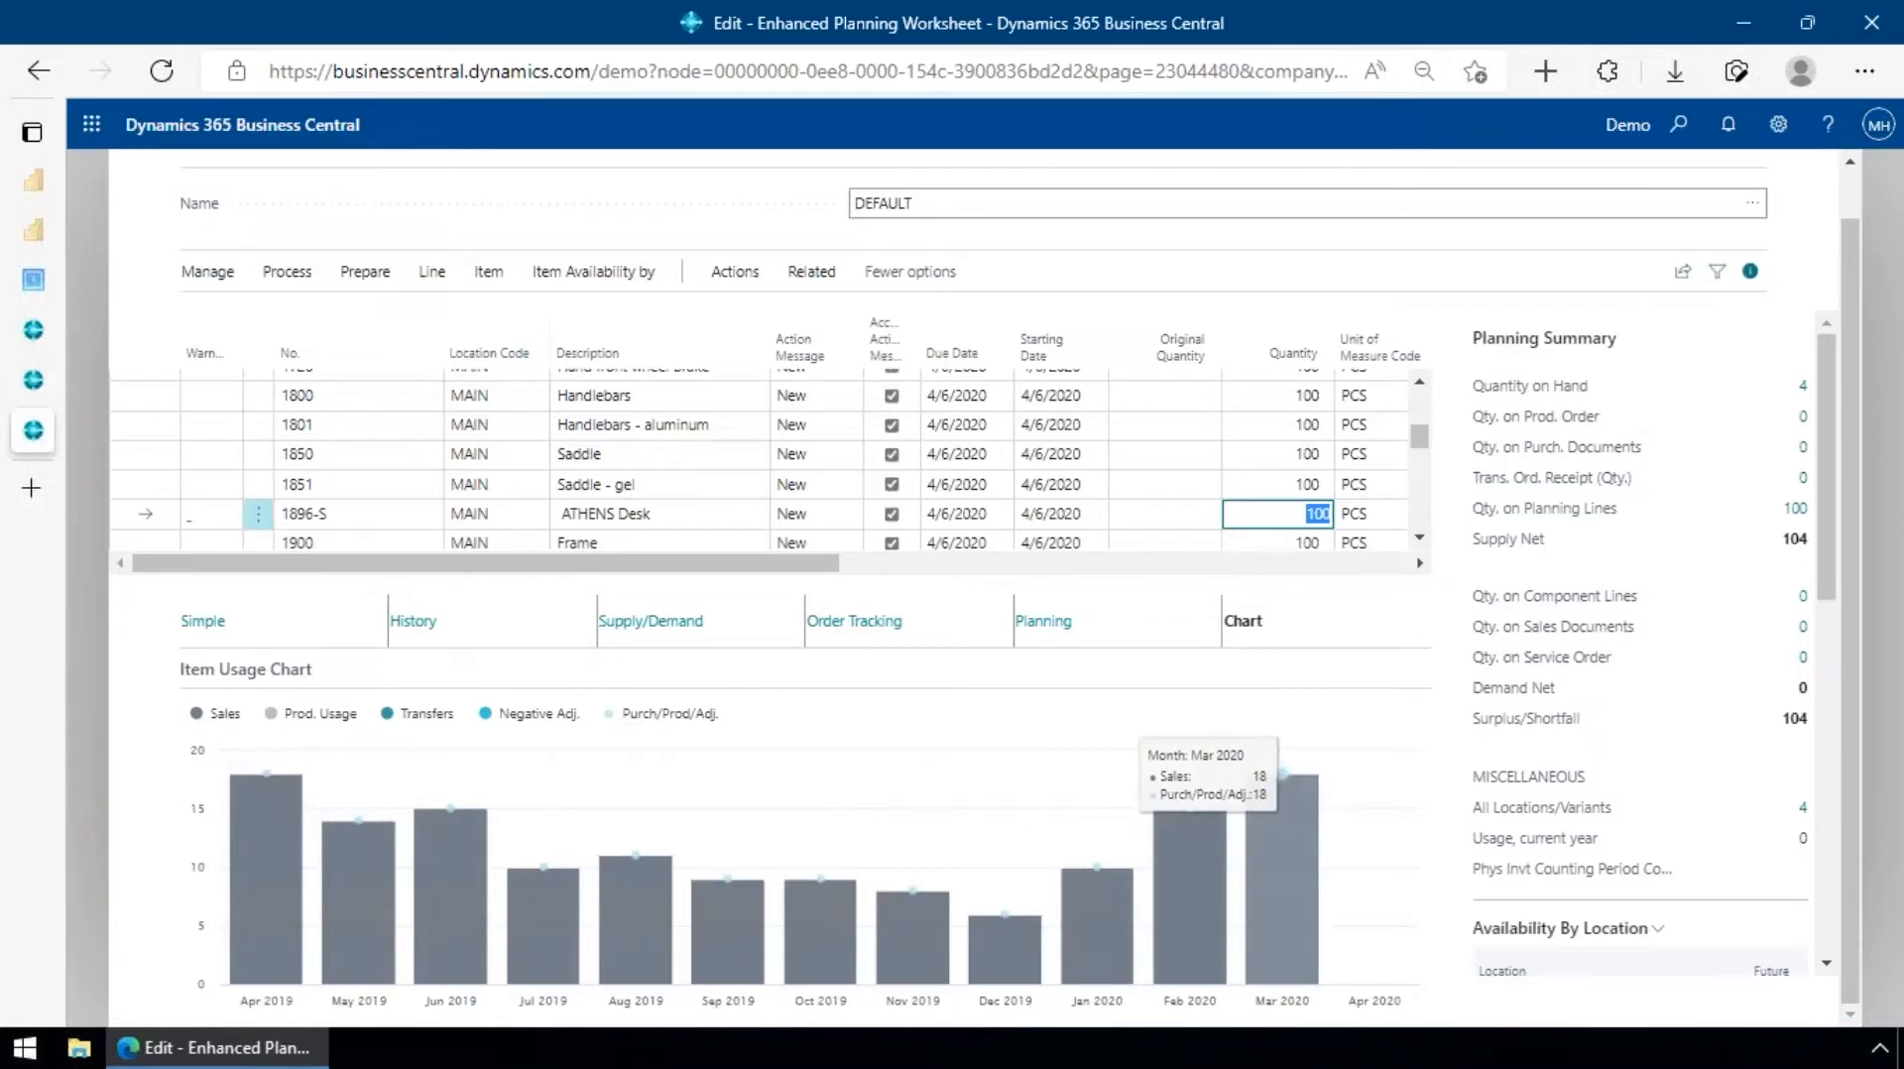
- Show the History view for item 1896-S and browse its past sales entries
click(425, 632)
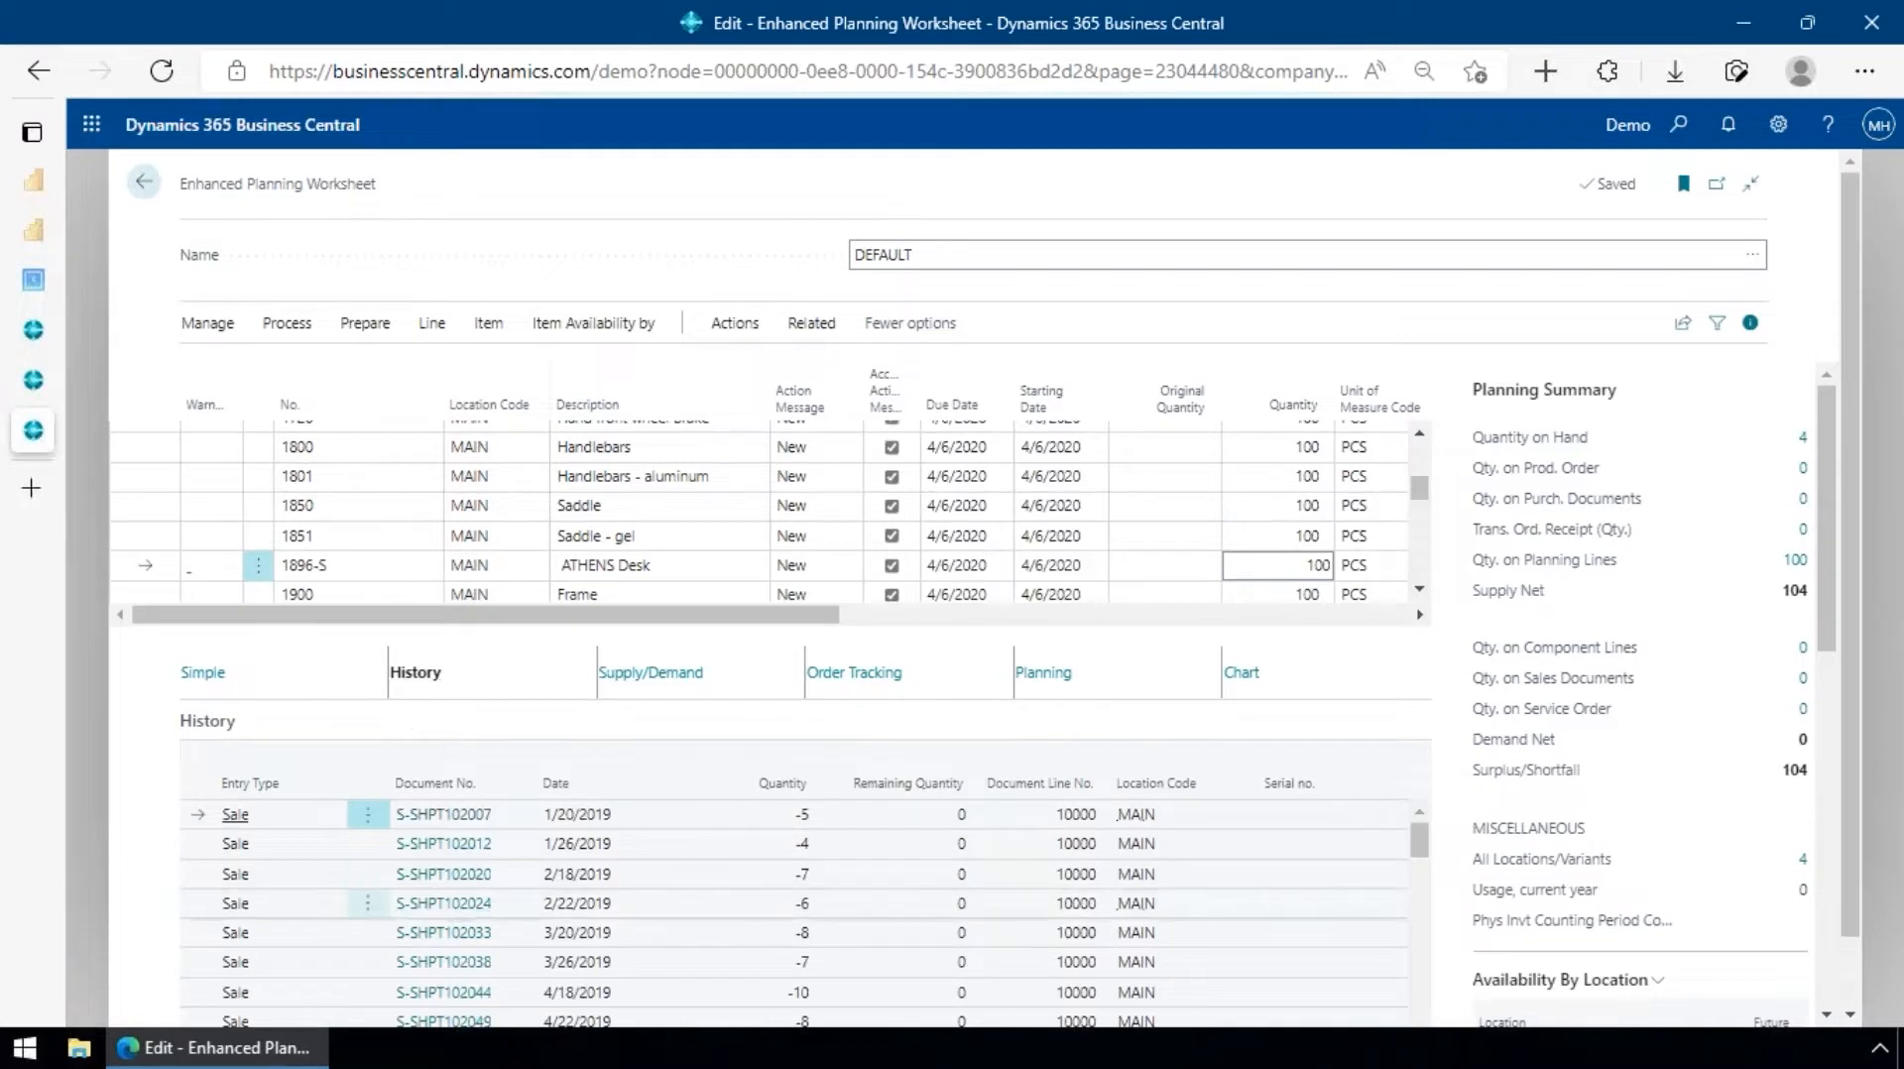
scroll(474, 895, down, 4)
scroll(474, 896, down, 2)
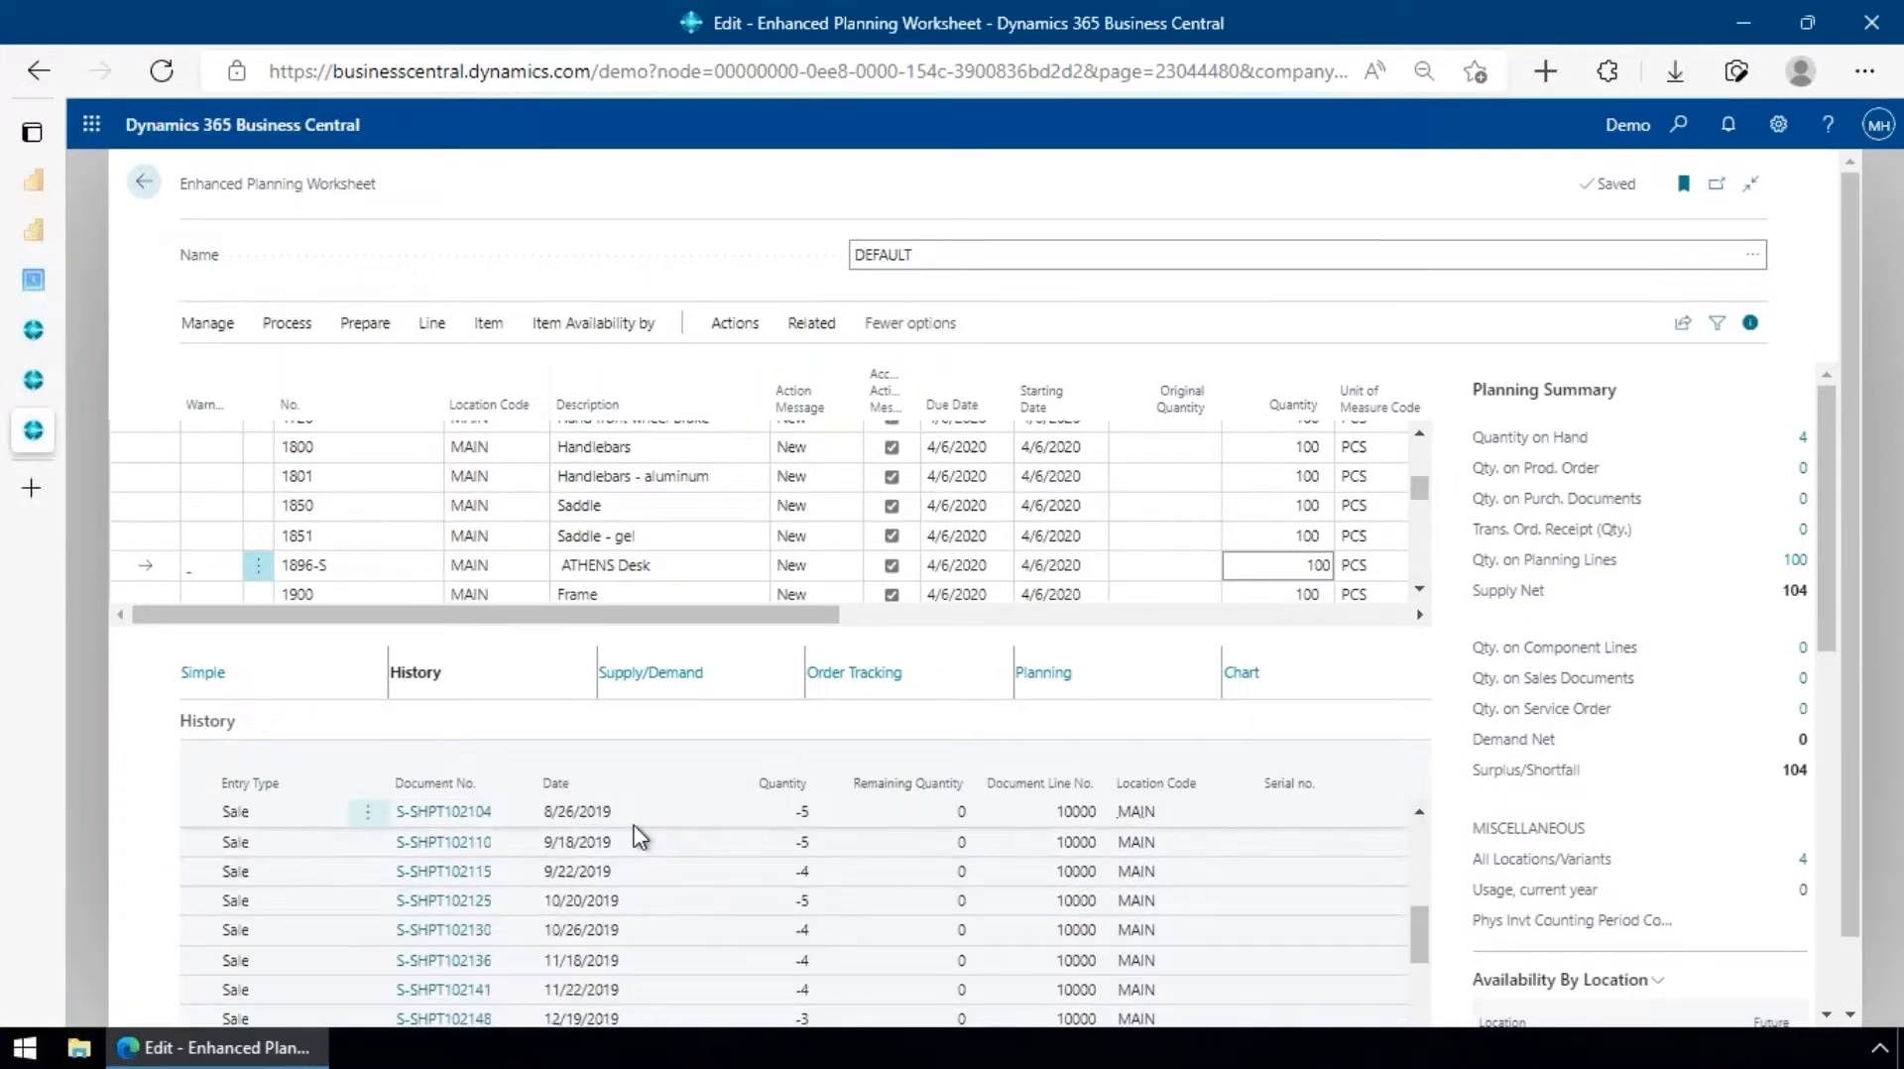
- Show the supply/demand entries for item 1896-S, followed by its full Item Usage Chart
click(678, 680)
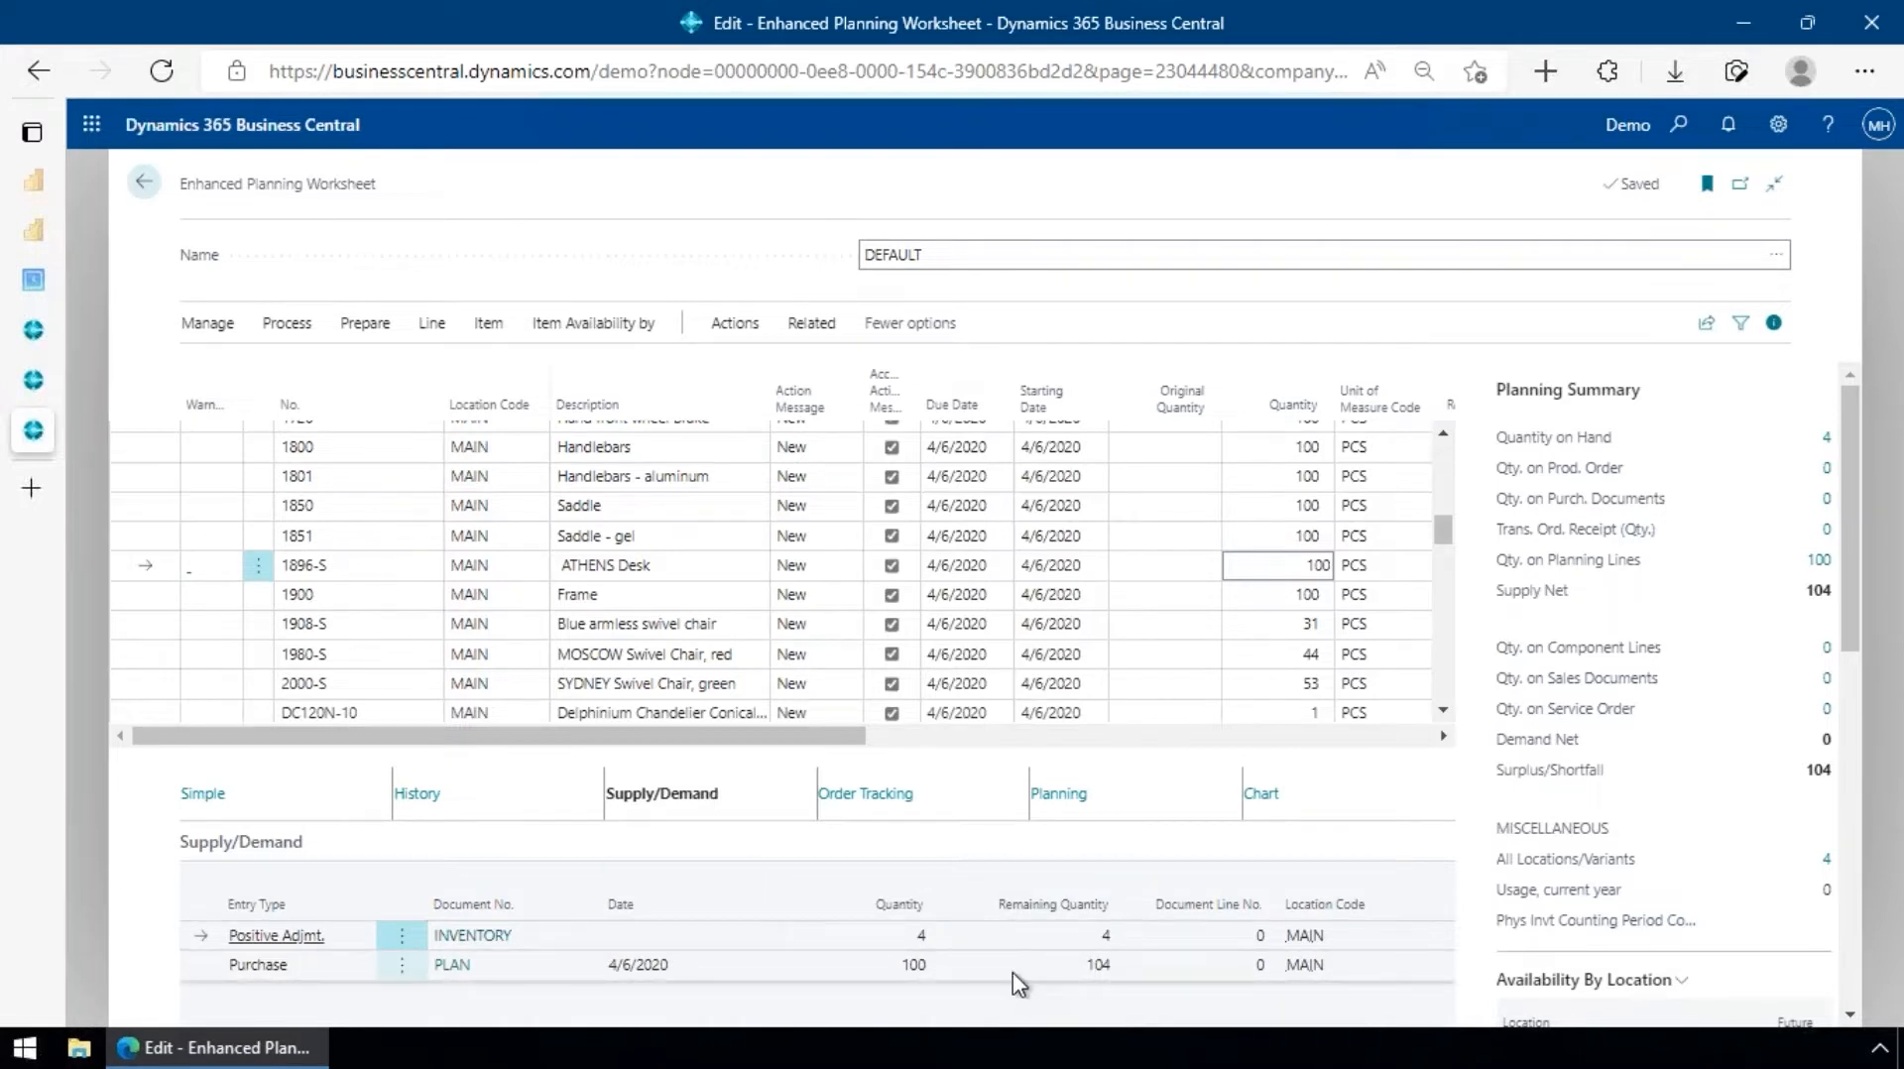
click(1265, 798)
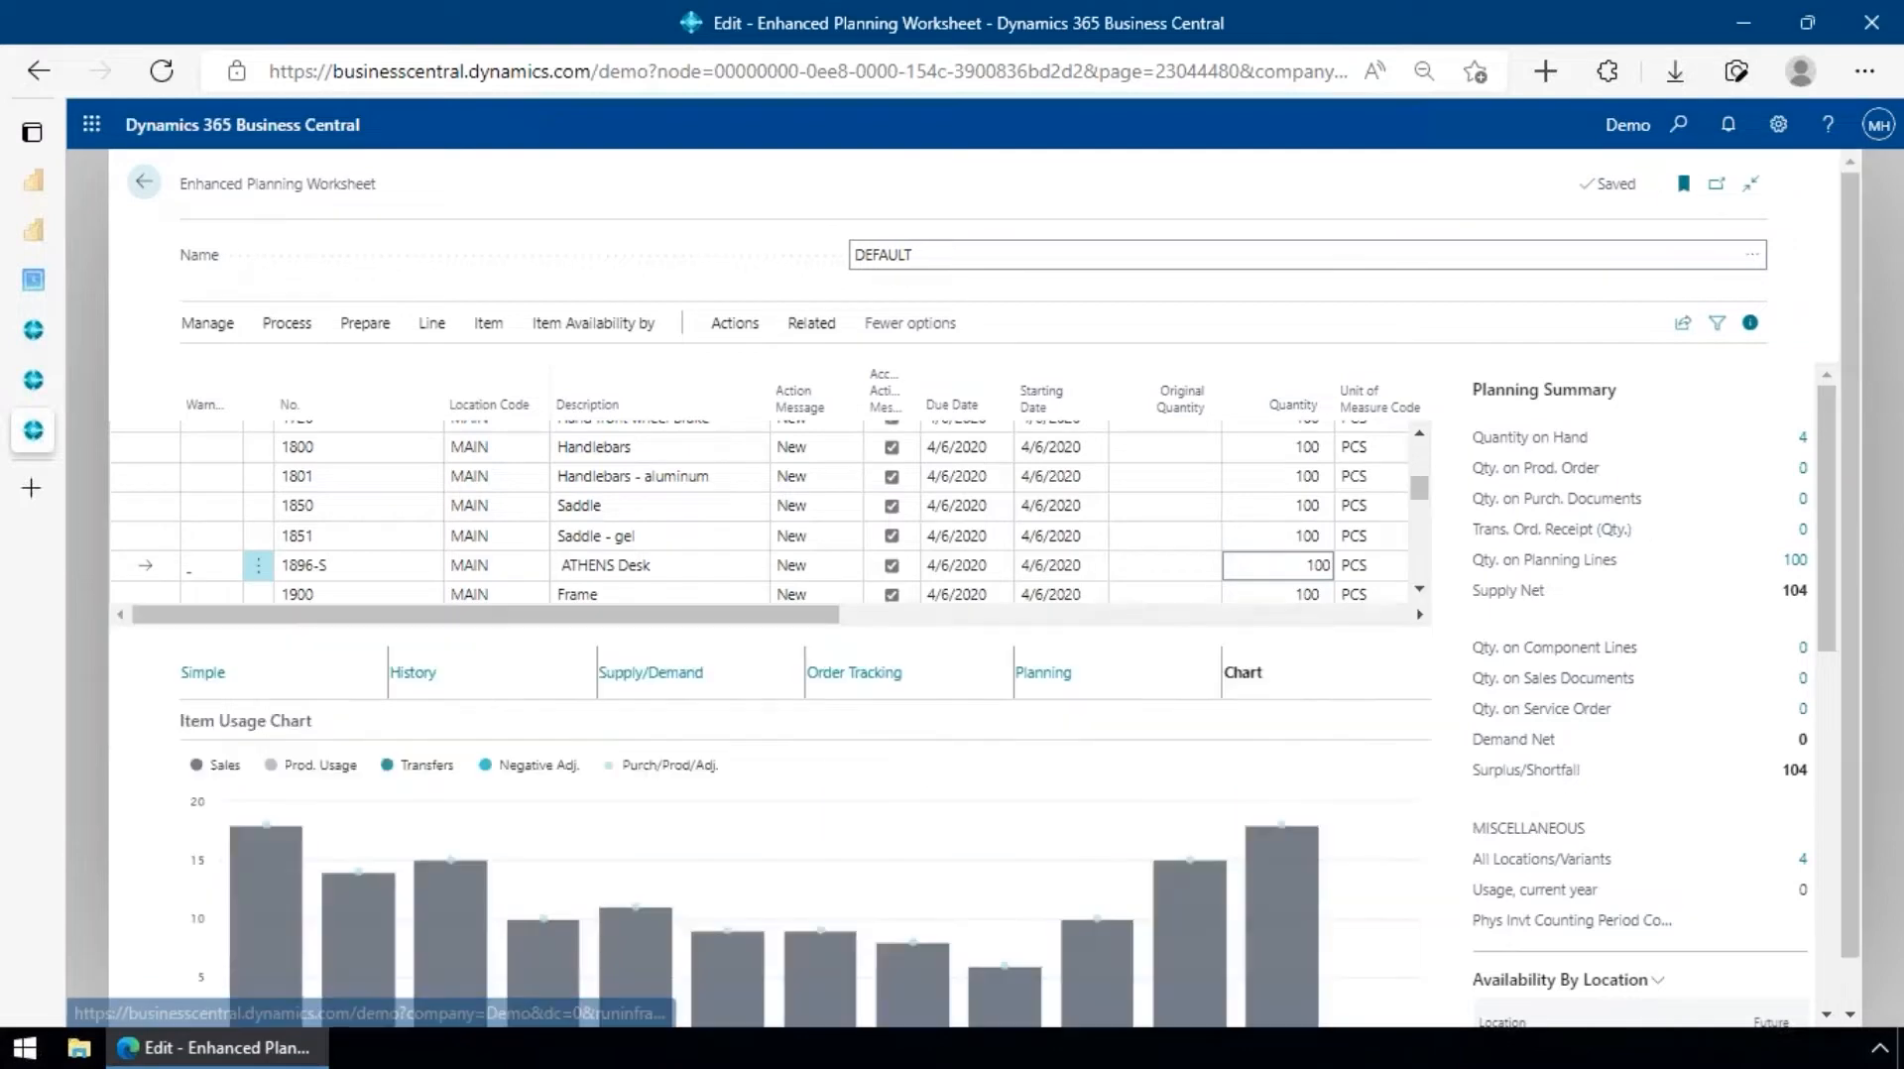
scroll(1076, 893, down, 1)
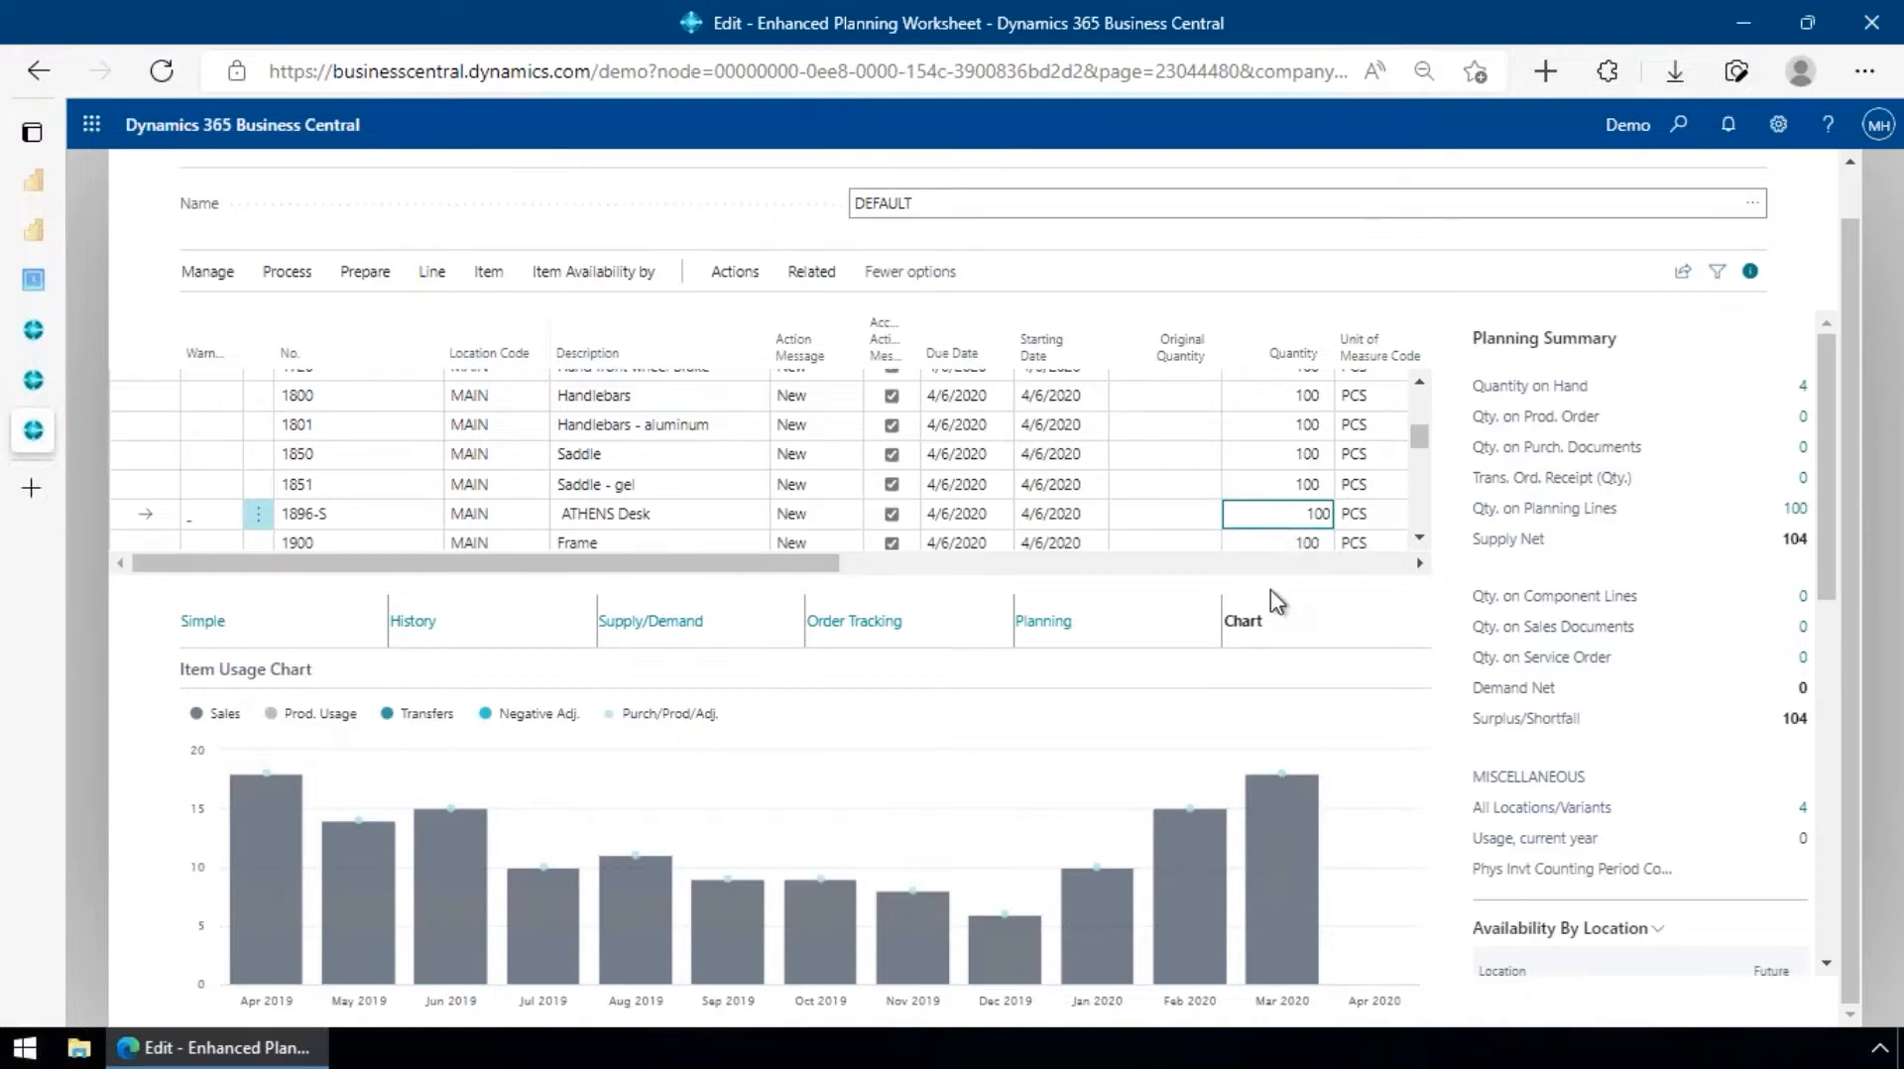
- In the stockkeeping unit planning parameters of item 1896-S, set the reorder point to 5 and the minimum order quantity to 10
click(1043, 623)
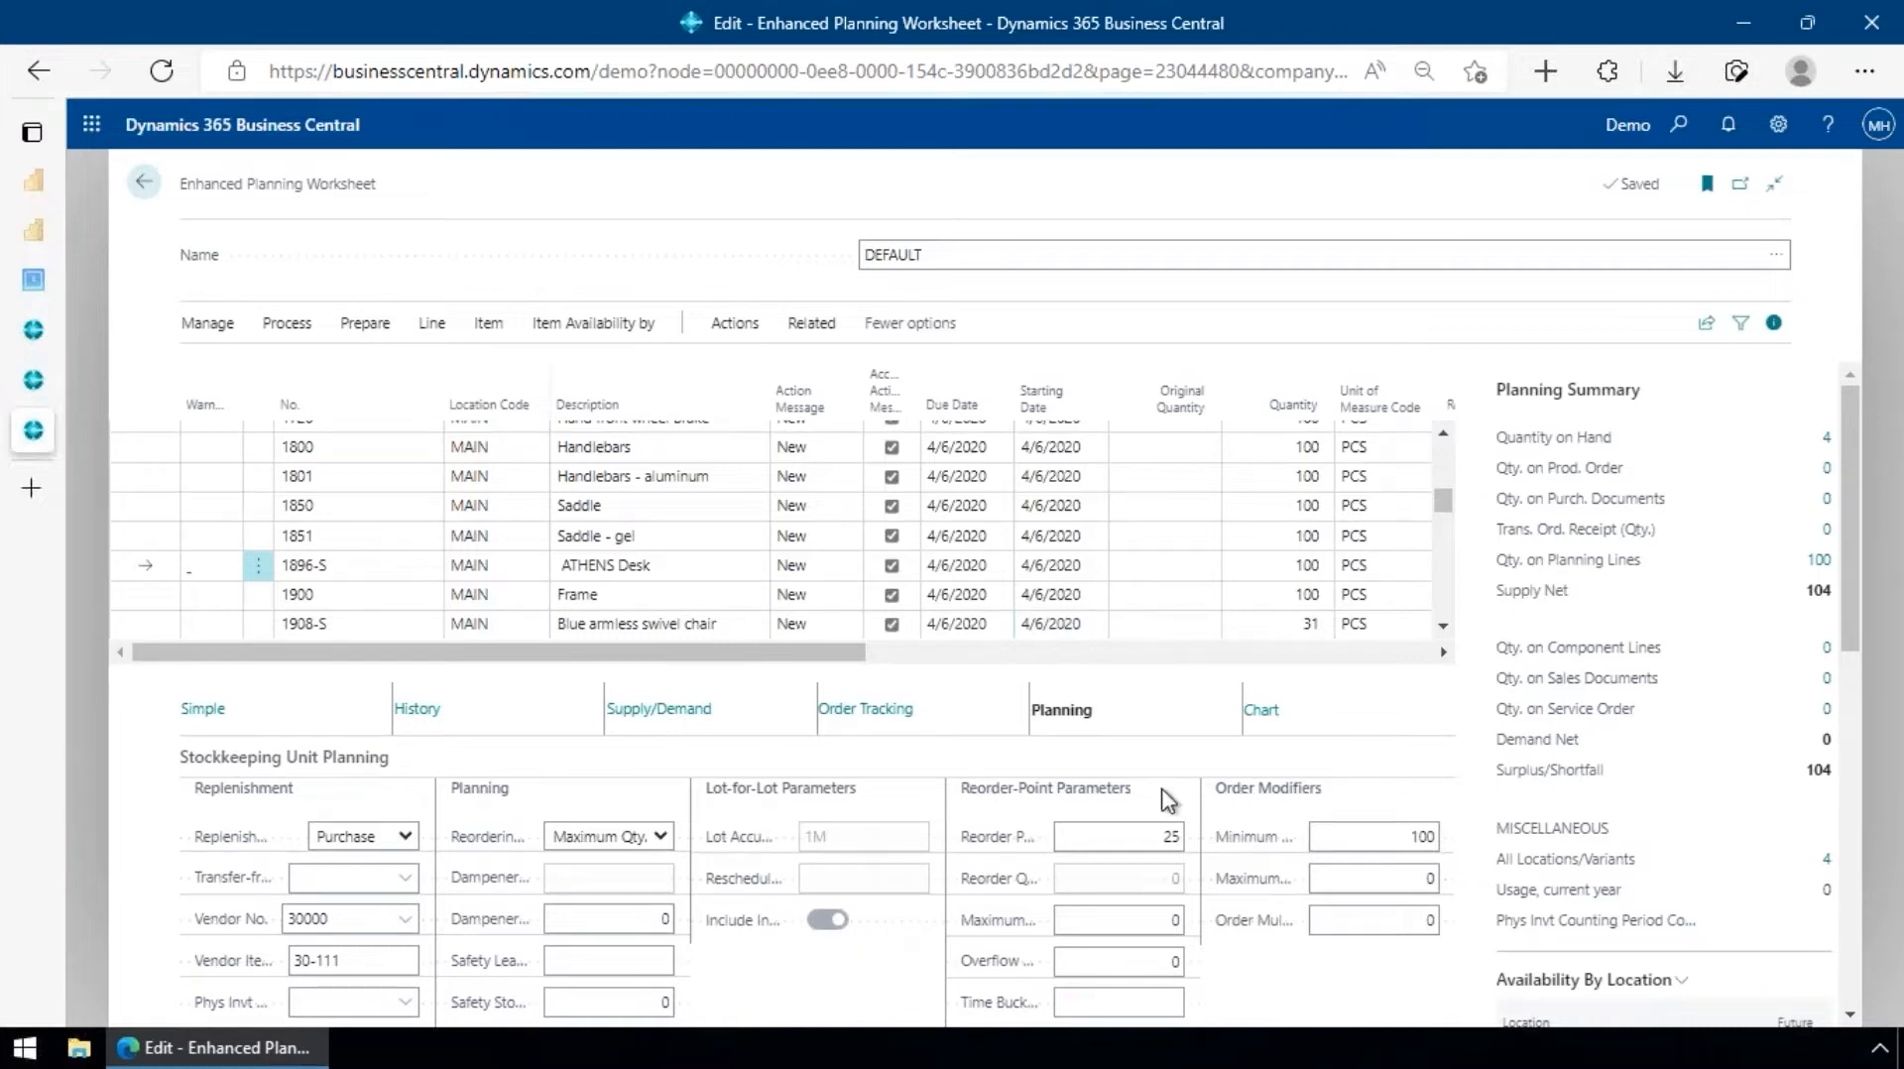
click(1136, 839)
text(5)
key(Tab)
click(1372, 840)
text(10)
key(Tab)
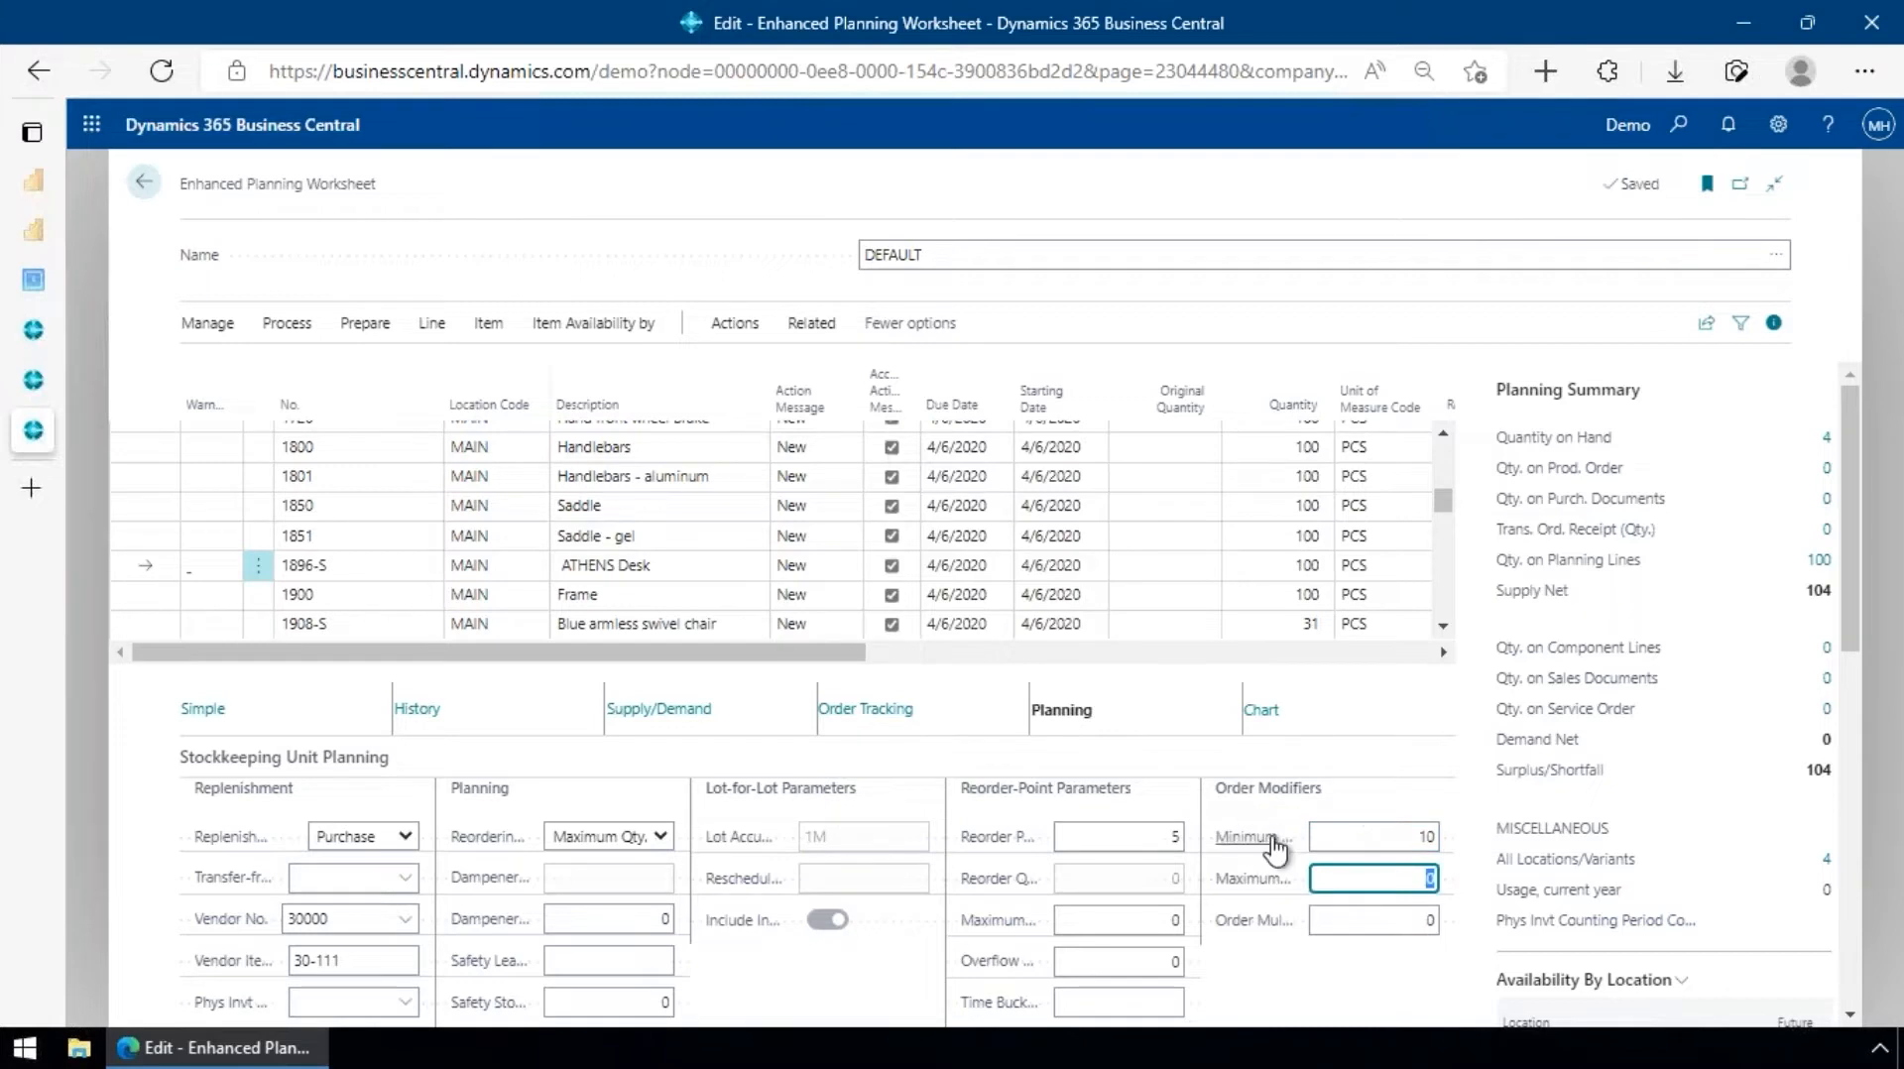
mouse_move(1268, 848)
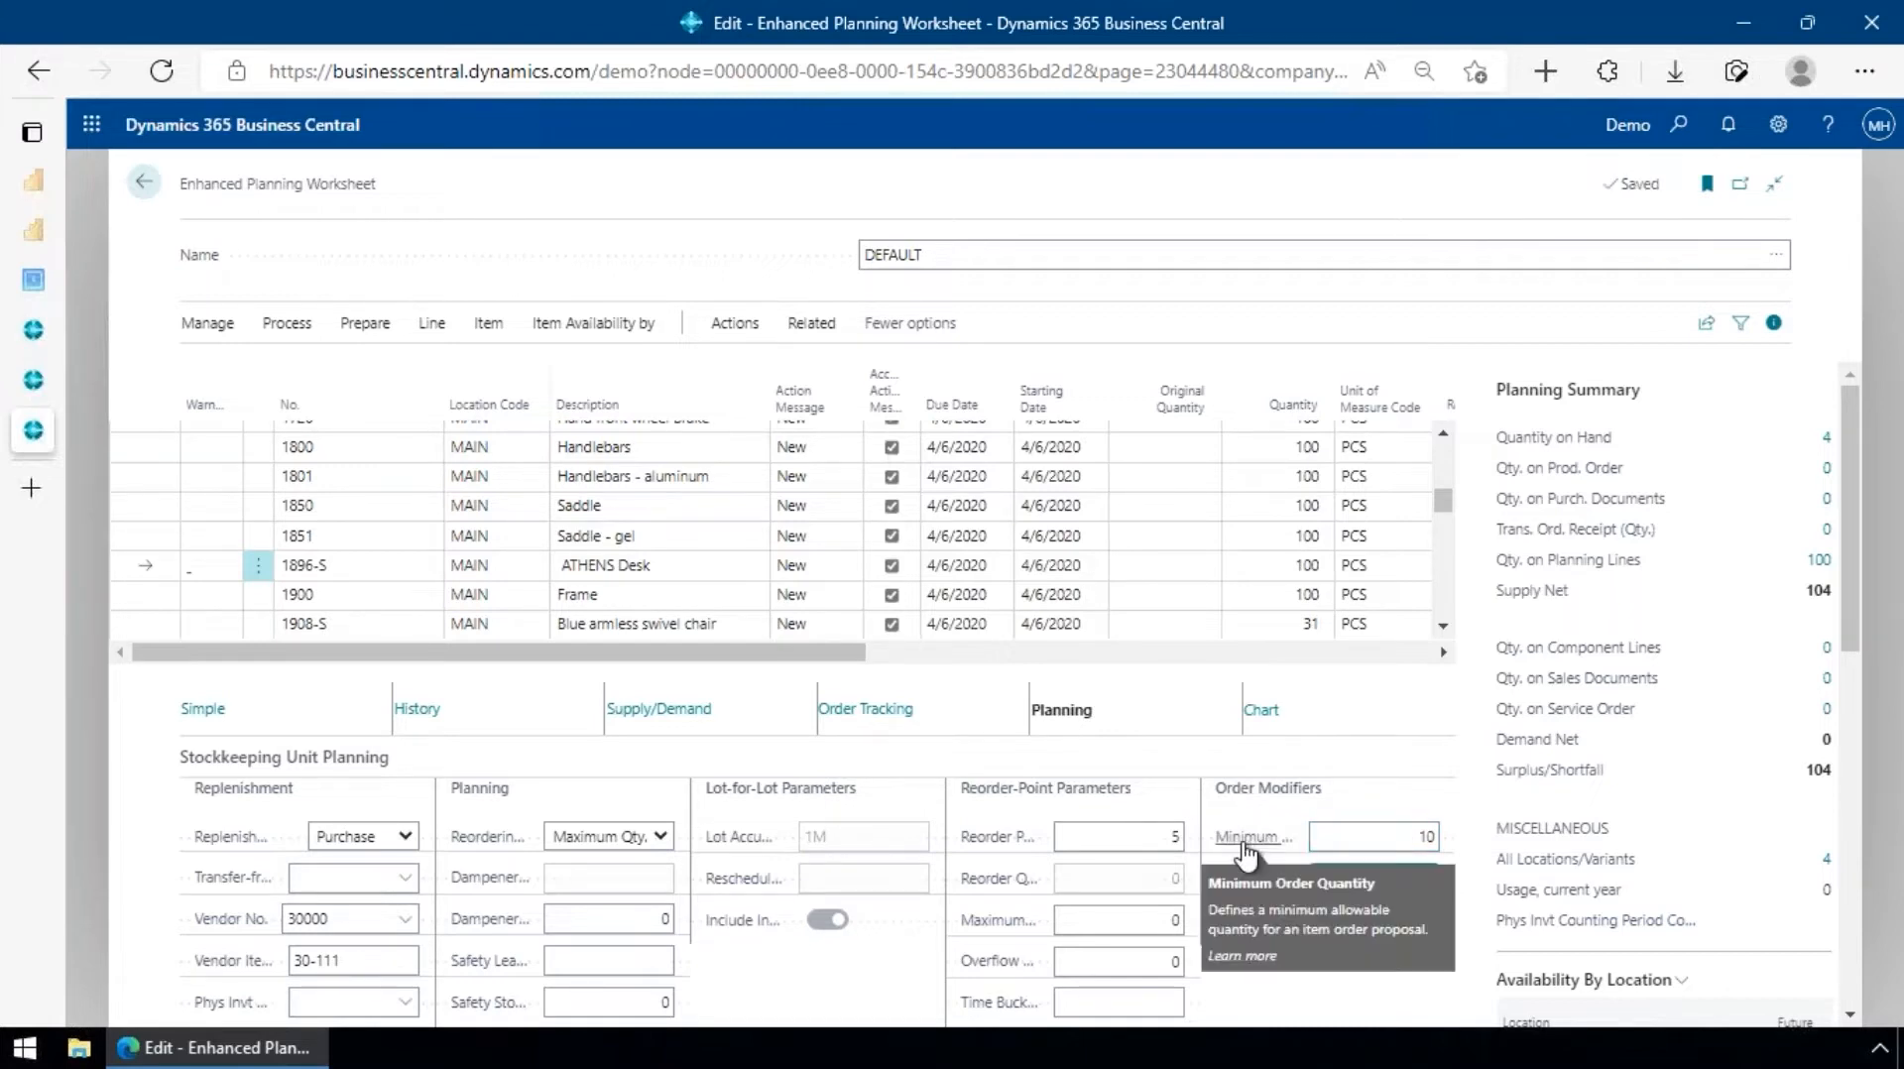
key(Tab)
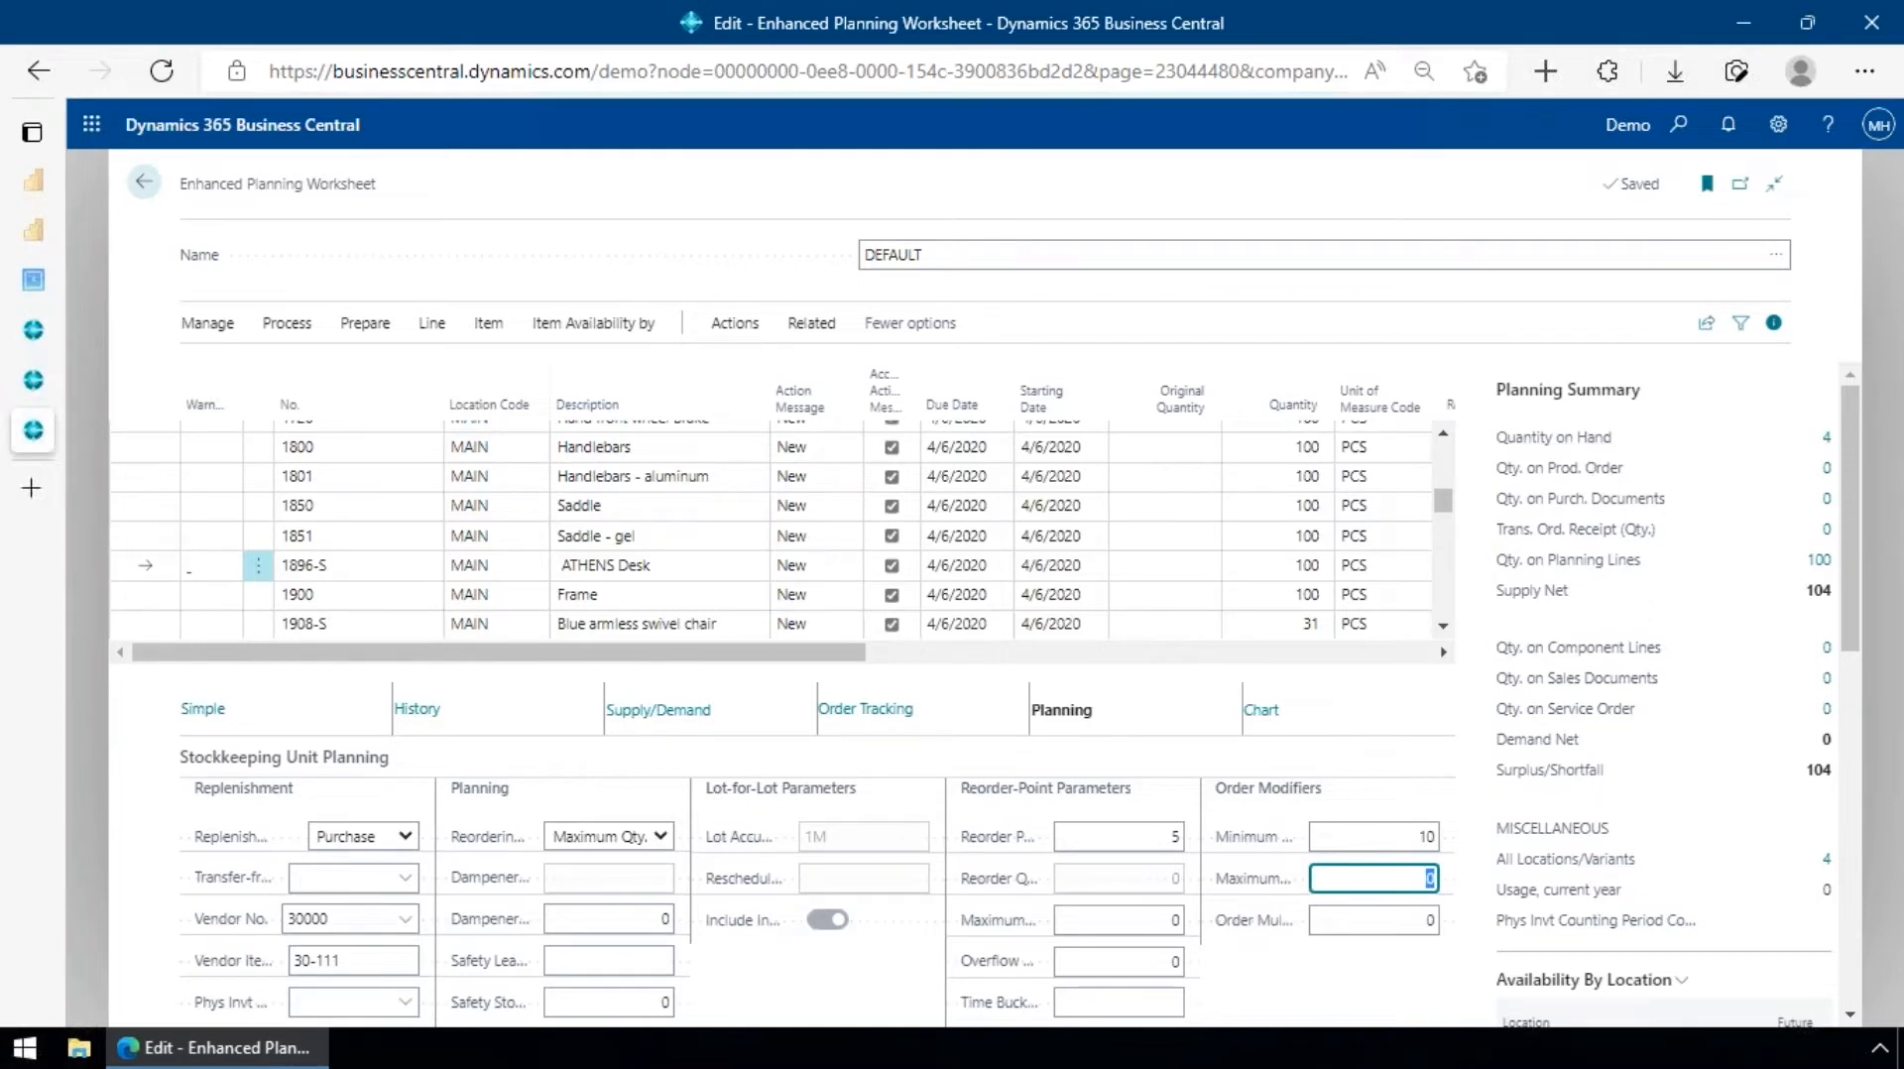
- Return to the Simple view and recalculate the purchase plan for batch DEFAULT at location MAIN with the last used options
click(204, 710)
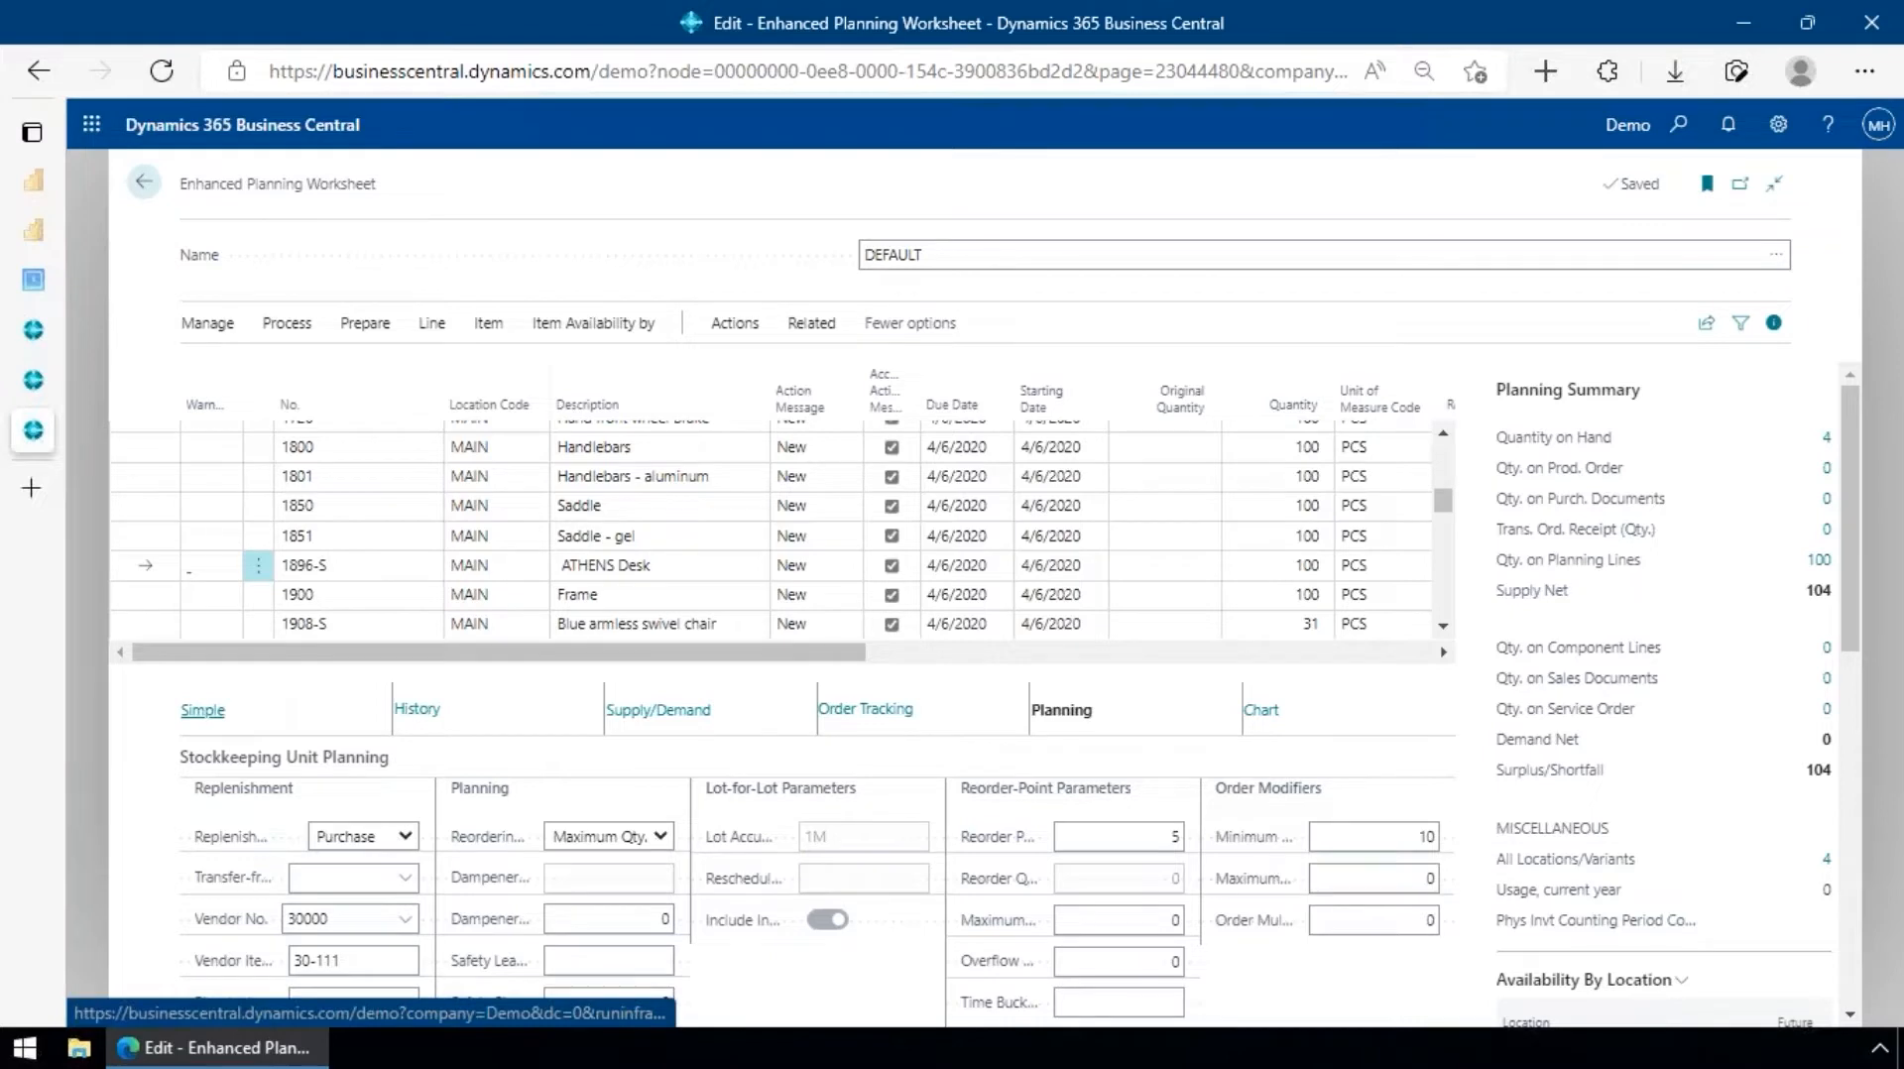
click(365, 324)
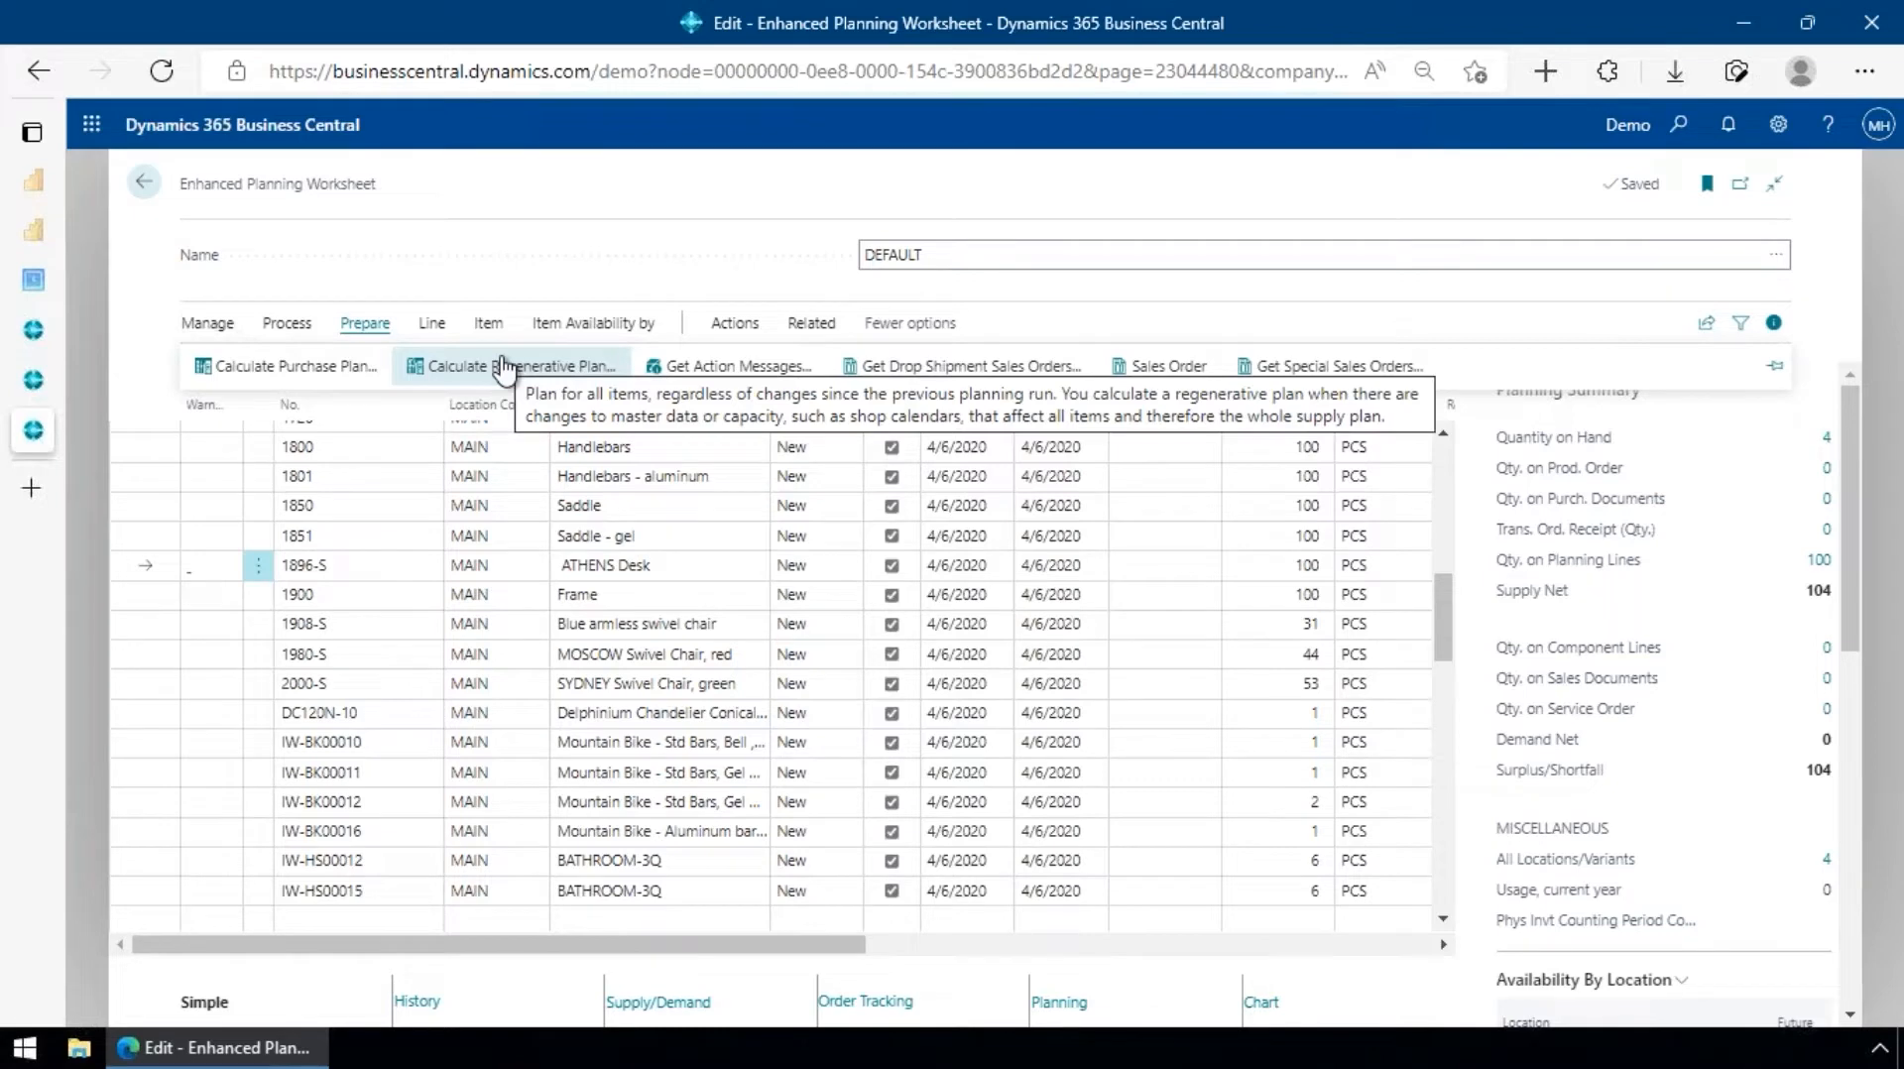
click(281, 367)
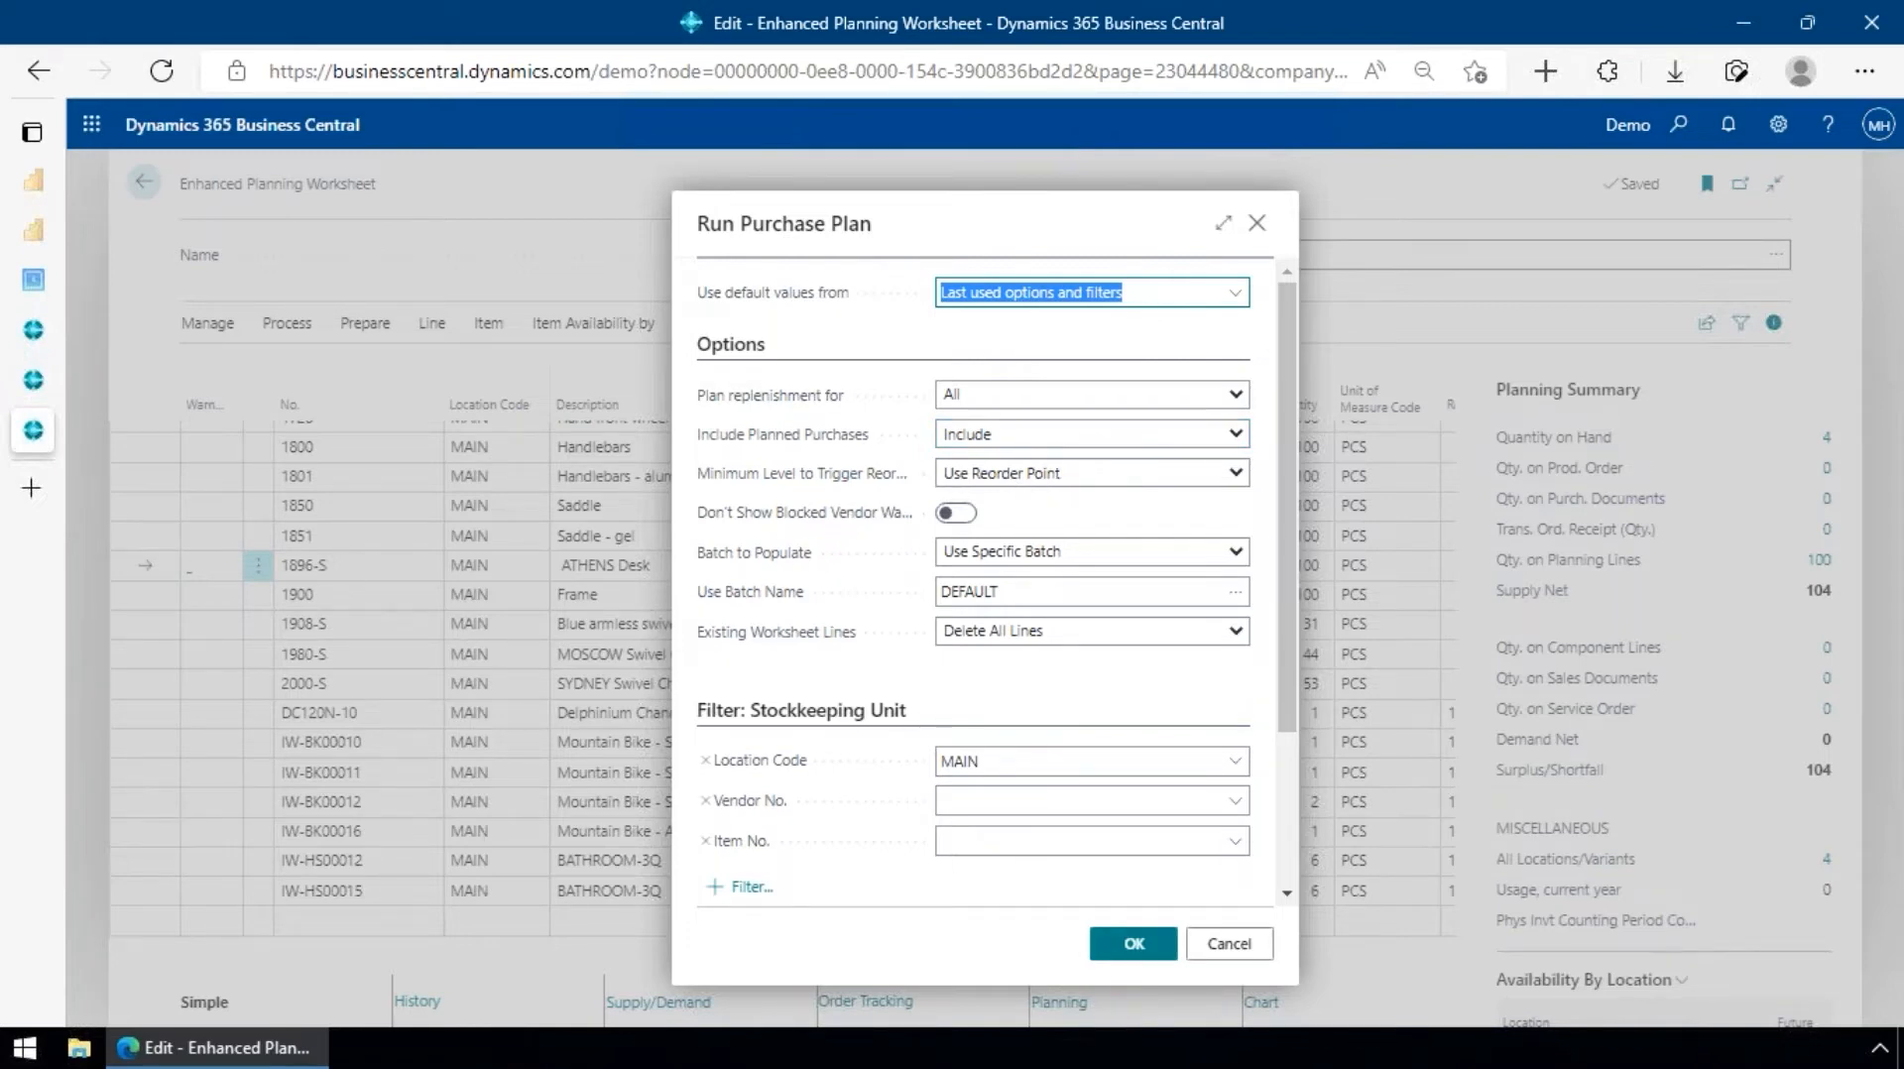
click(1105, 944)
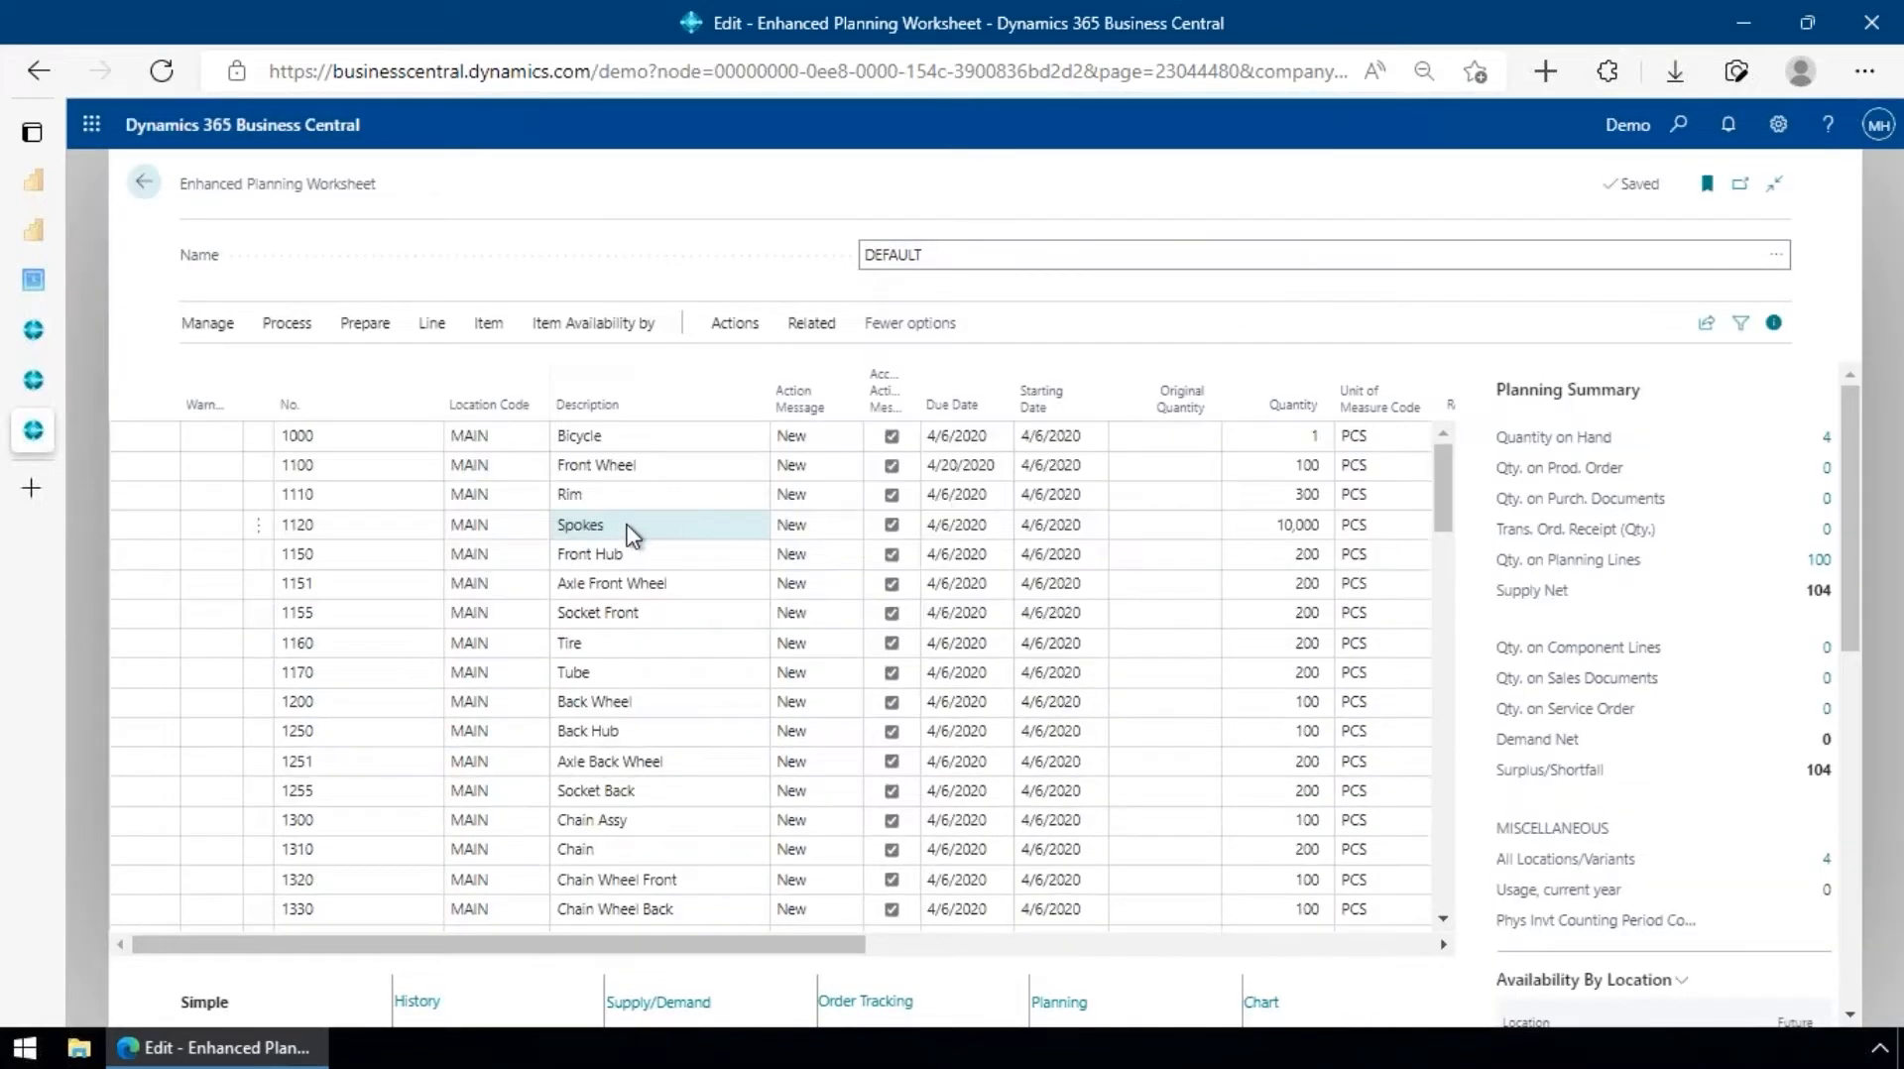
- Review the recalculated planning lines, including the quantity for item 1896-S and the cost, replenishment system and vendor columns
scroll(631, 536, down, 10)
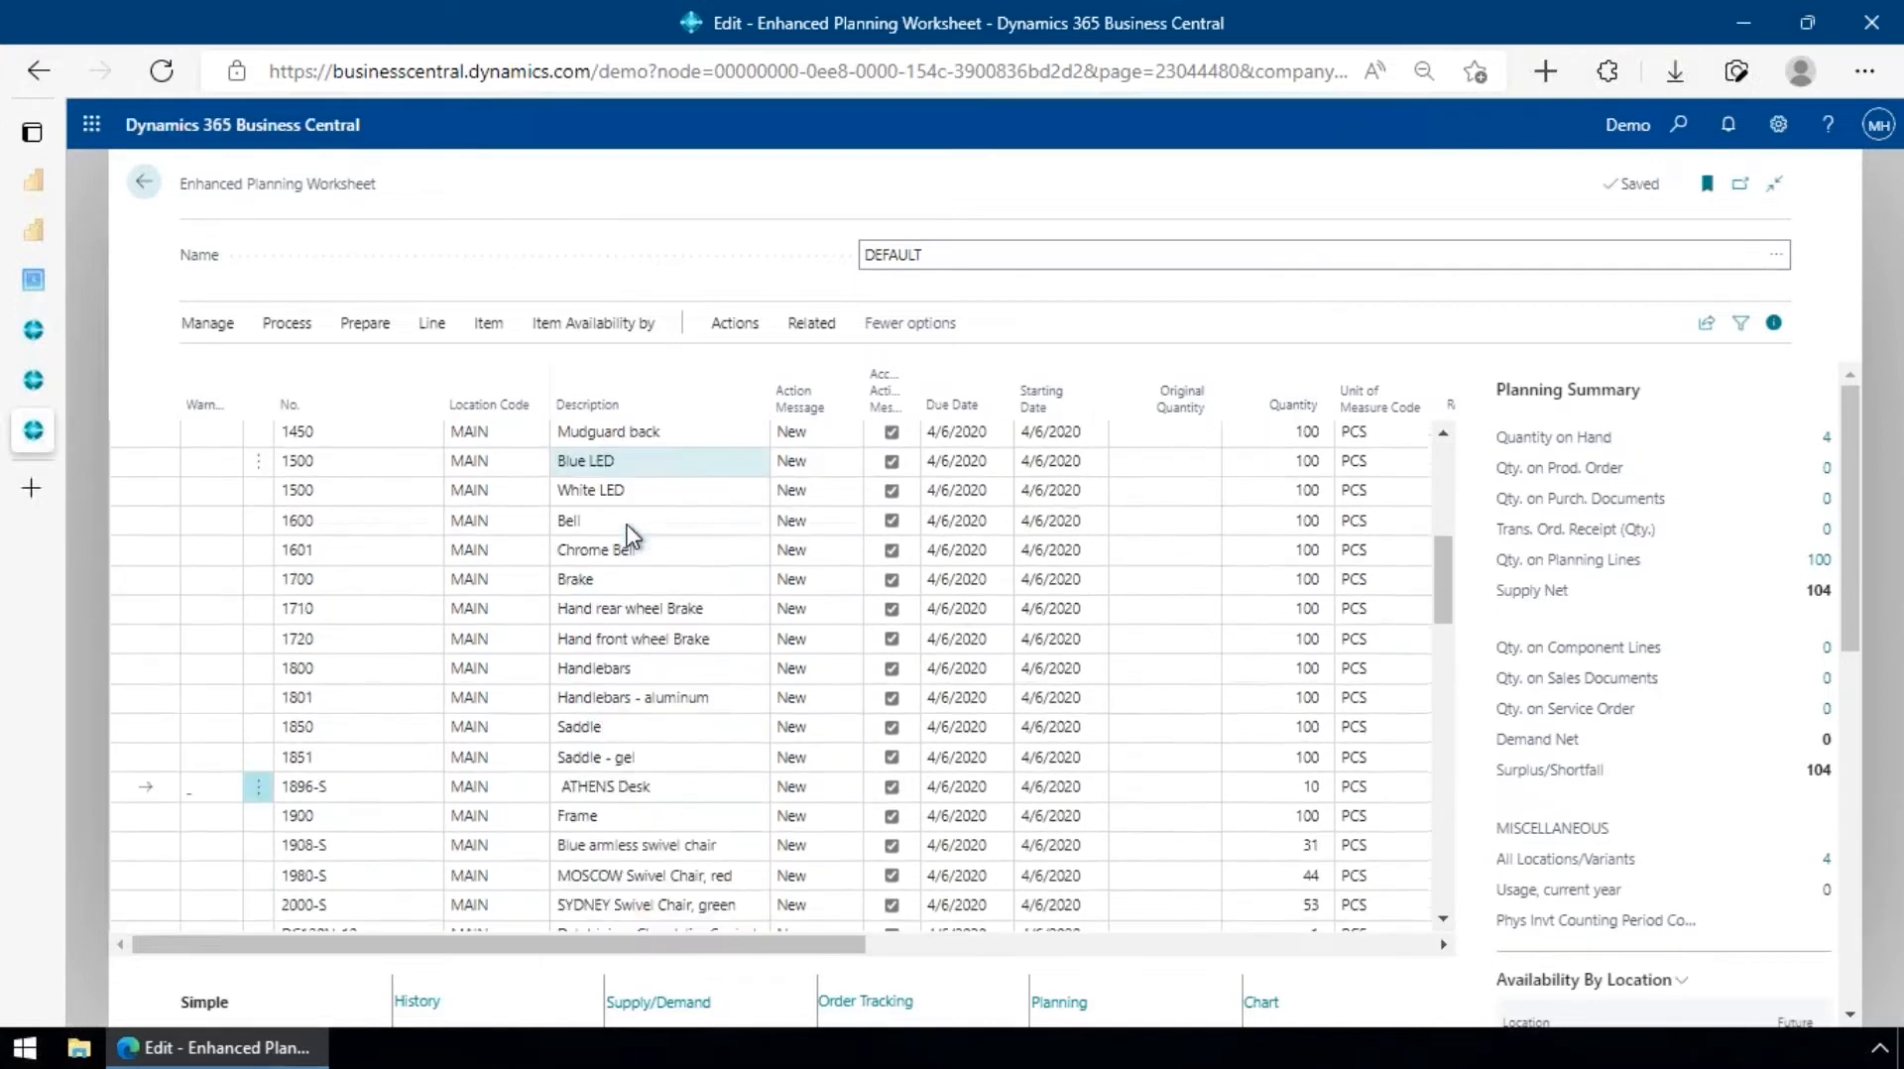
scroll(631, 535, down, 2)
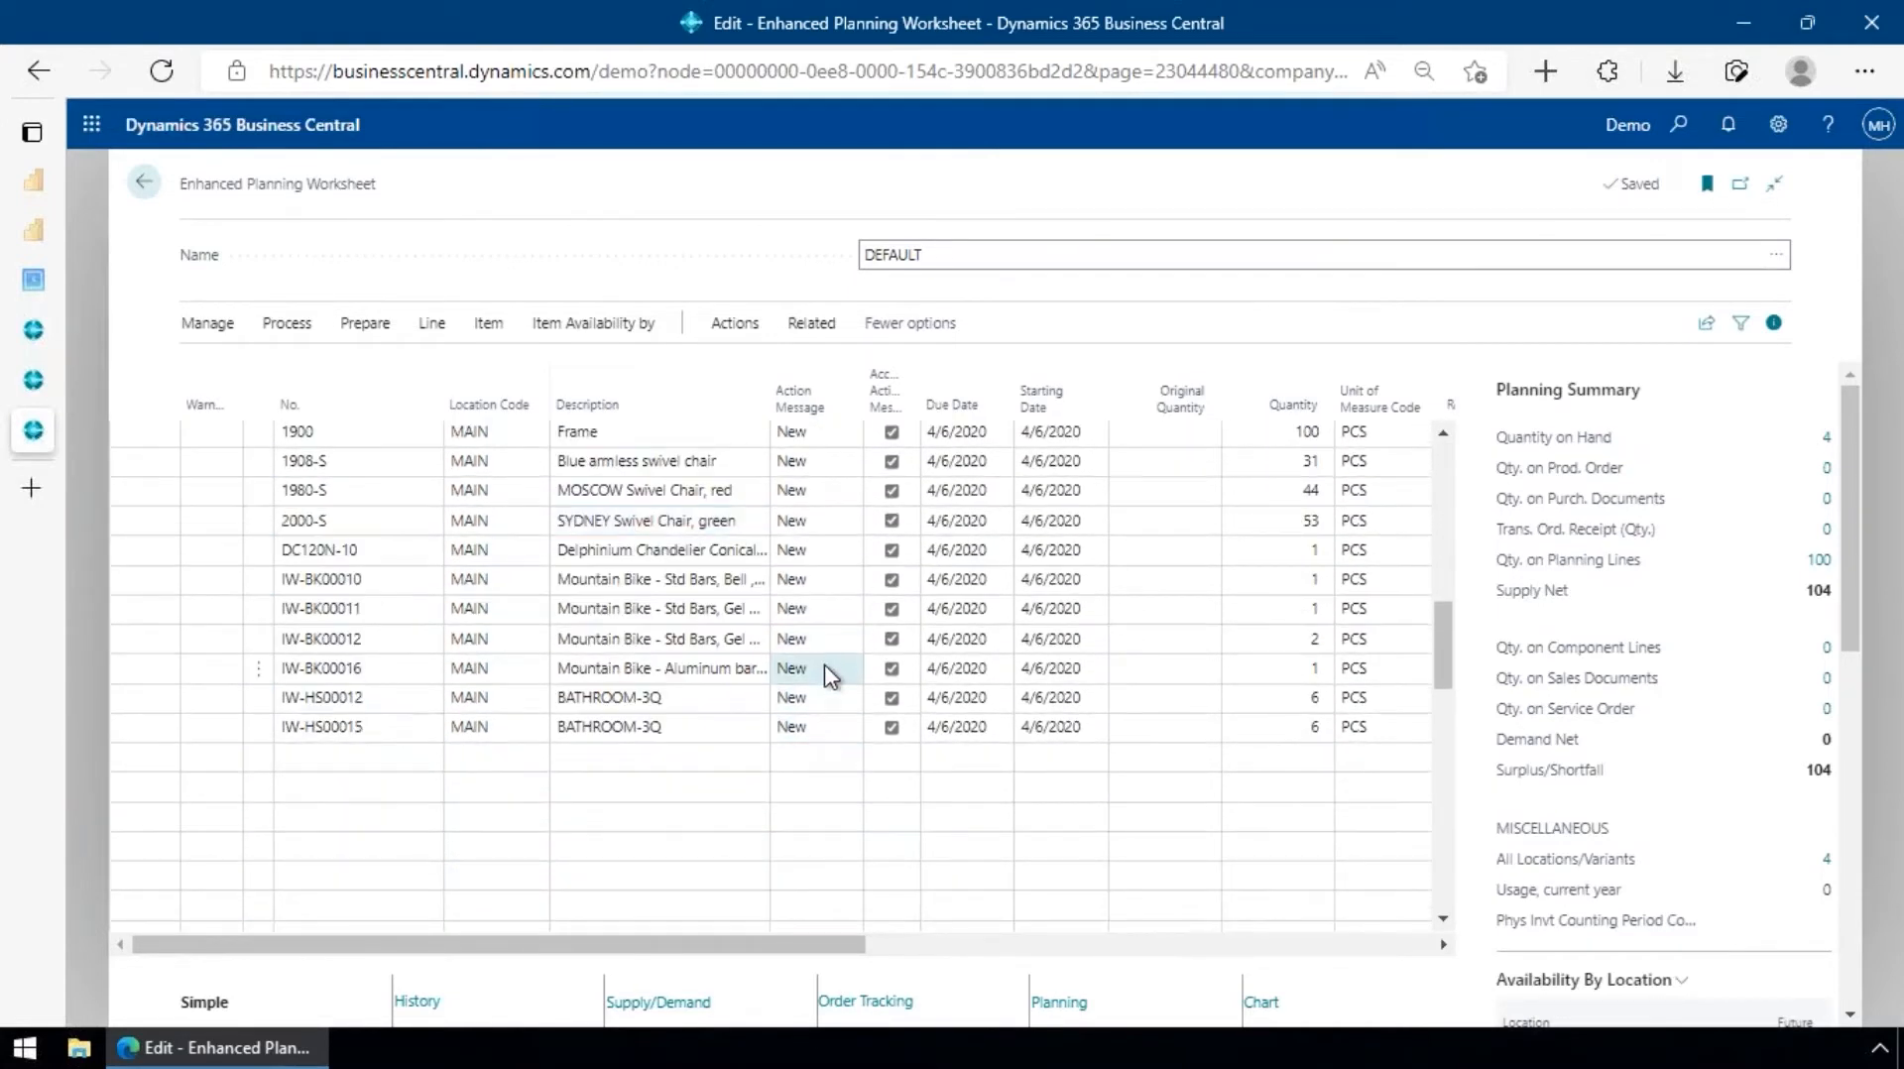
scroll(824, 666, up, 12)
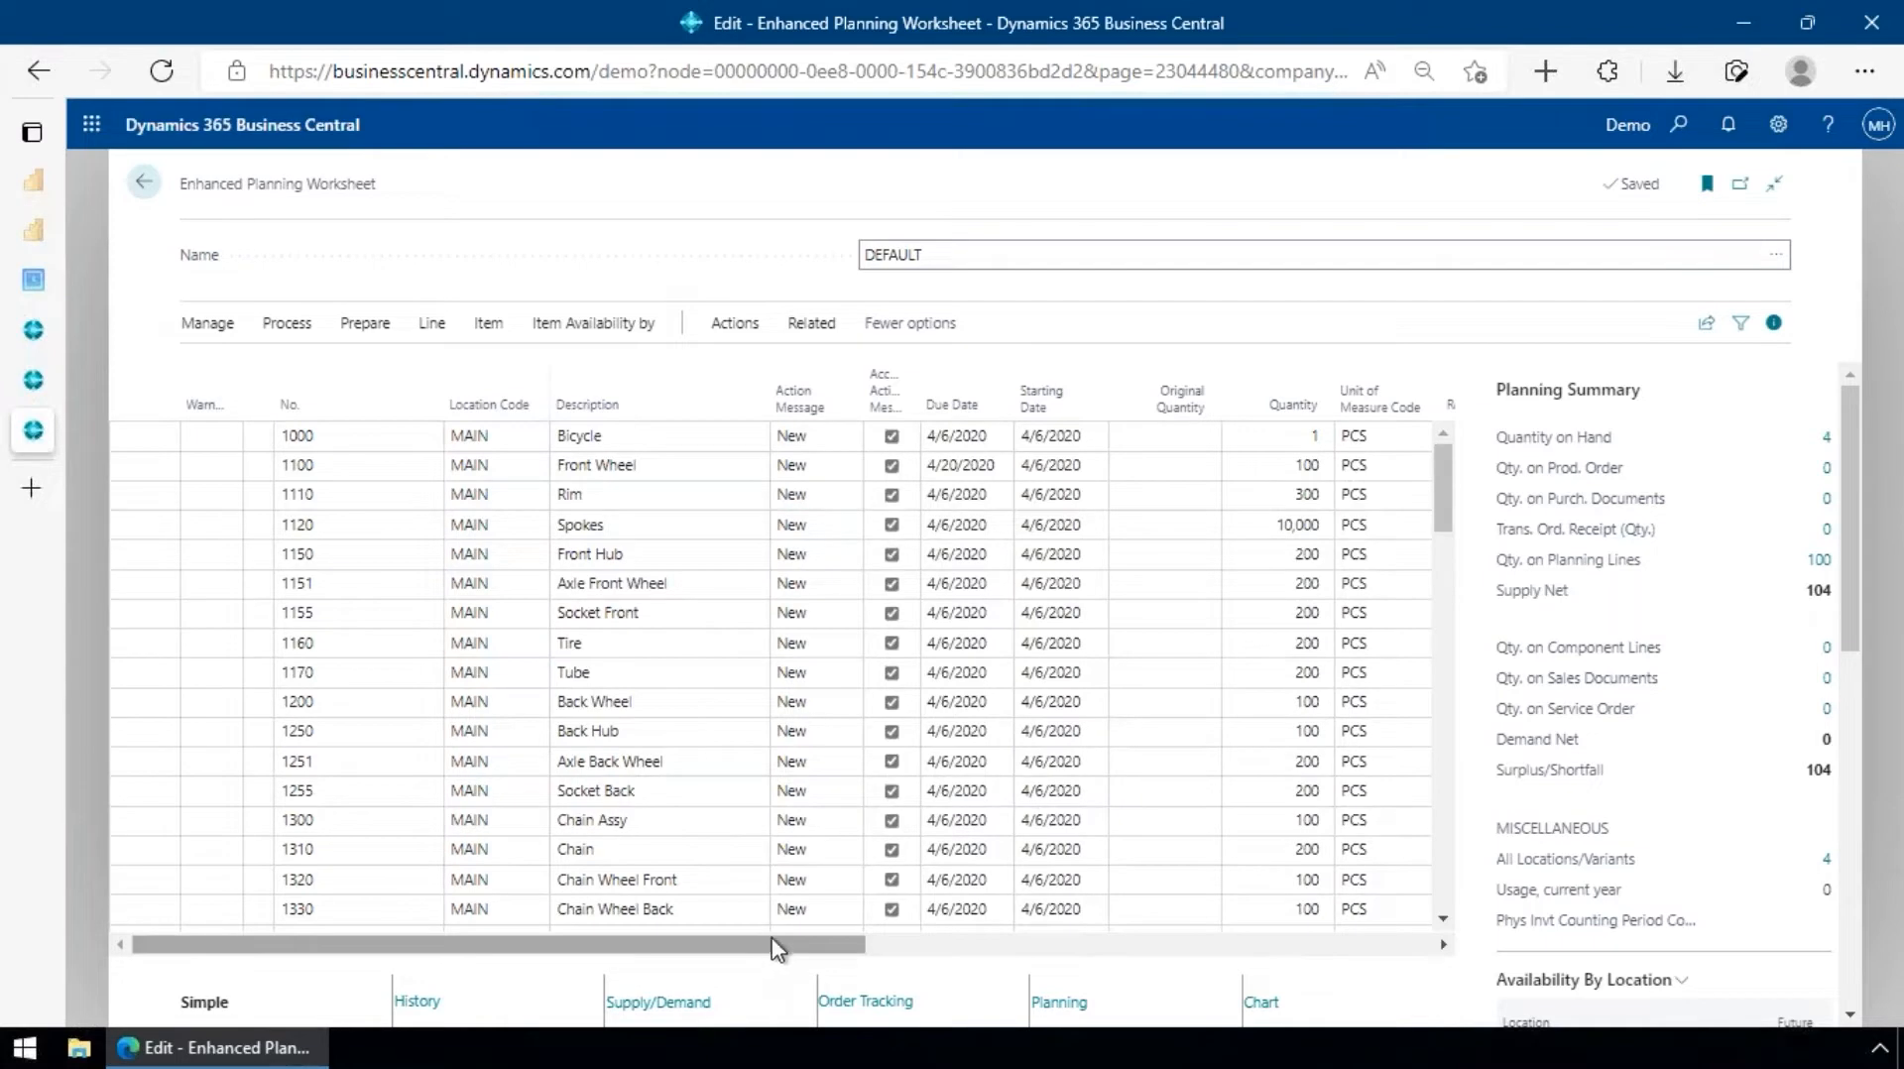
drag(831, 947, 1258, 952)
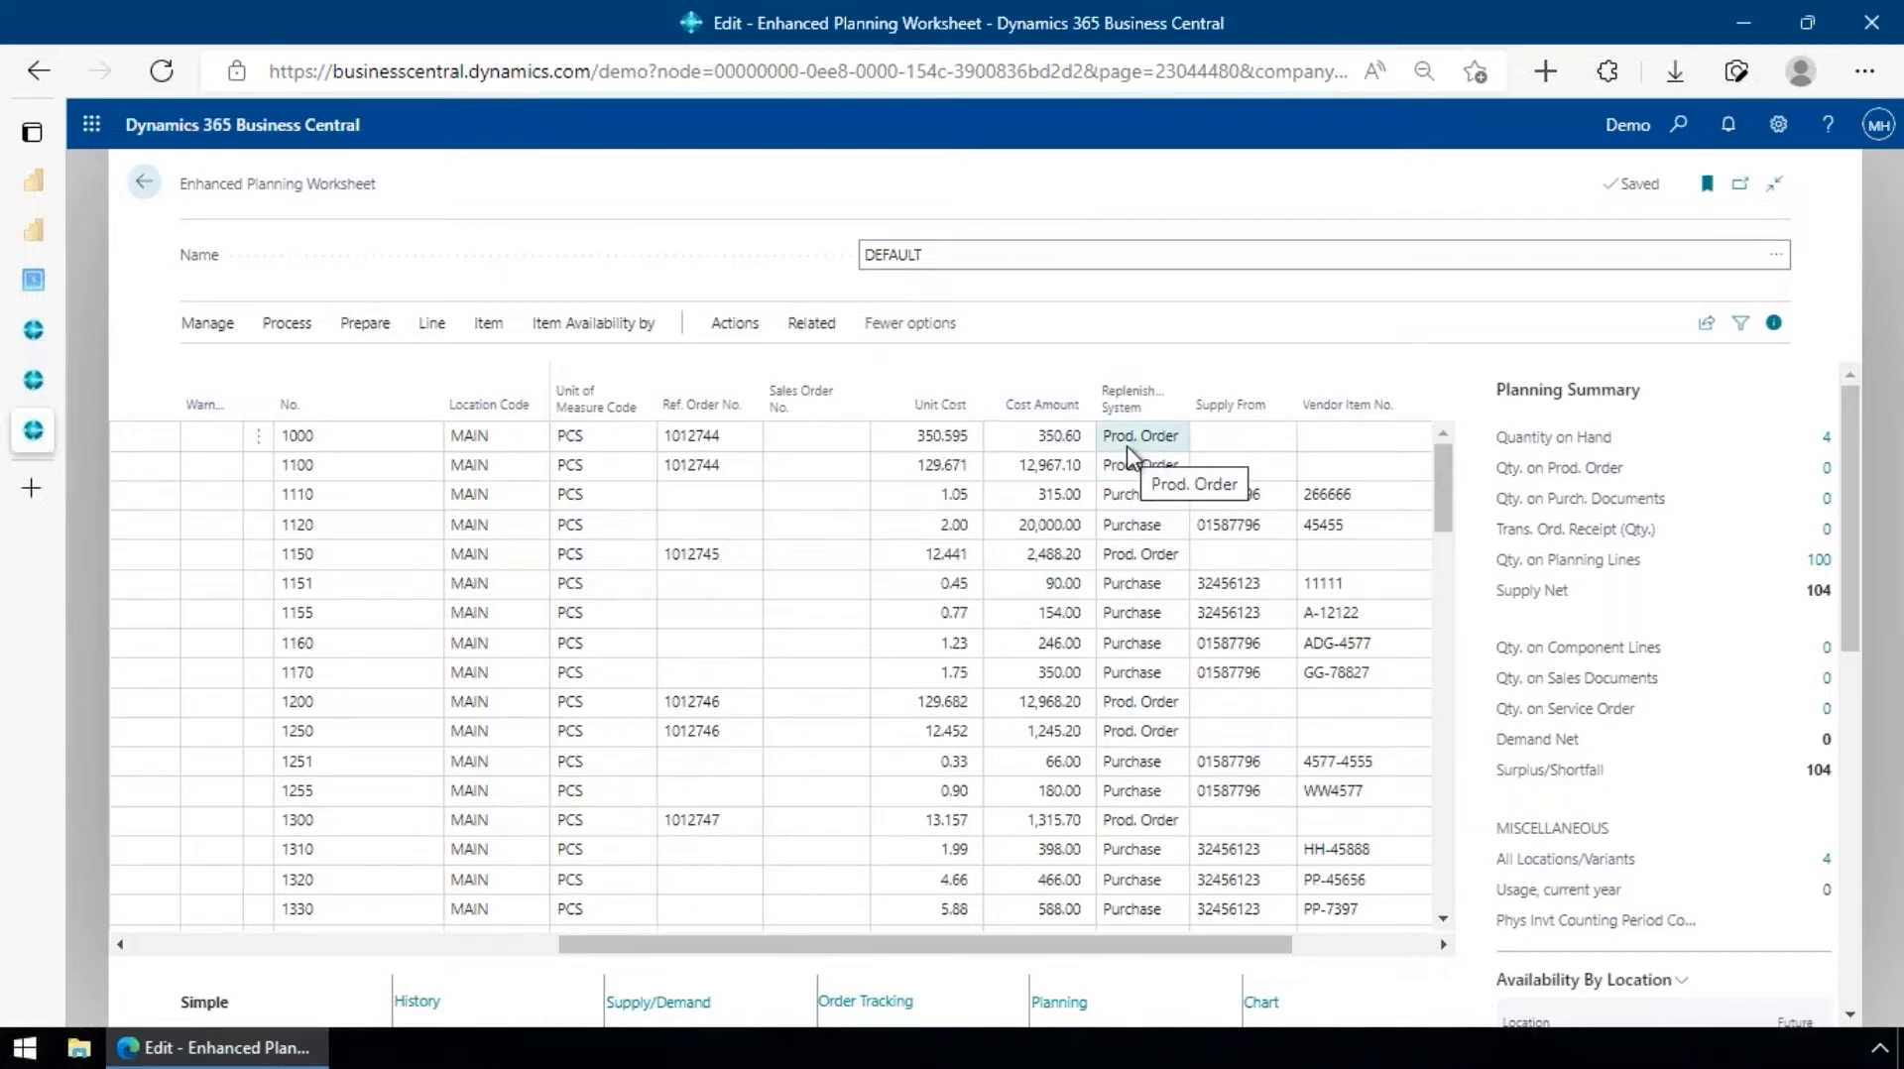
drag(942, 941, 516, 941)
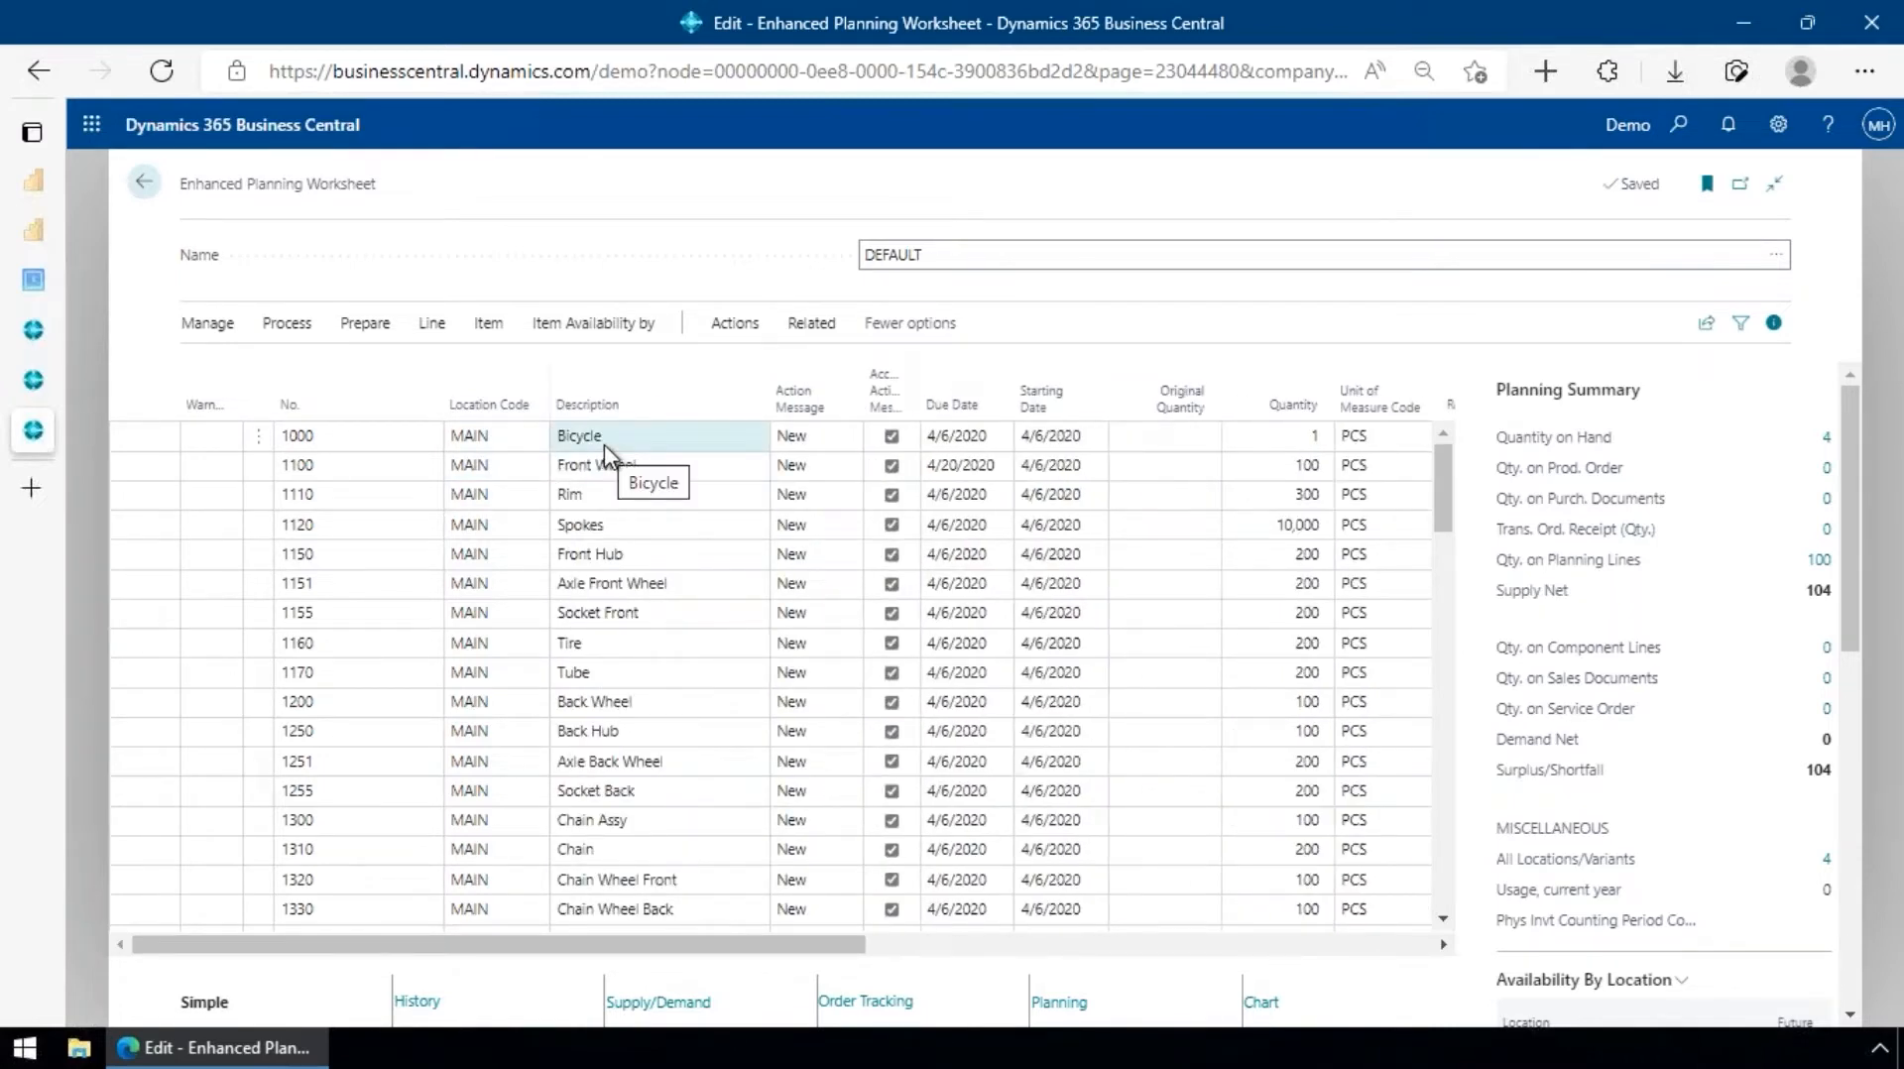
click(365, 330)
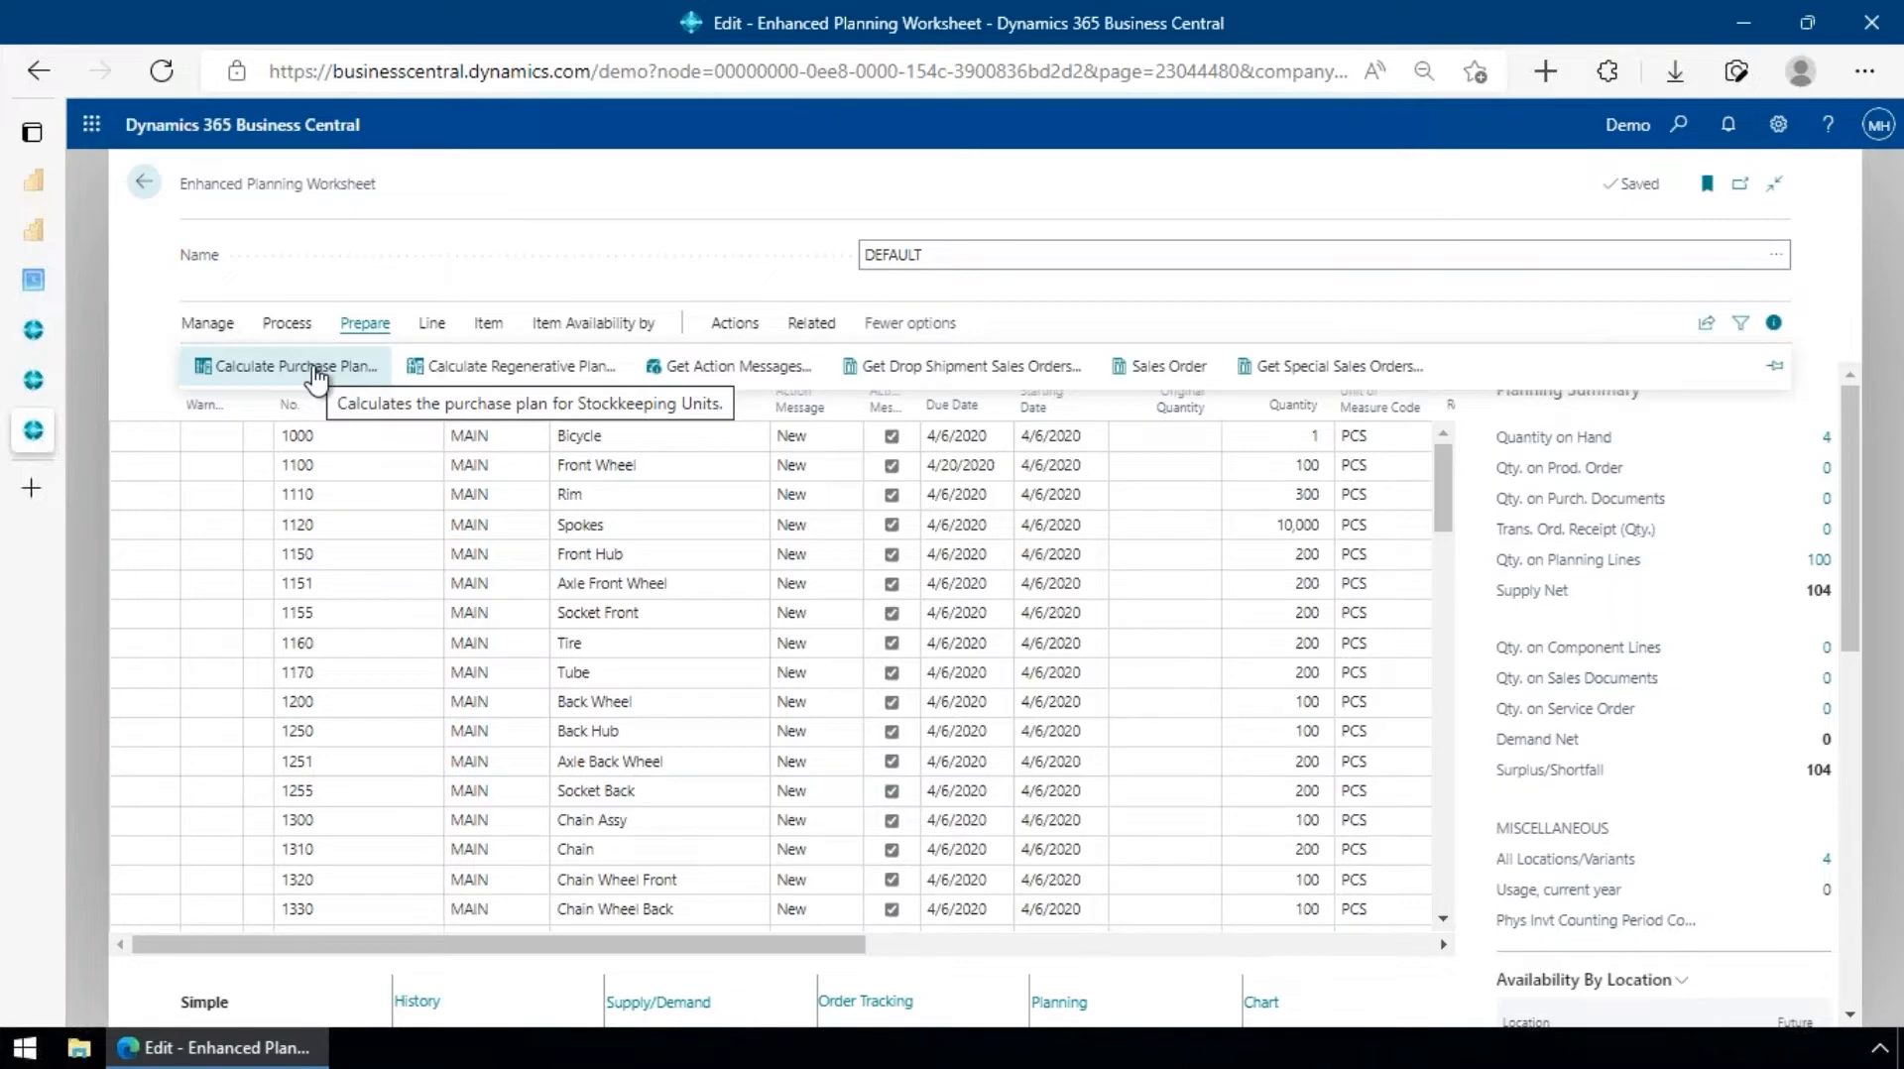
click(581, 189)
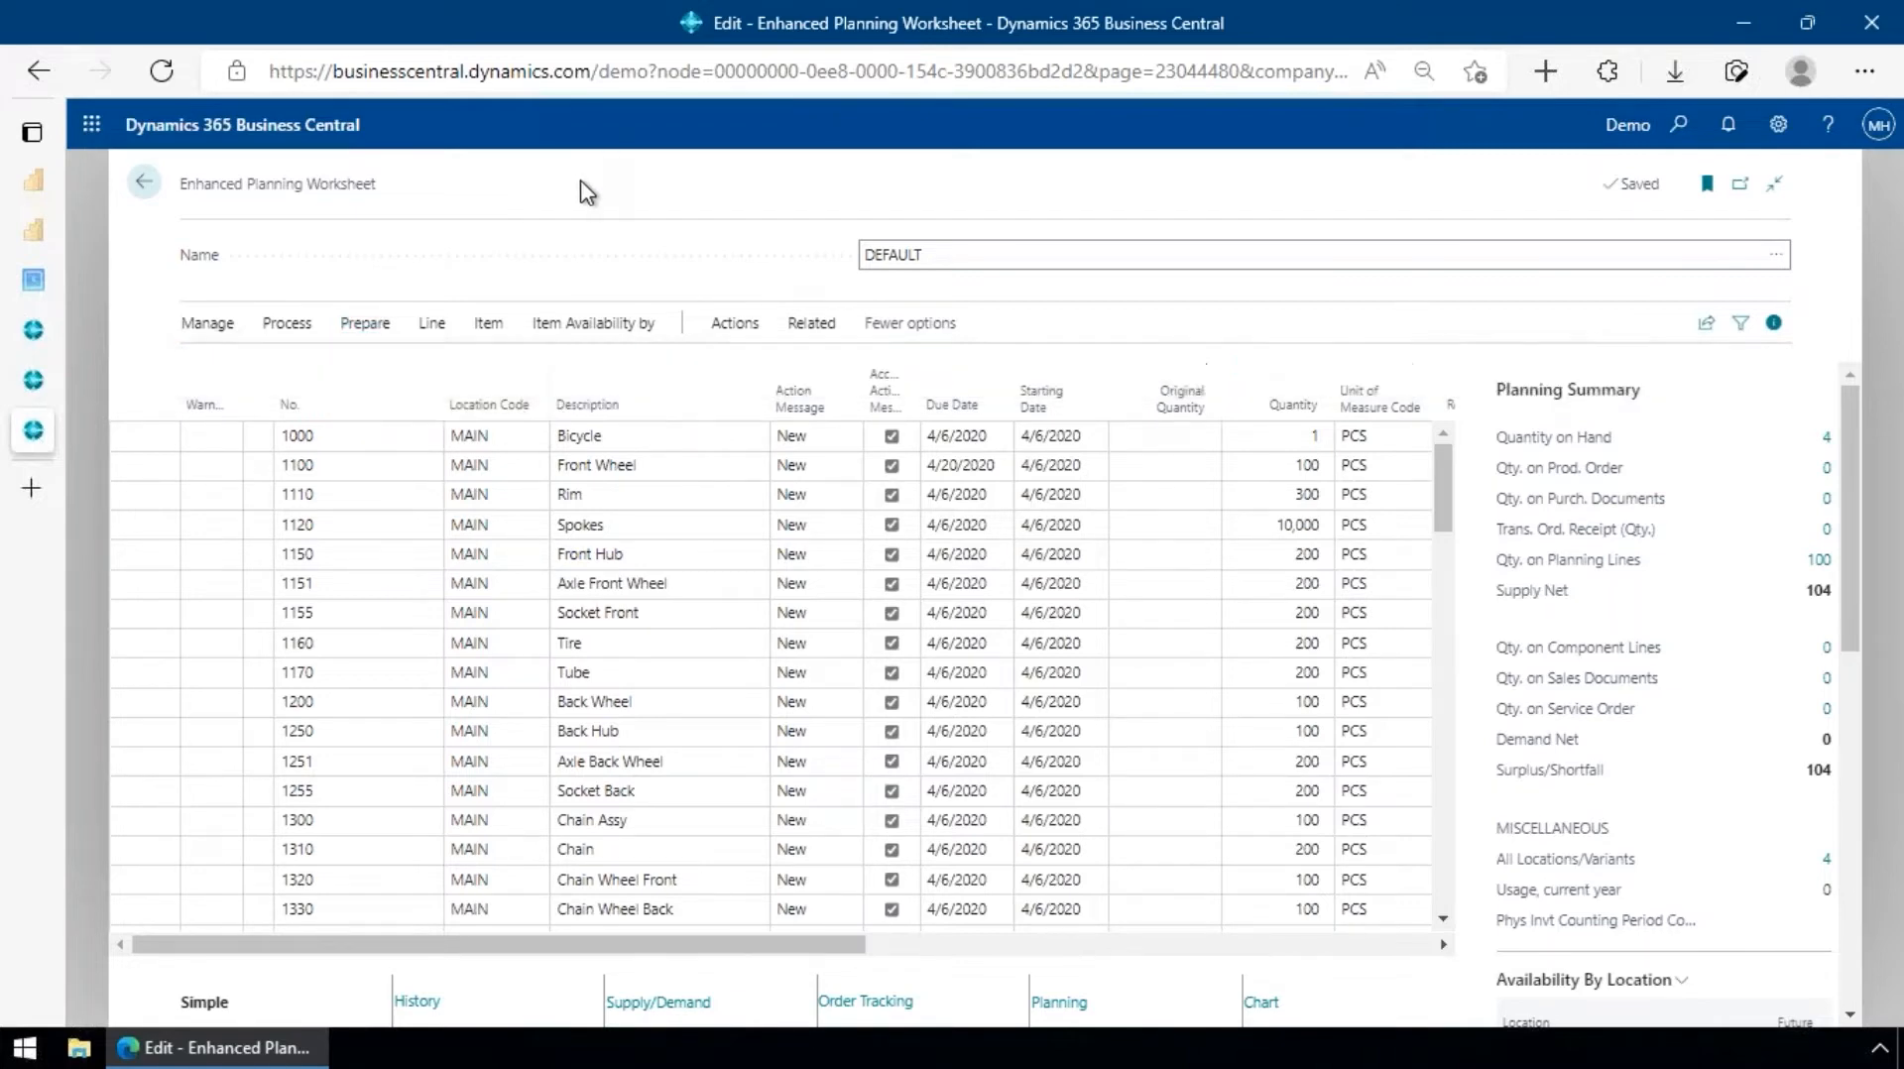
click(823, 330)
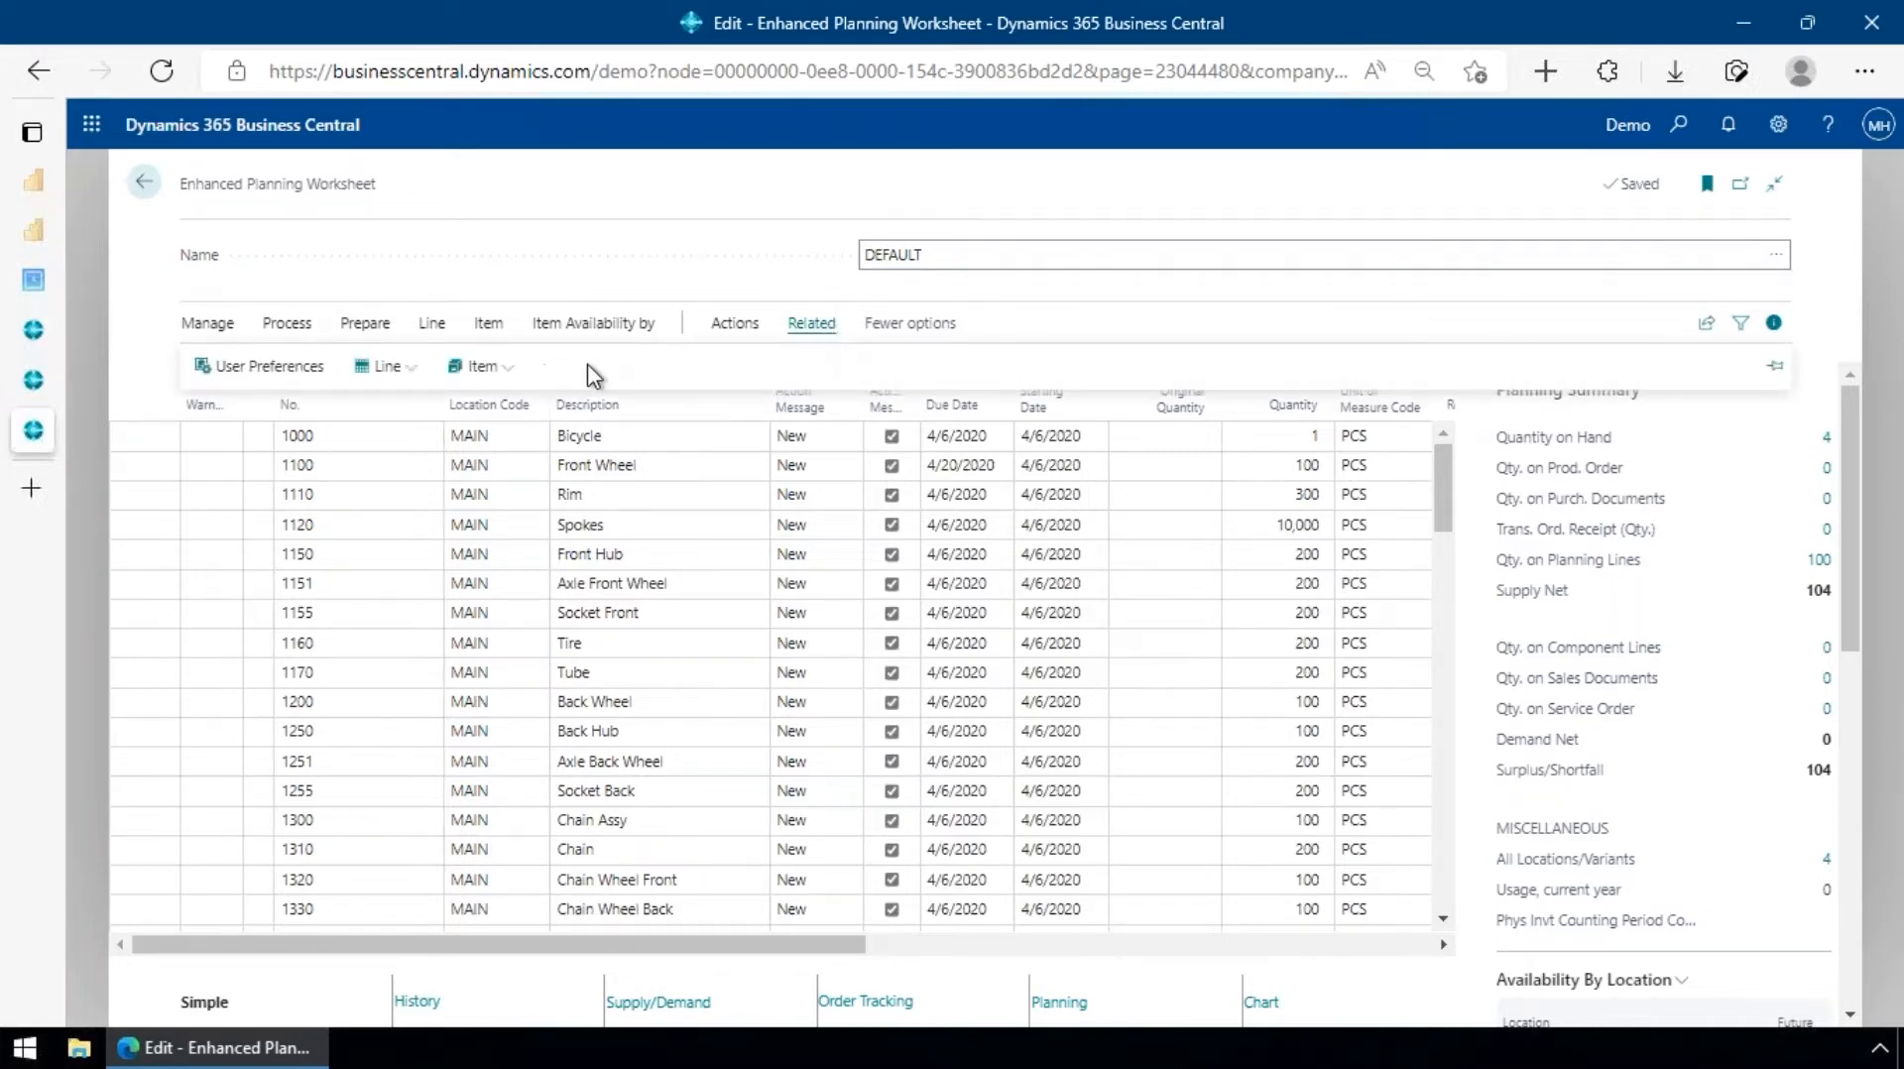
click(492, 368)
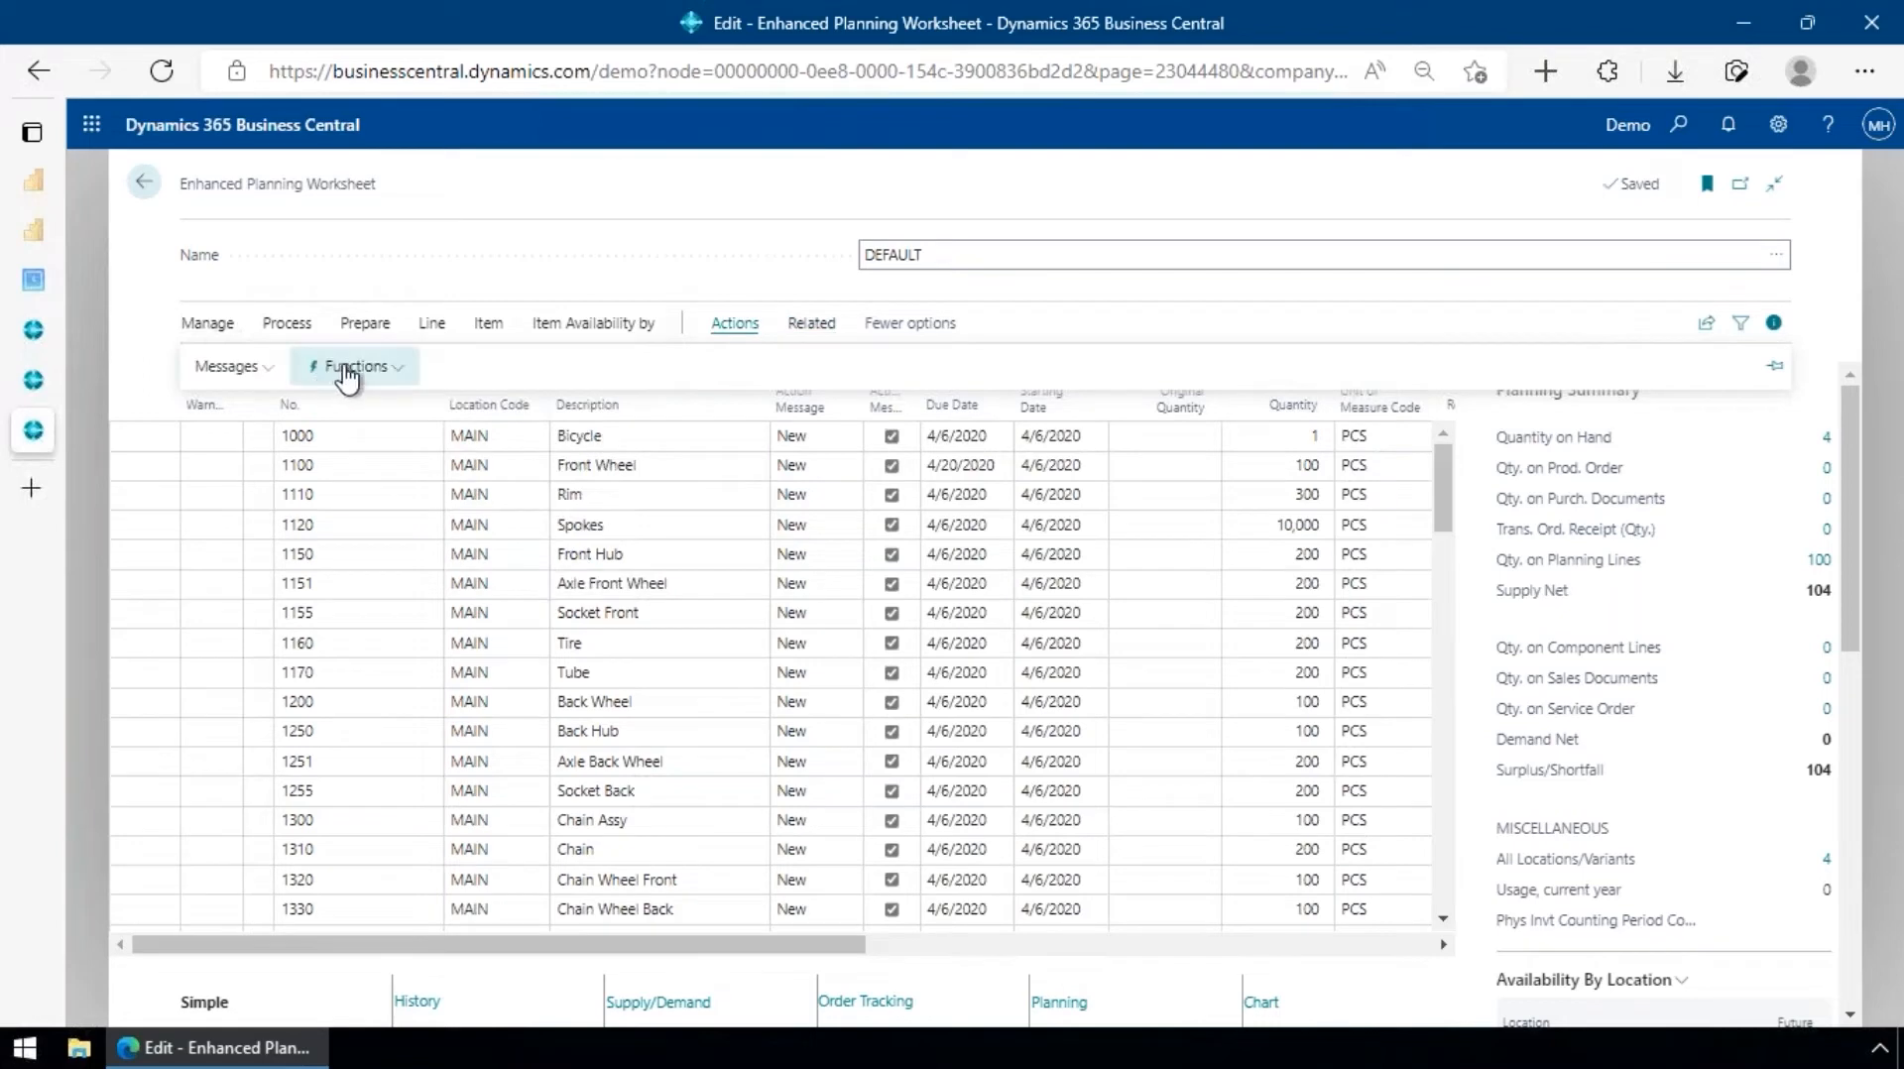
click(346, 374)
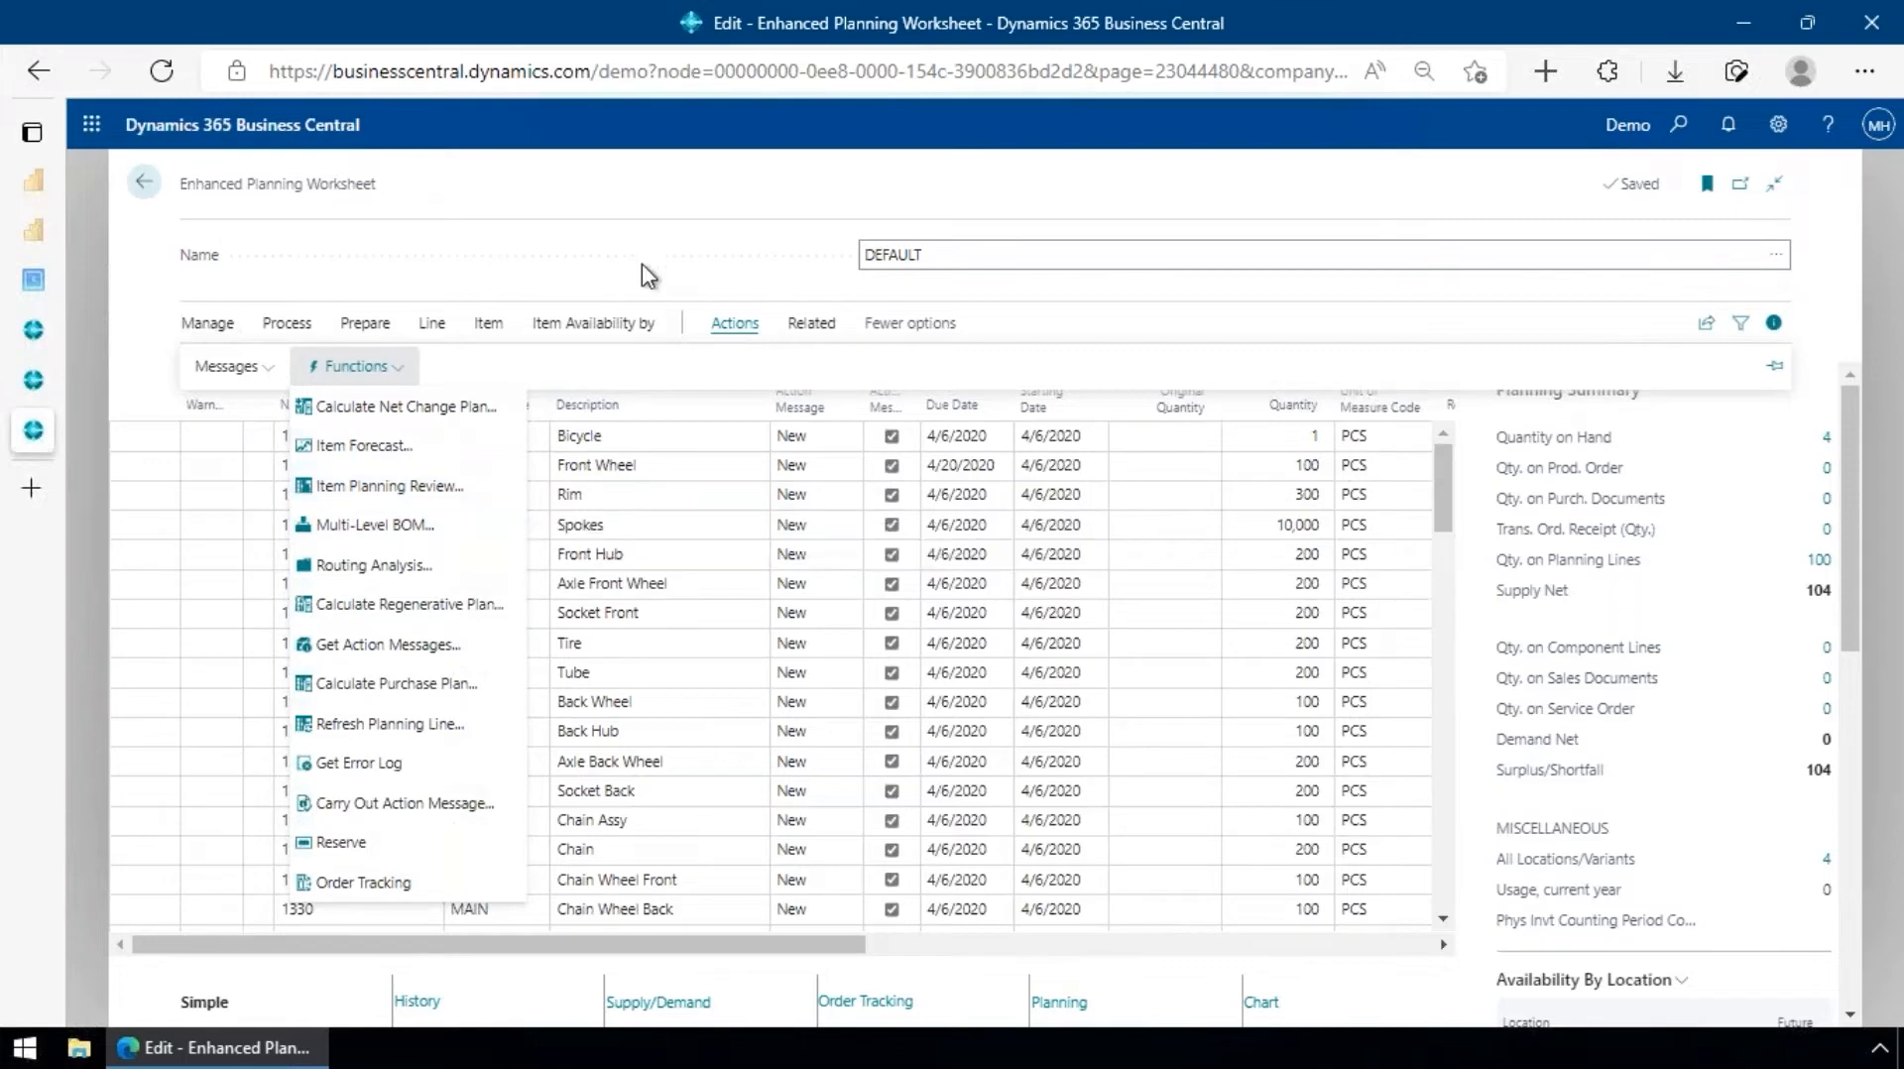
click(434, 307)
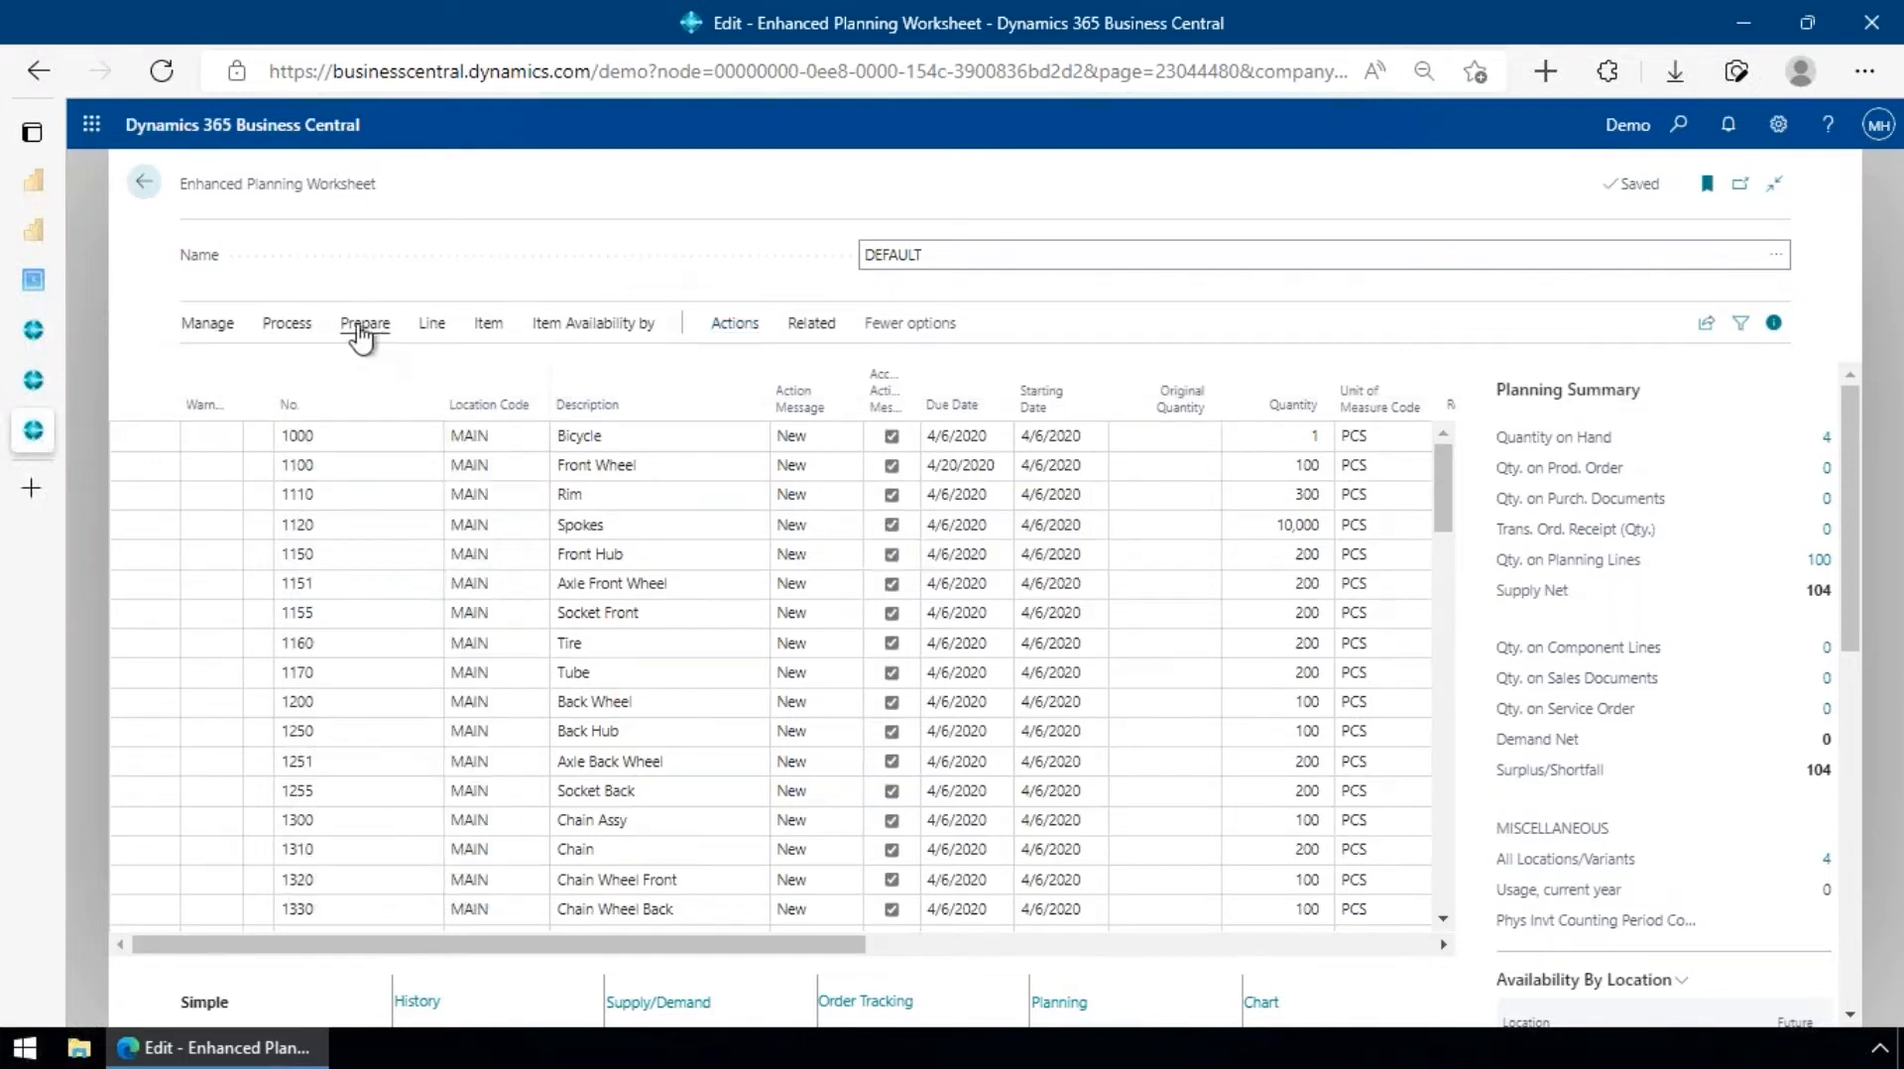
click(311, 332)
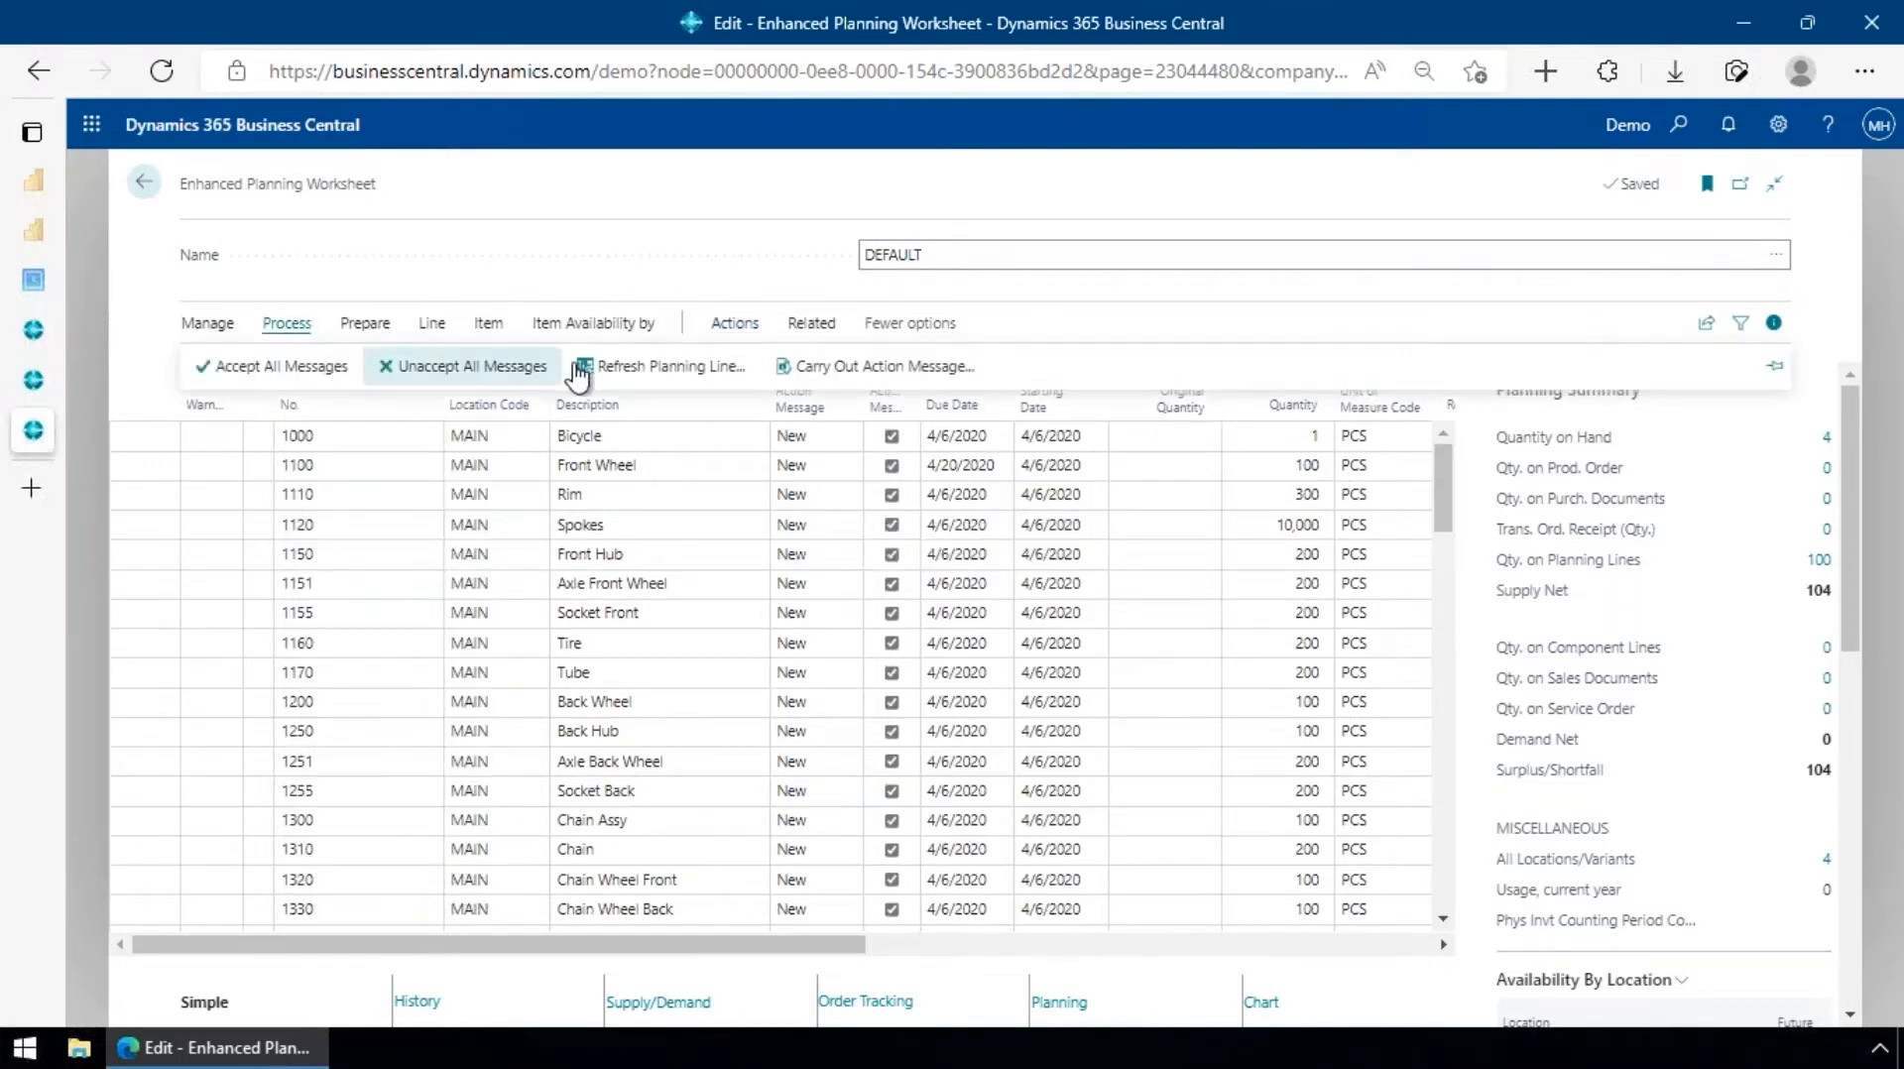
click(361, 333)
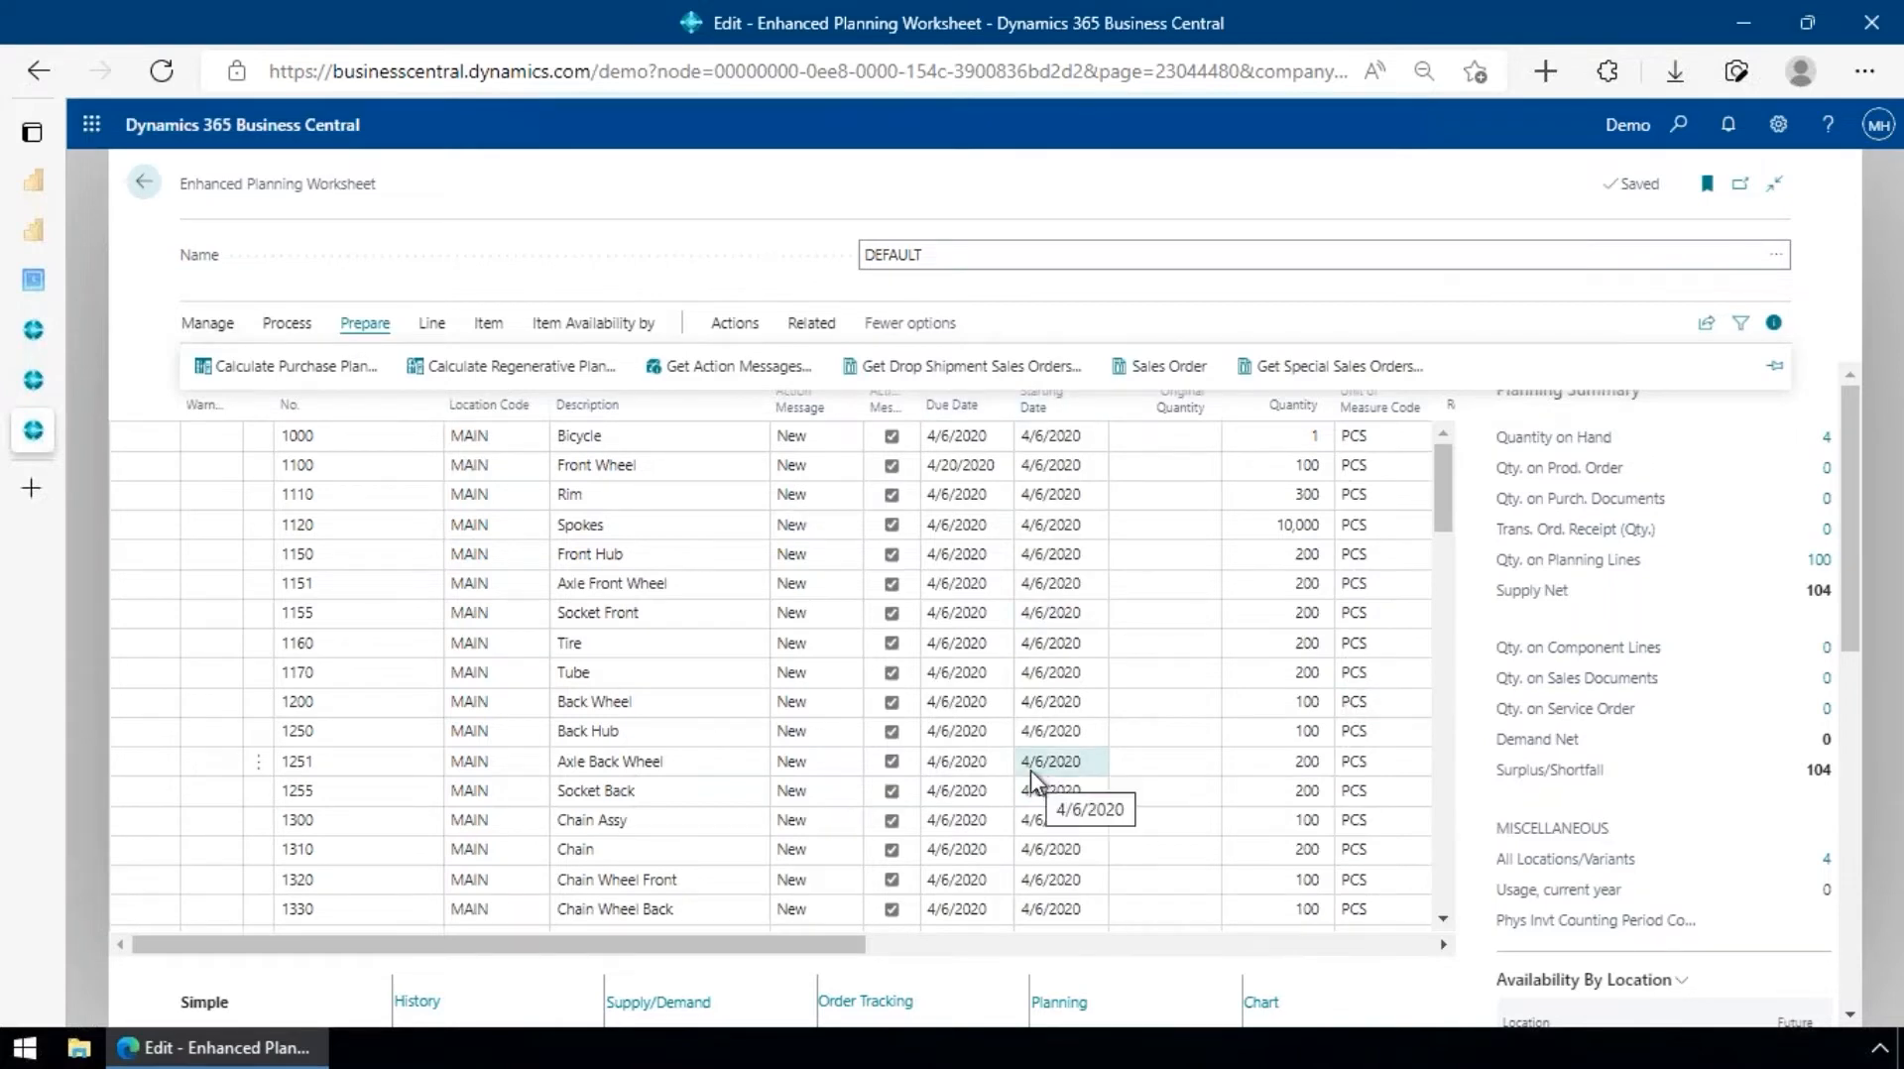
- Leave the planning worksheet and open the Enhanced Plan Vendor Summary in edit mode
click(143, 186)
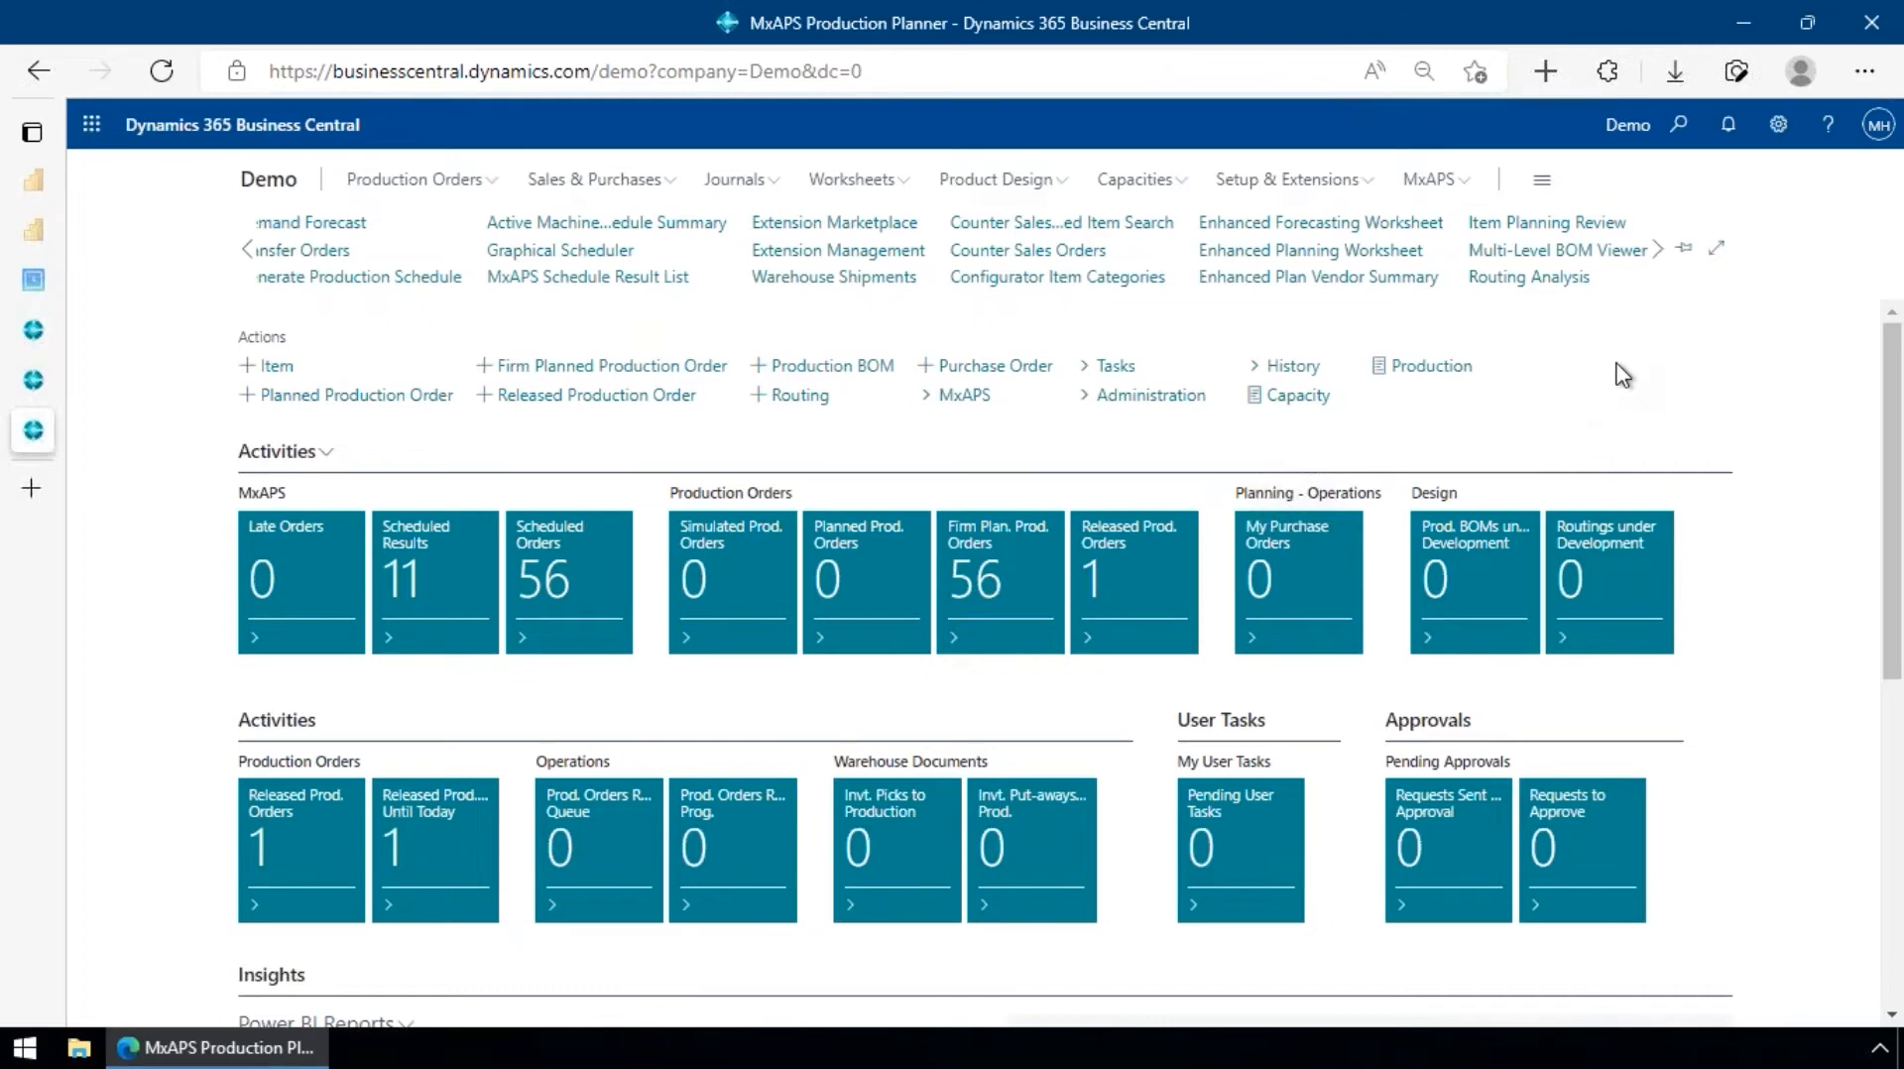
click(1372, 280)
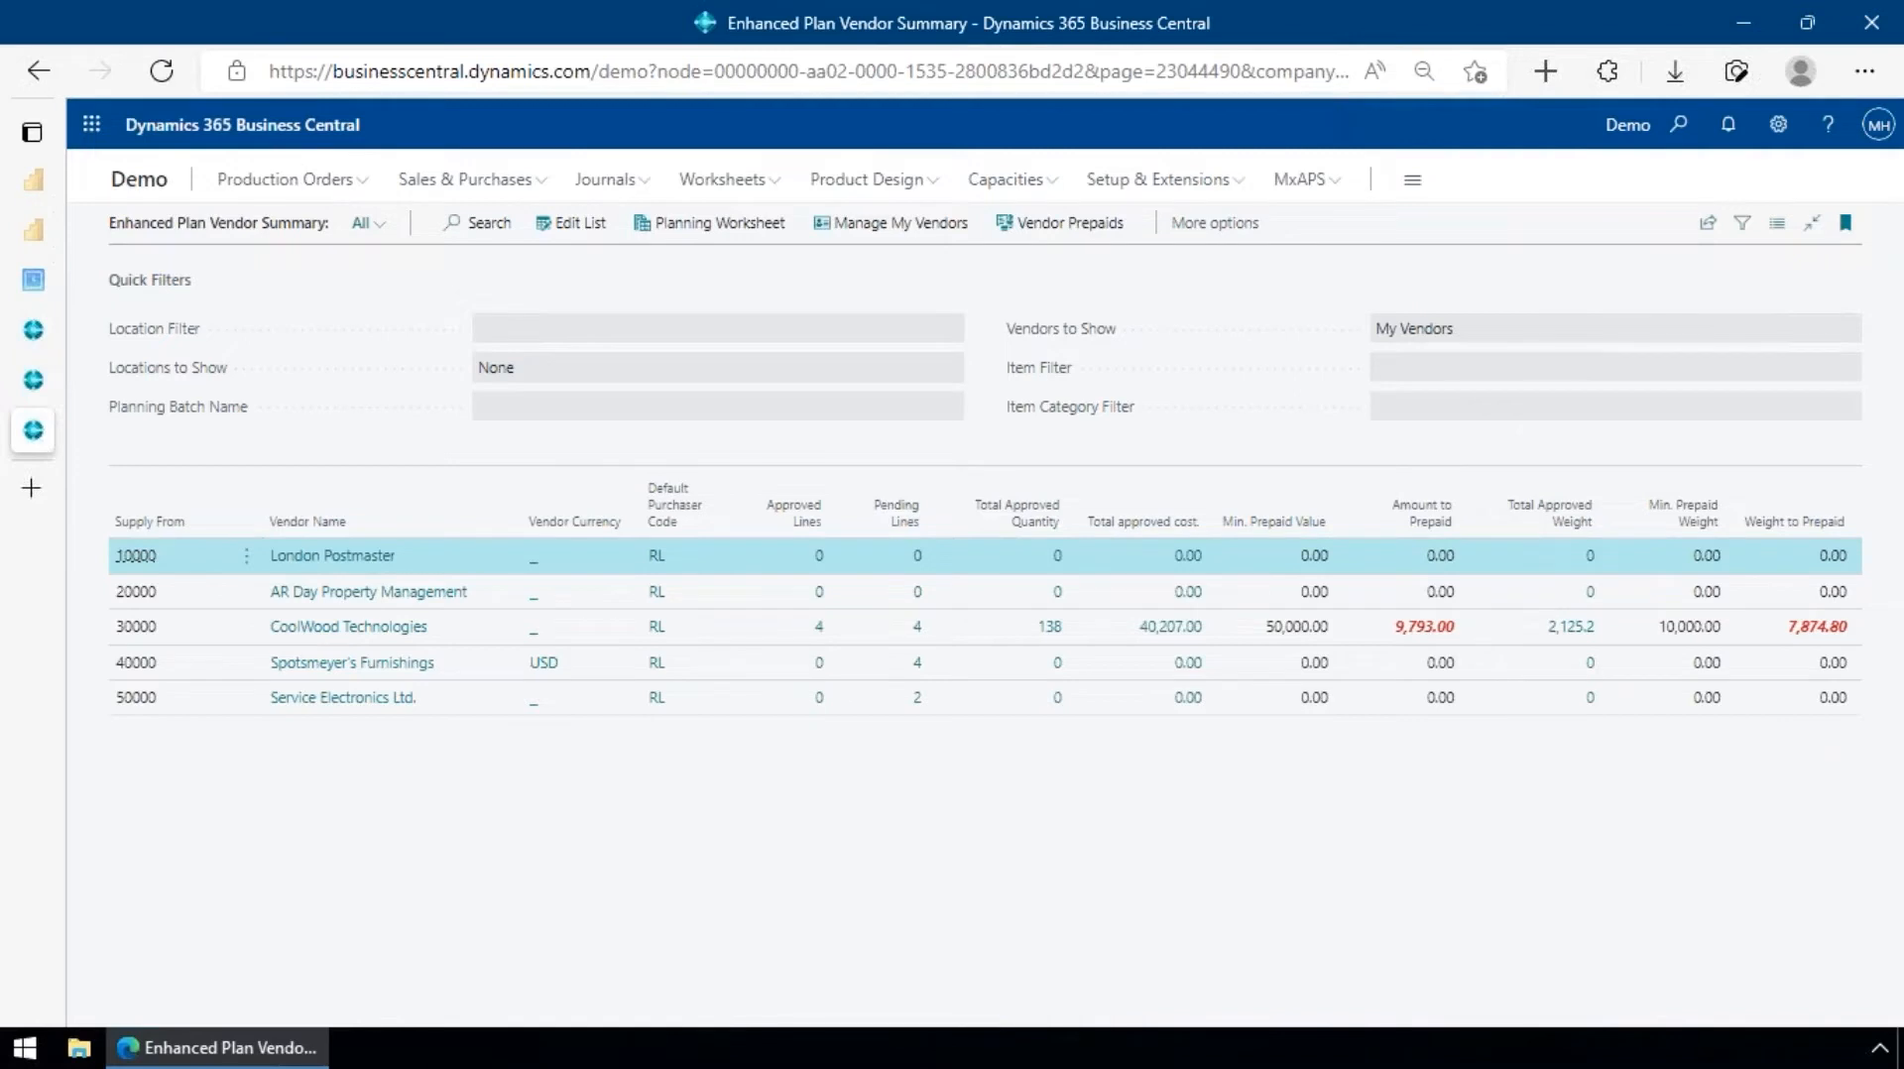
click(579, 229)
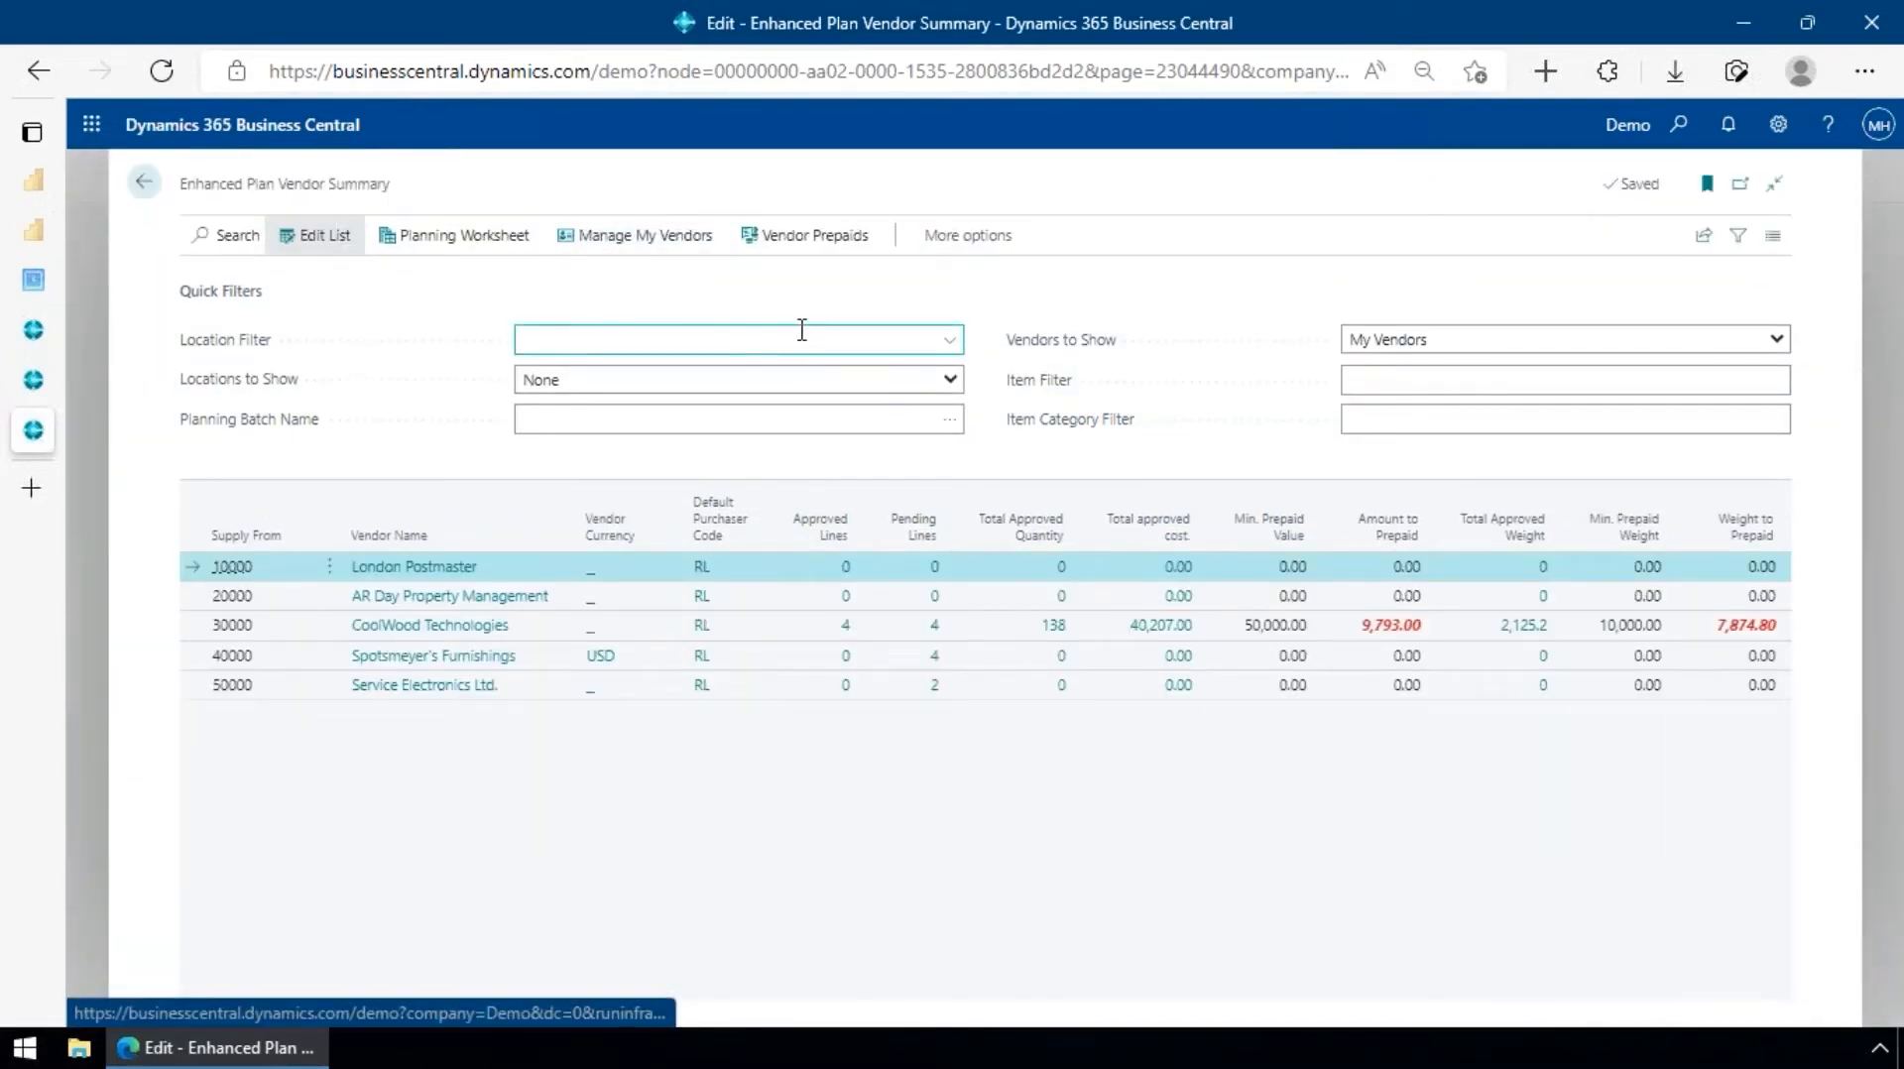
- Filter the vendor summary to location BLUE and set Locations to Show to All In Filter
click(802, 329)
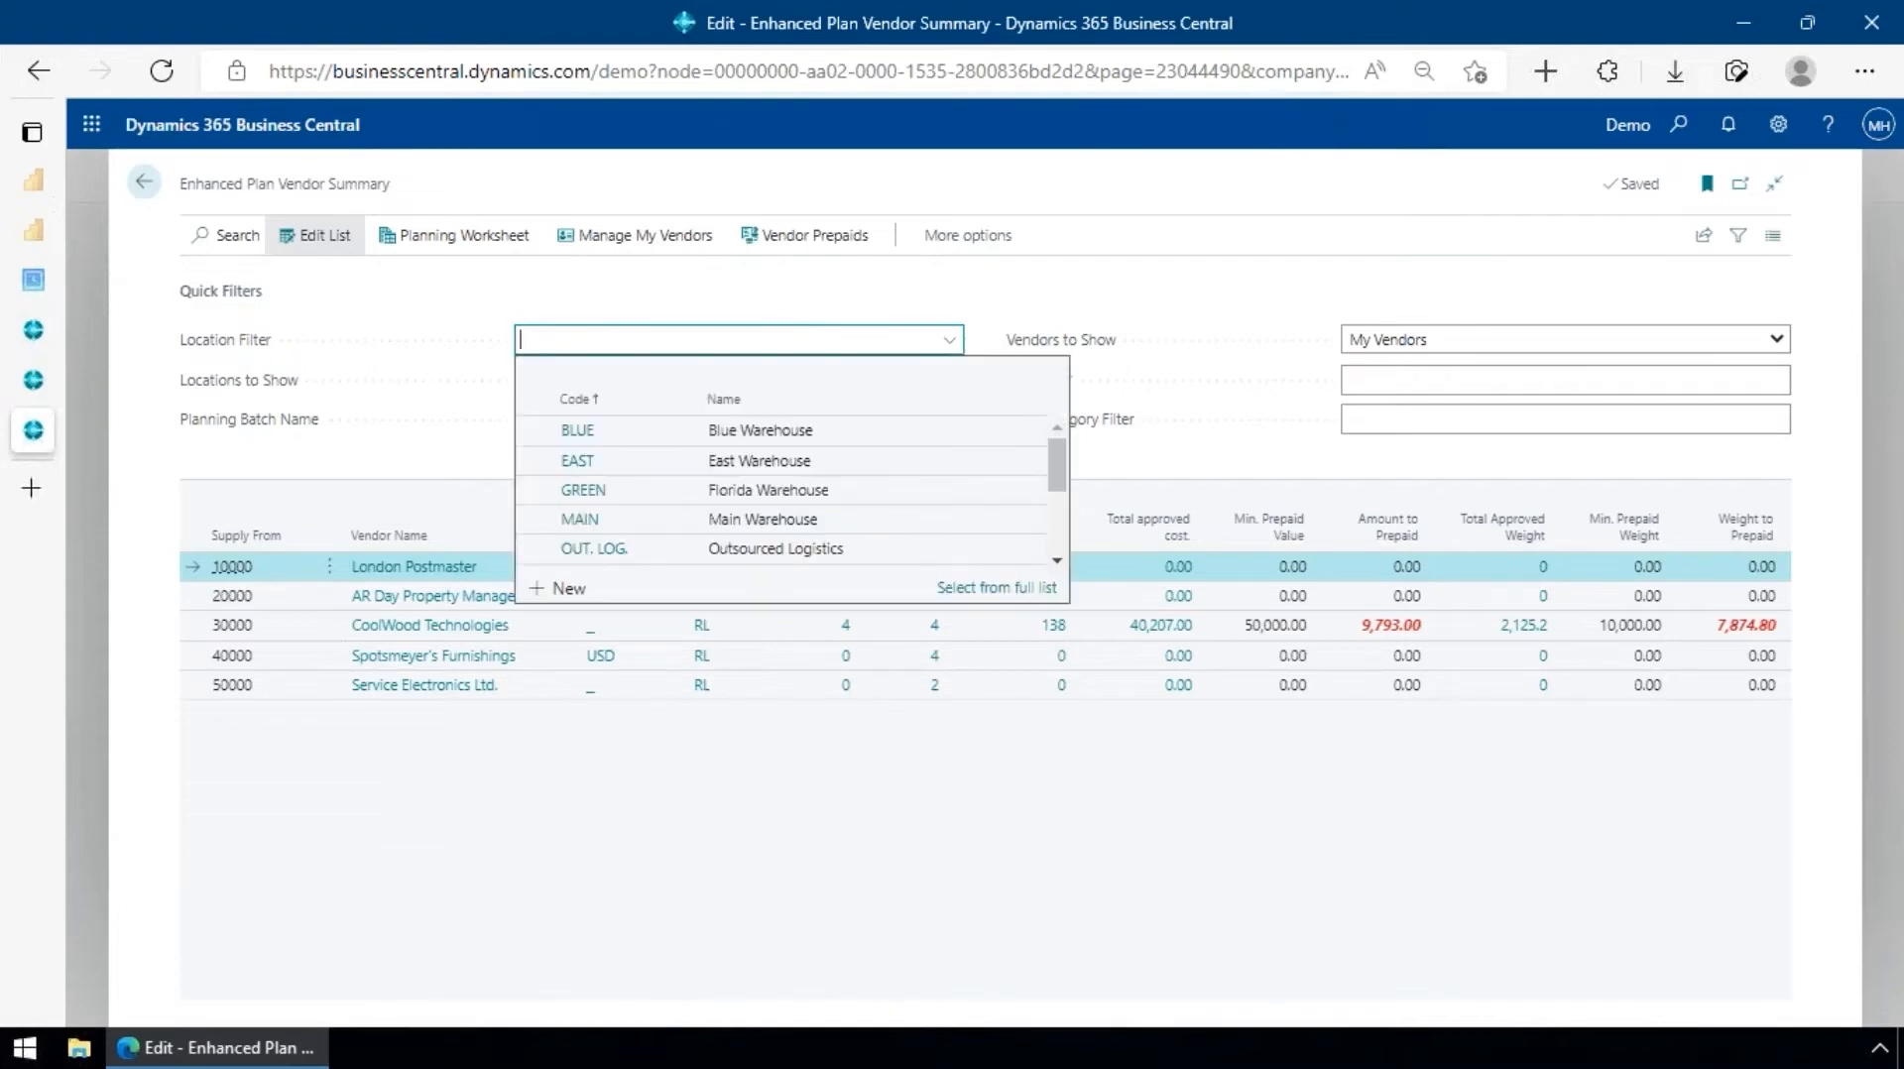
text(blue)
key(Tab)
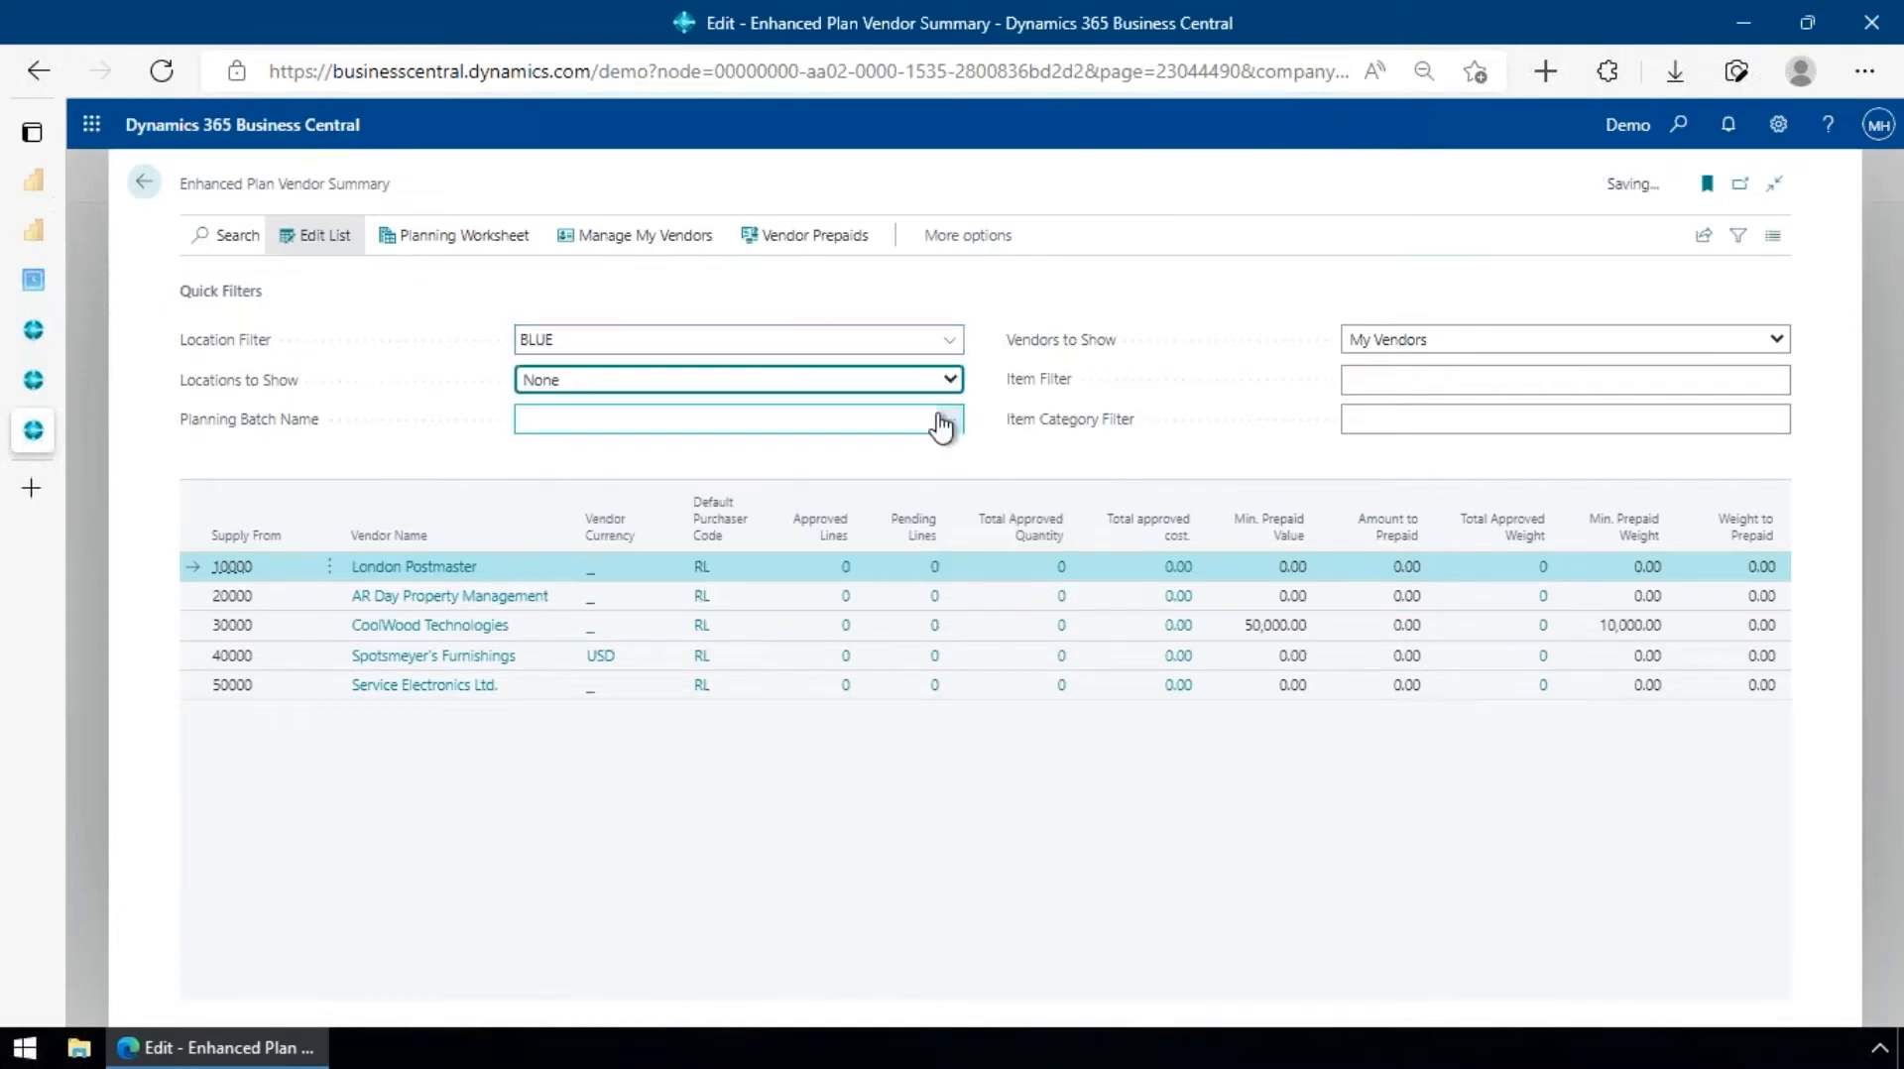
click(950, 380)
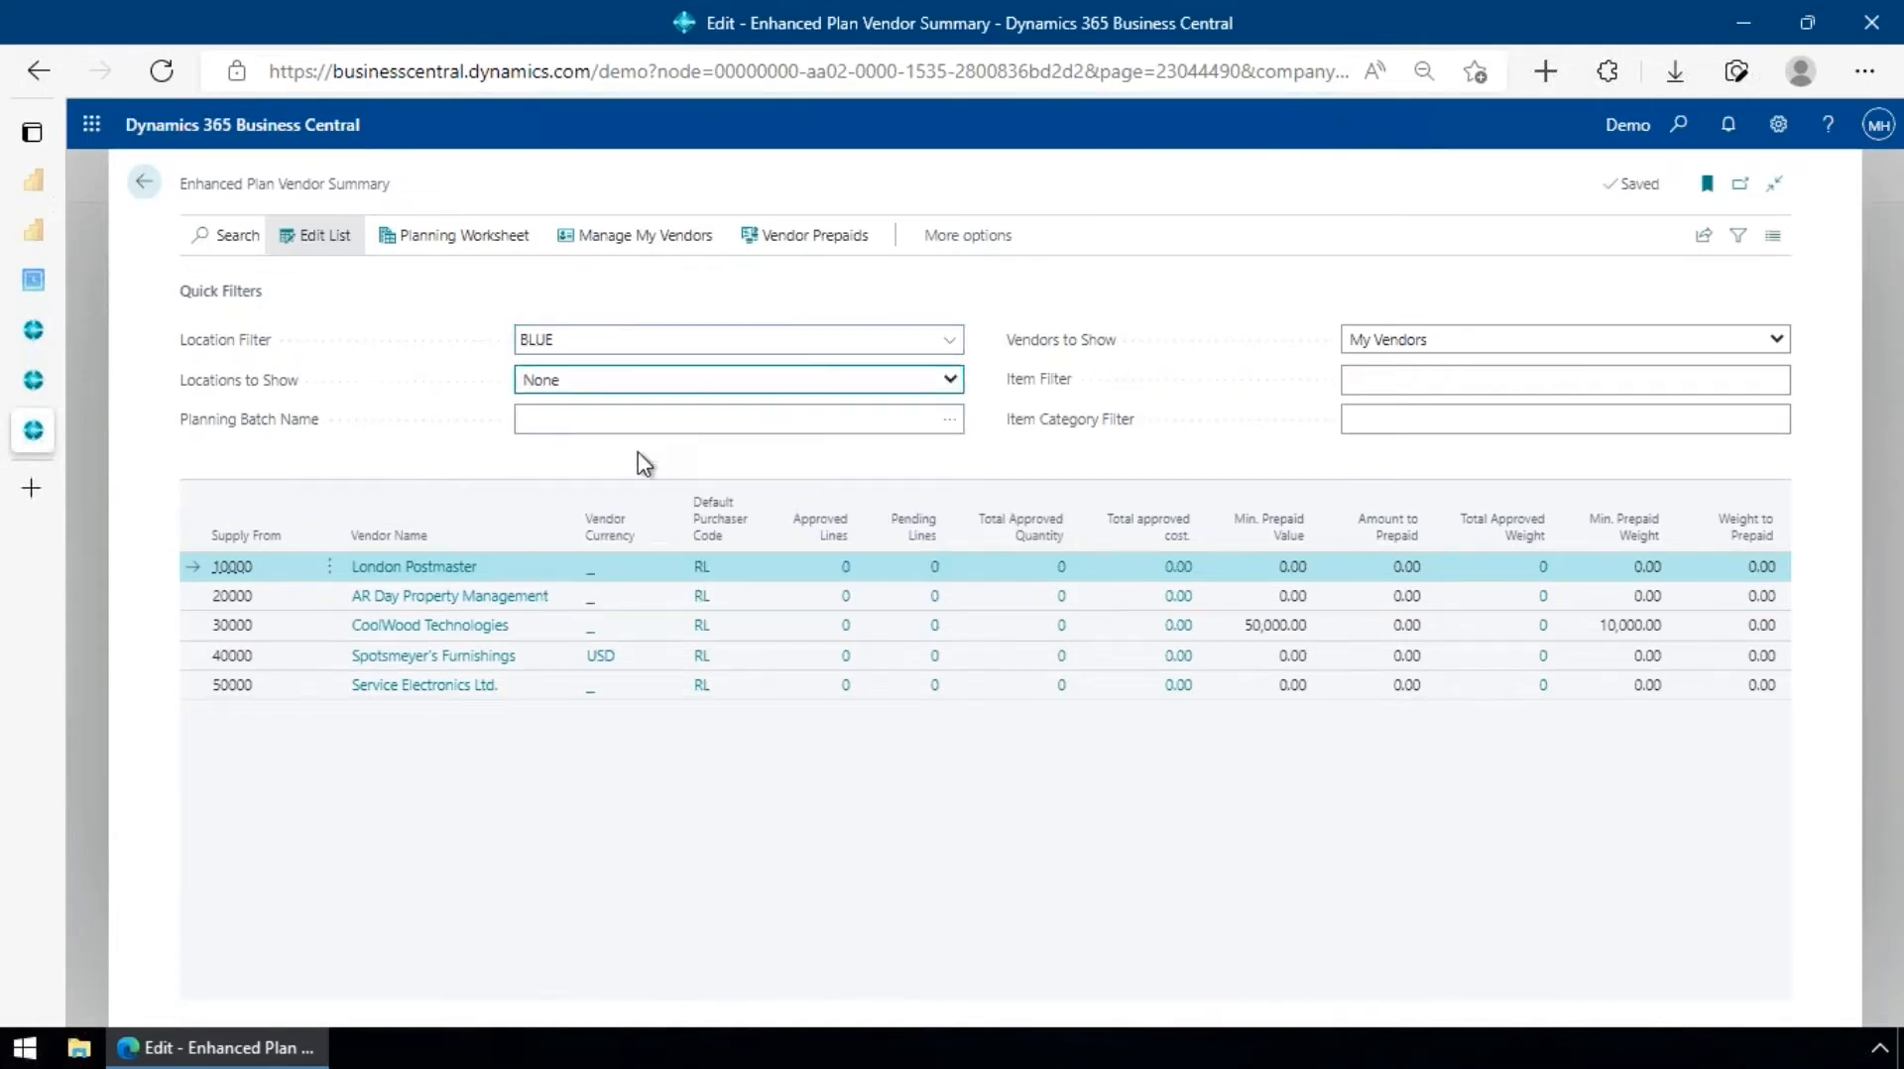
click(645, 454)
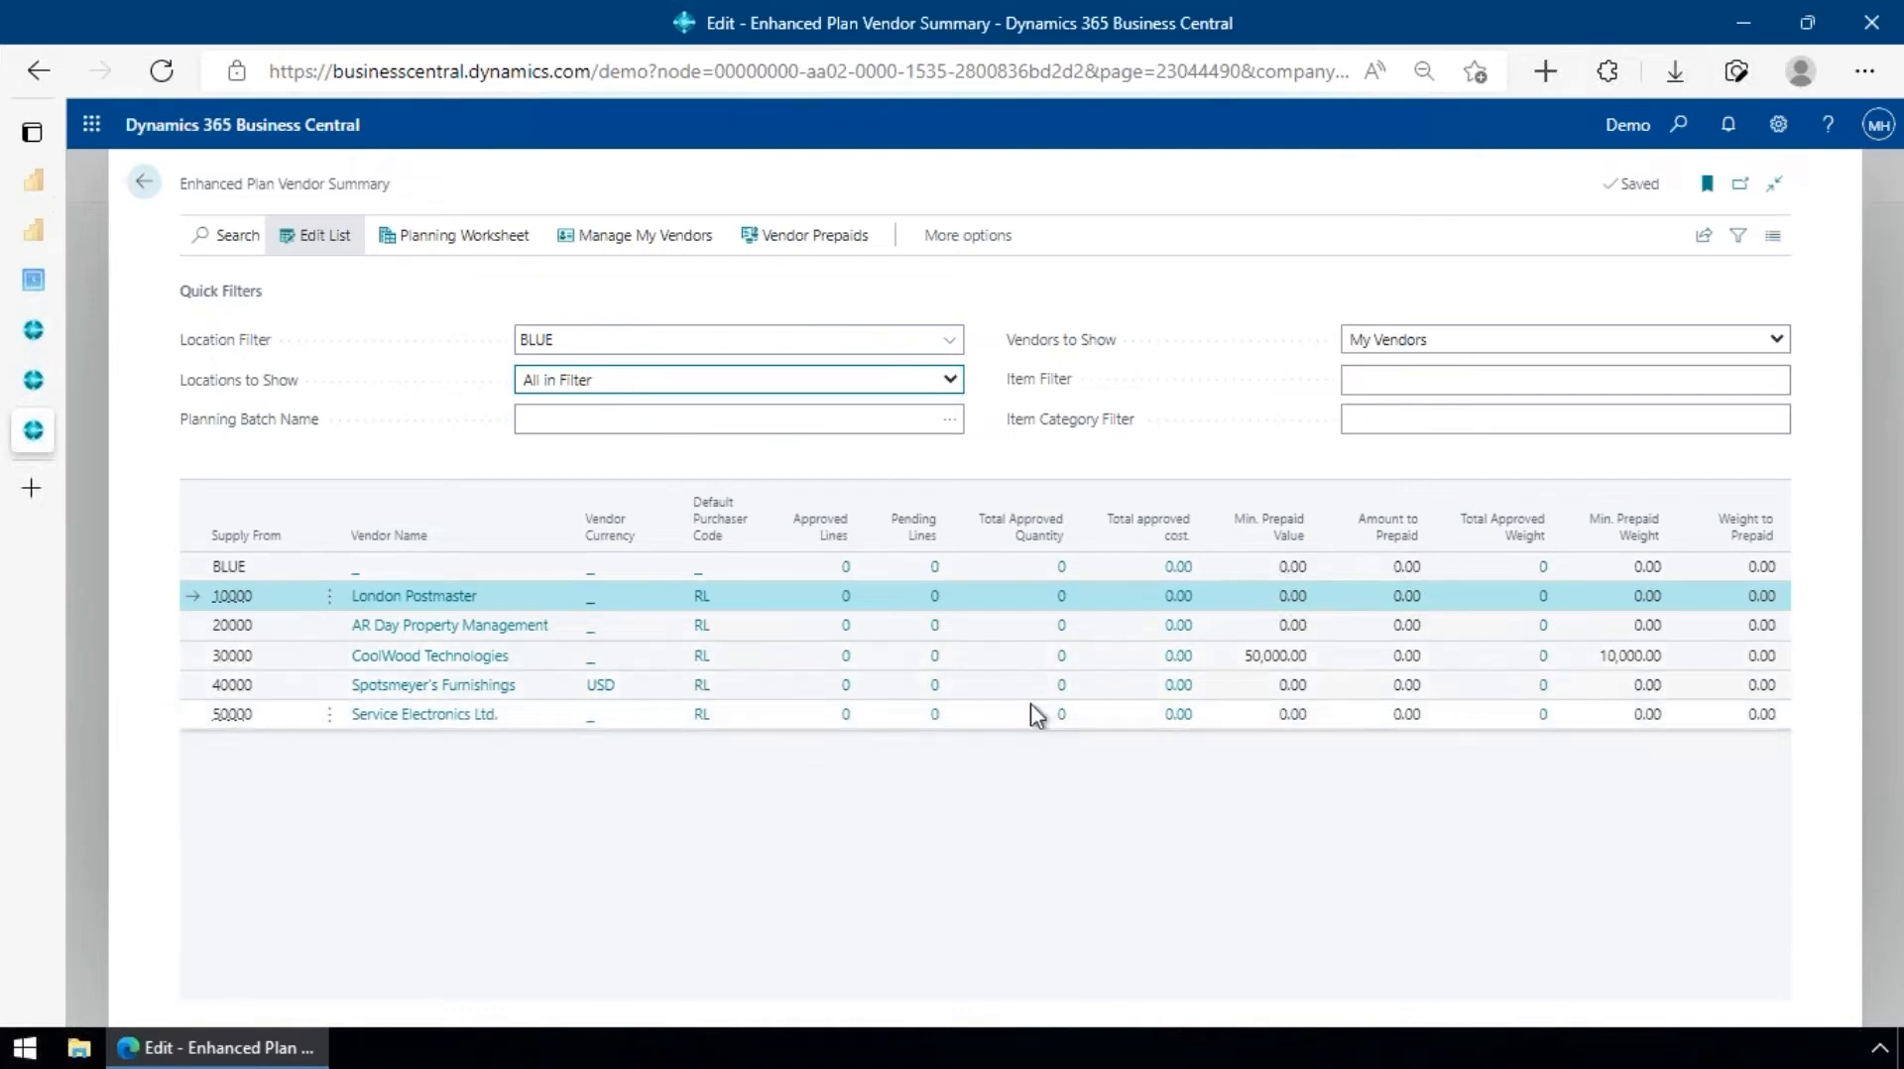
- Clear the location filter and check the available Vendors to Show options, keeping My Vendors
click(1775, 339)
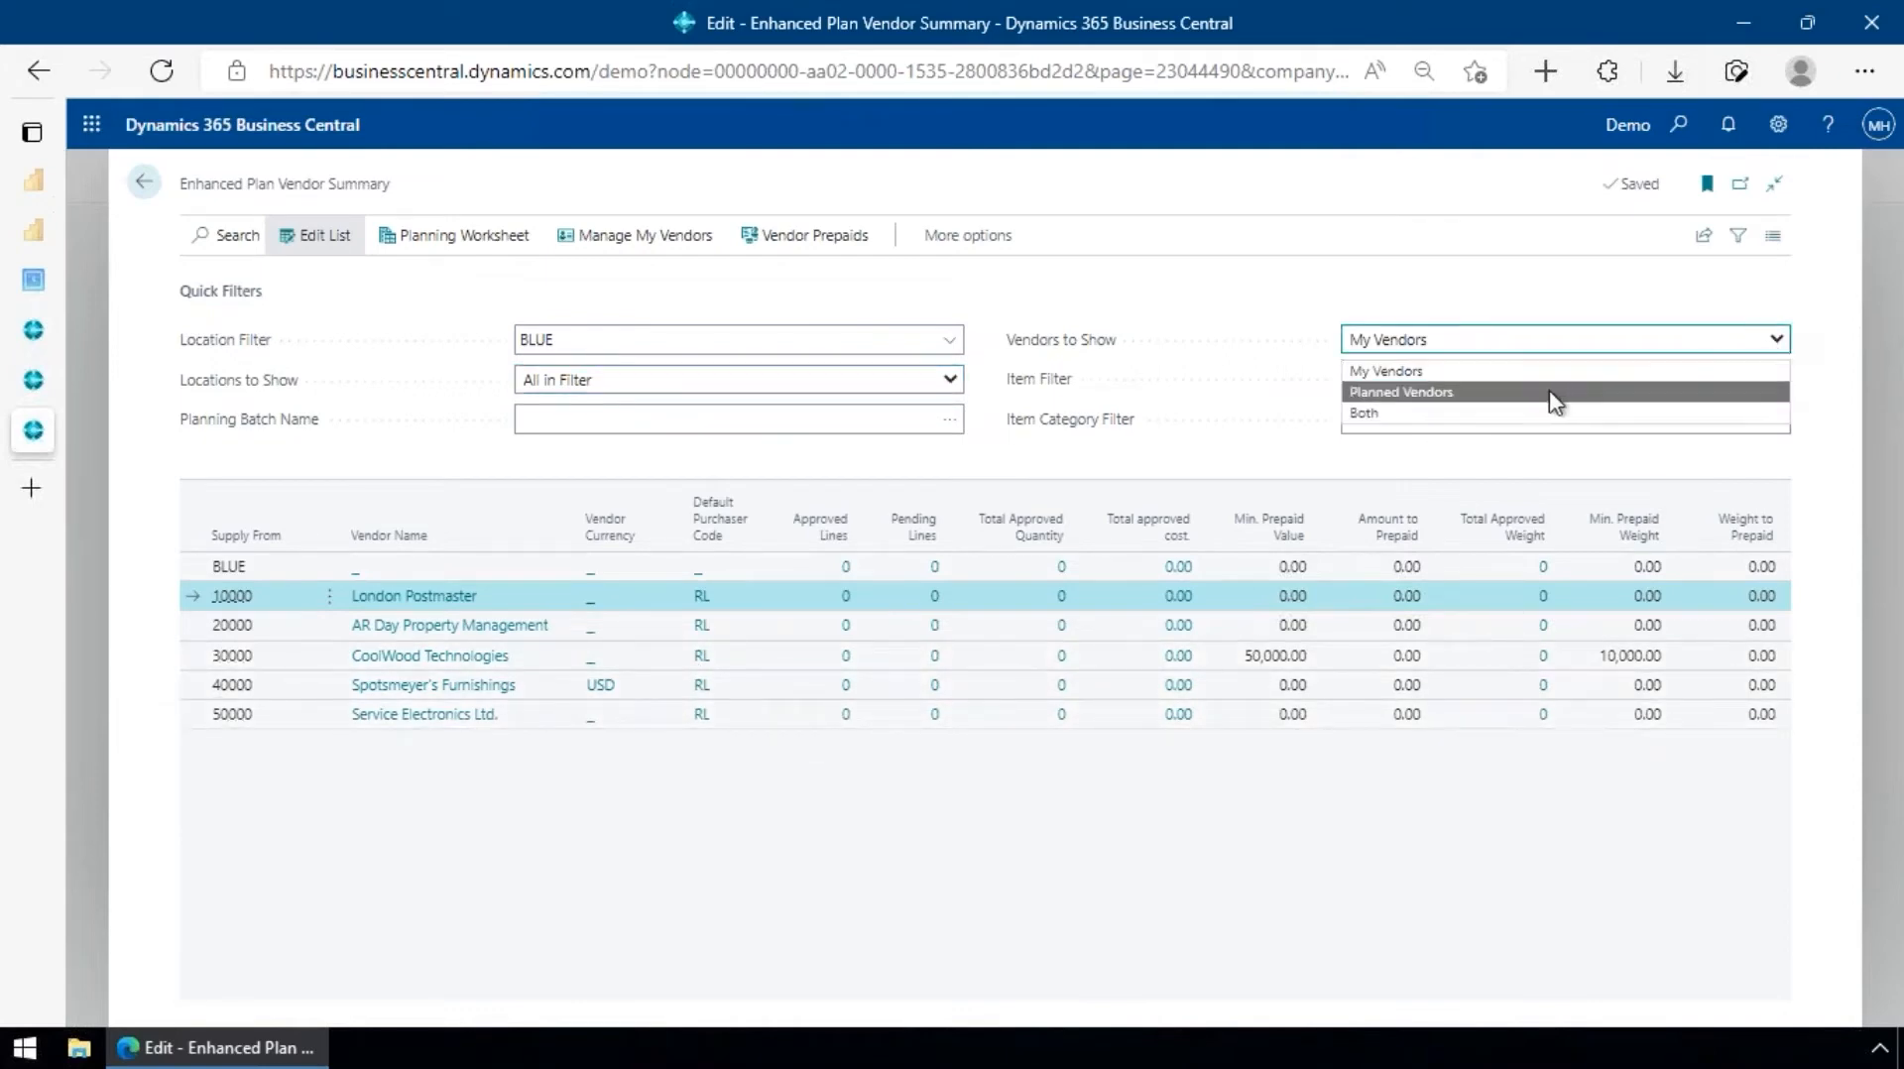
click(732, 339)
key(BackSpace)
key(Tab)
click(1660, 380)
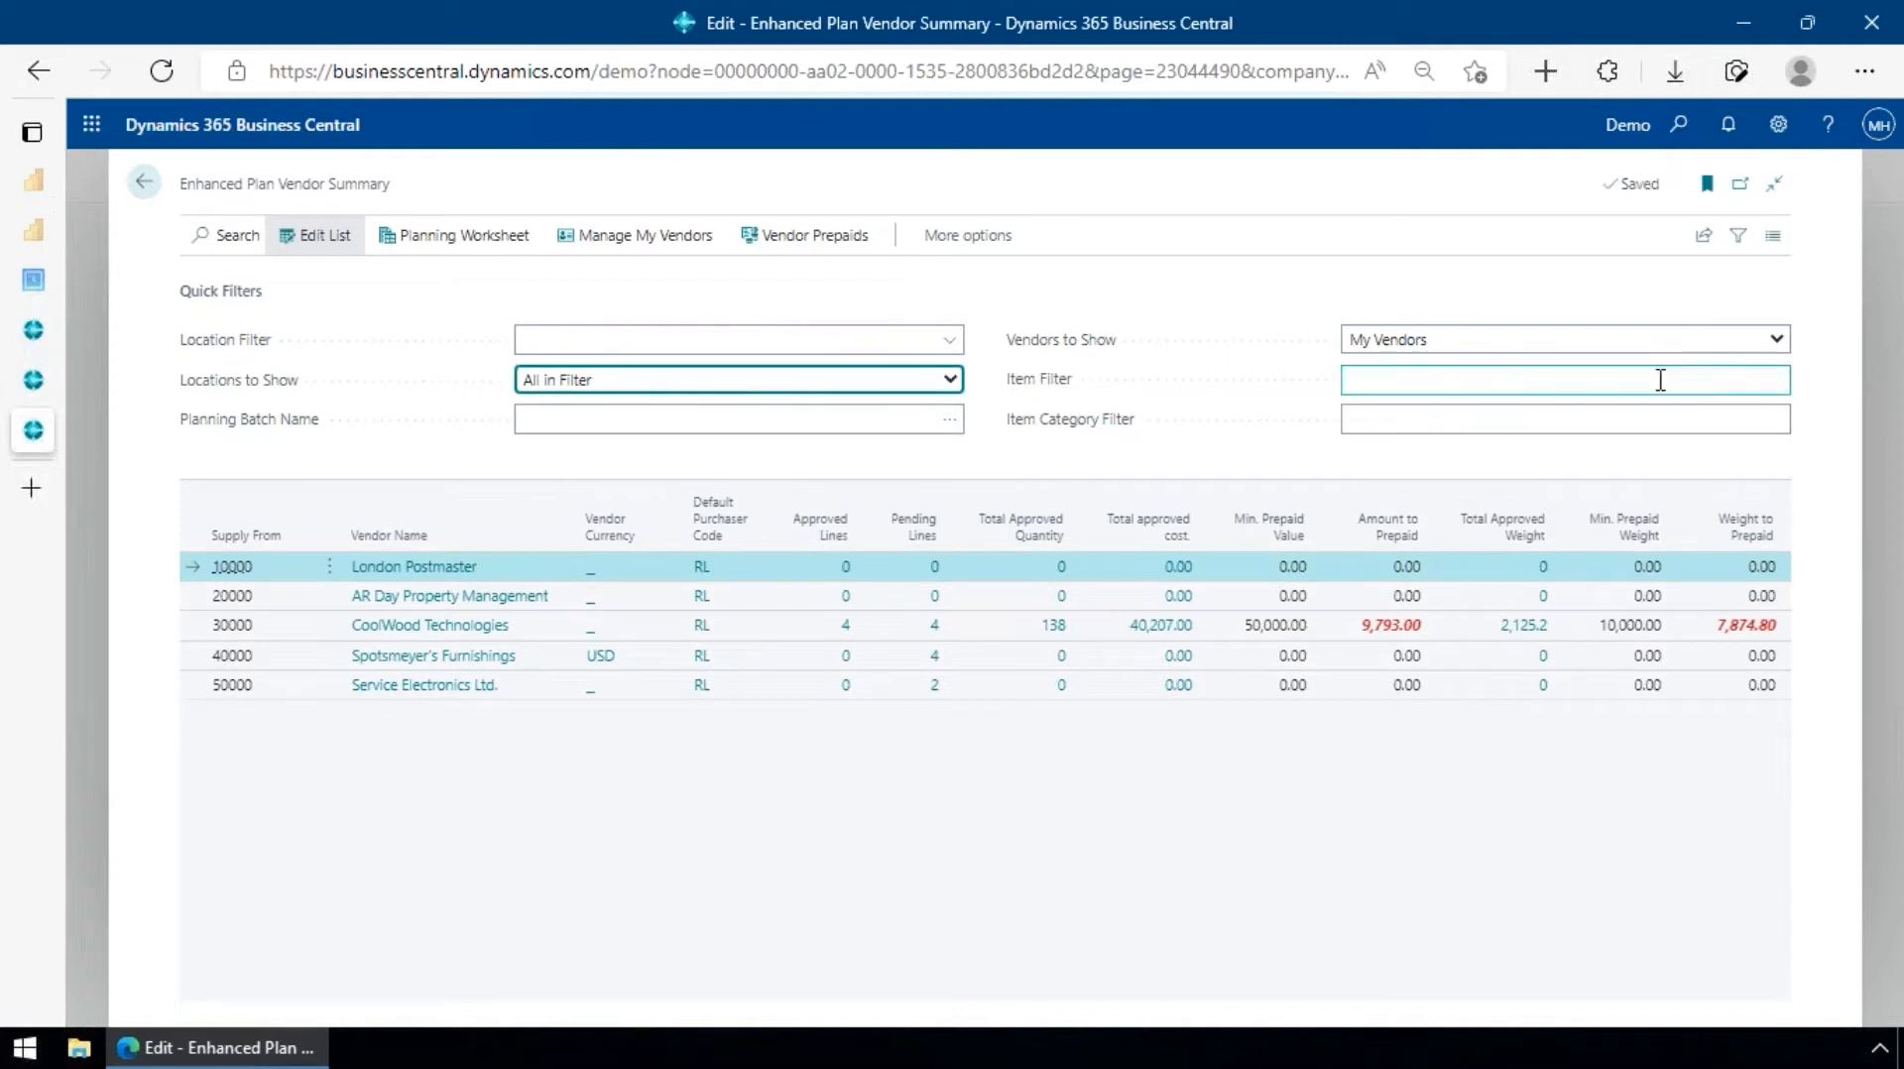
click(1777, 345)
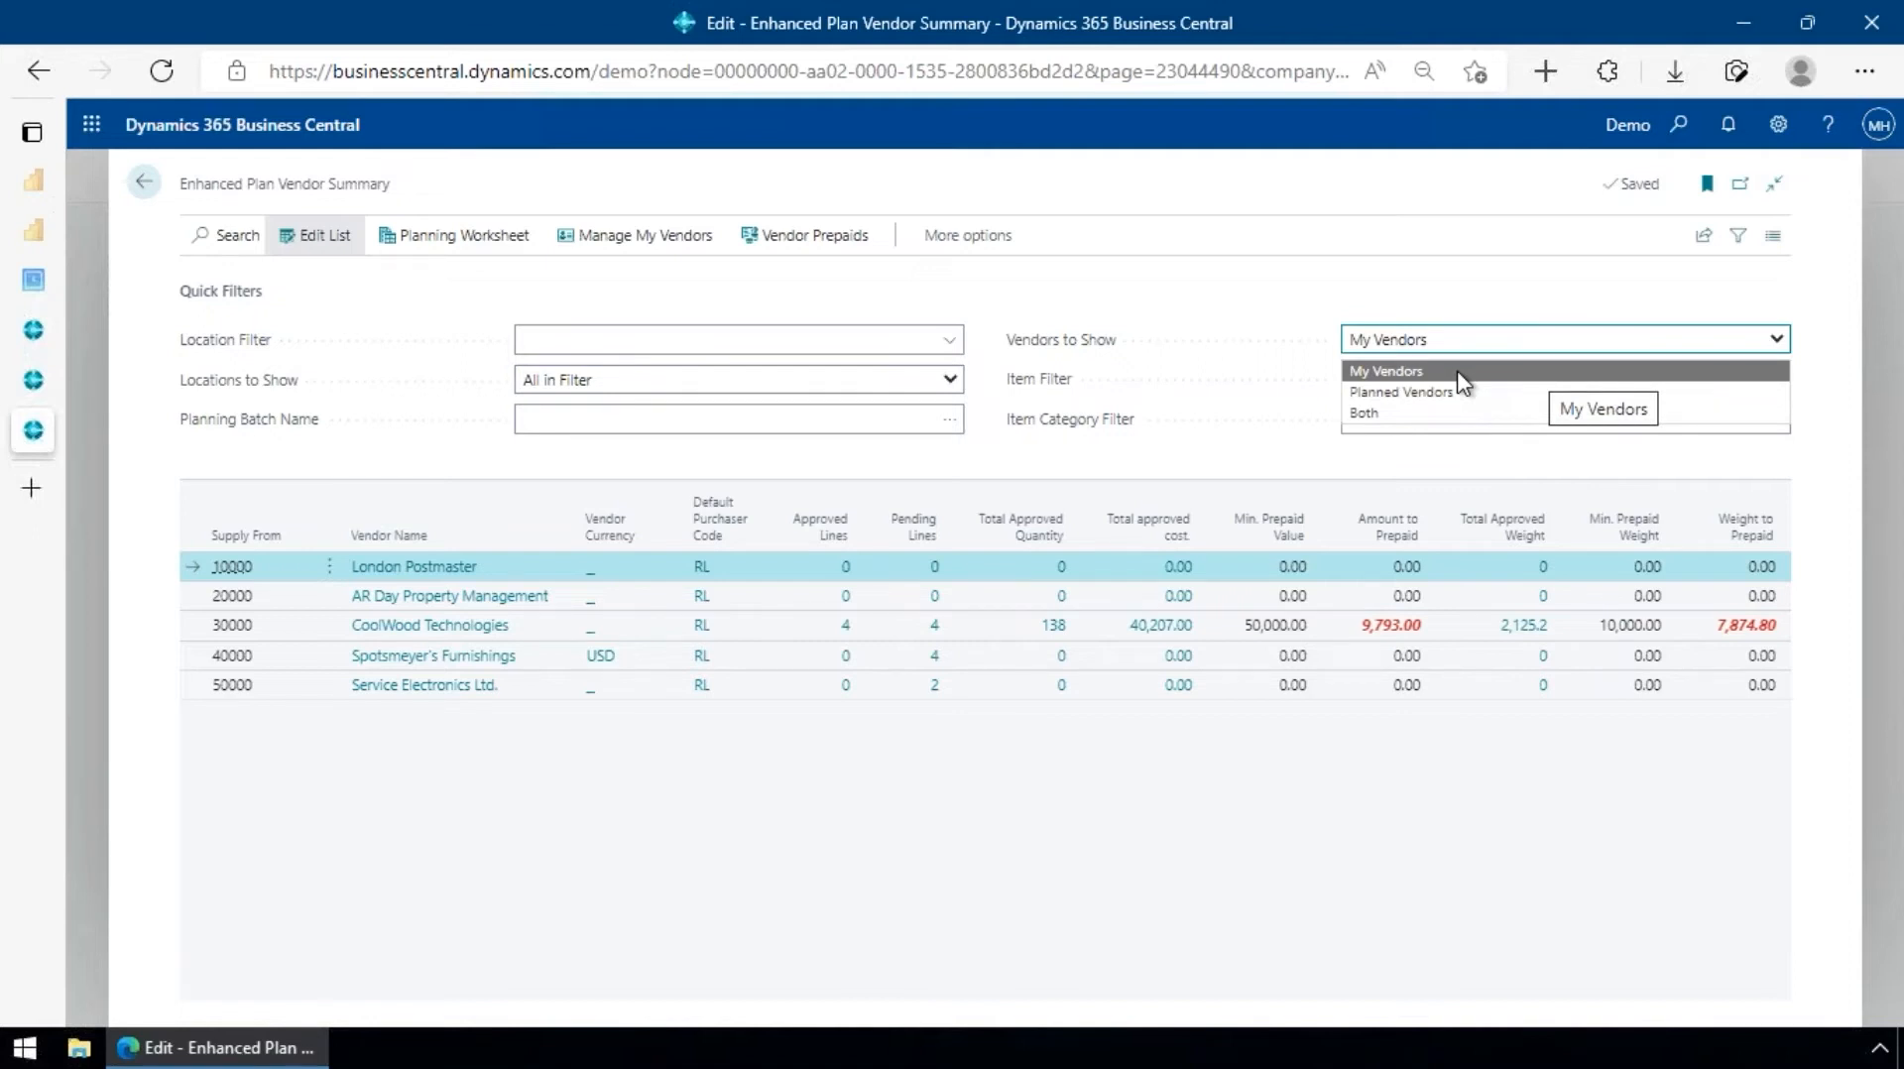
click(1435, 261)
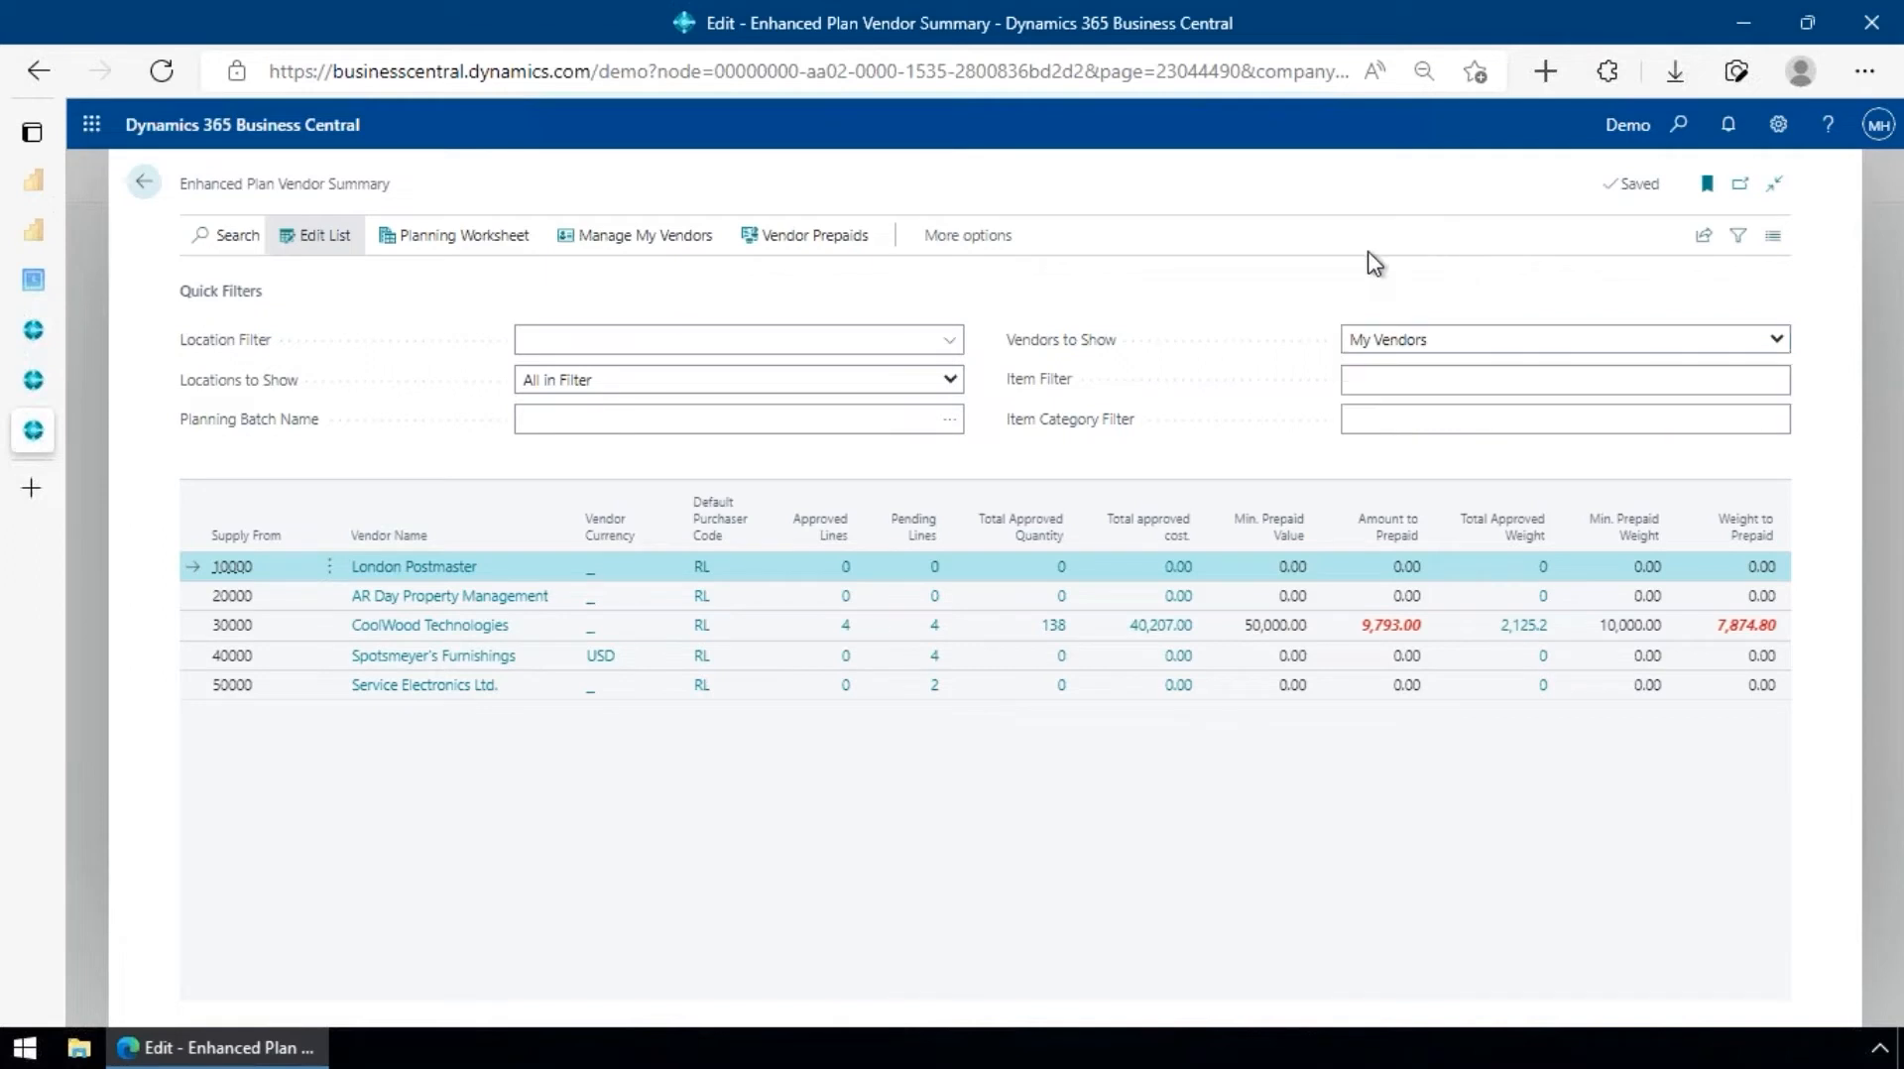
- Check the My Vendors list and the Vendors to Show options, keeping My Vendors
click(656, 243)
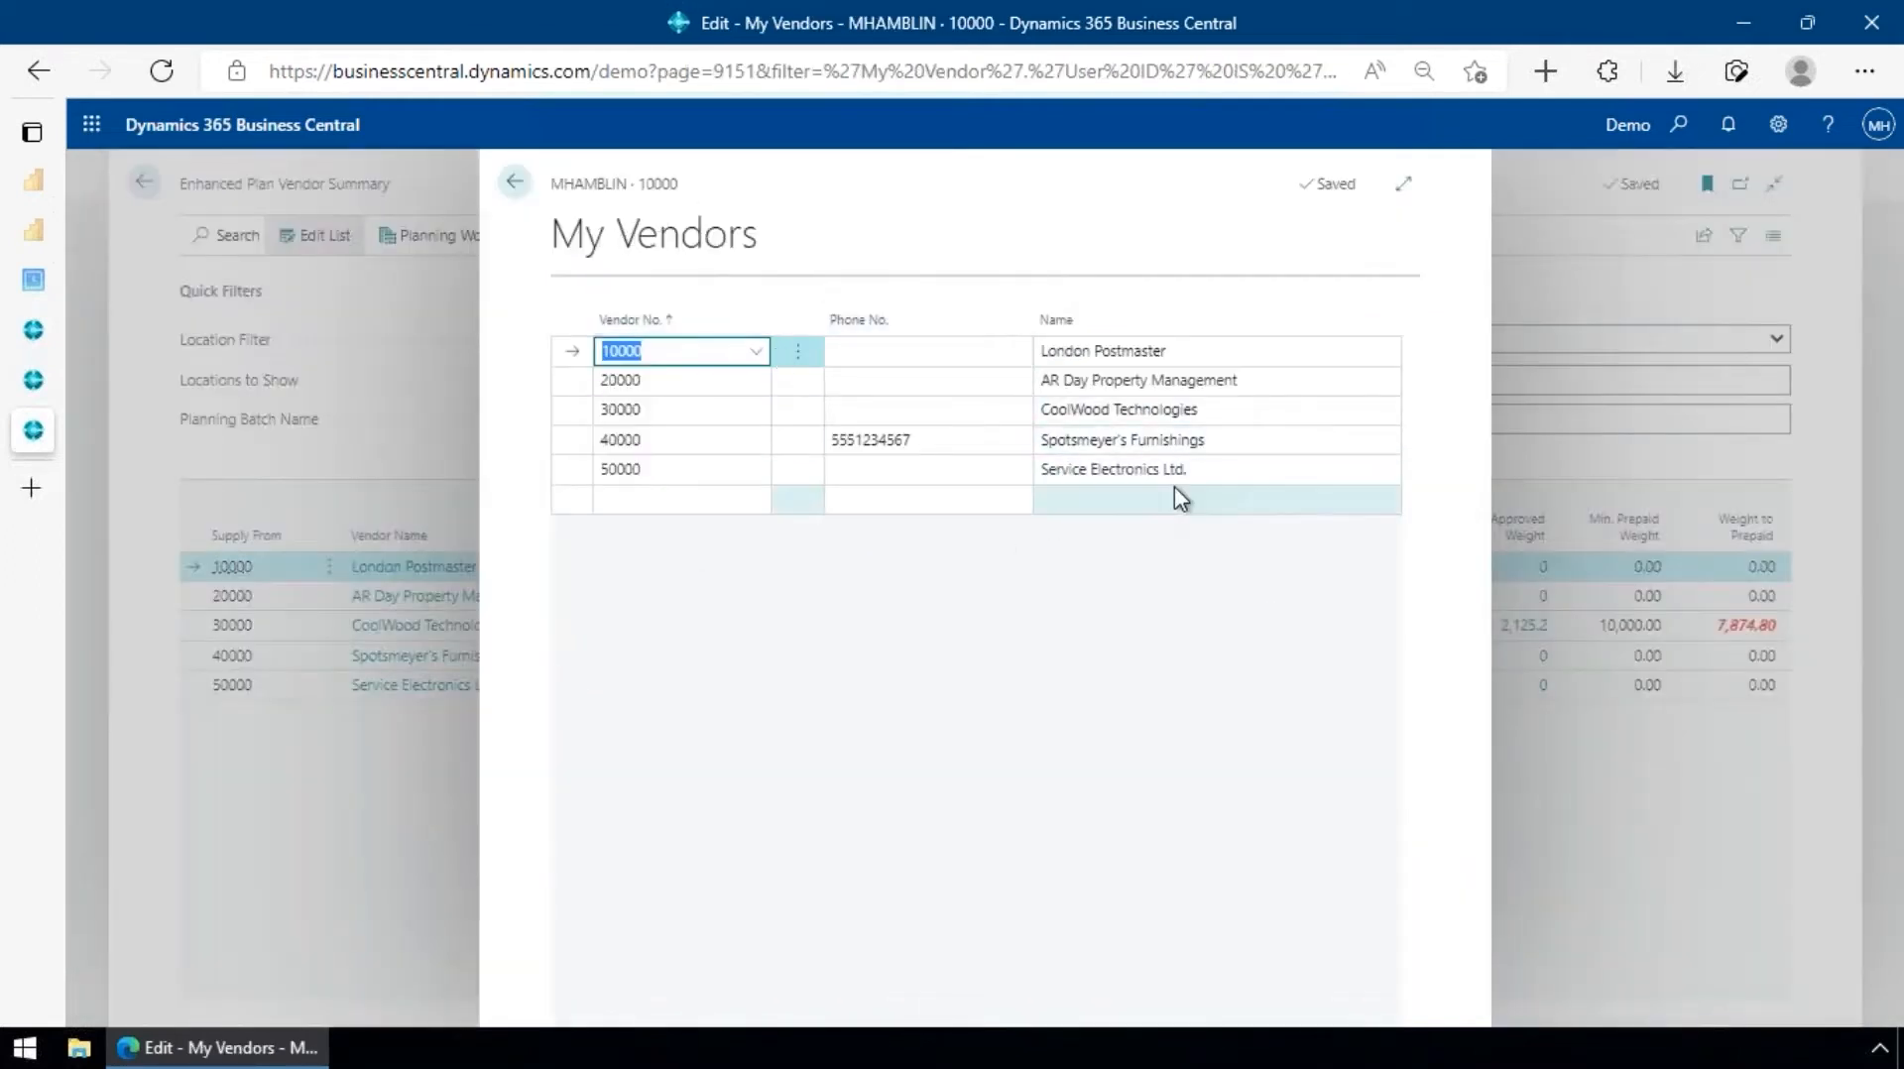
key(Escape)
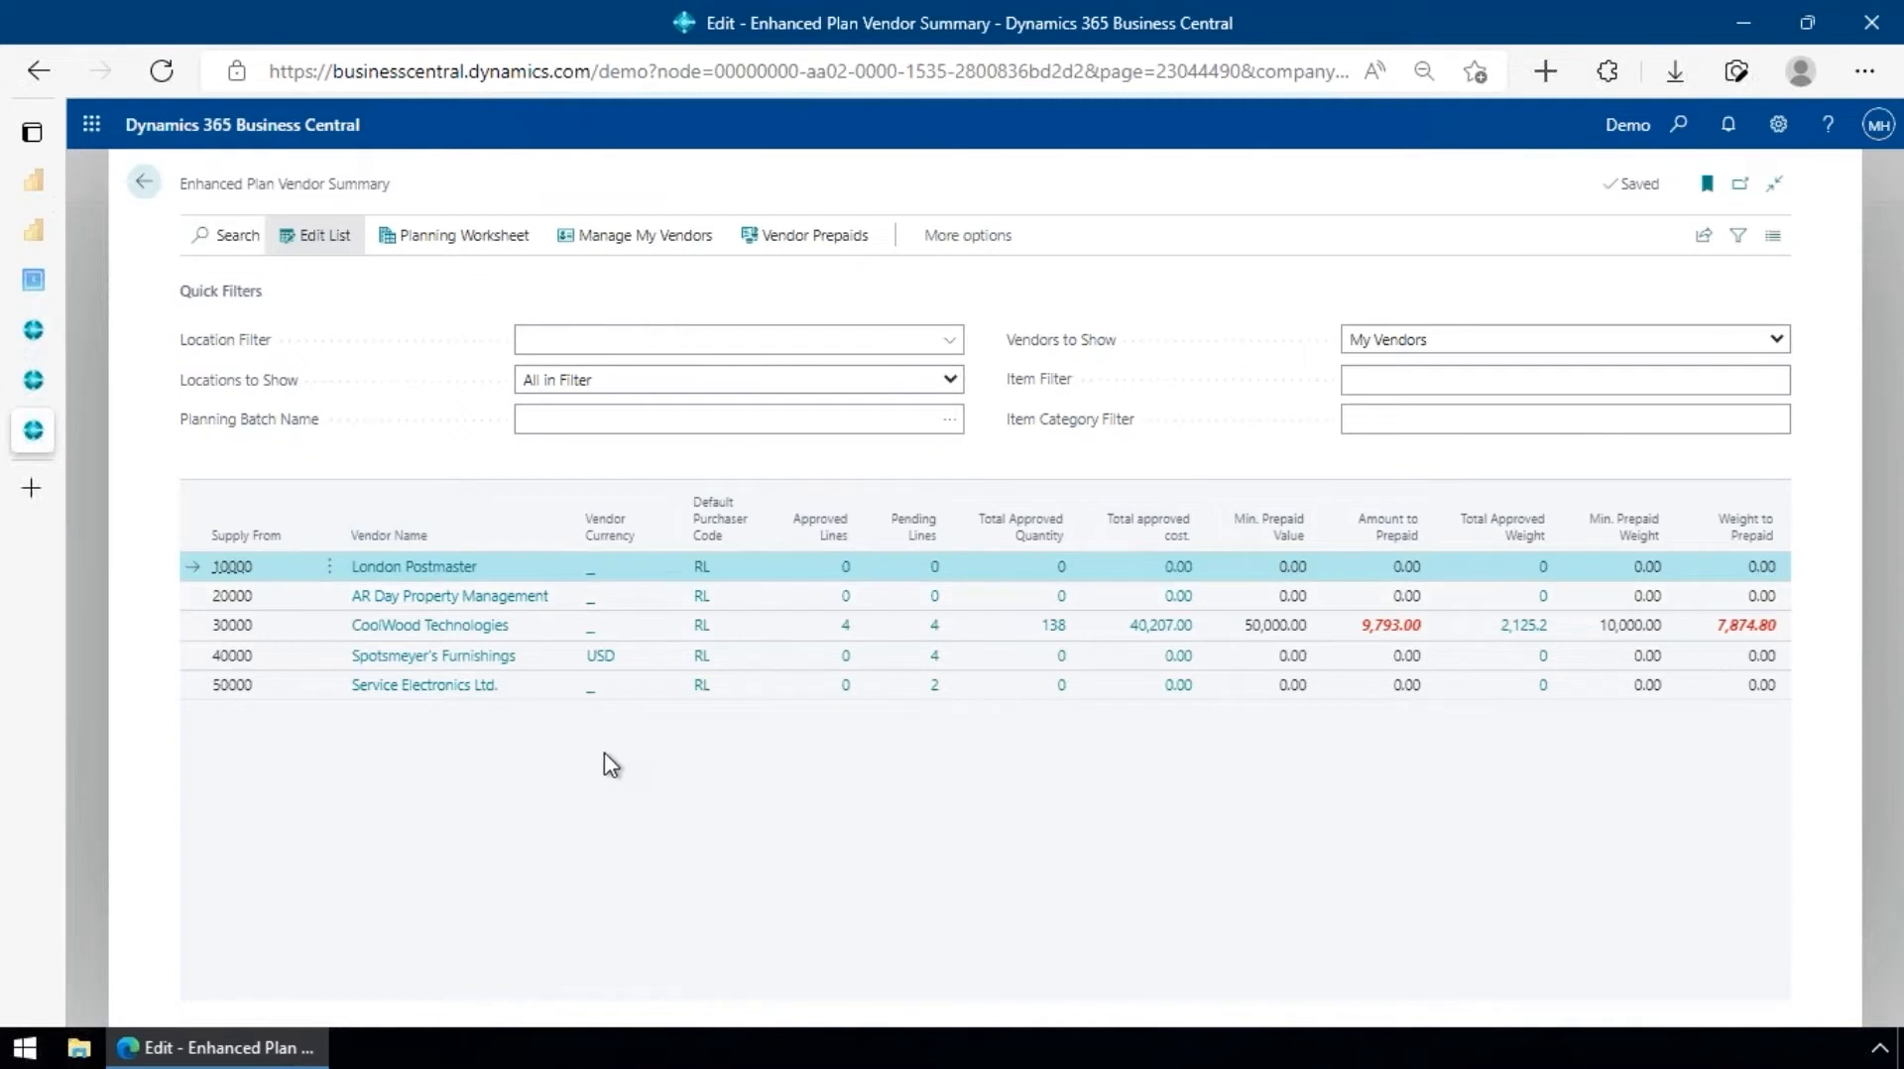
click(1774, 342)
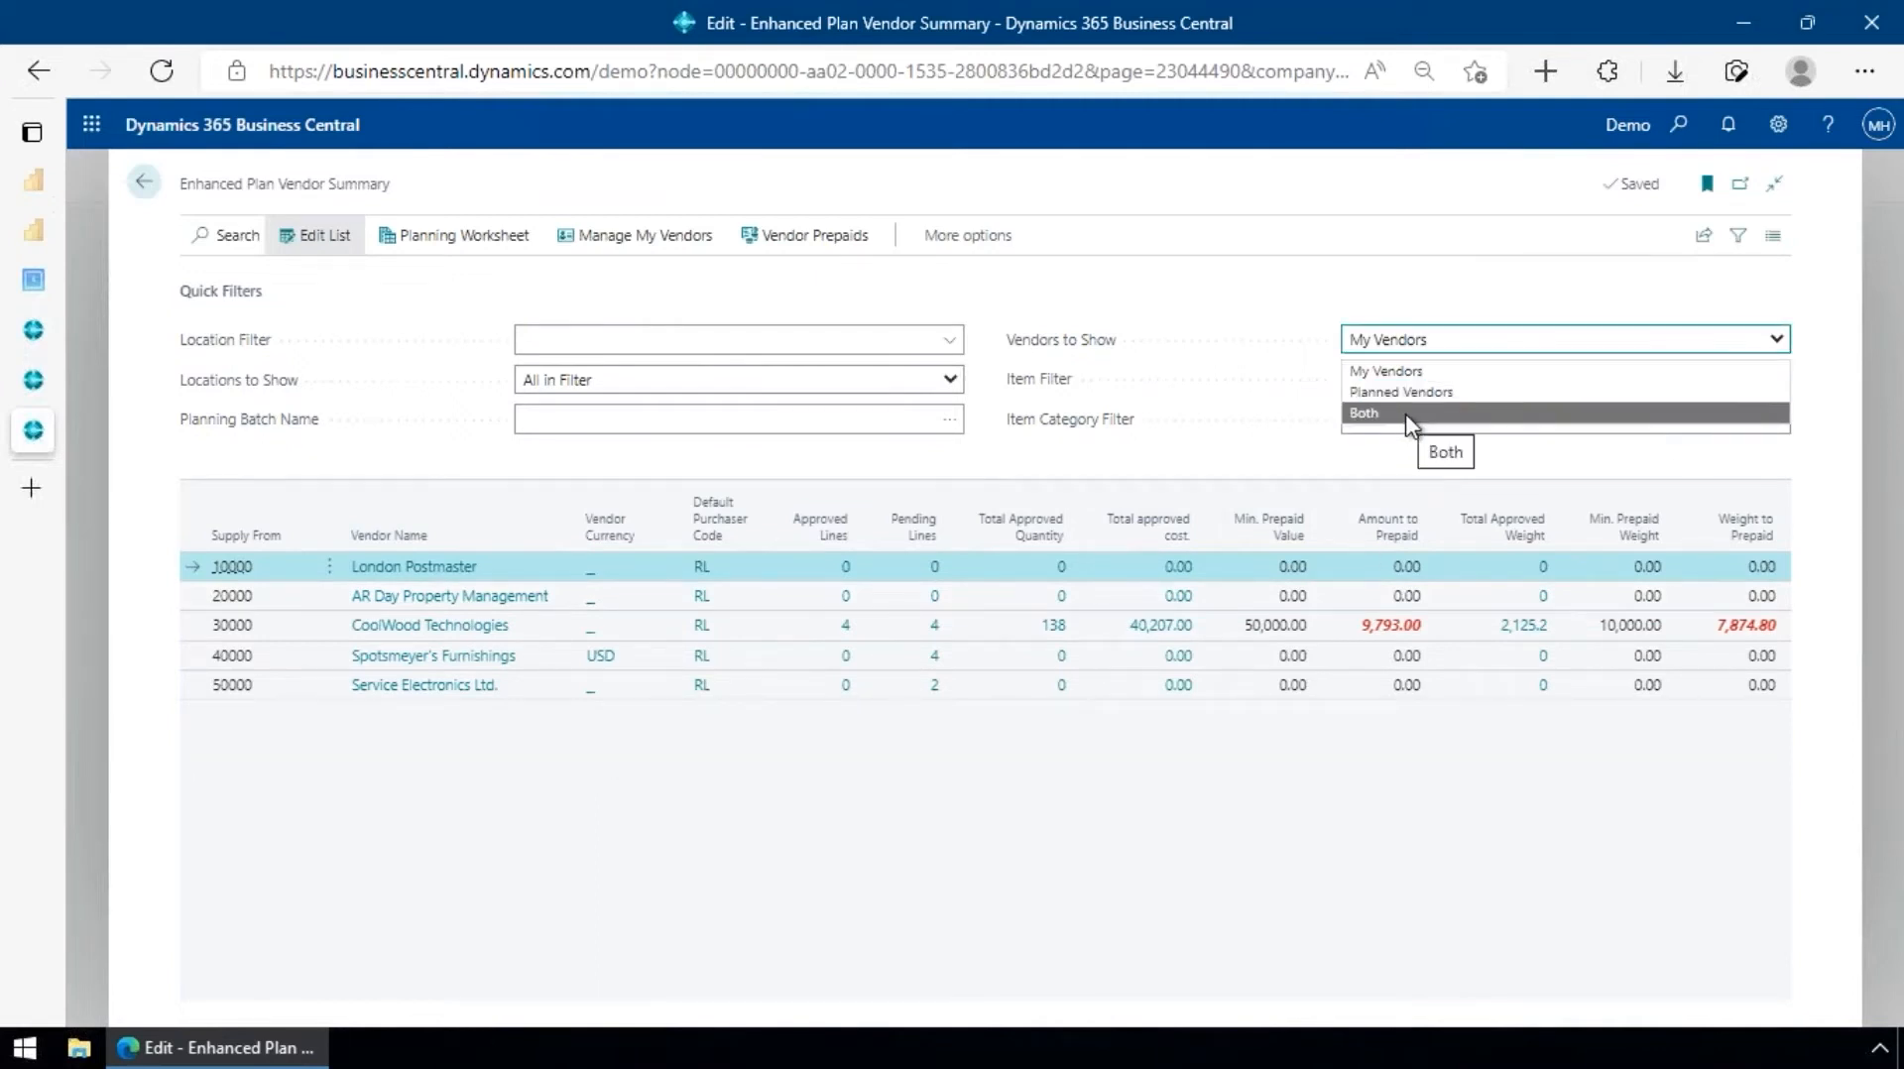
click(1465, 823)
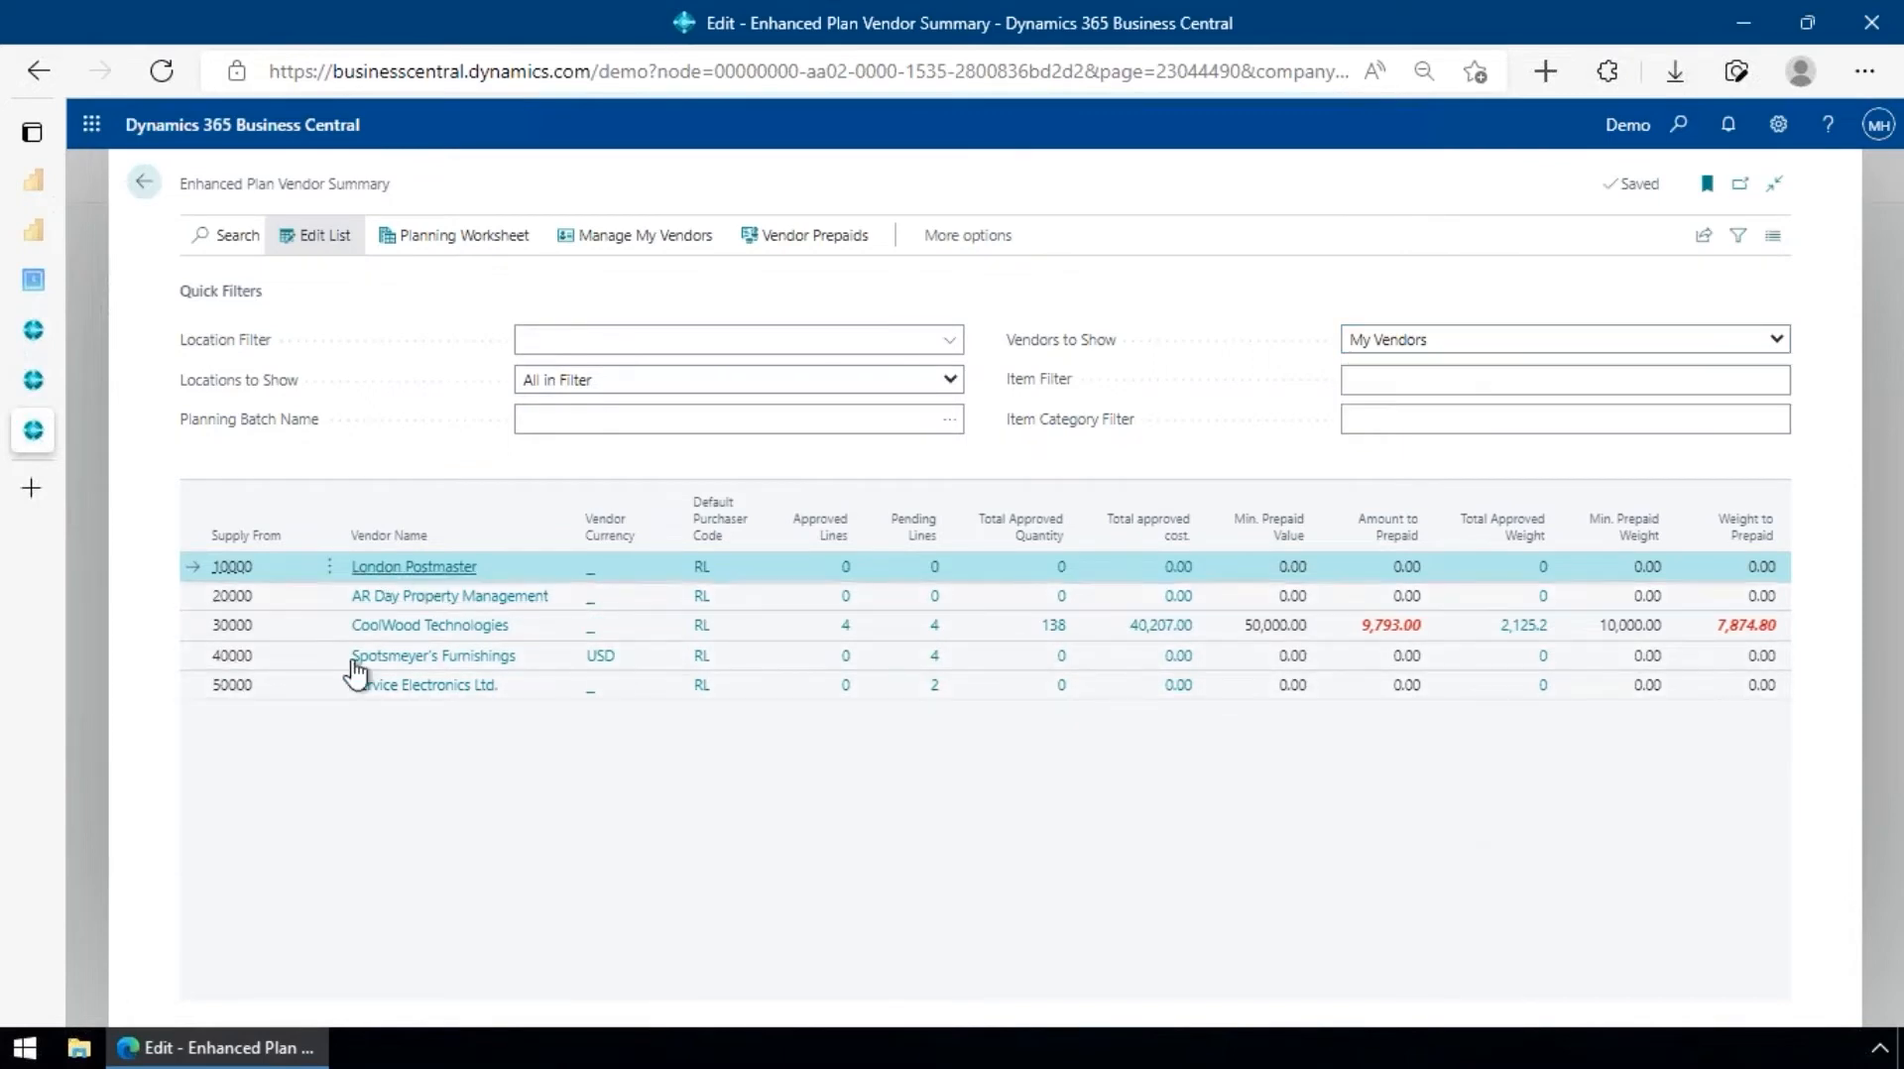
- Open the planning worksheet for CoolWood Technologies, check its processing actions, availability by location and vendor planning summary, and return to the vendor summary
click(1279, 631)
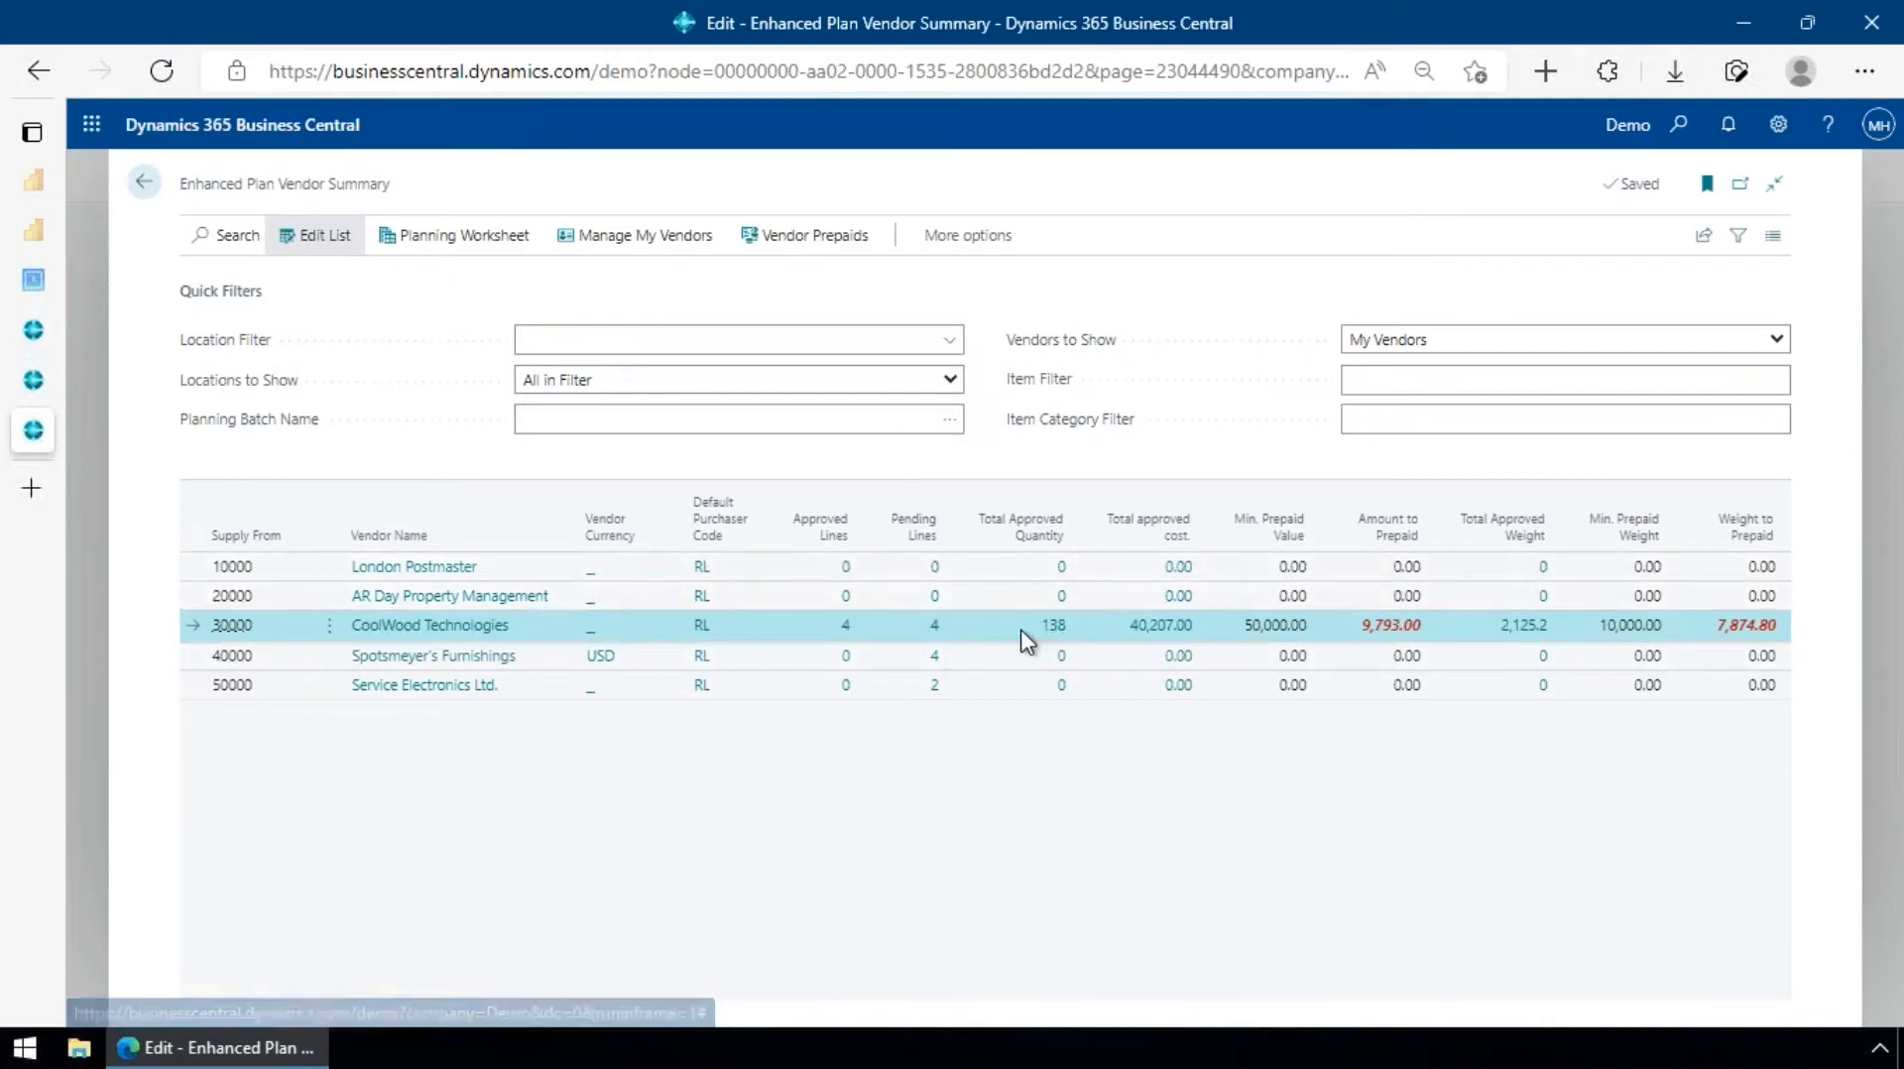
click(457, 247)
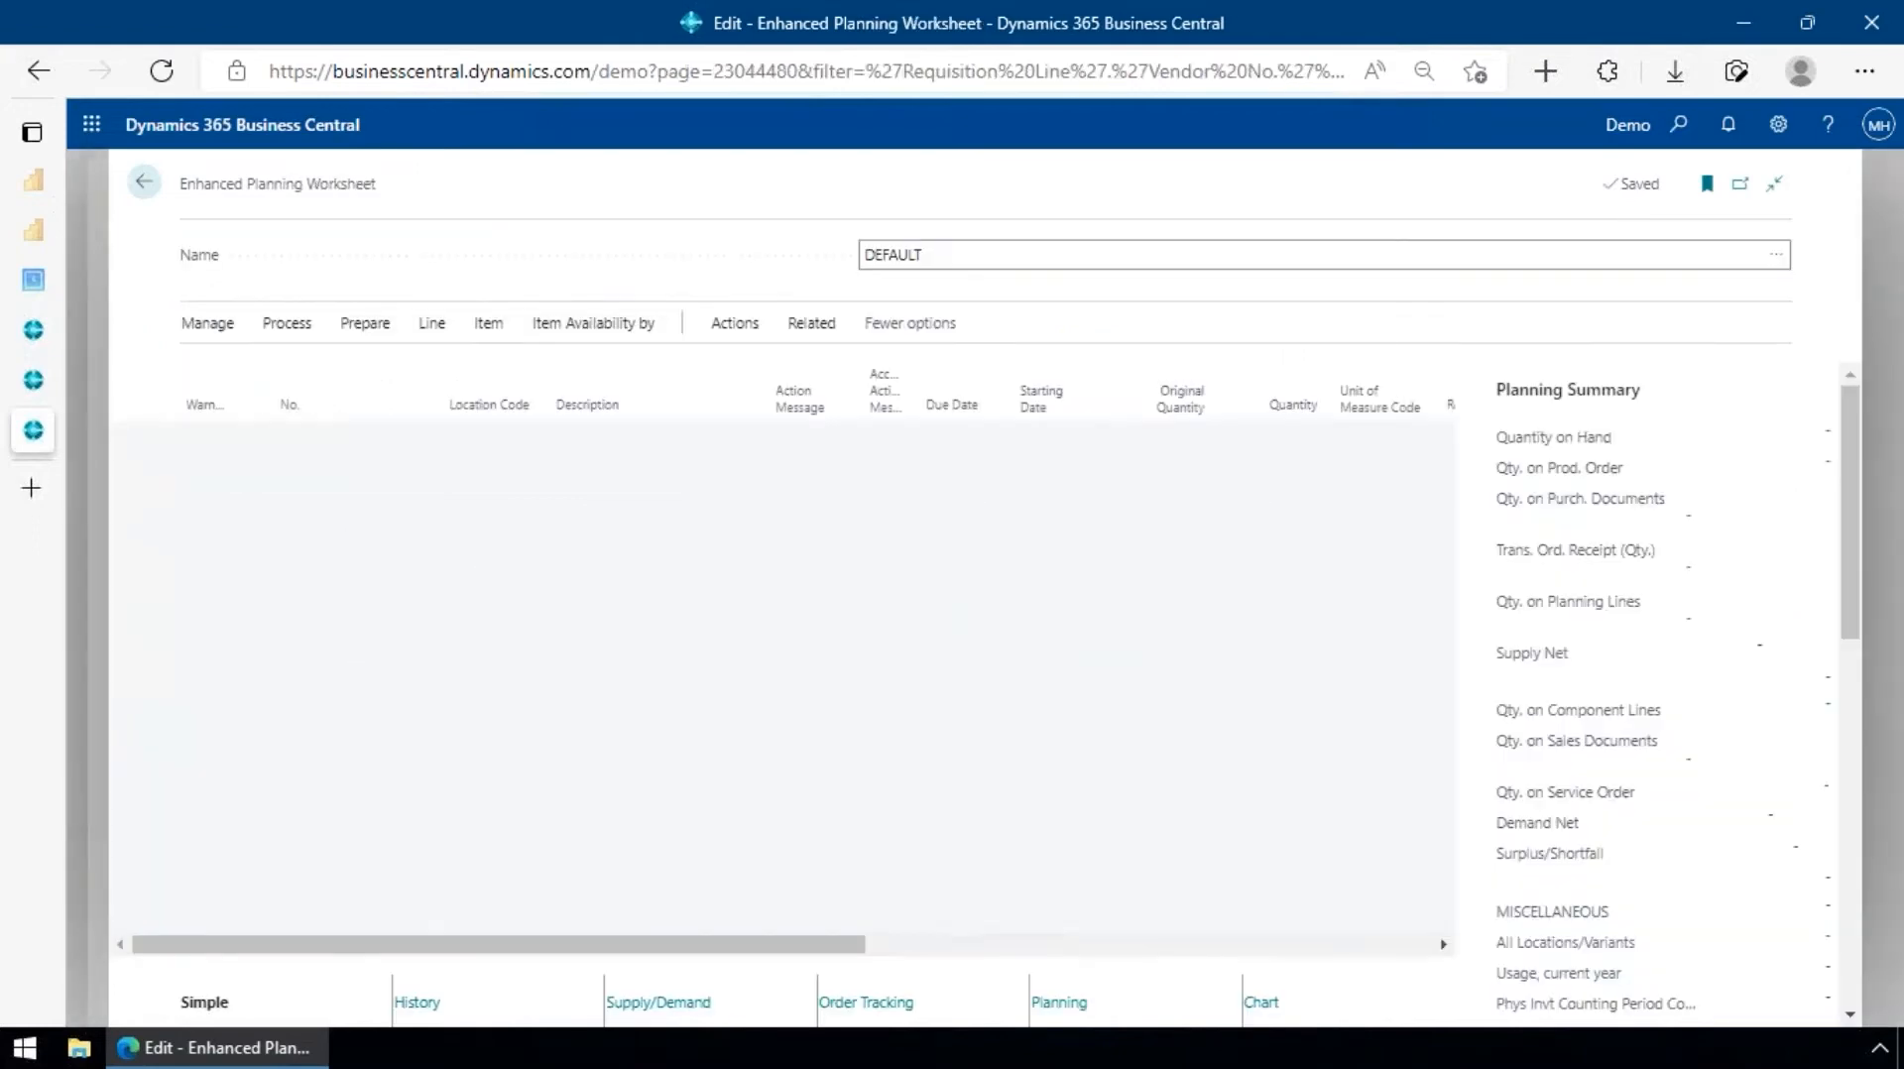
click(305, 336)
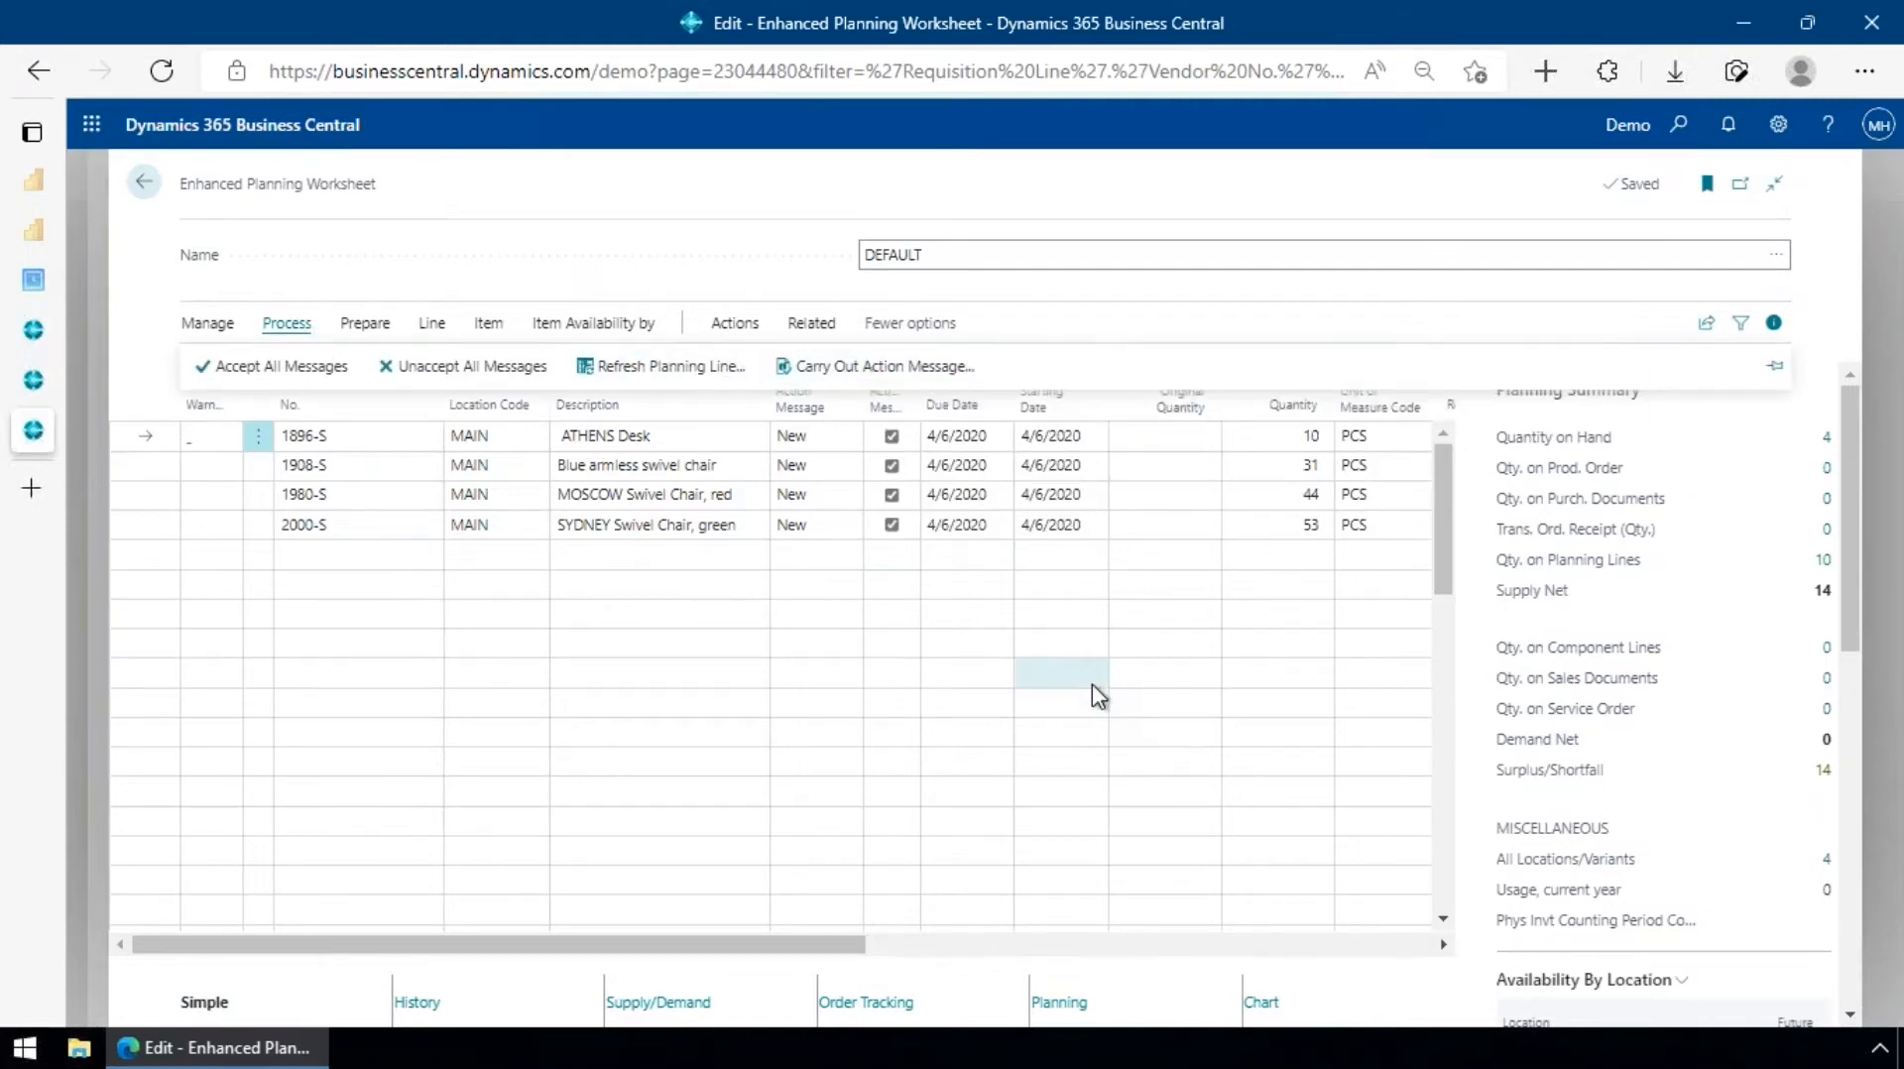
scroll(1670, 765, down, 4)
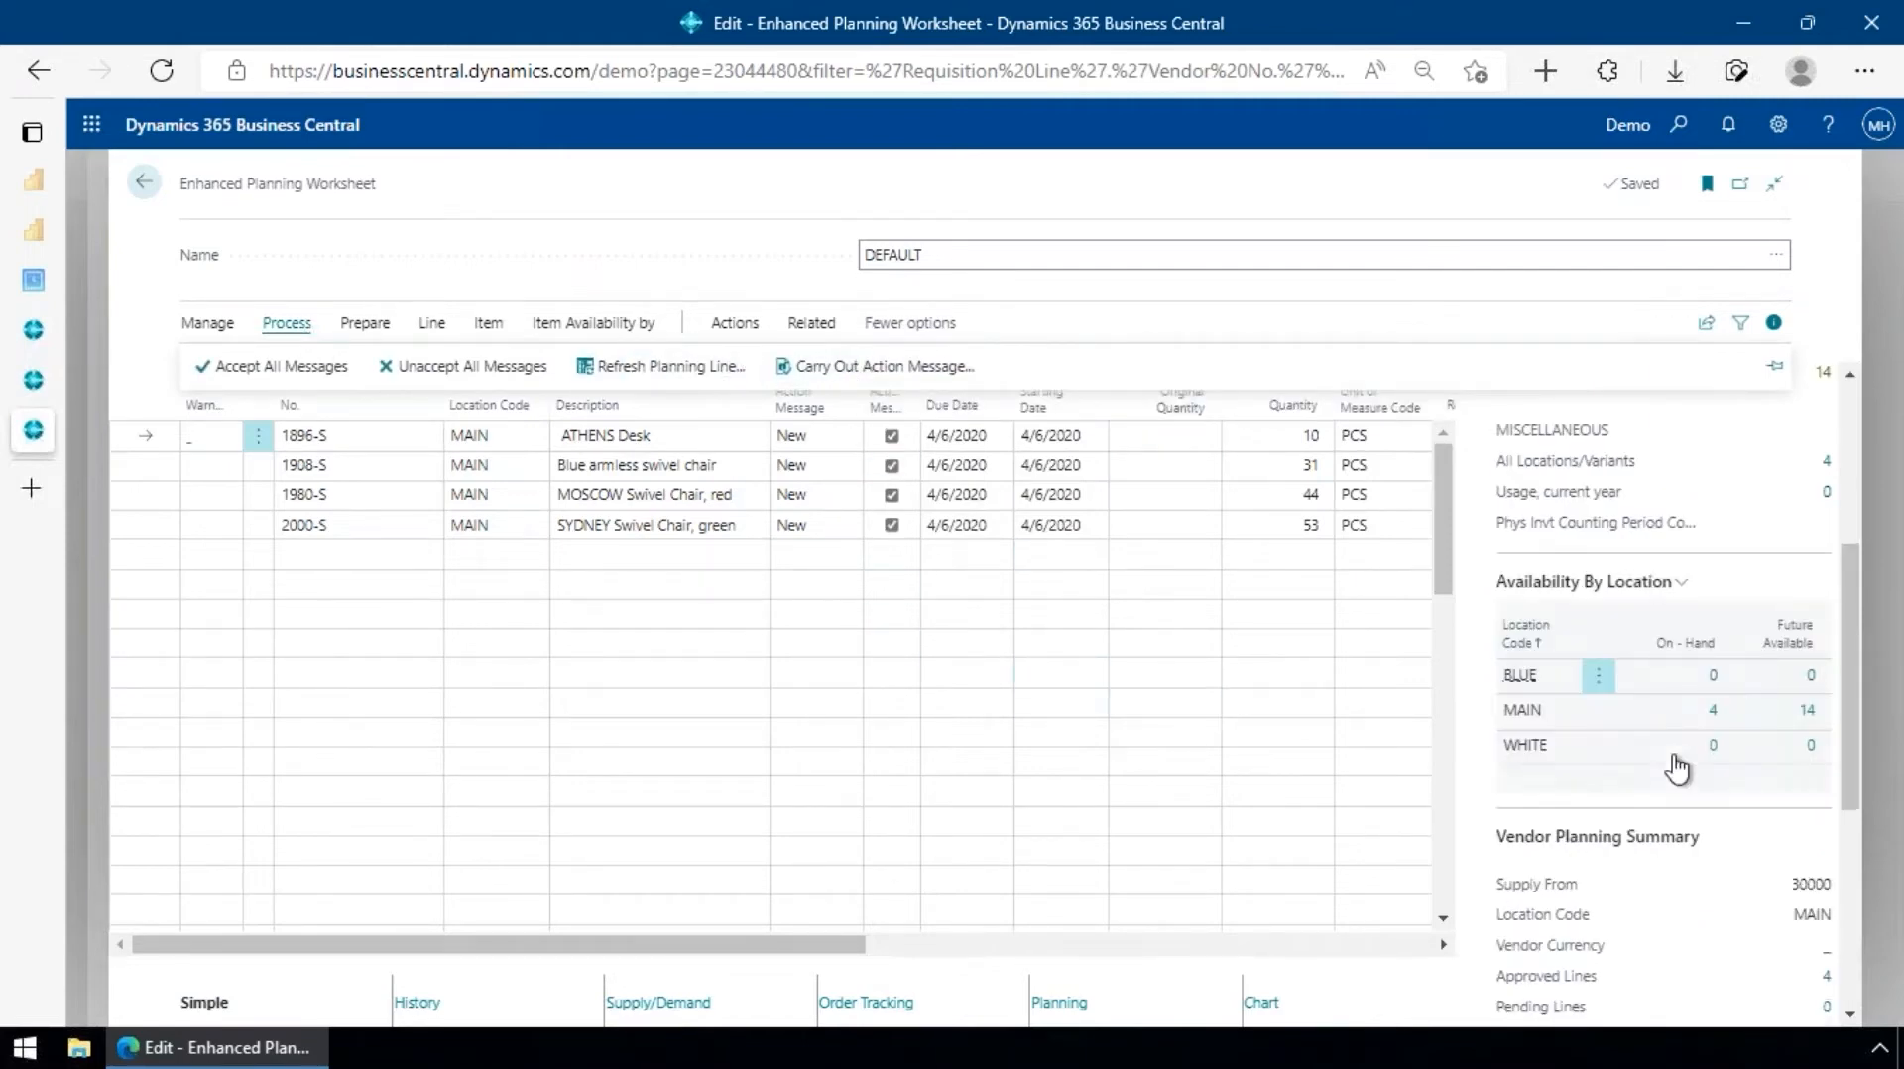
click(144, 182)
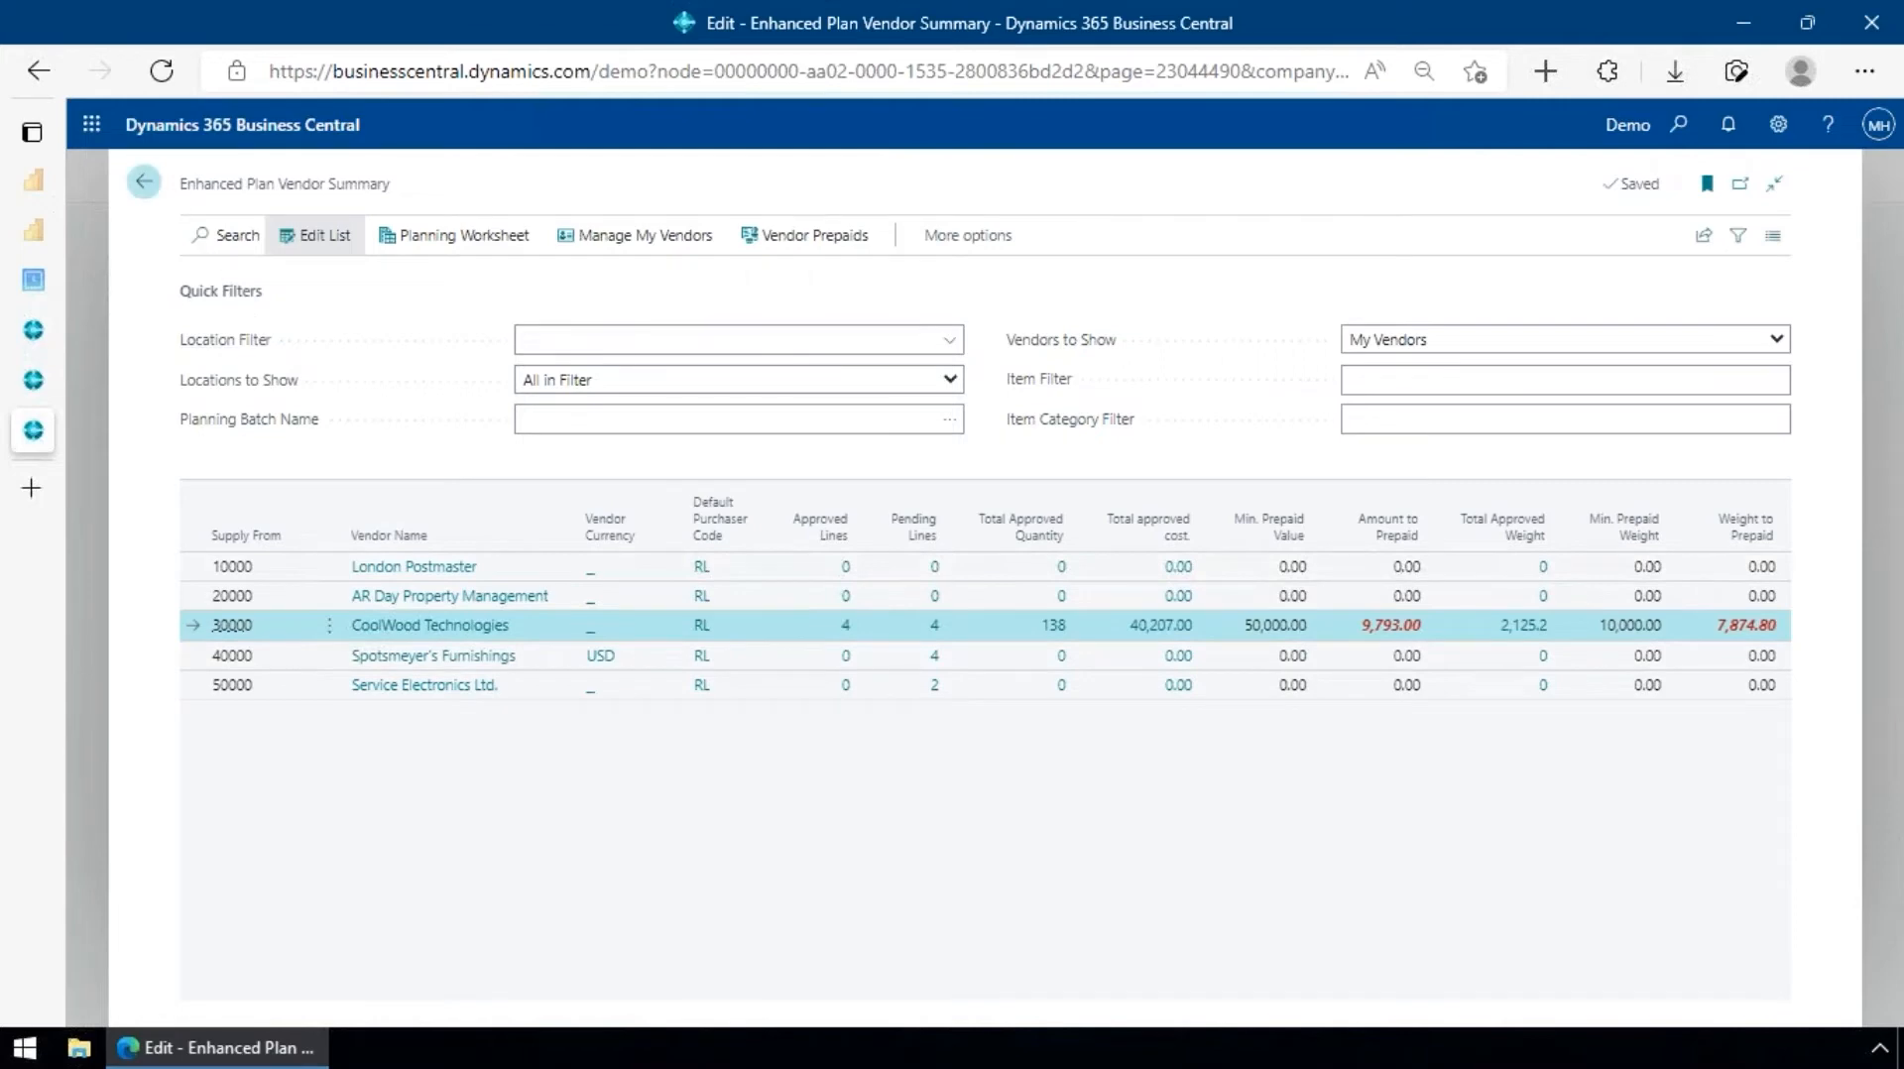
- Leave the Enhanced Plan Vendor Summary and open the Item Planning Review from the role center
click(143, 181)
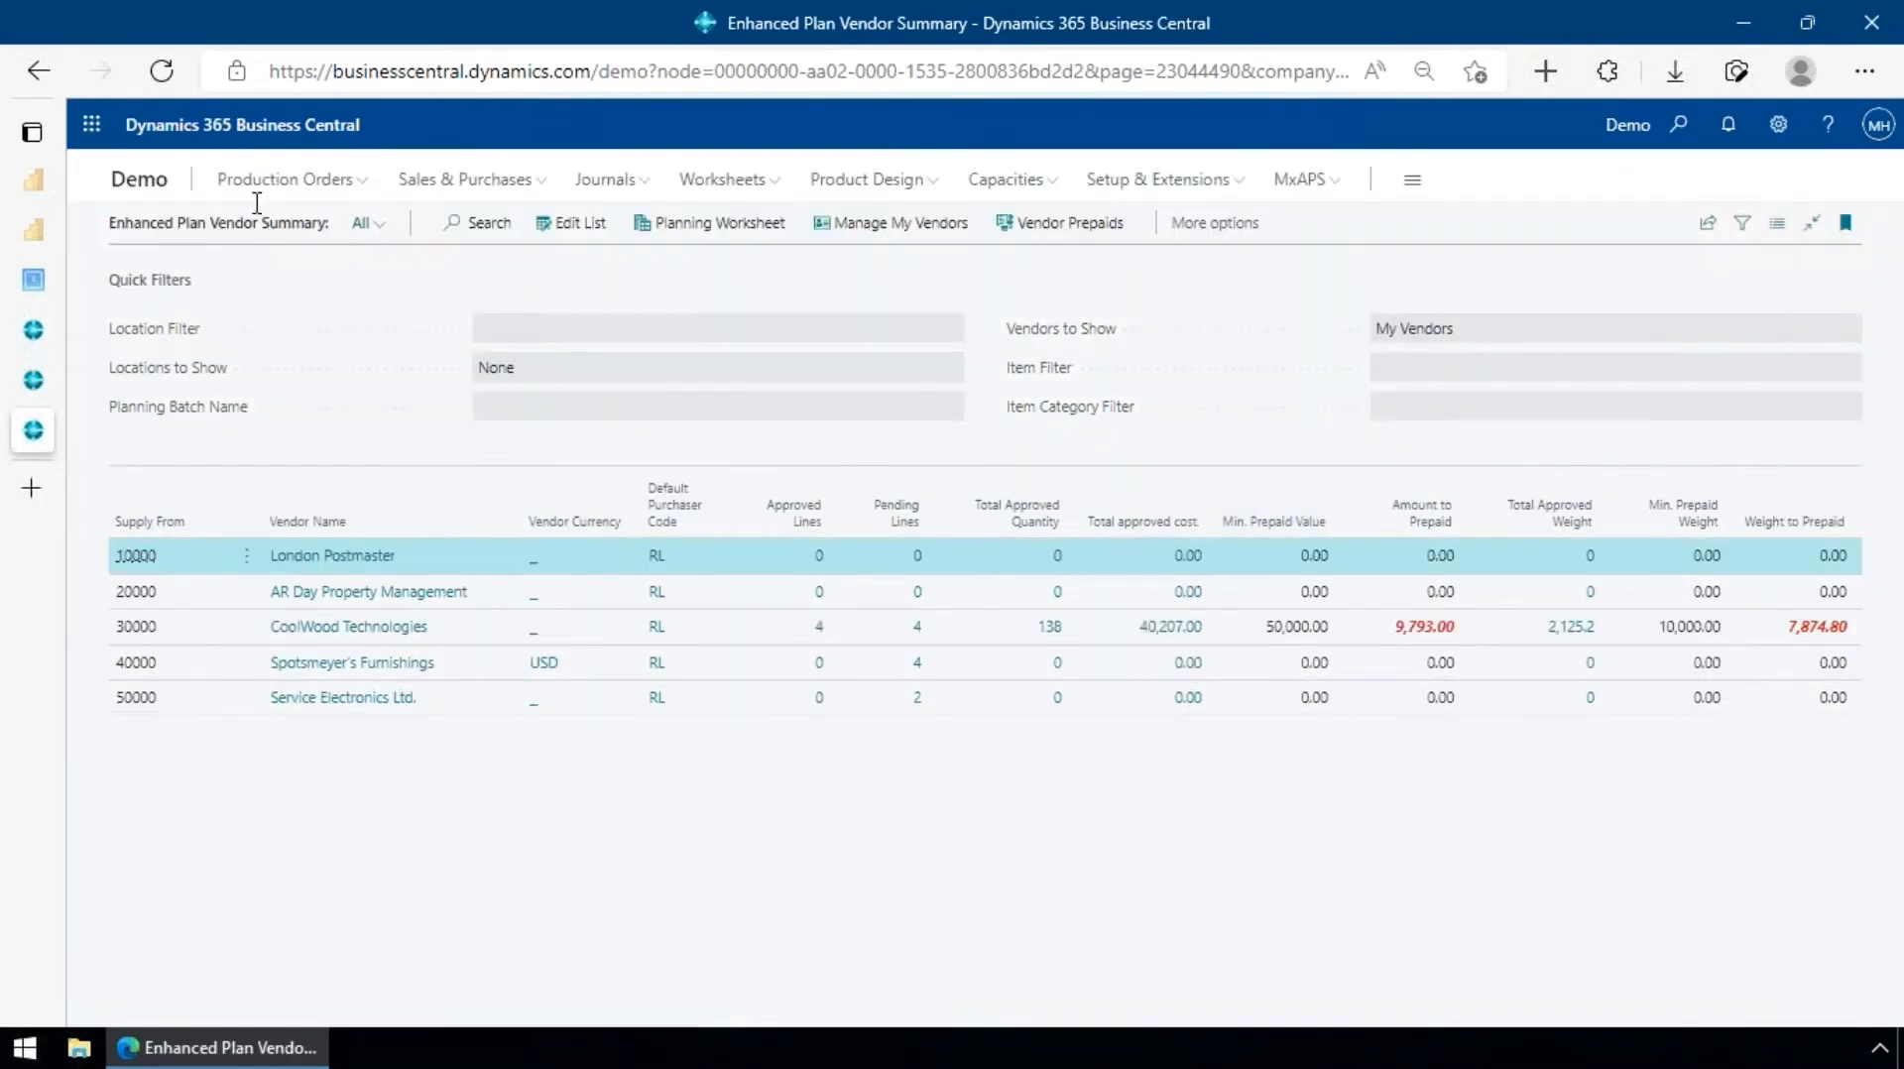
click(155, 185)
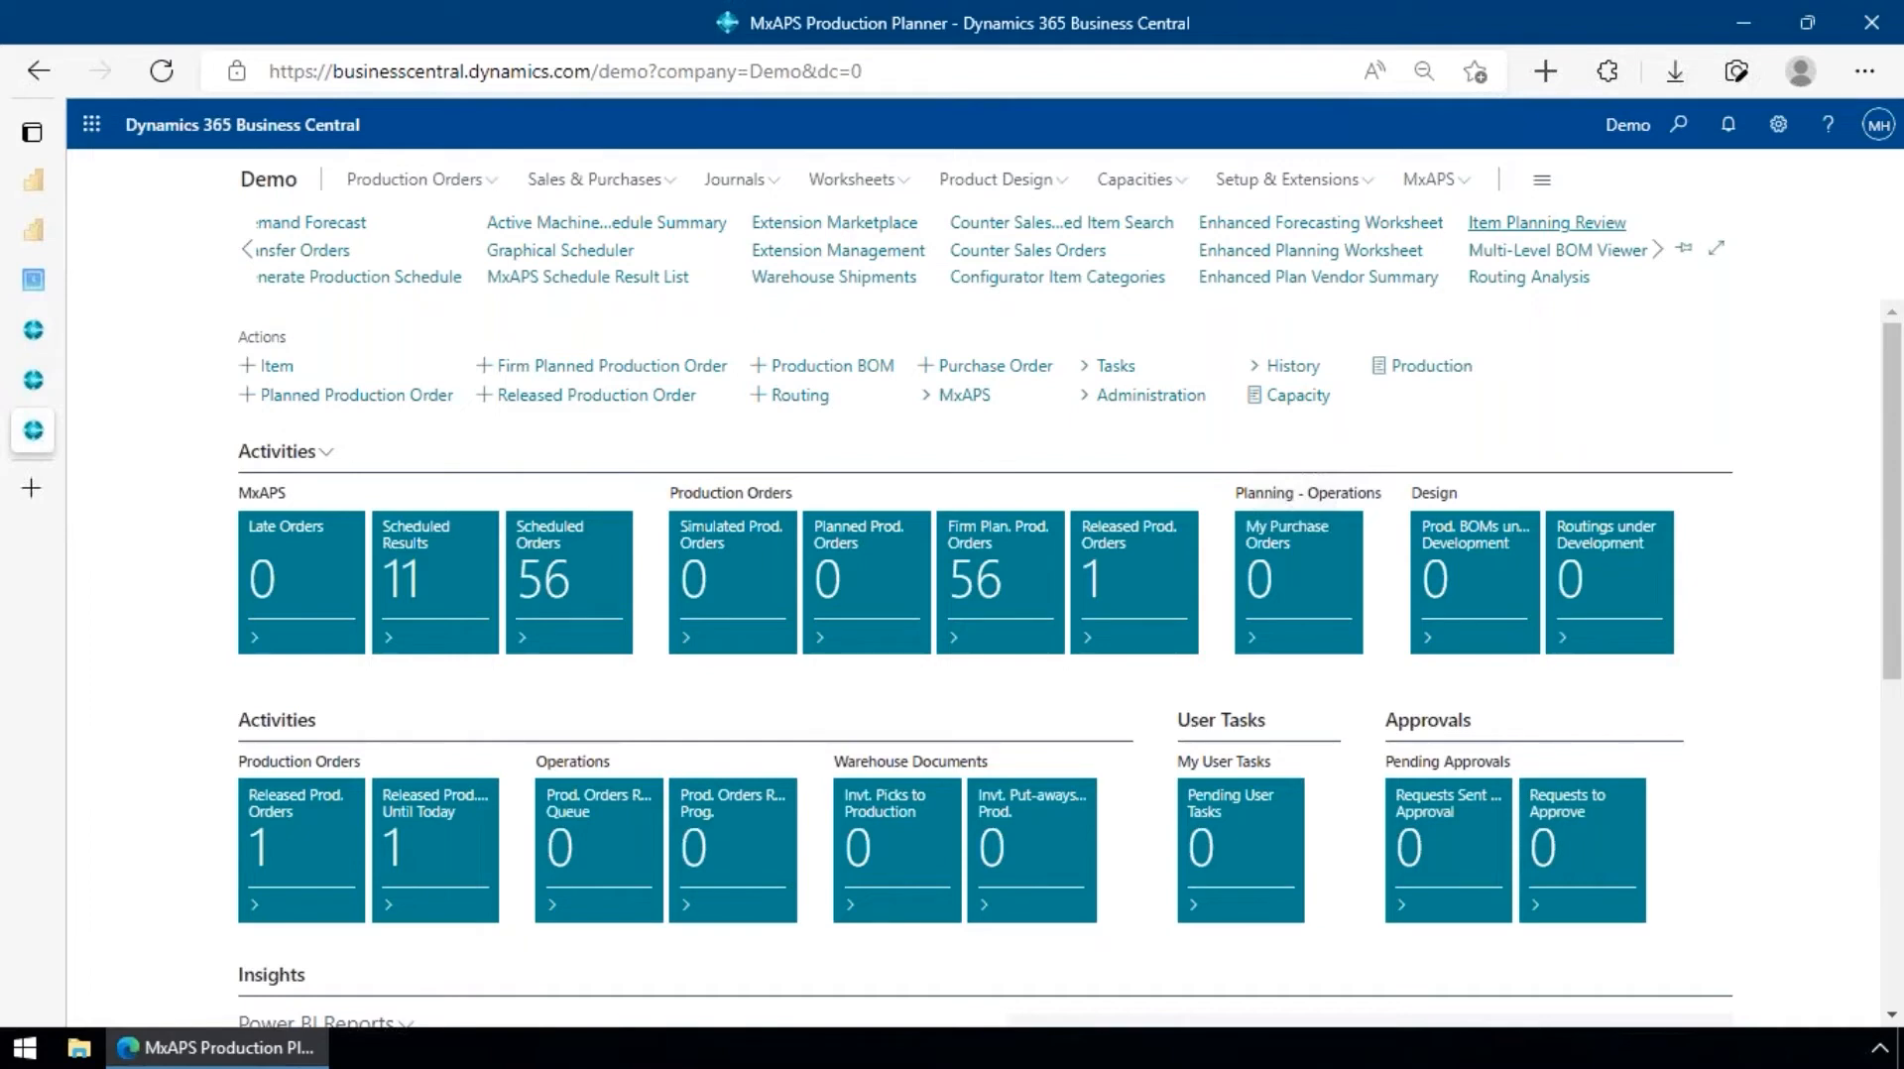
click(1548, 223)
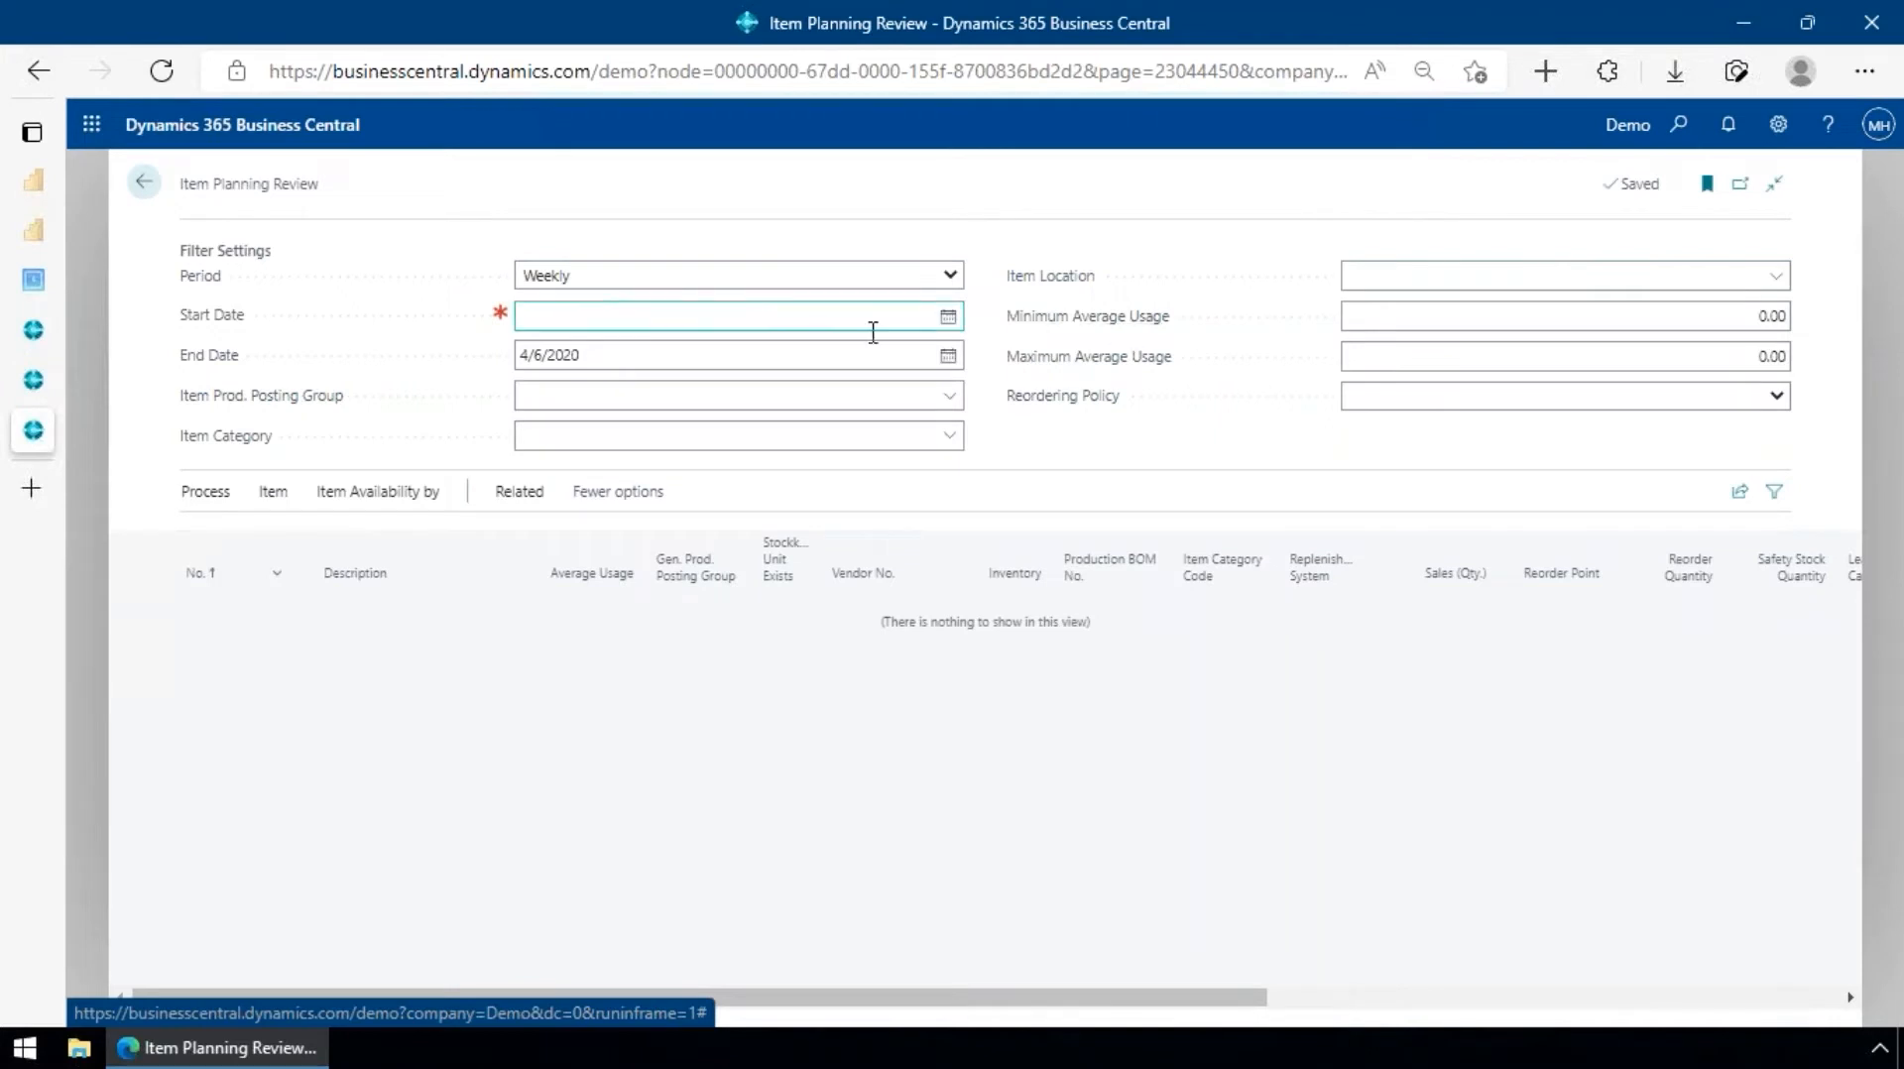
- Set the review's start date to 4/1/2020 and end date to 5/1/2020, and load the items
click(794, 314)
text(040120)
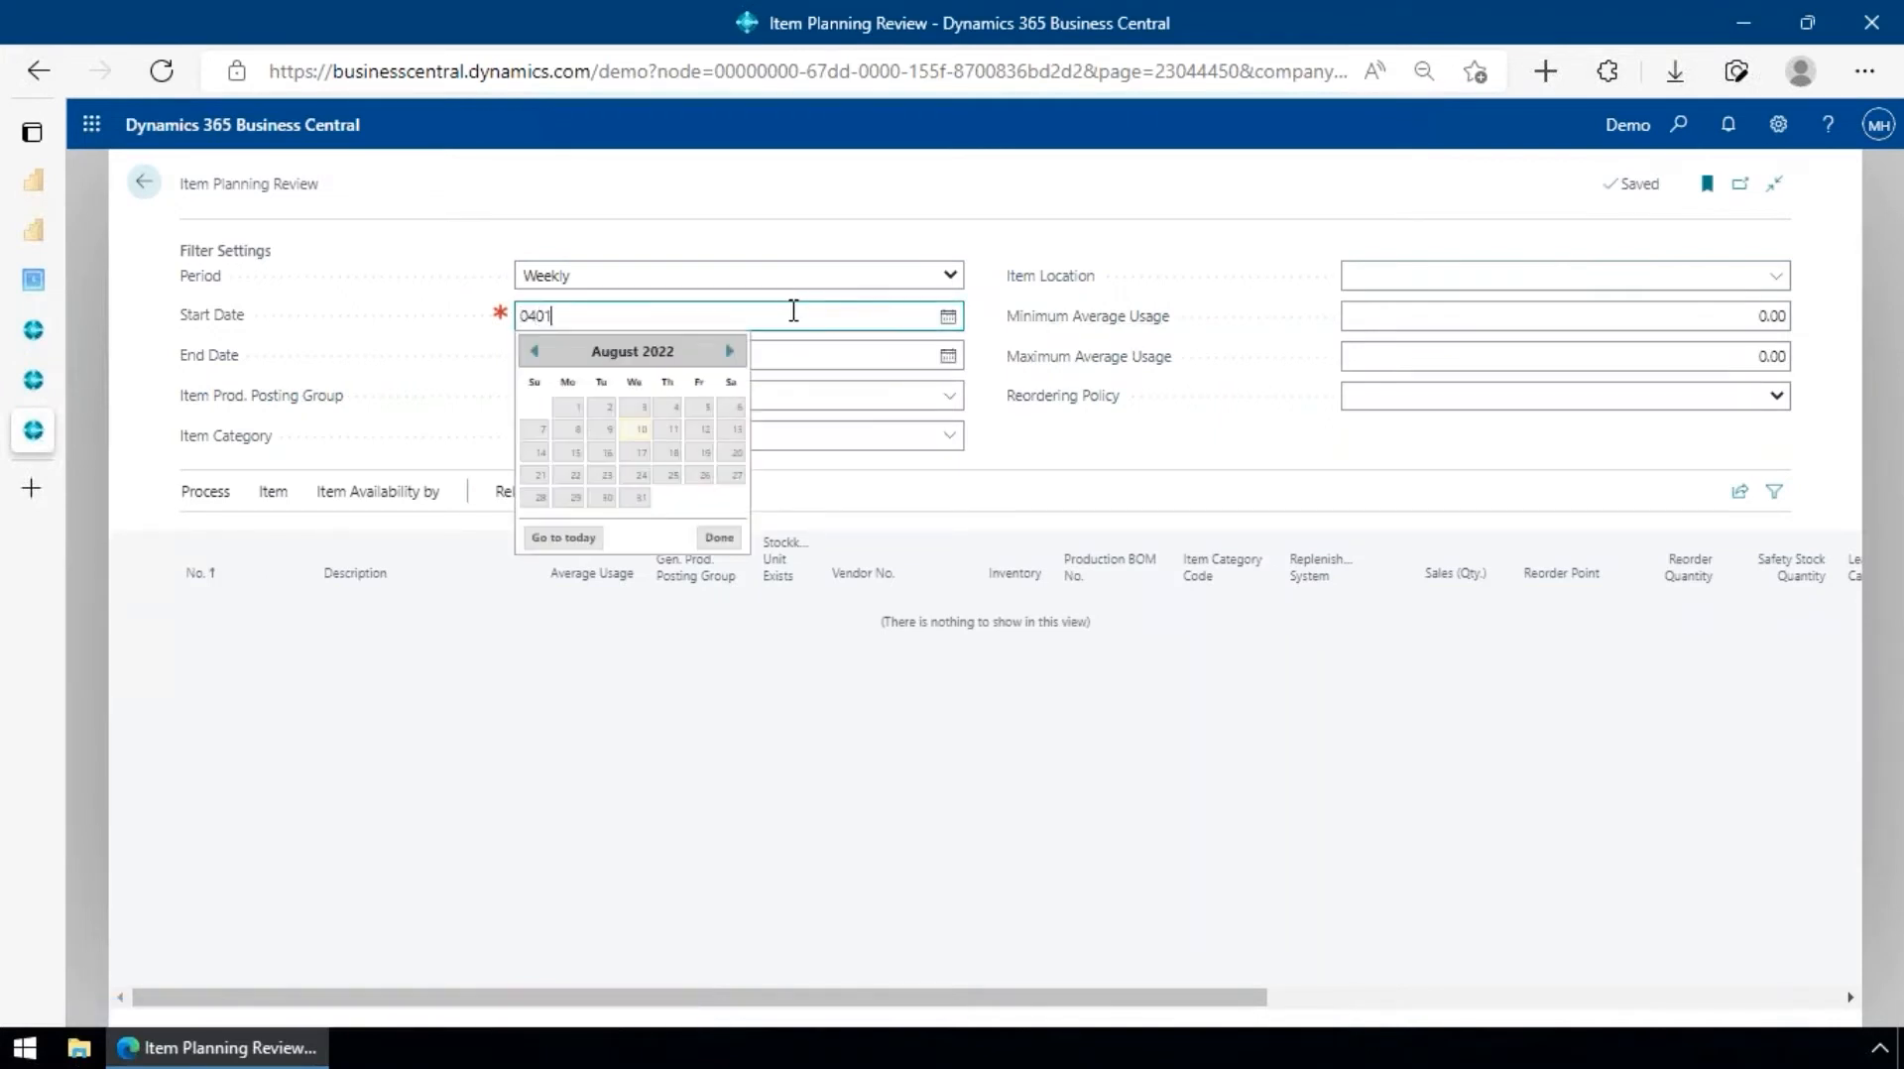
key(Tab)
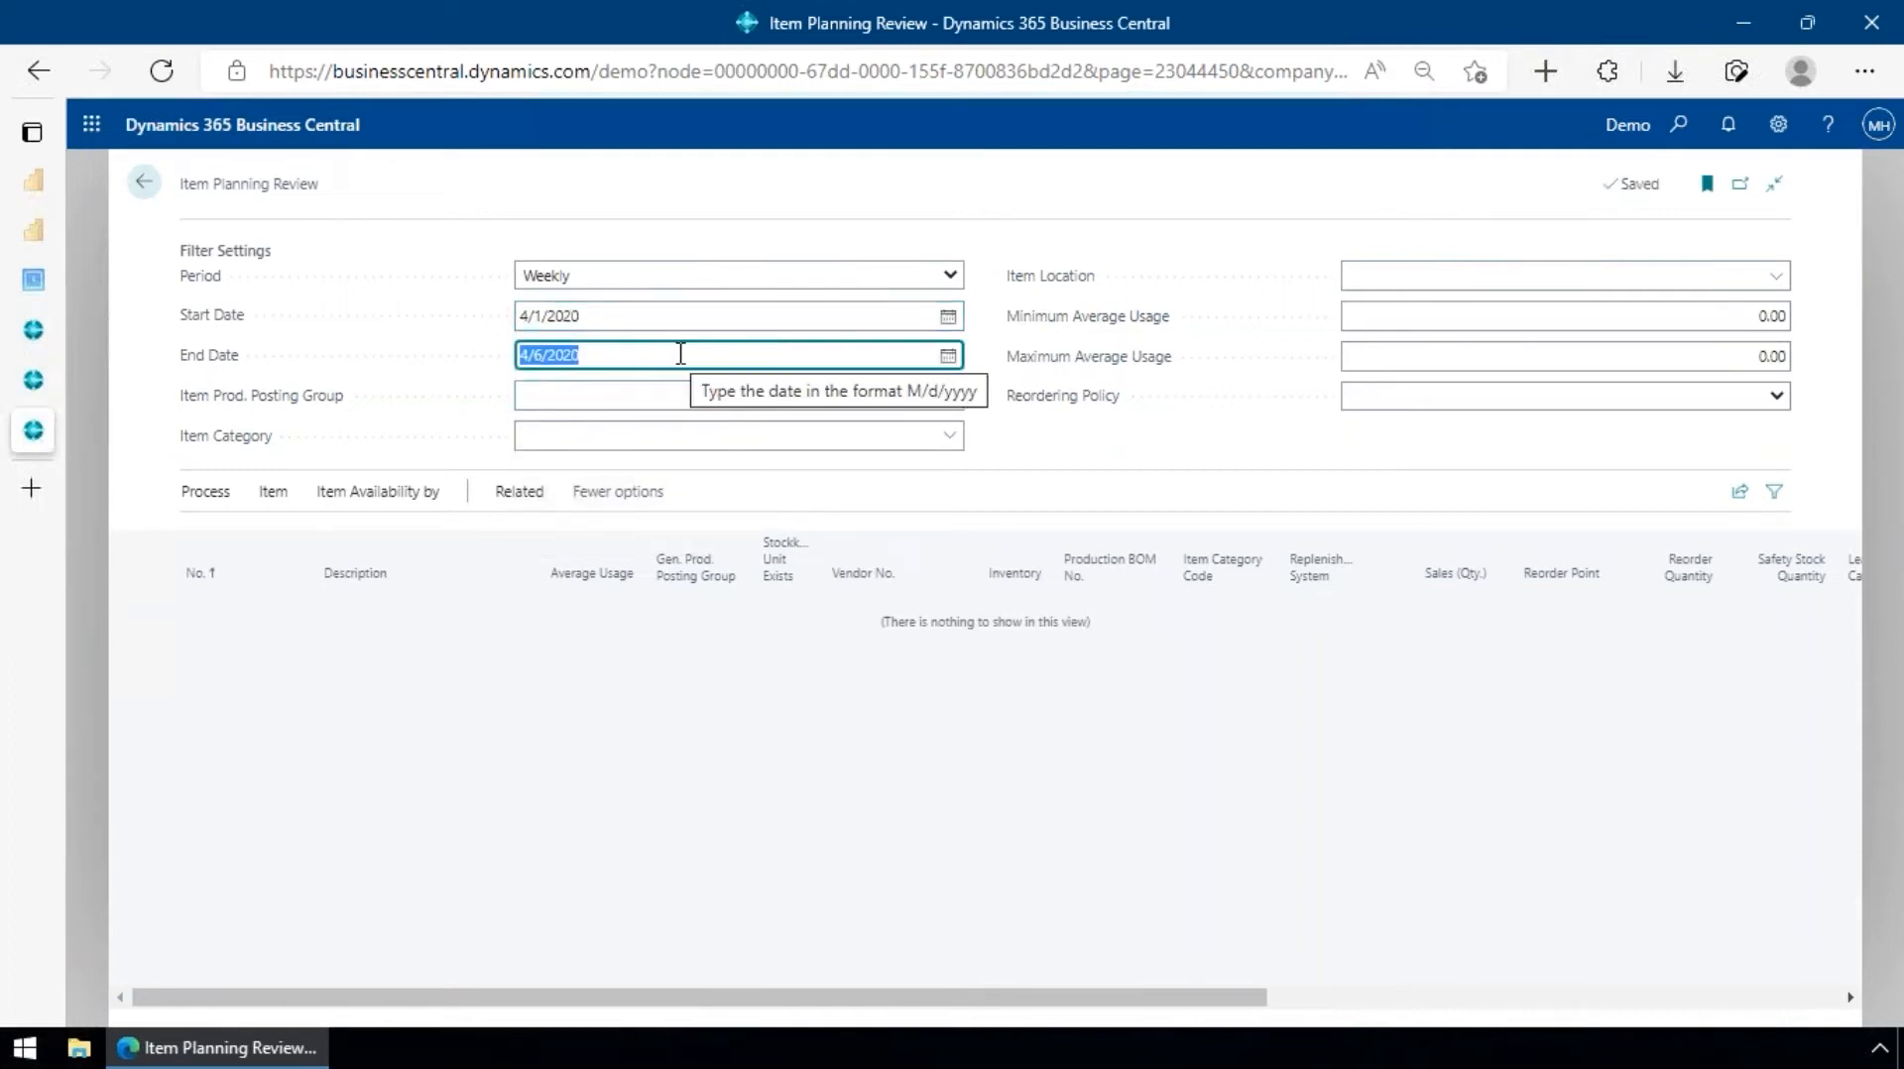
text(050120)
key(Tab)
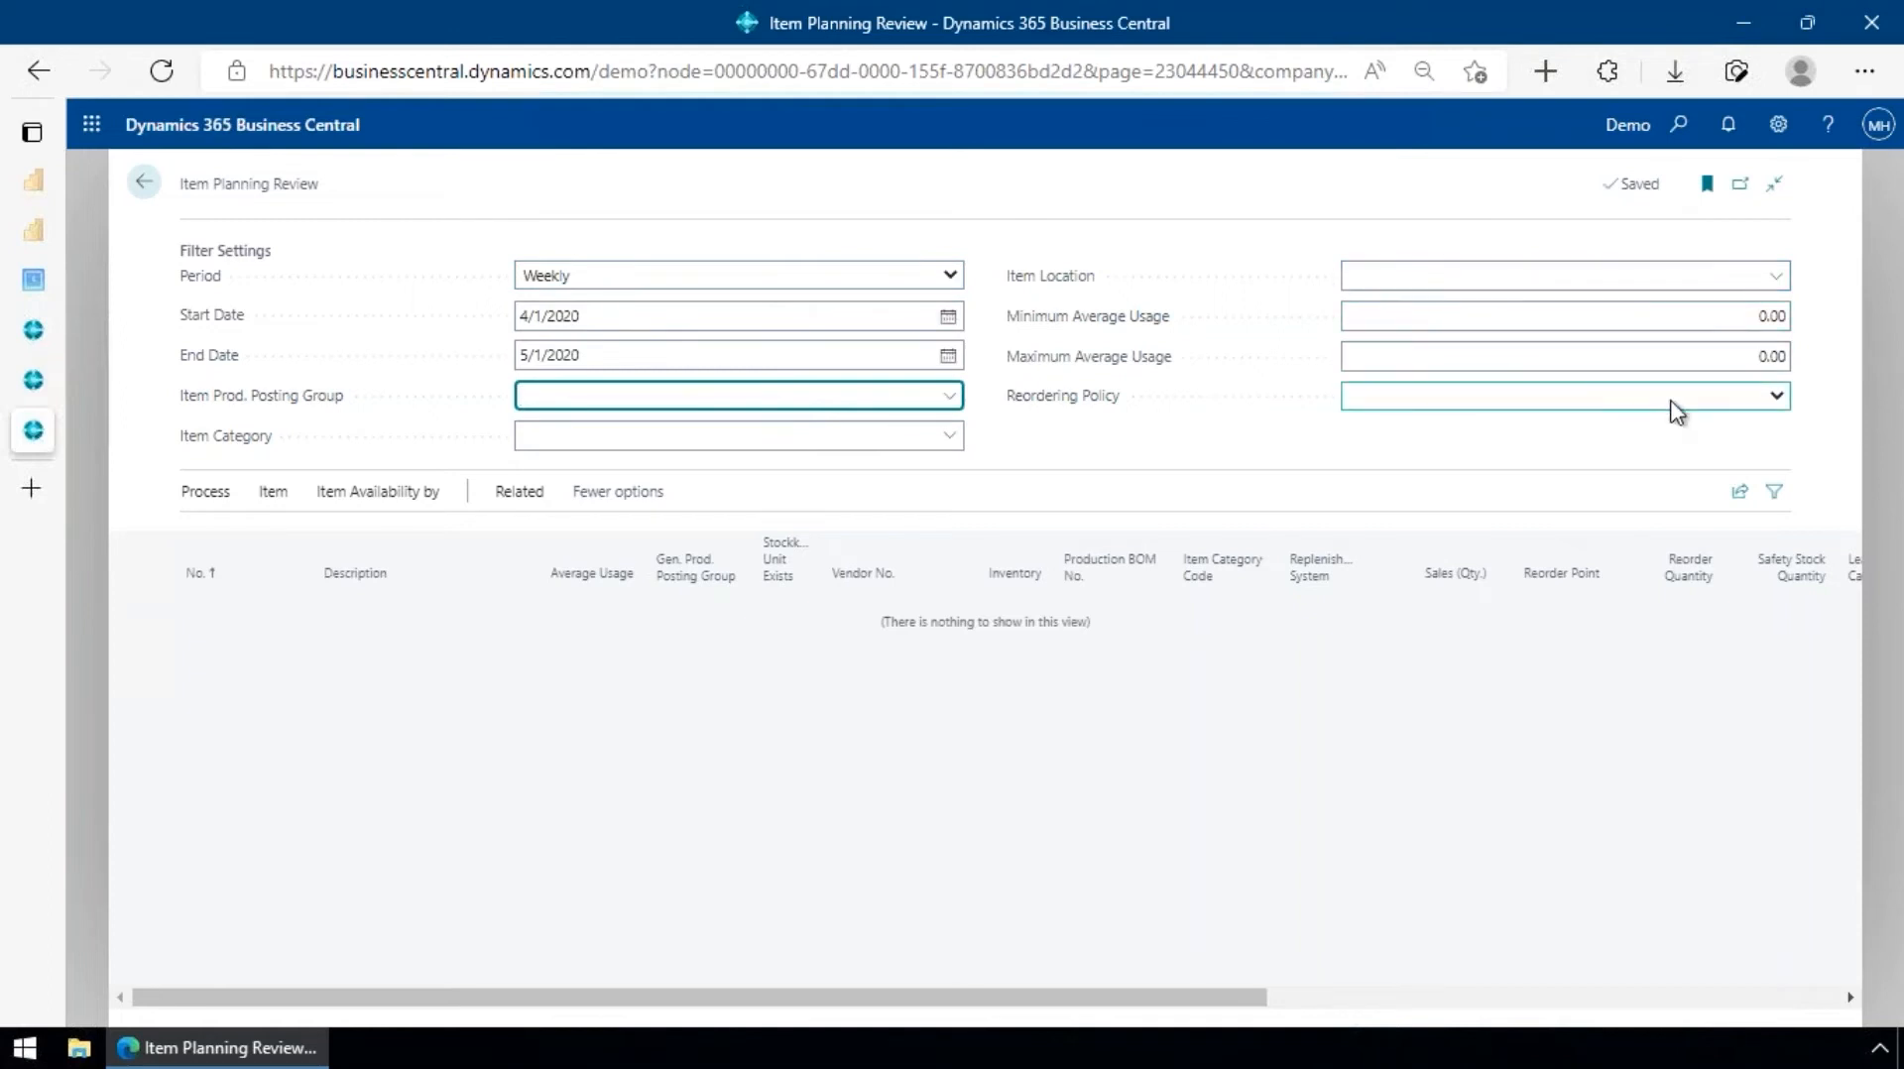
click(210, 498)
click(233, 536)
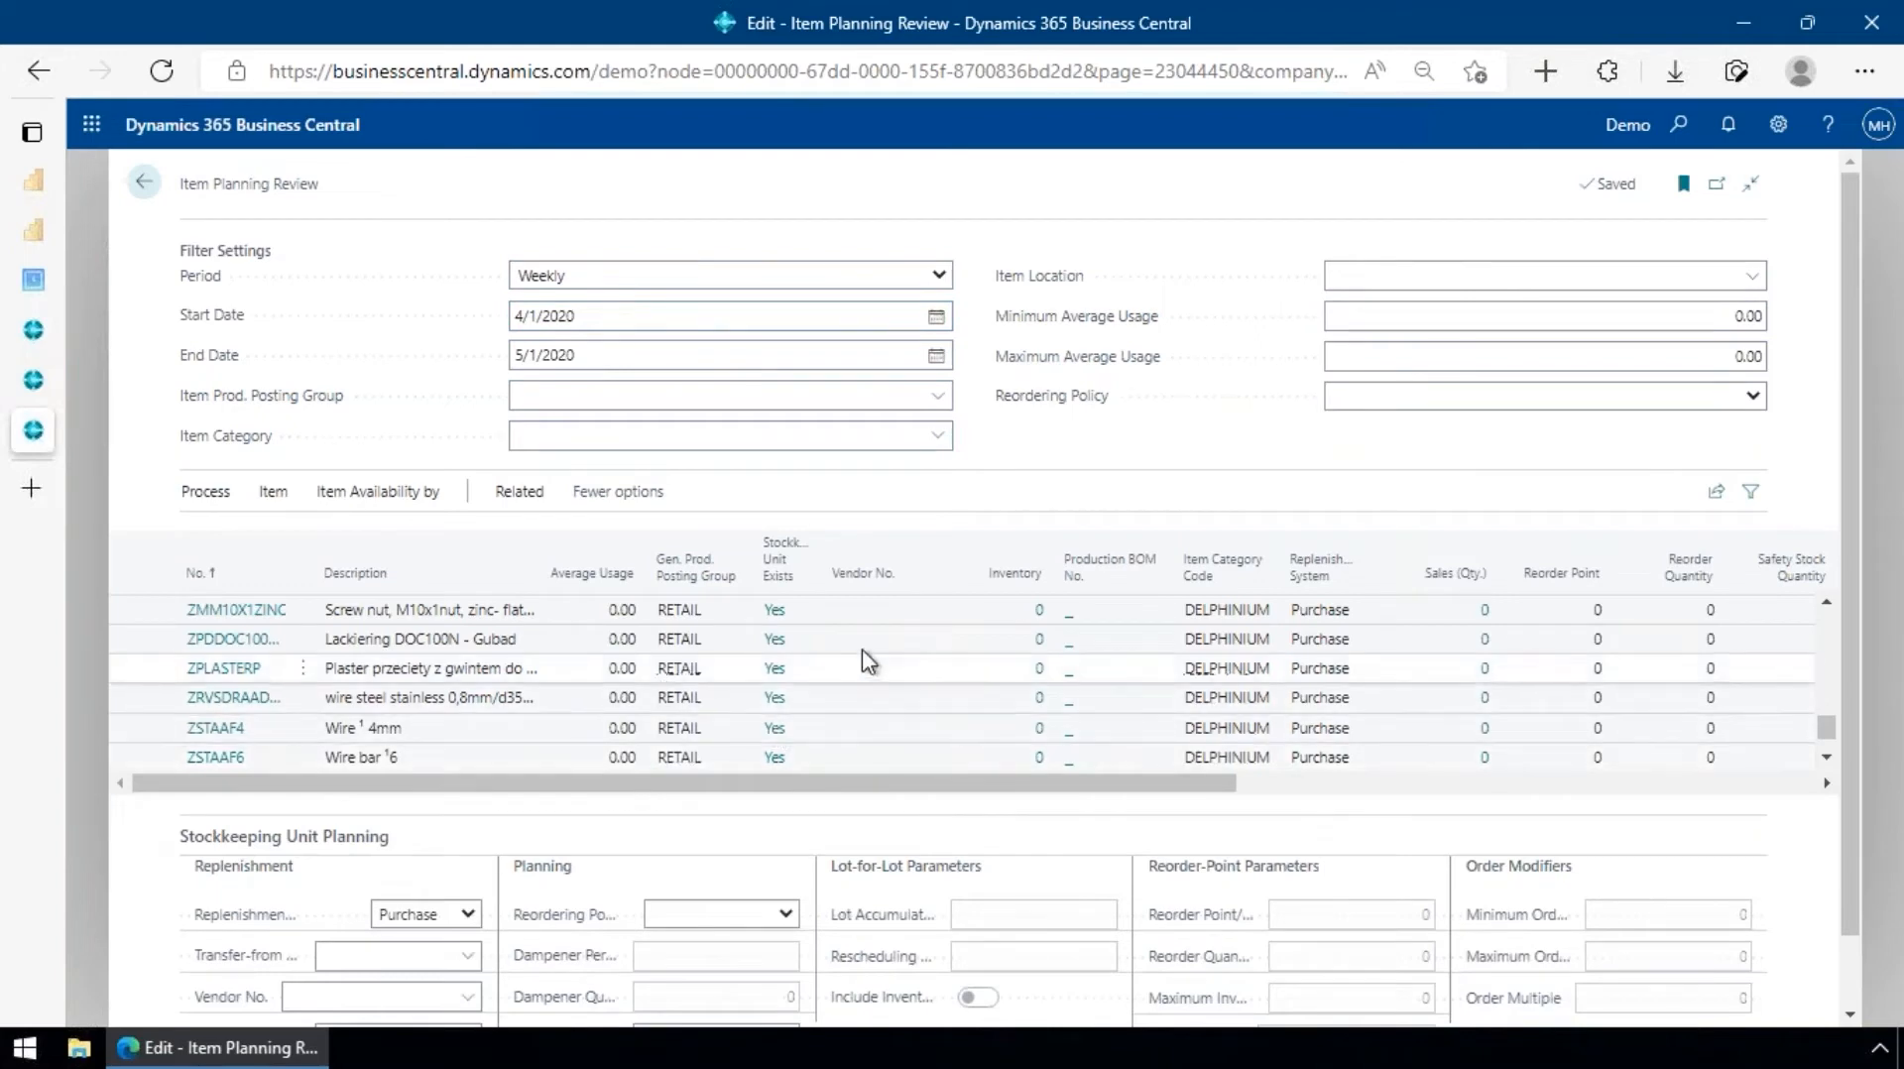
- Sort the items by descending average usage and review their vendor, inventory, reorder, safety stock and stockkeeping unit planning values
scroll(624, 617, down, 3)
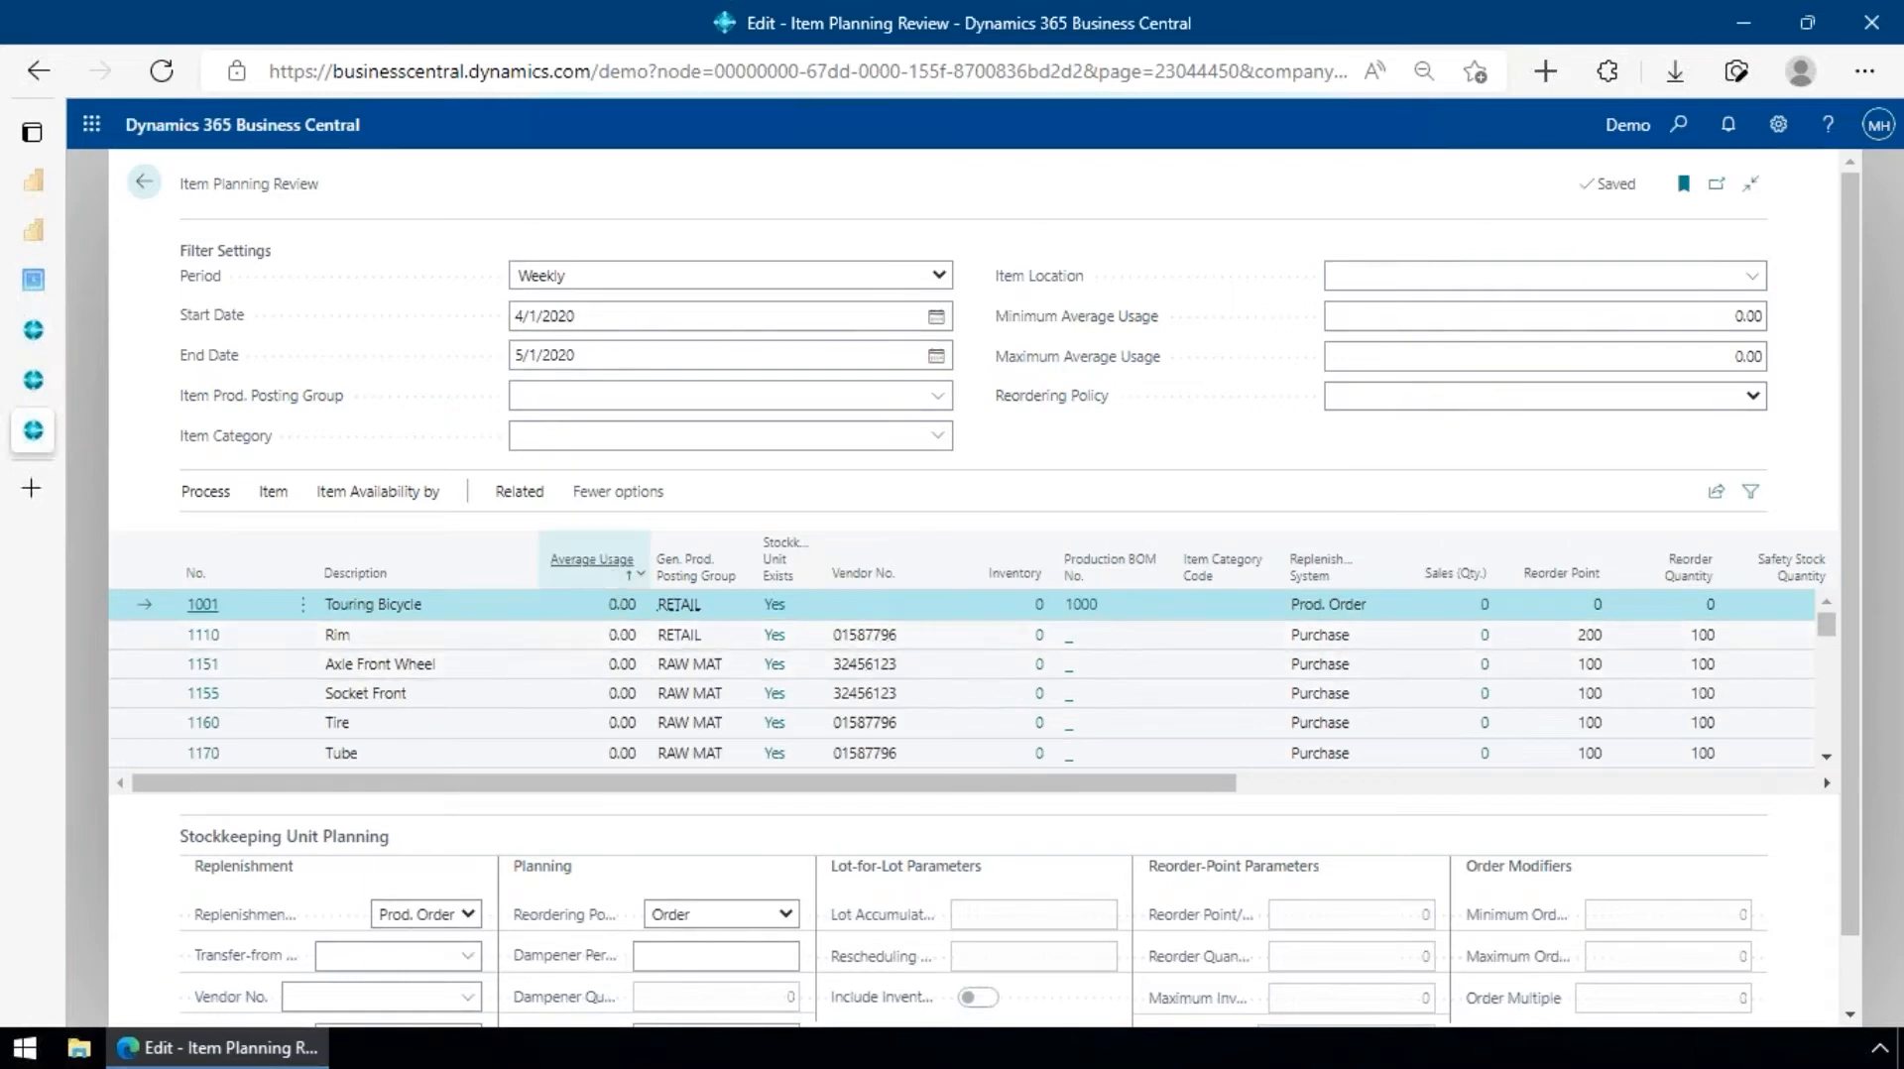
click(592, 560)
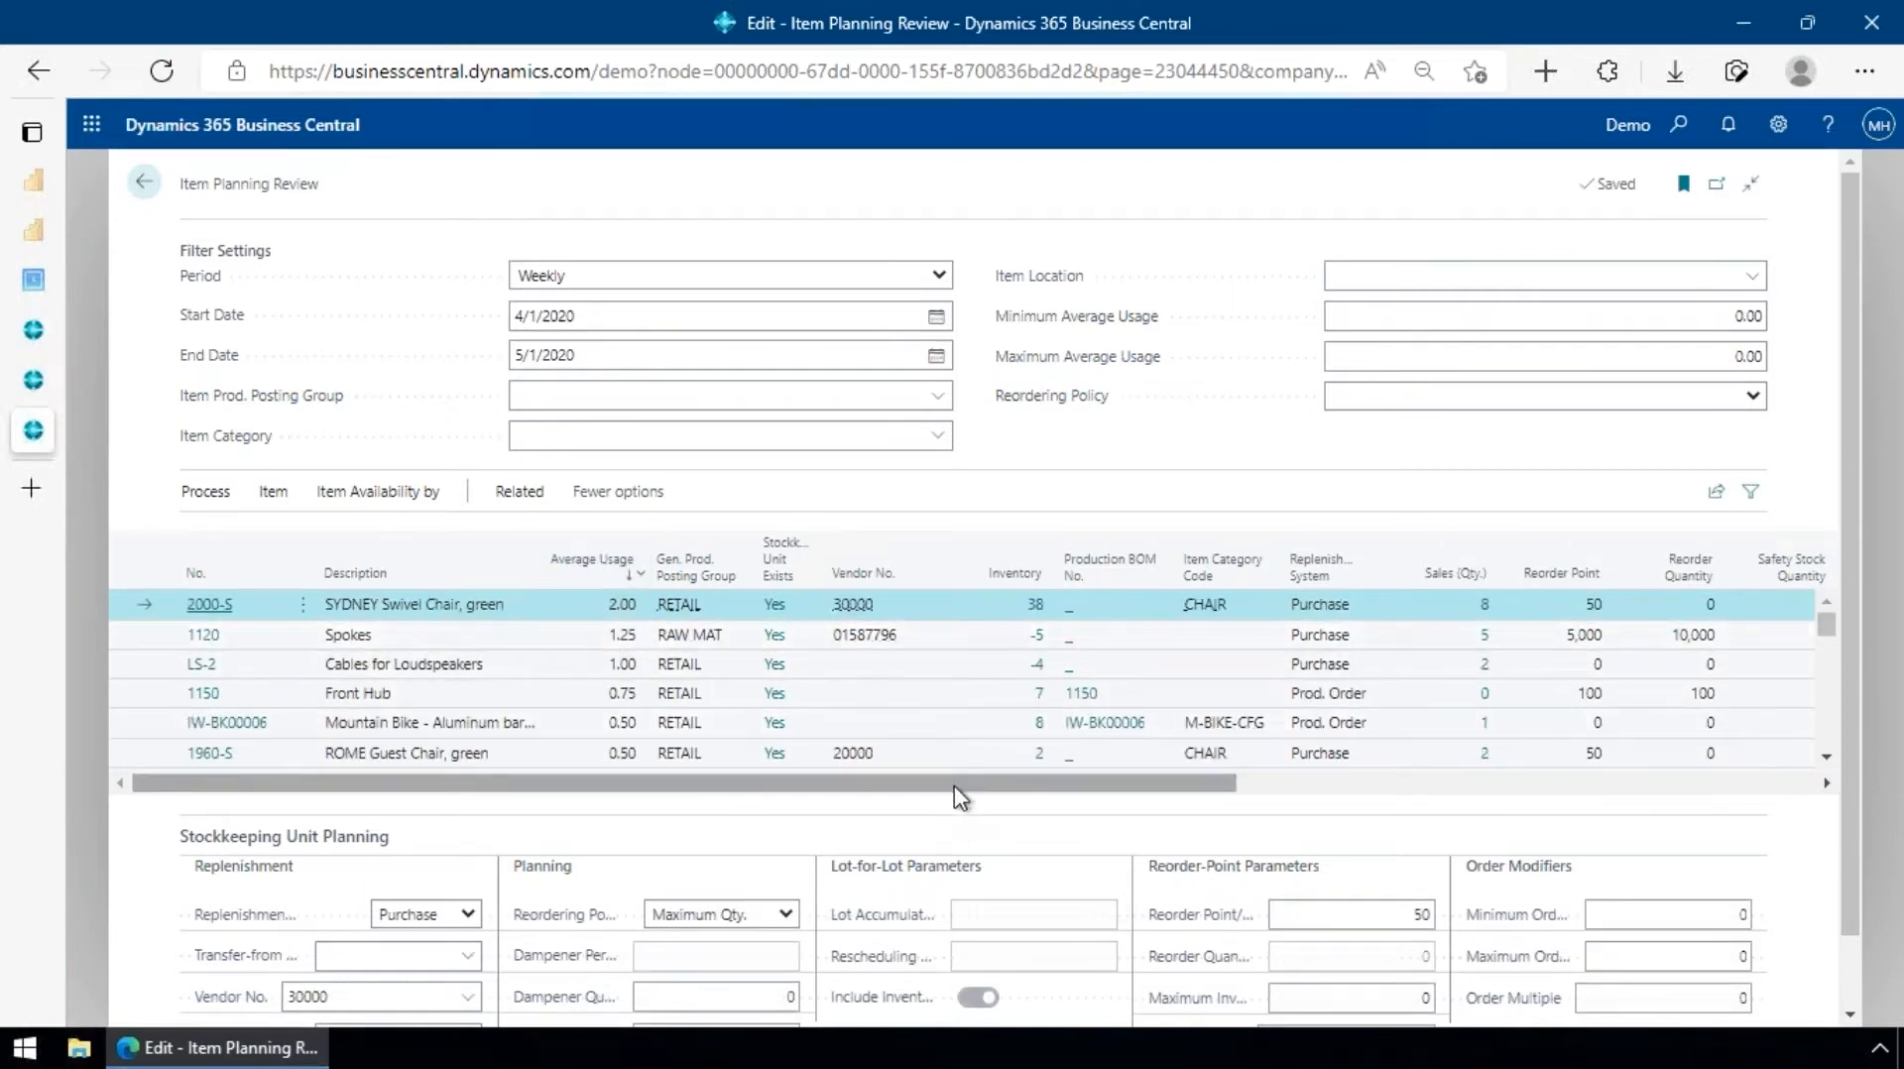
drag(954, 786, 1145, 788)
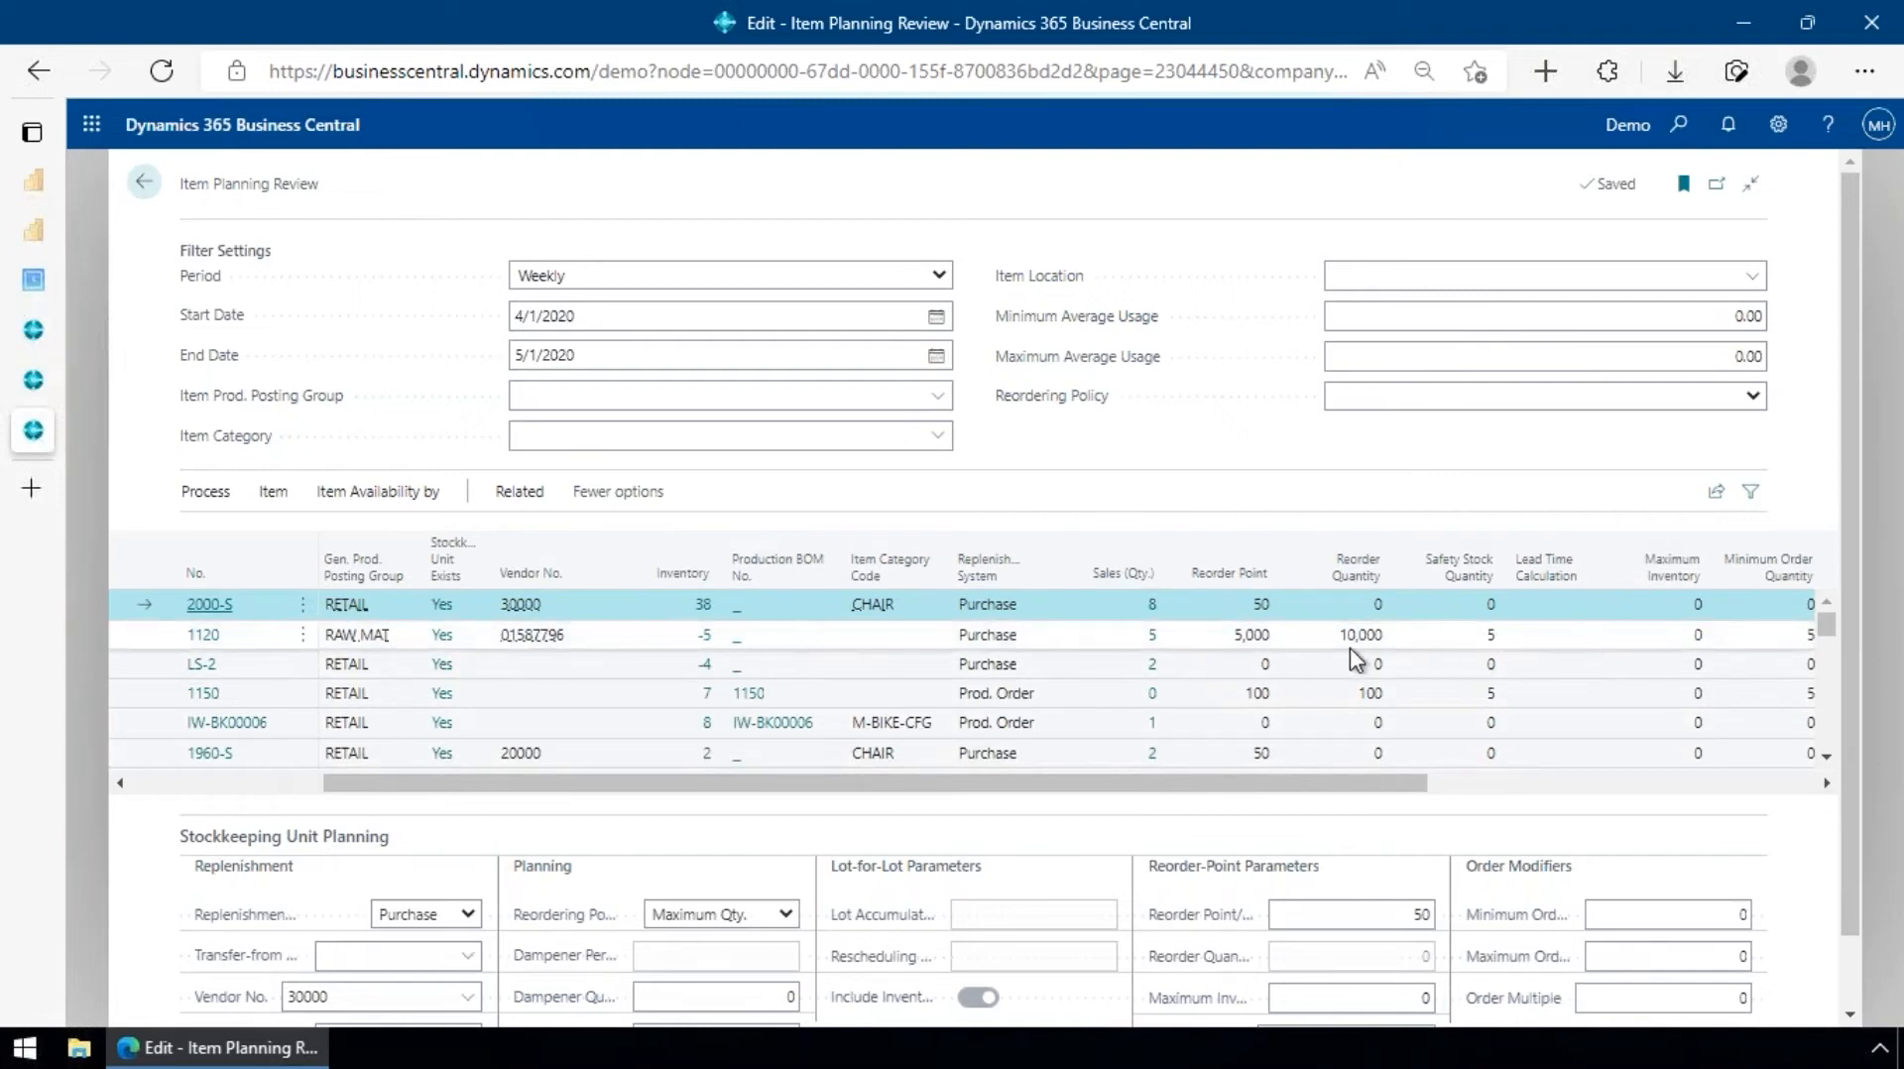
drag(1296, 784, 830, 833)
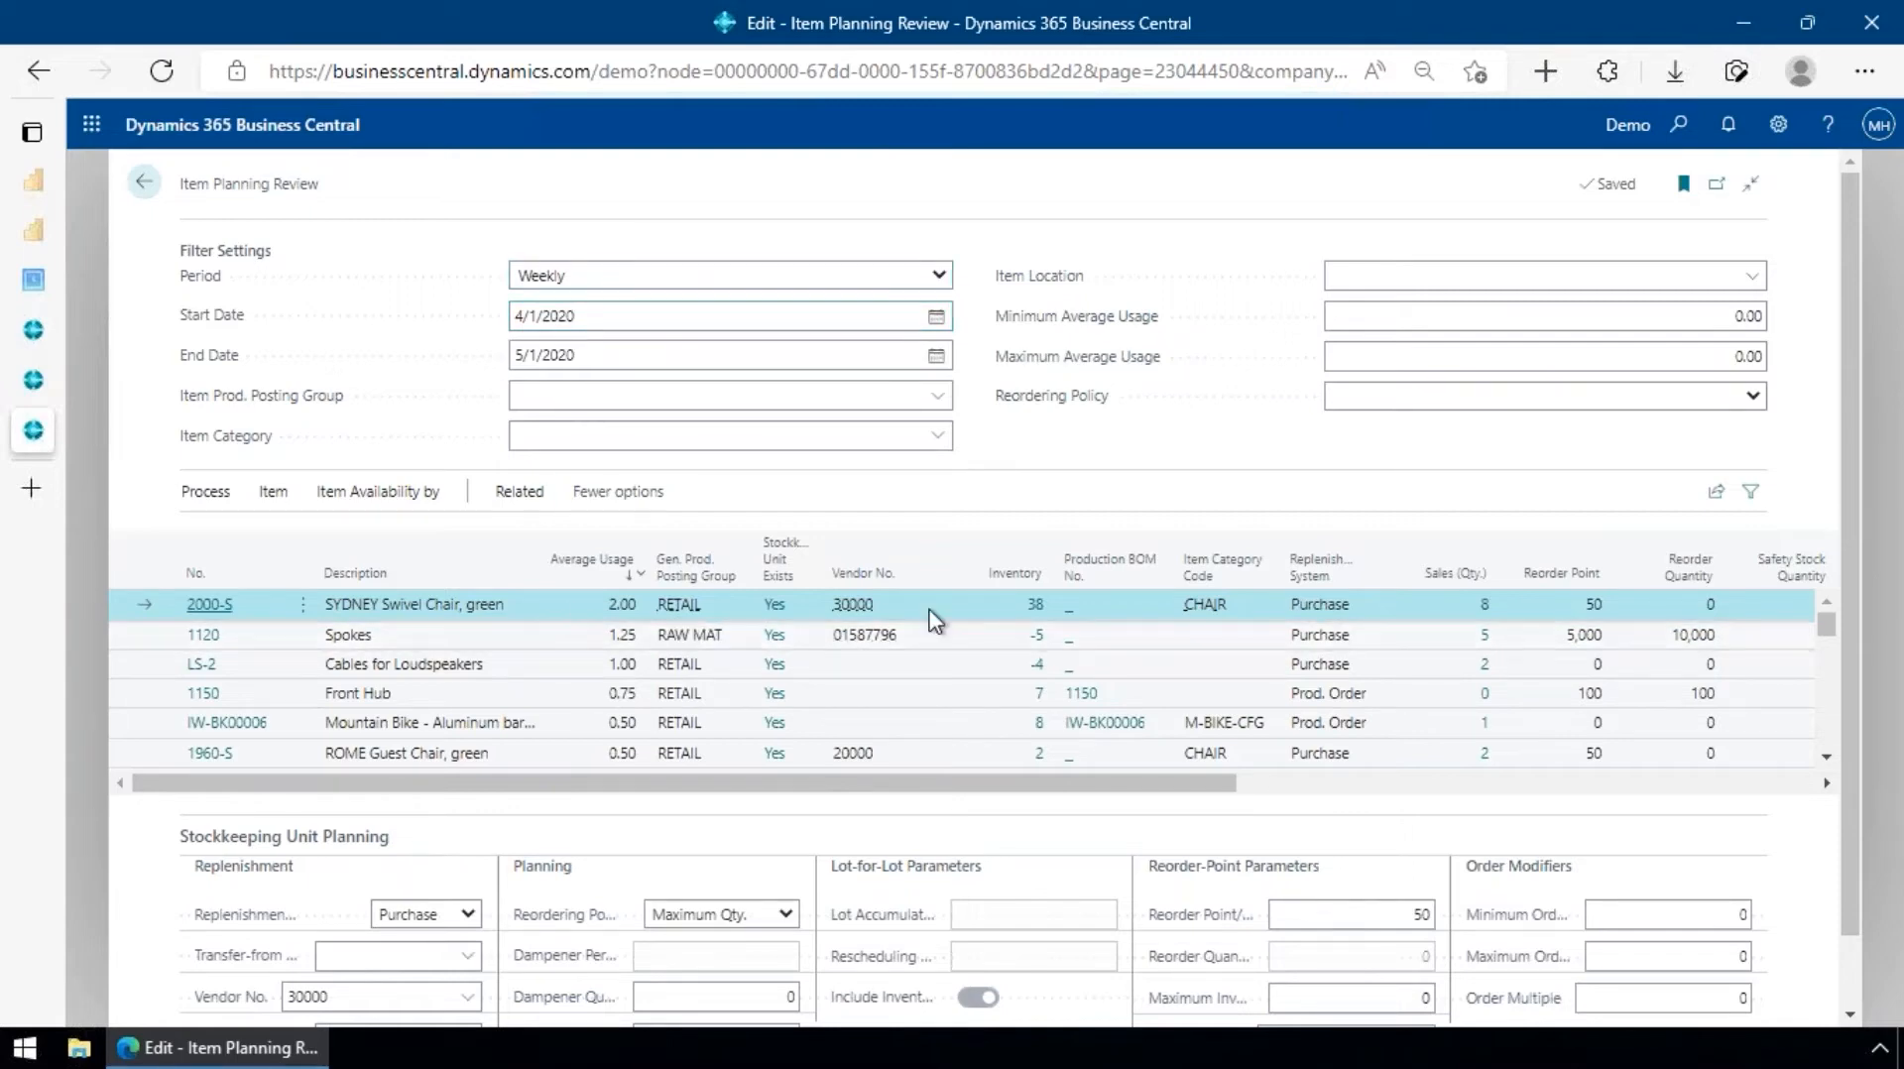
drag(1152, 787, 1293, 791)
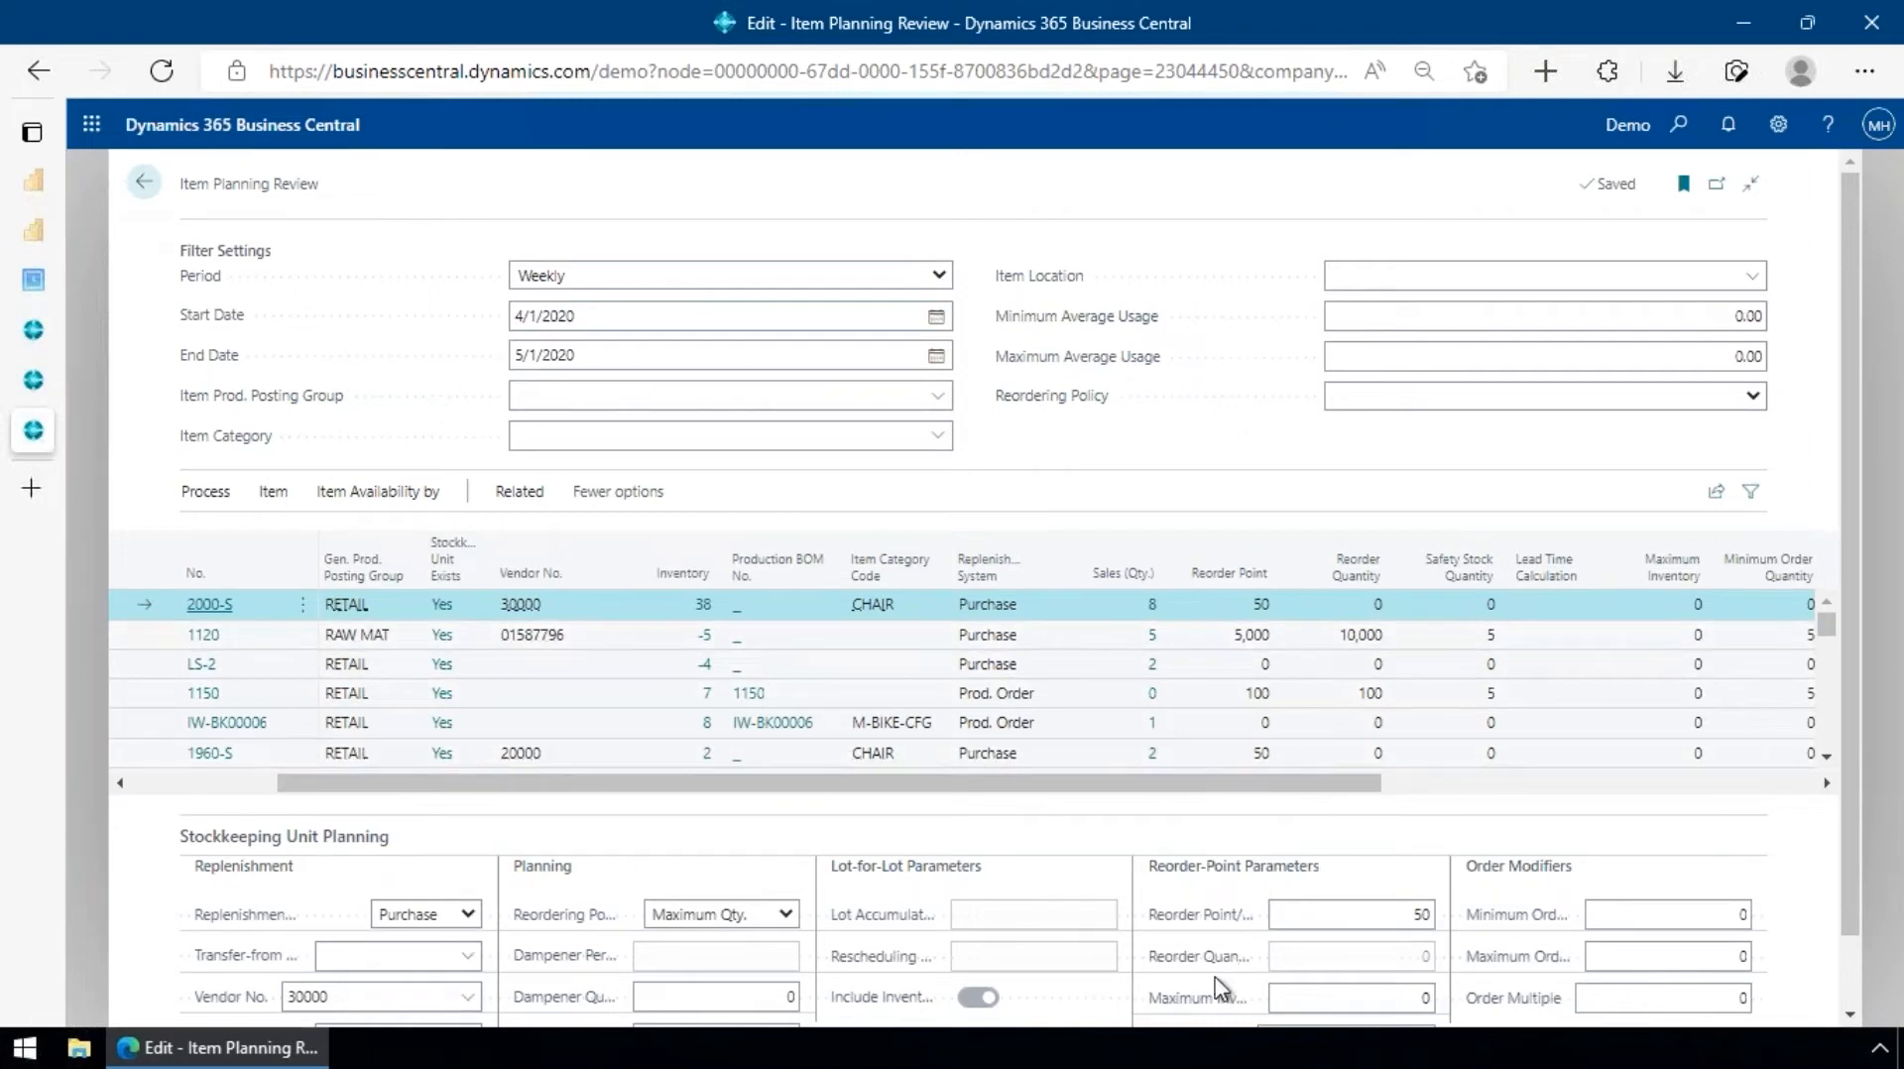
scroll(1359, 892, down, 1)
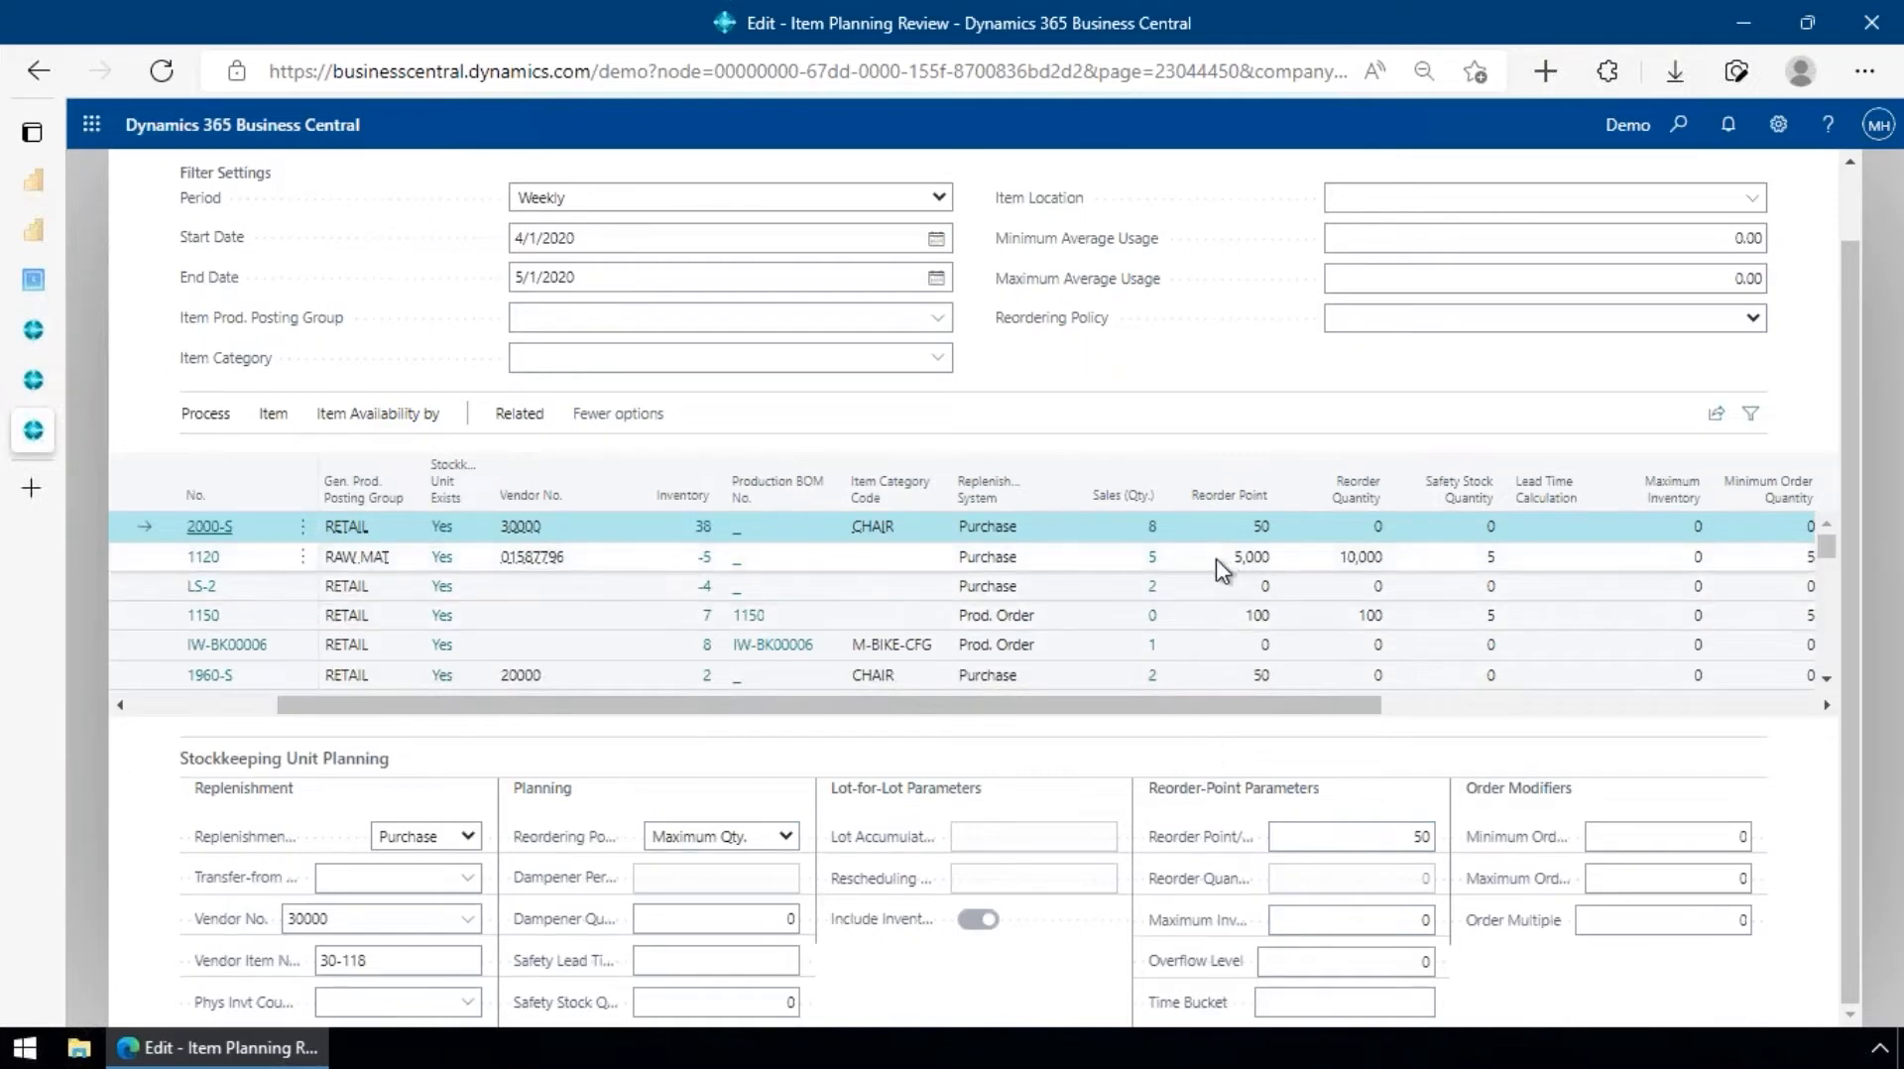
scroll(1216, 557, up, 1)
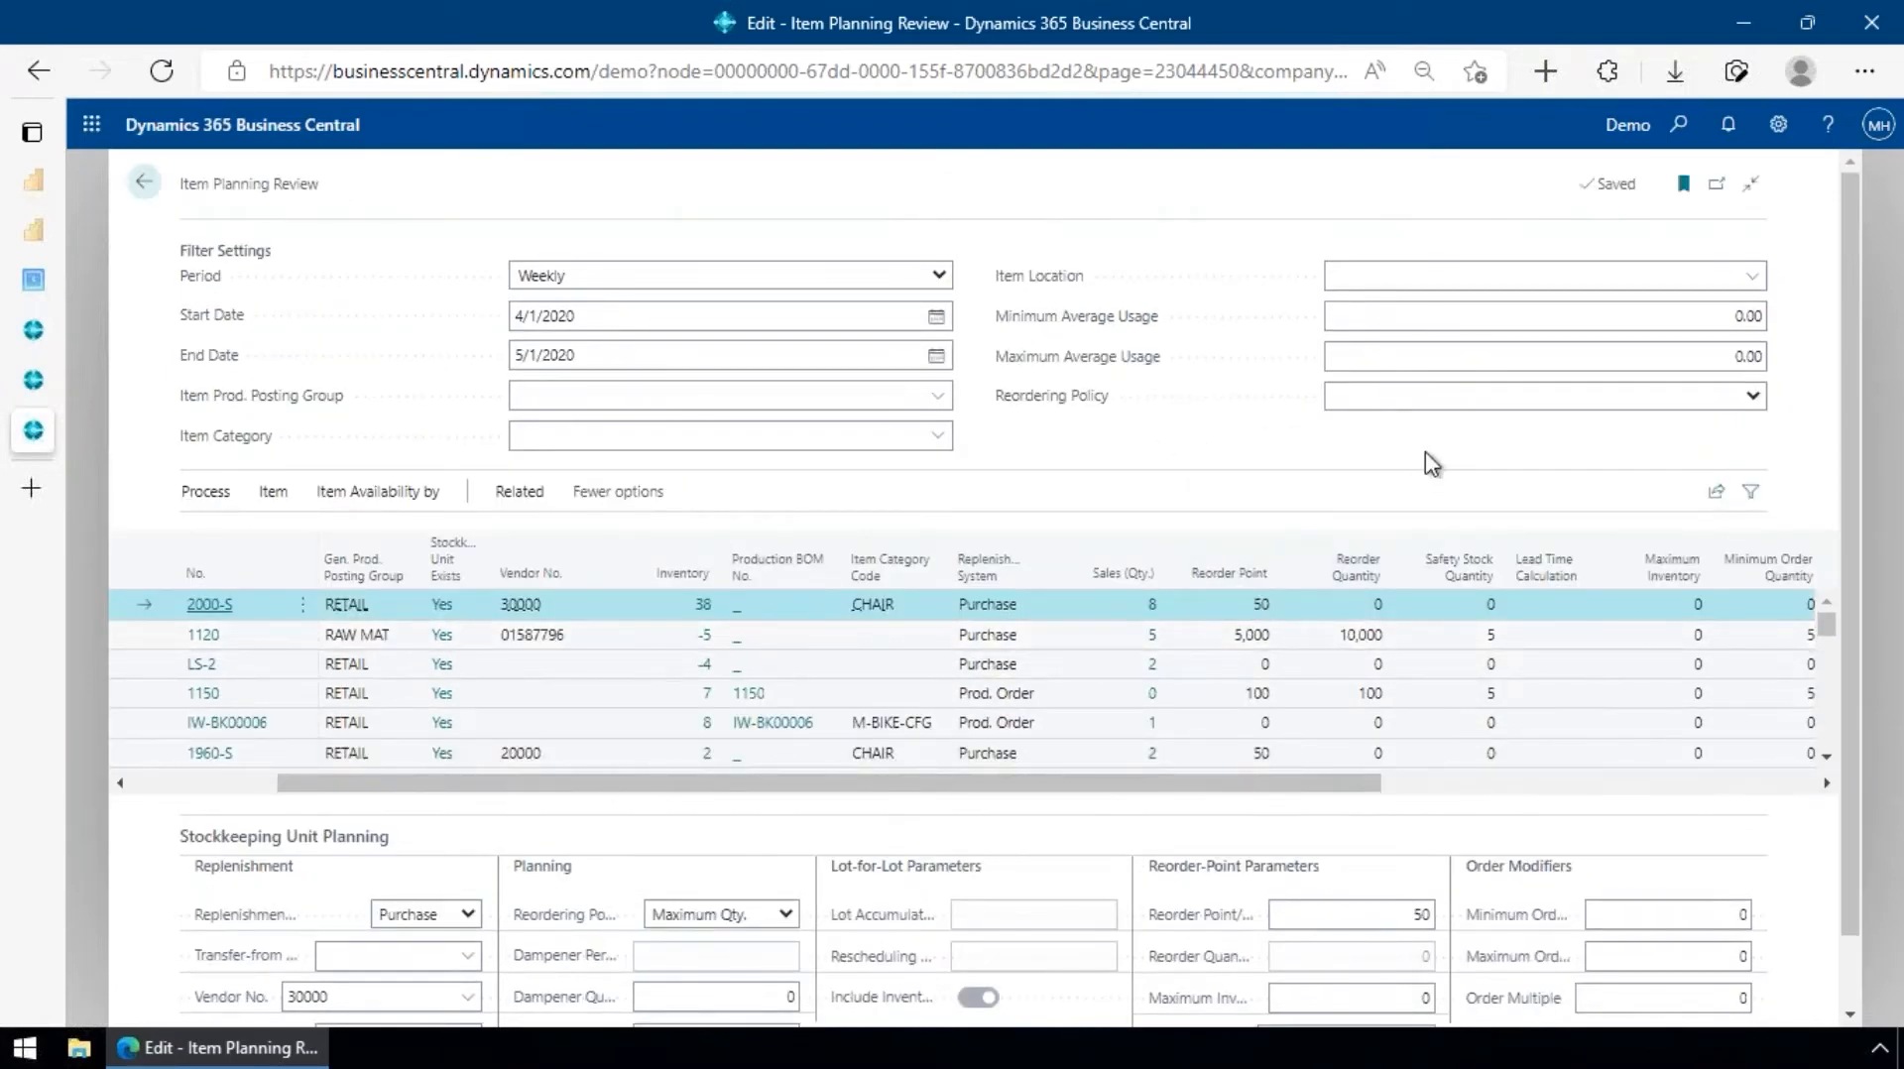
scroll(430, 781, left, 3)
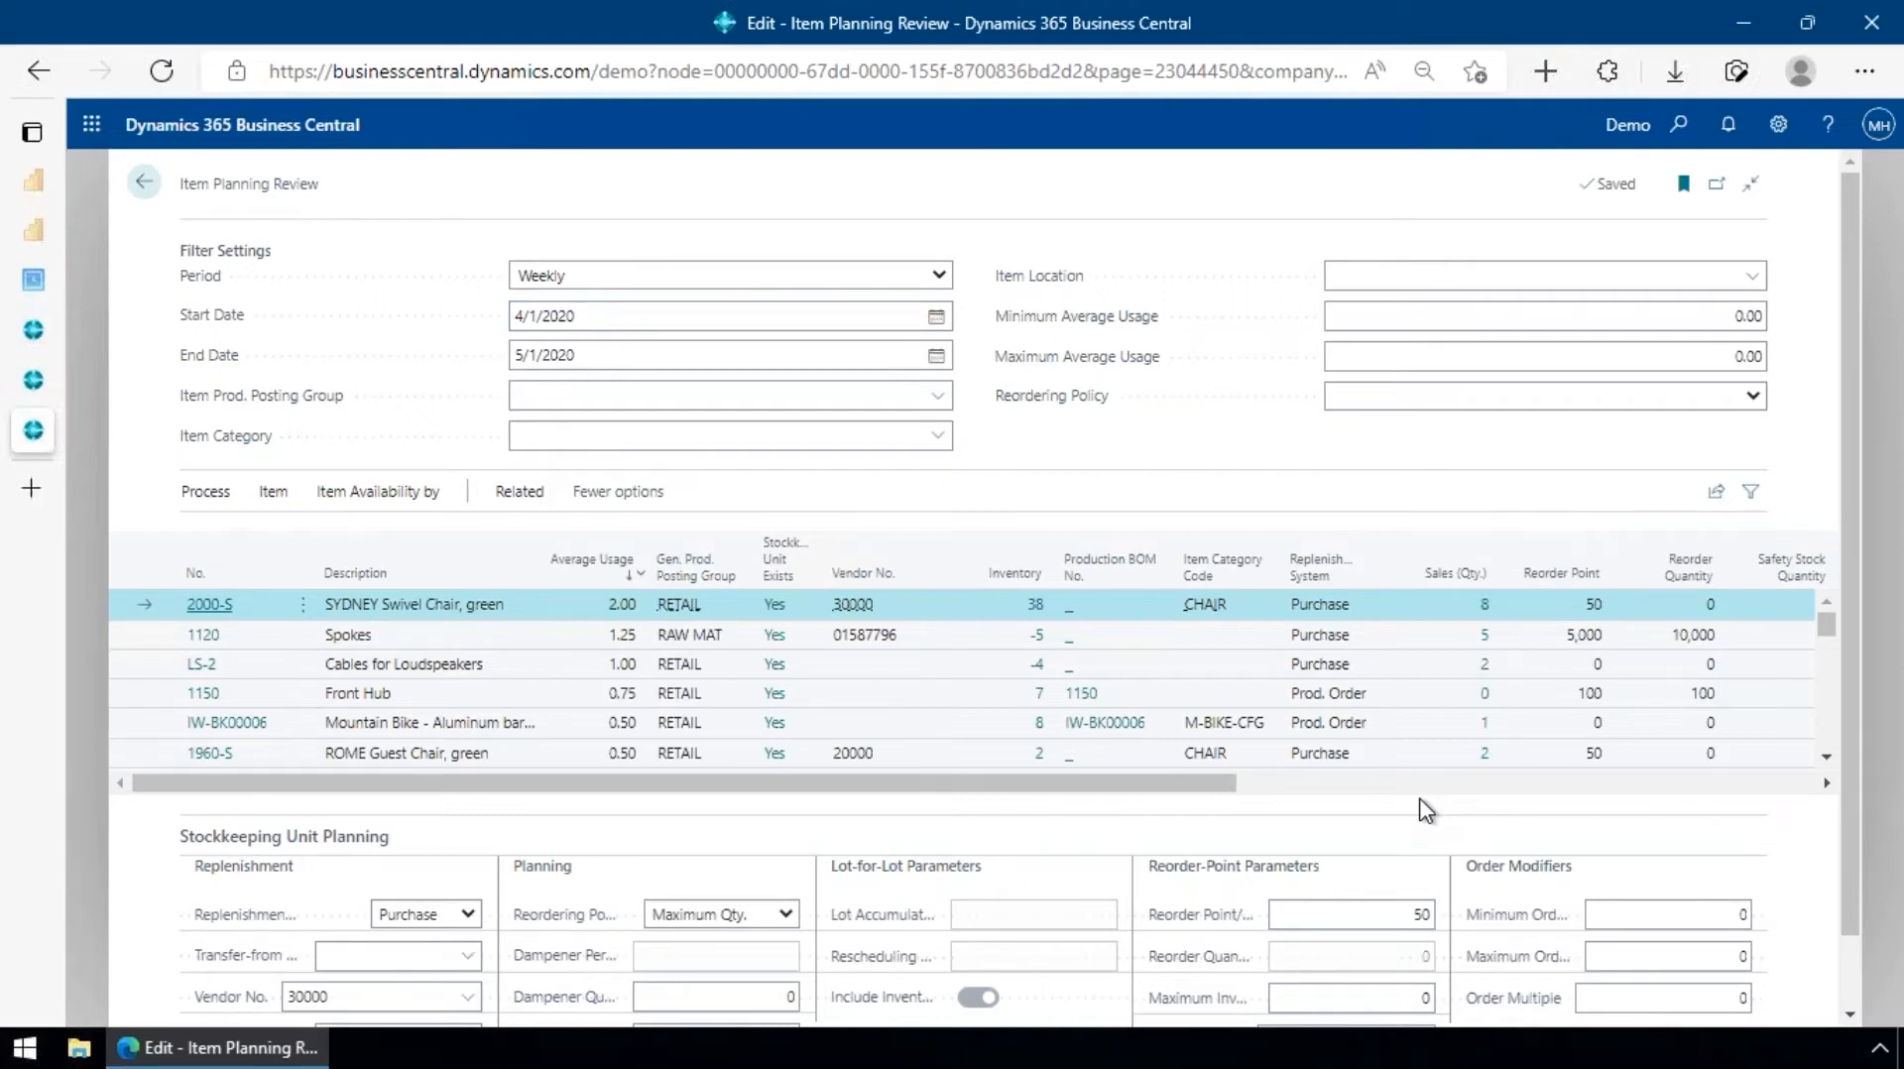
- Leave the Item Planning Review and display production BOM 1000 (Bicycle) in the Multi-Level BOM Viewer
click(147, 185)
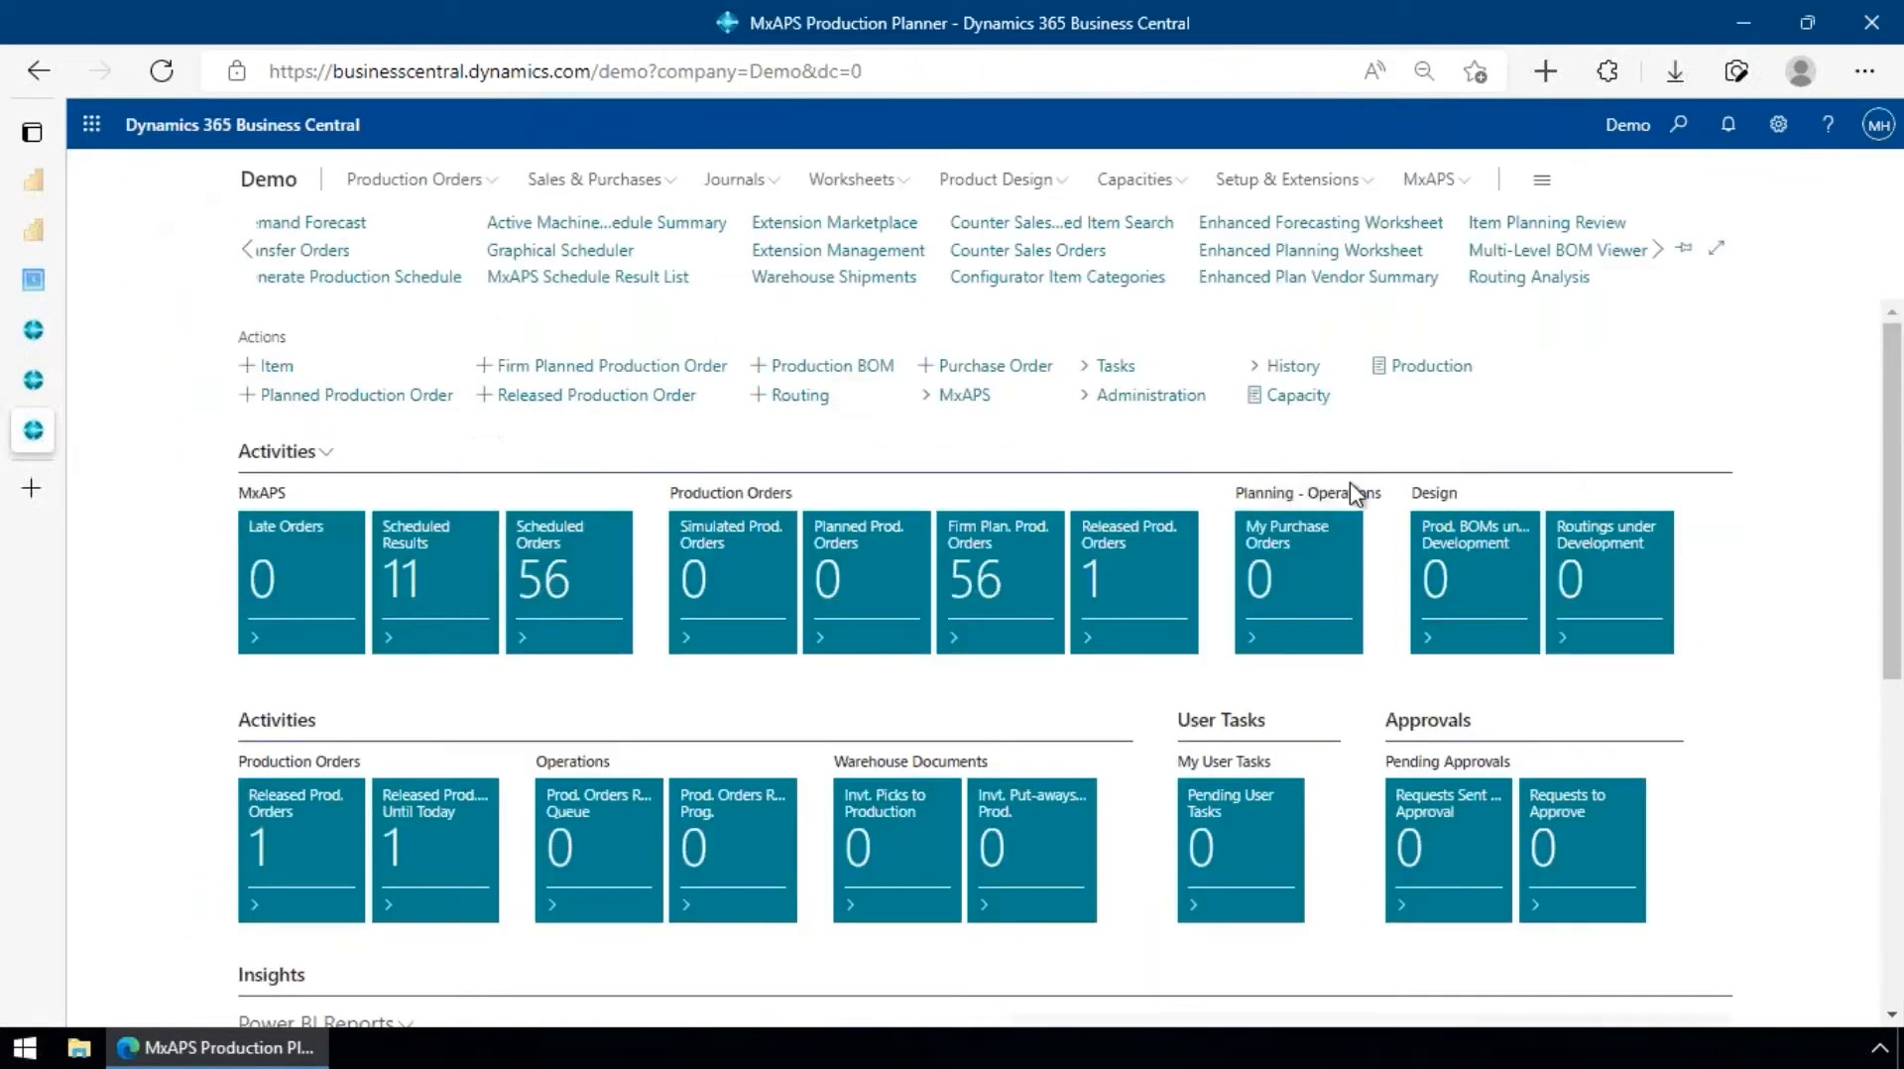
click(1607, 252)
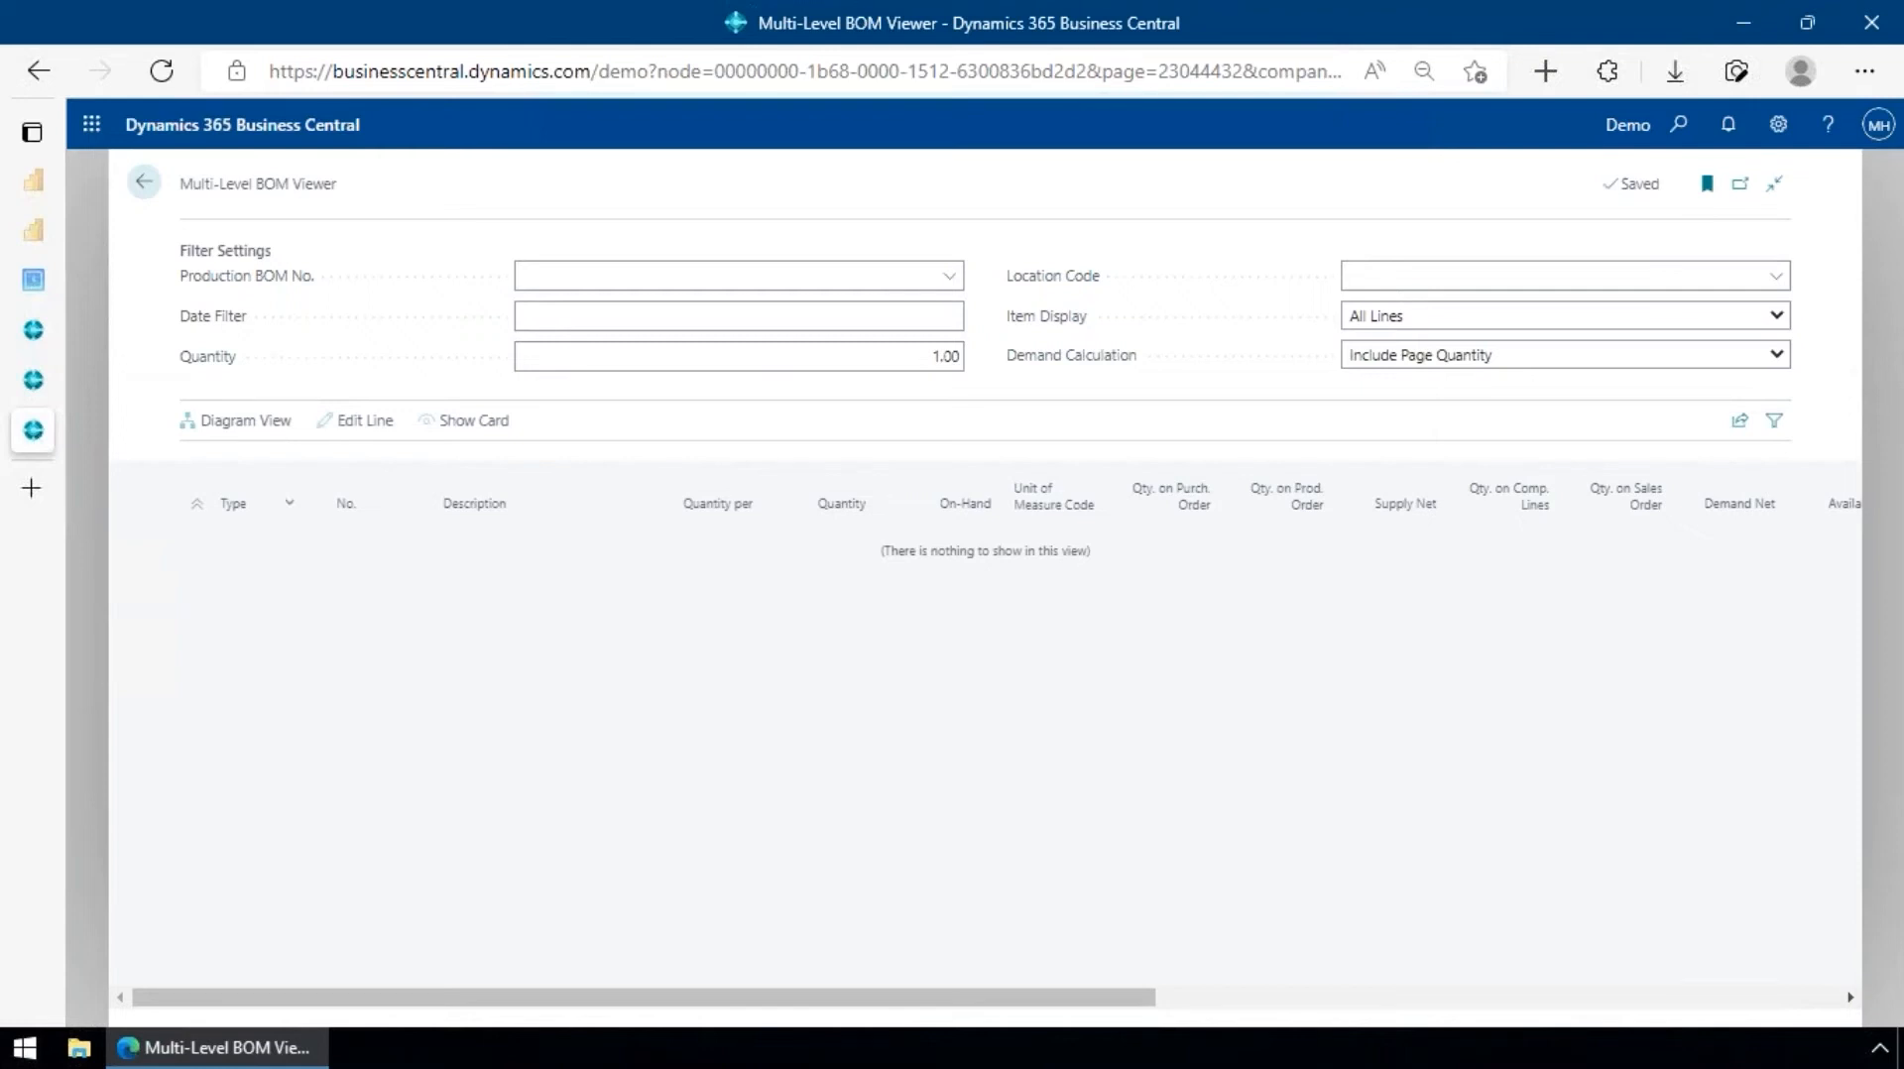
click(834, 283)
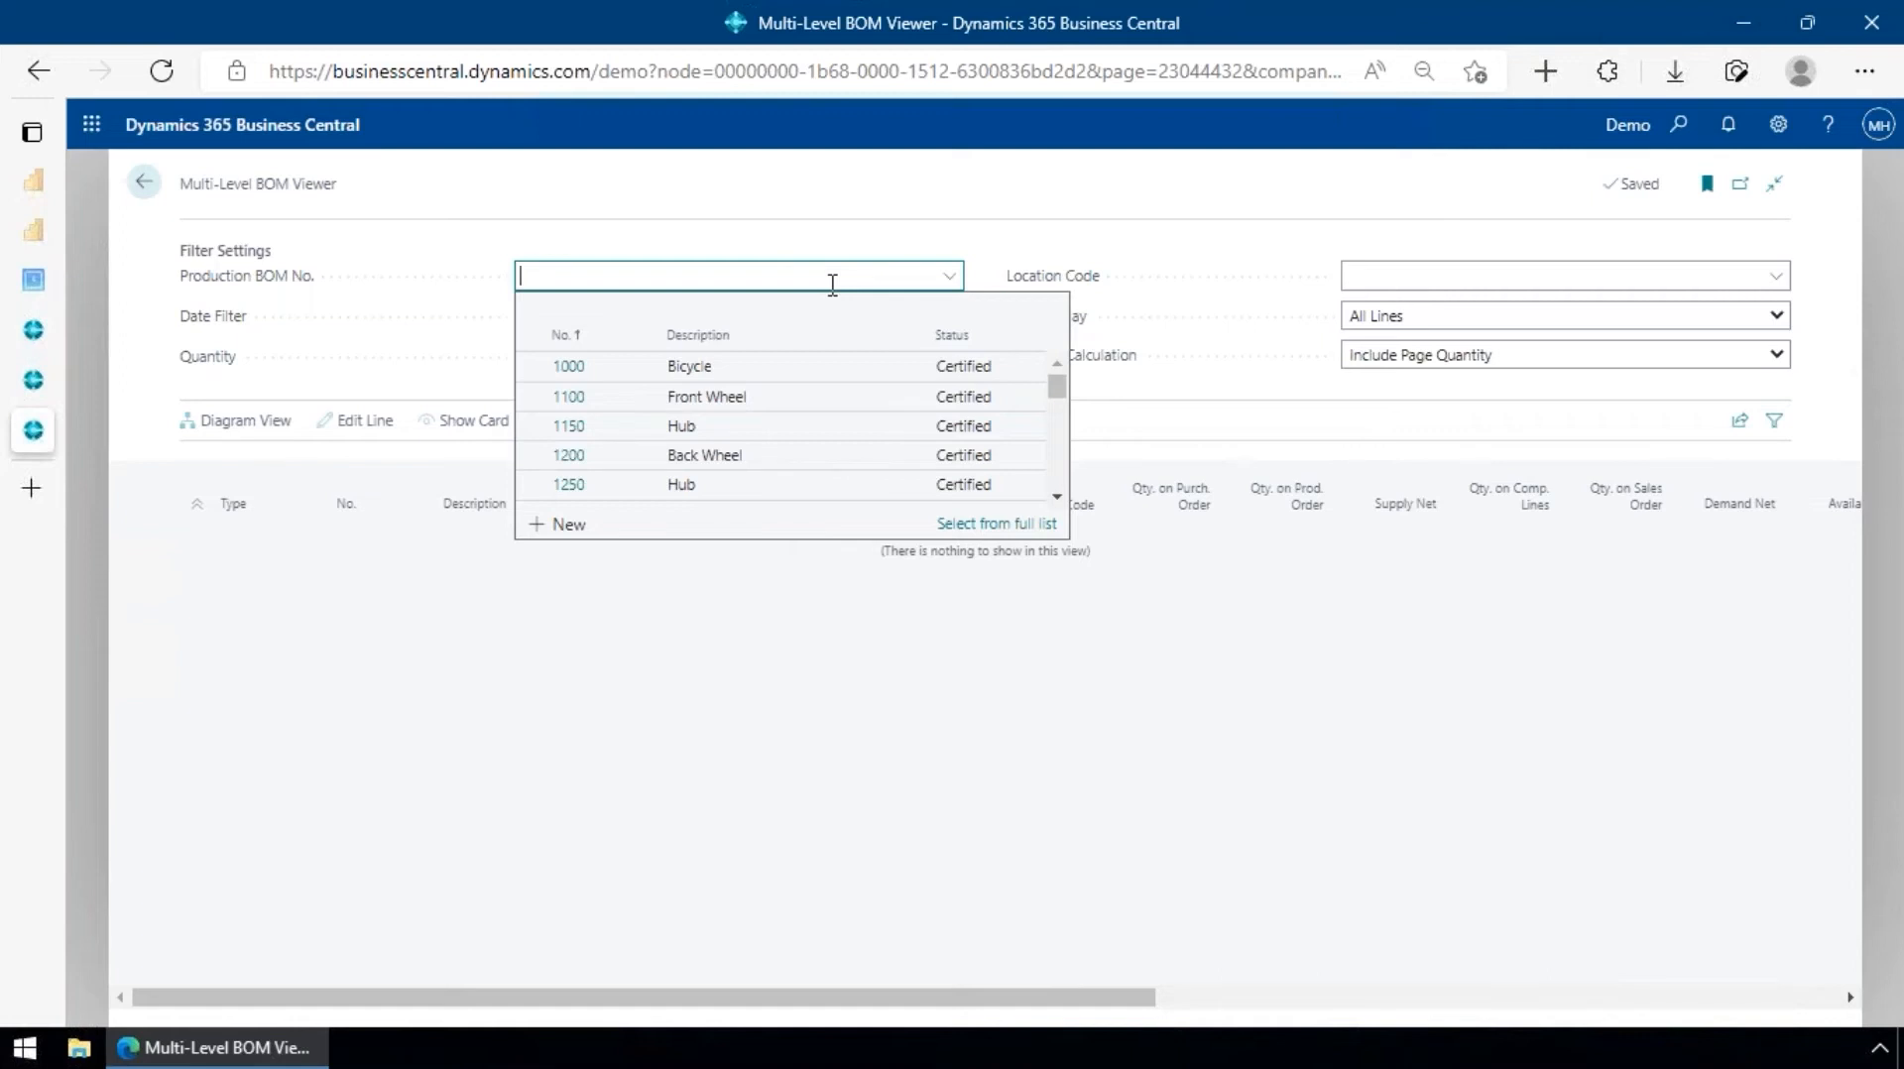
scroll(729, 377, down, 1)
scroll(731, 377, down, 1)
scroll(731, 377, up, 3)
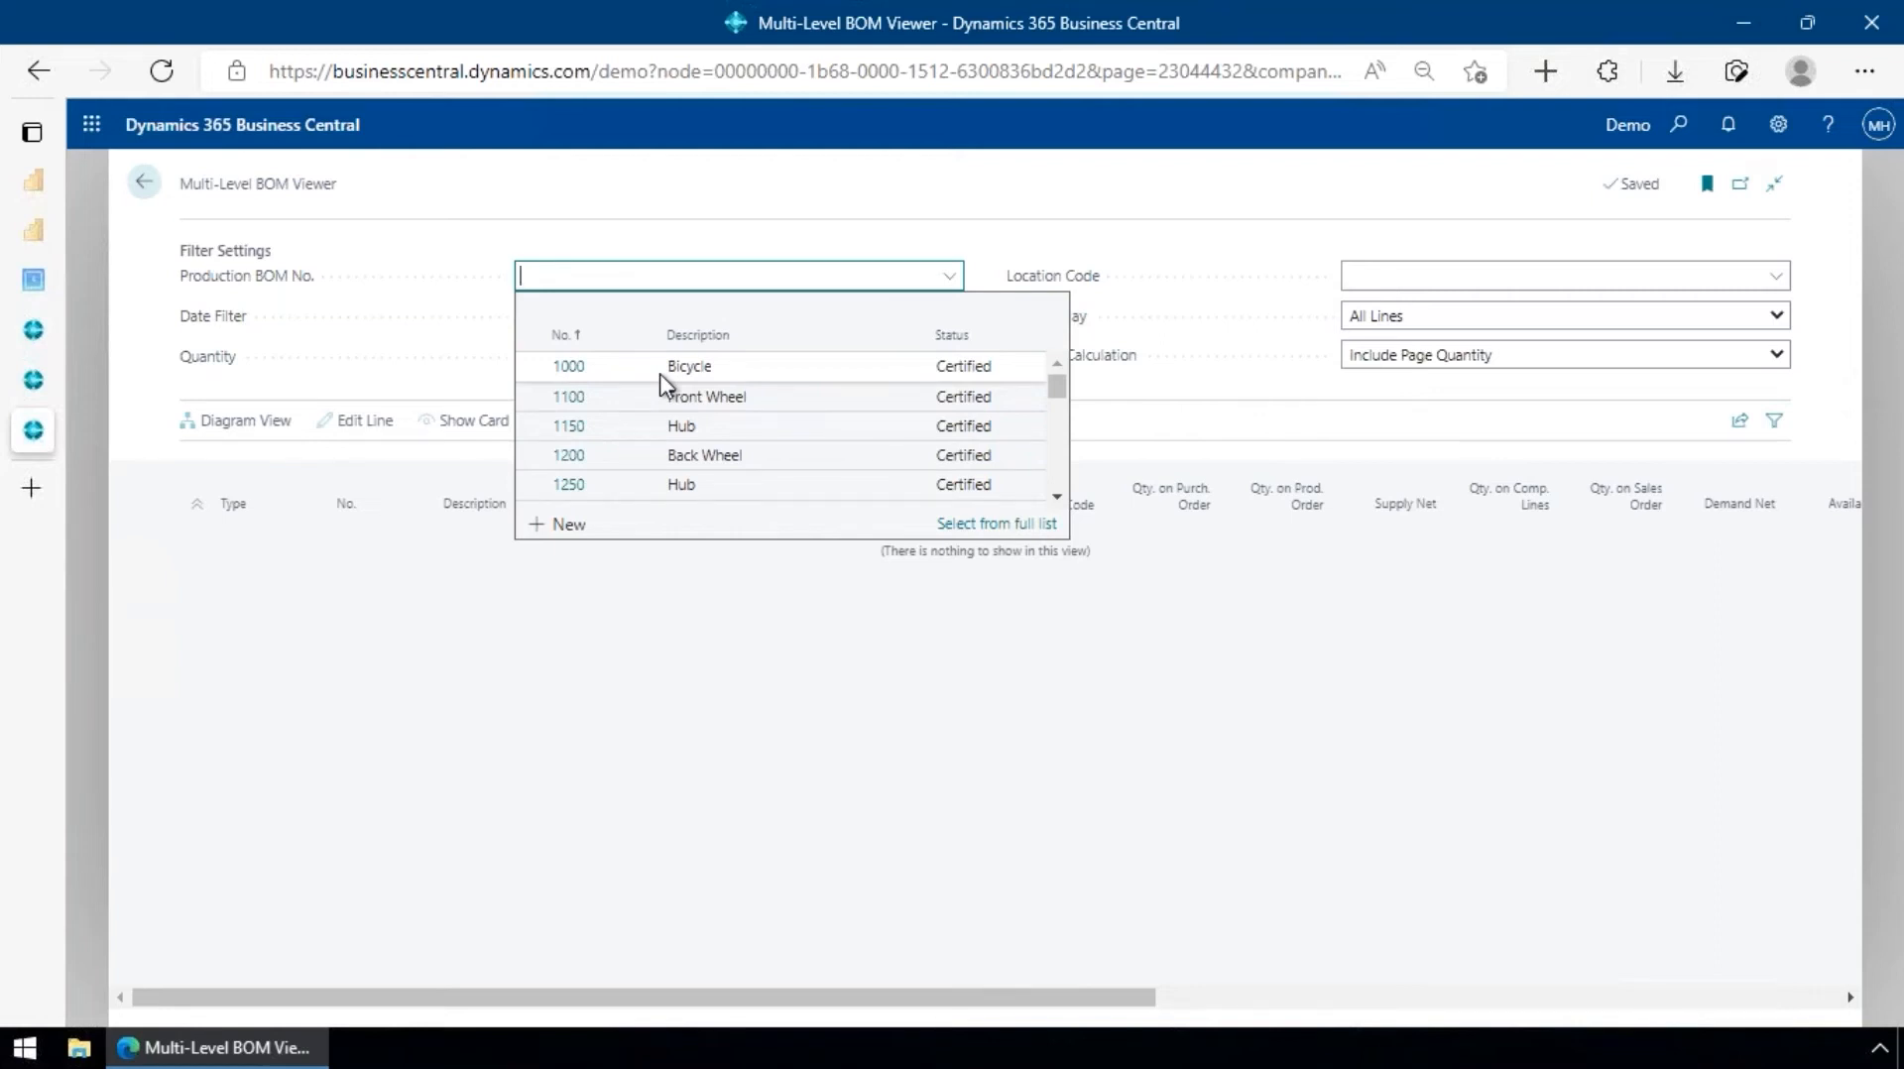
click(559, 367)
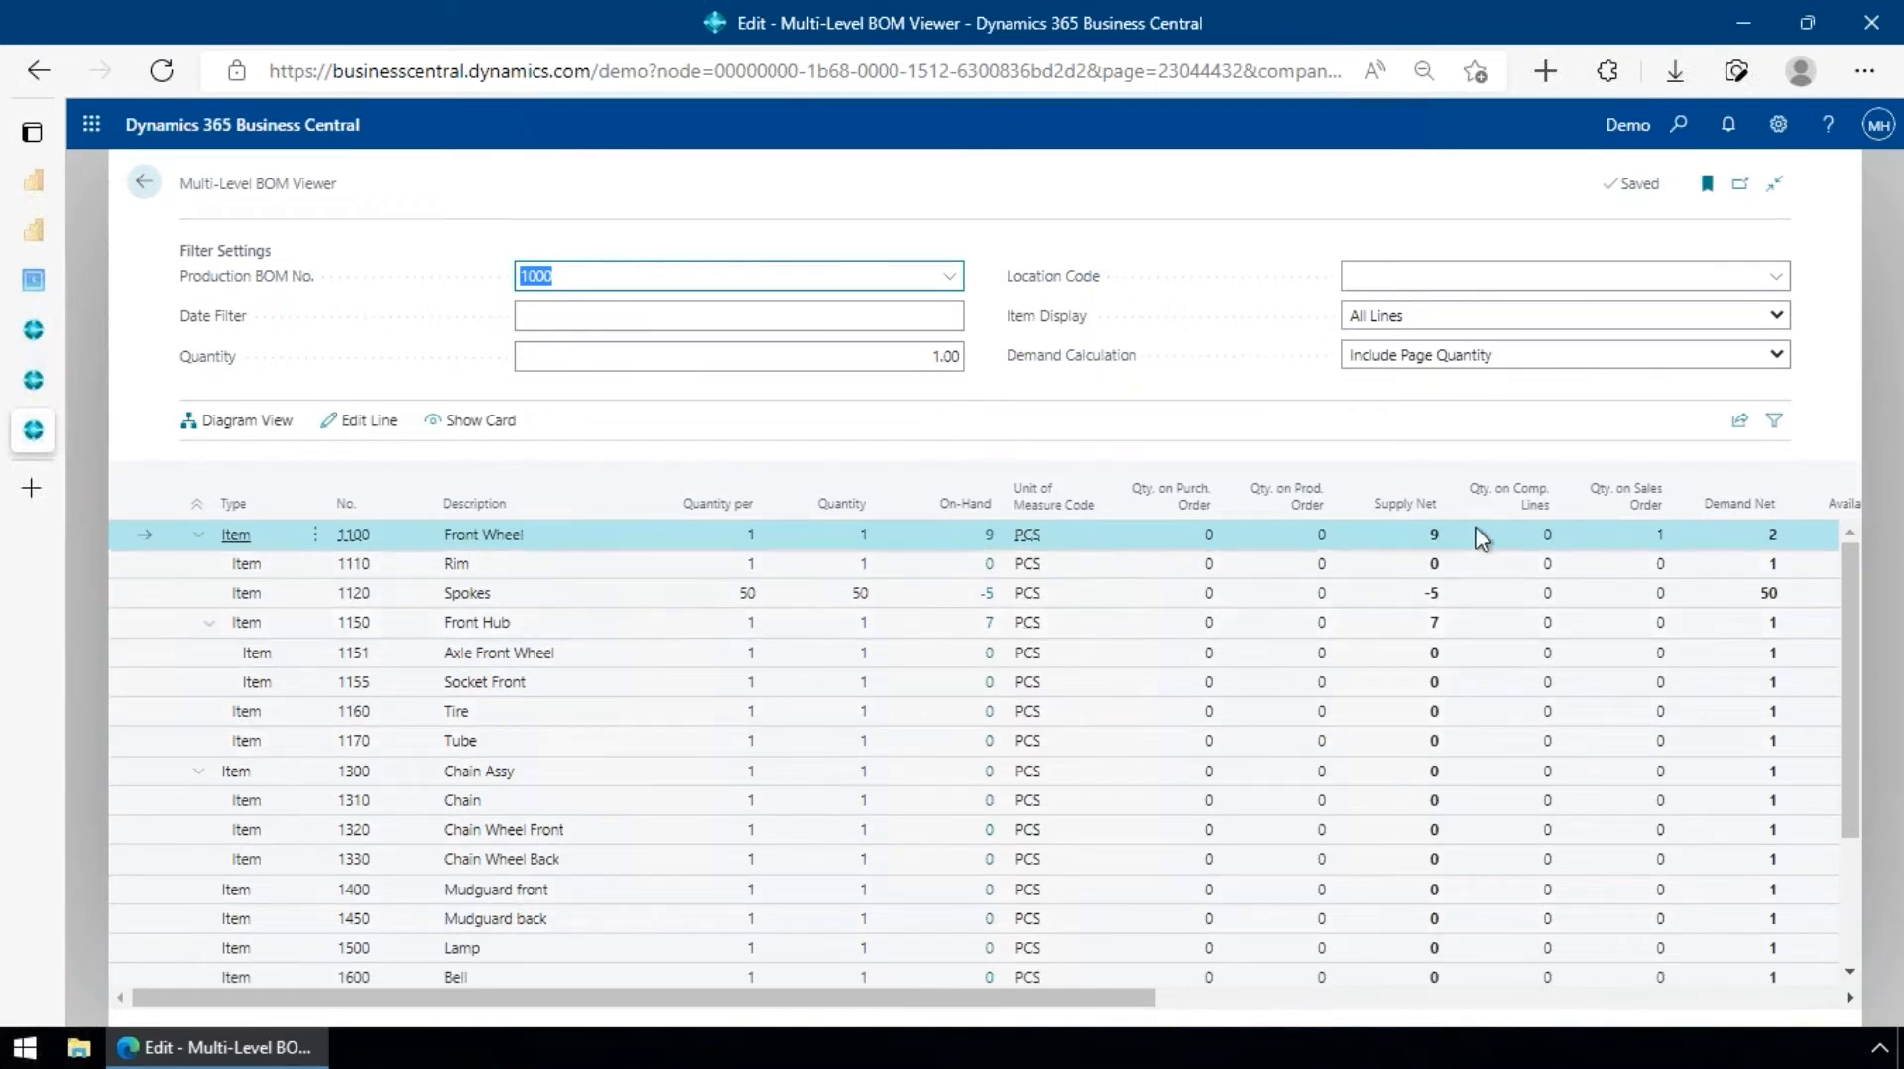
- Review the supply, demand and availability columns for all components of the bicycle BOM
drag(1151, 998, 1290, 1018)
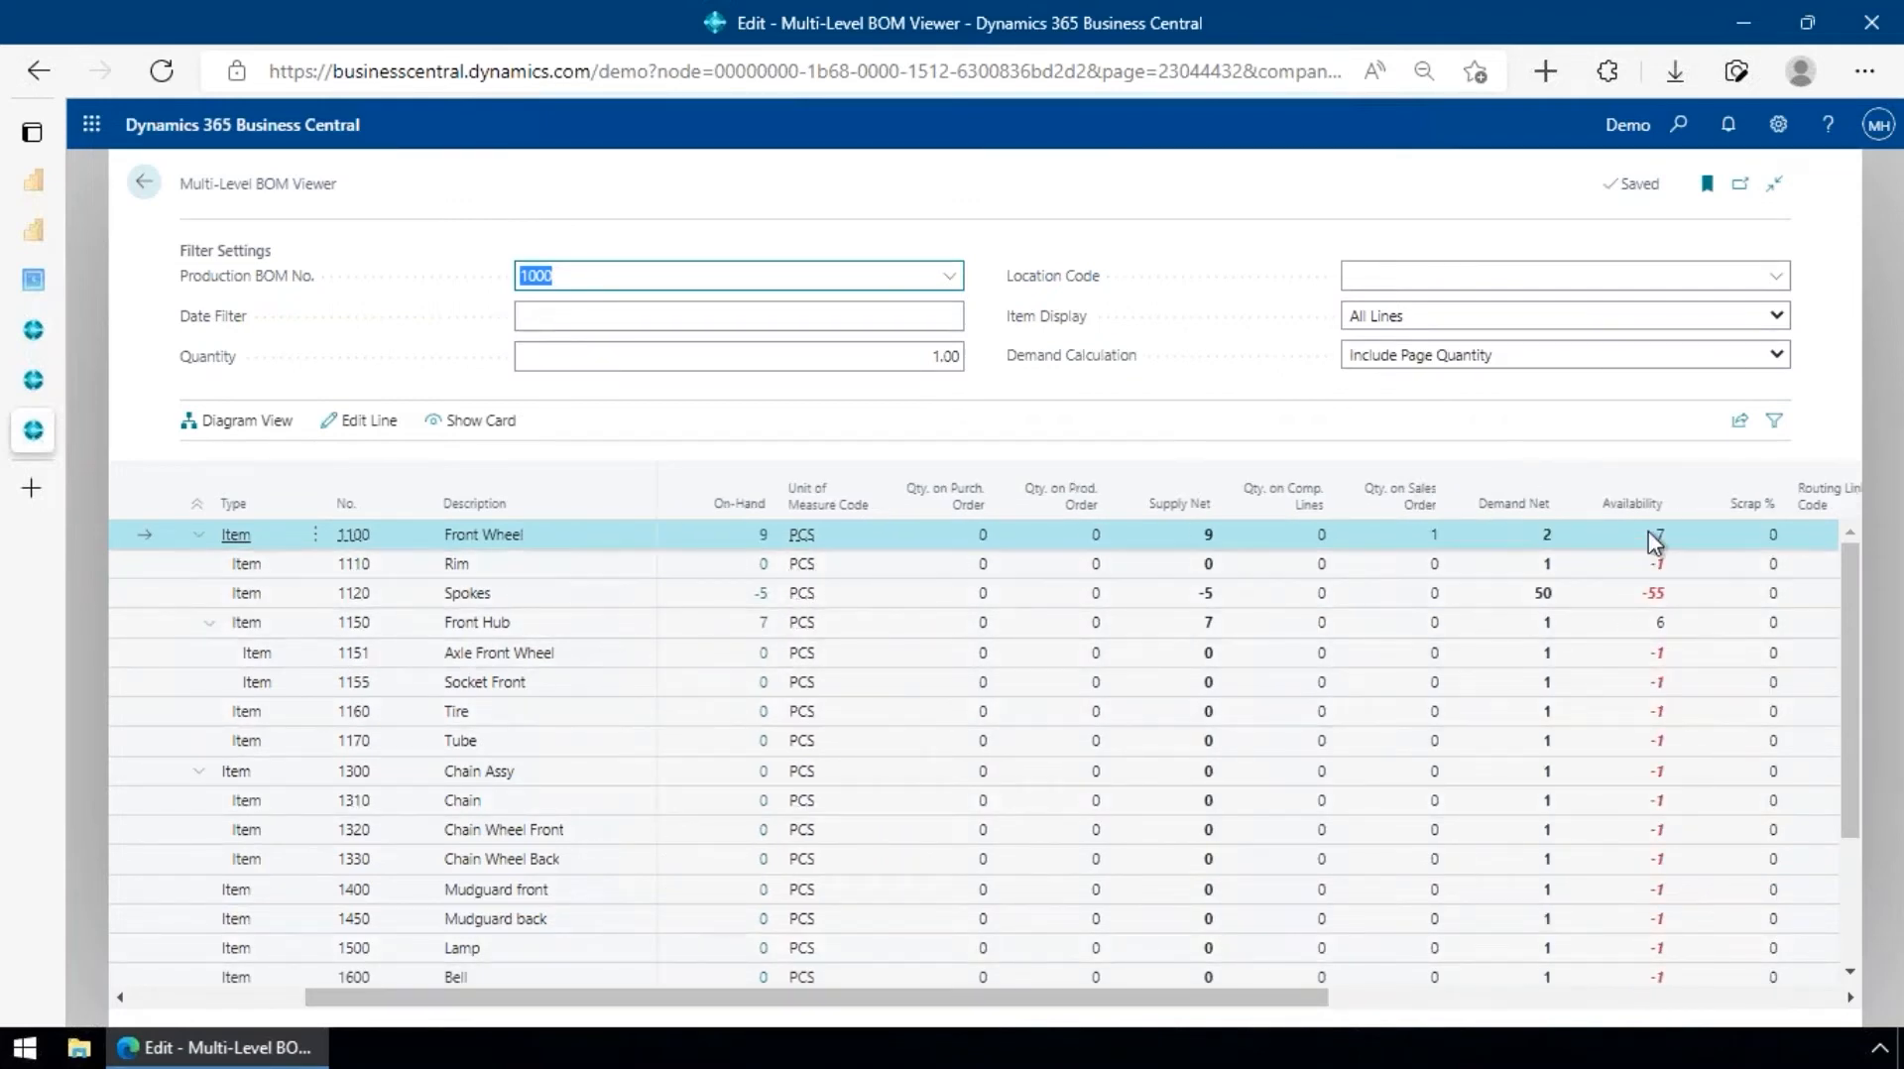
scroll(1652, 952, down, 2)
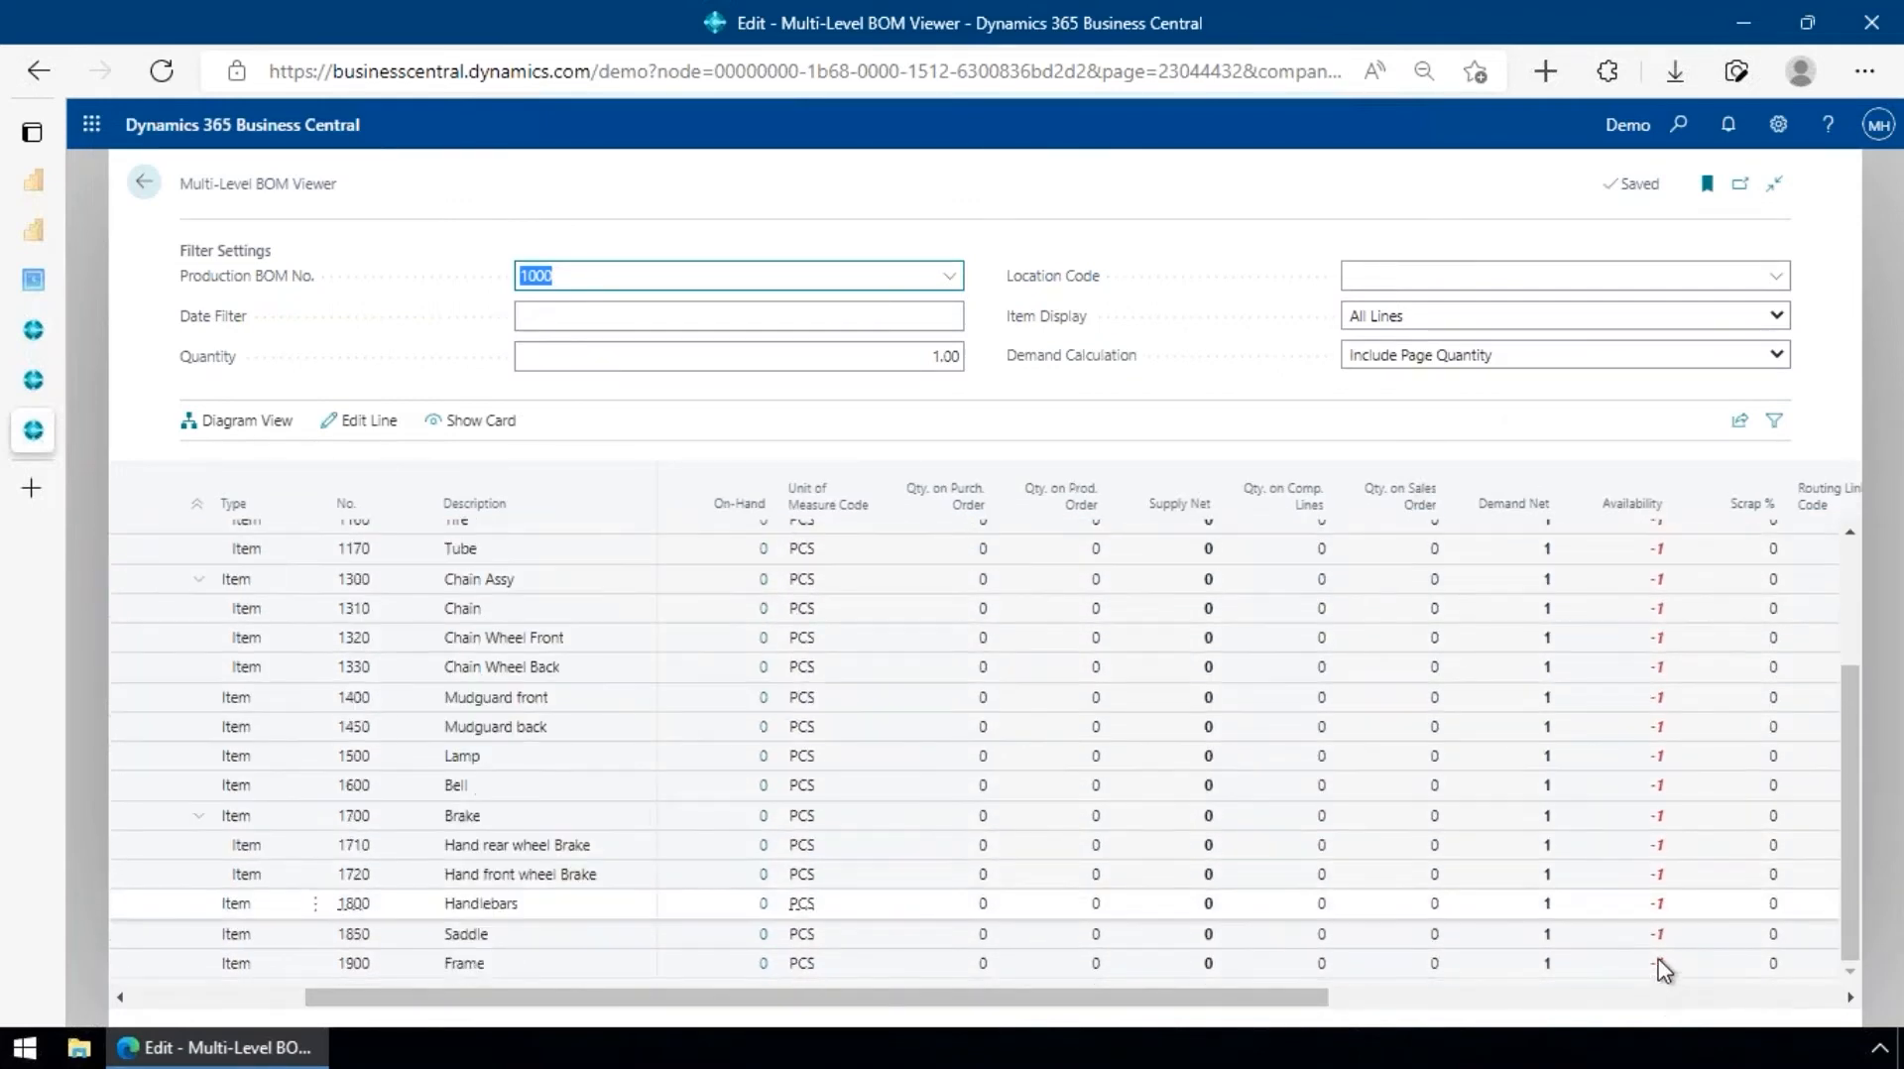
scroll(1651, 952, up, 3)
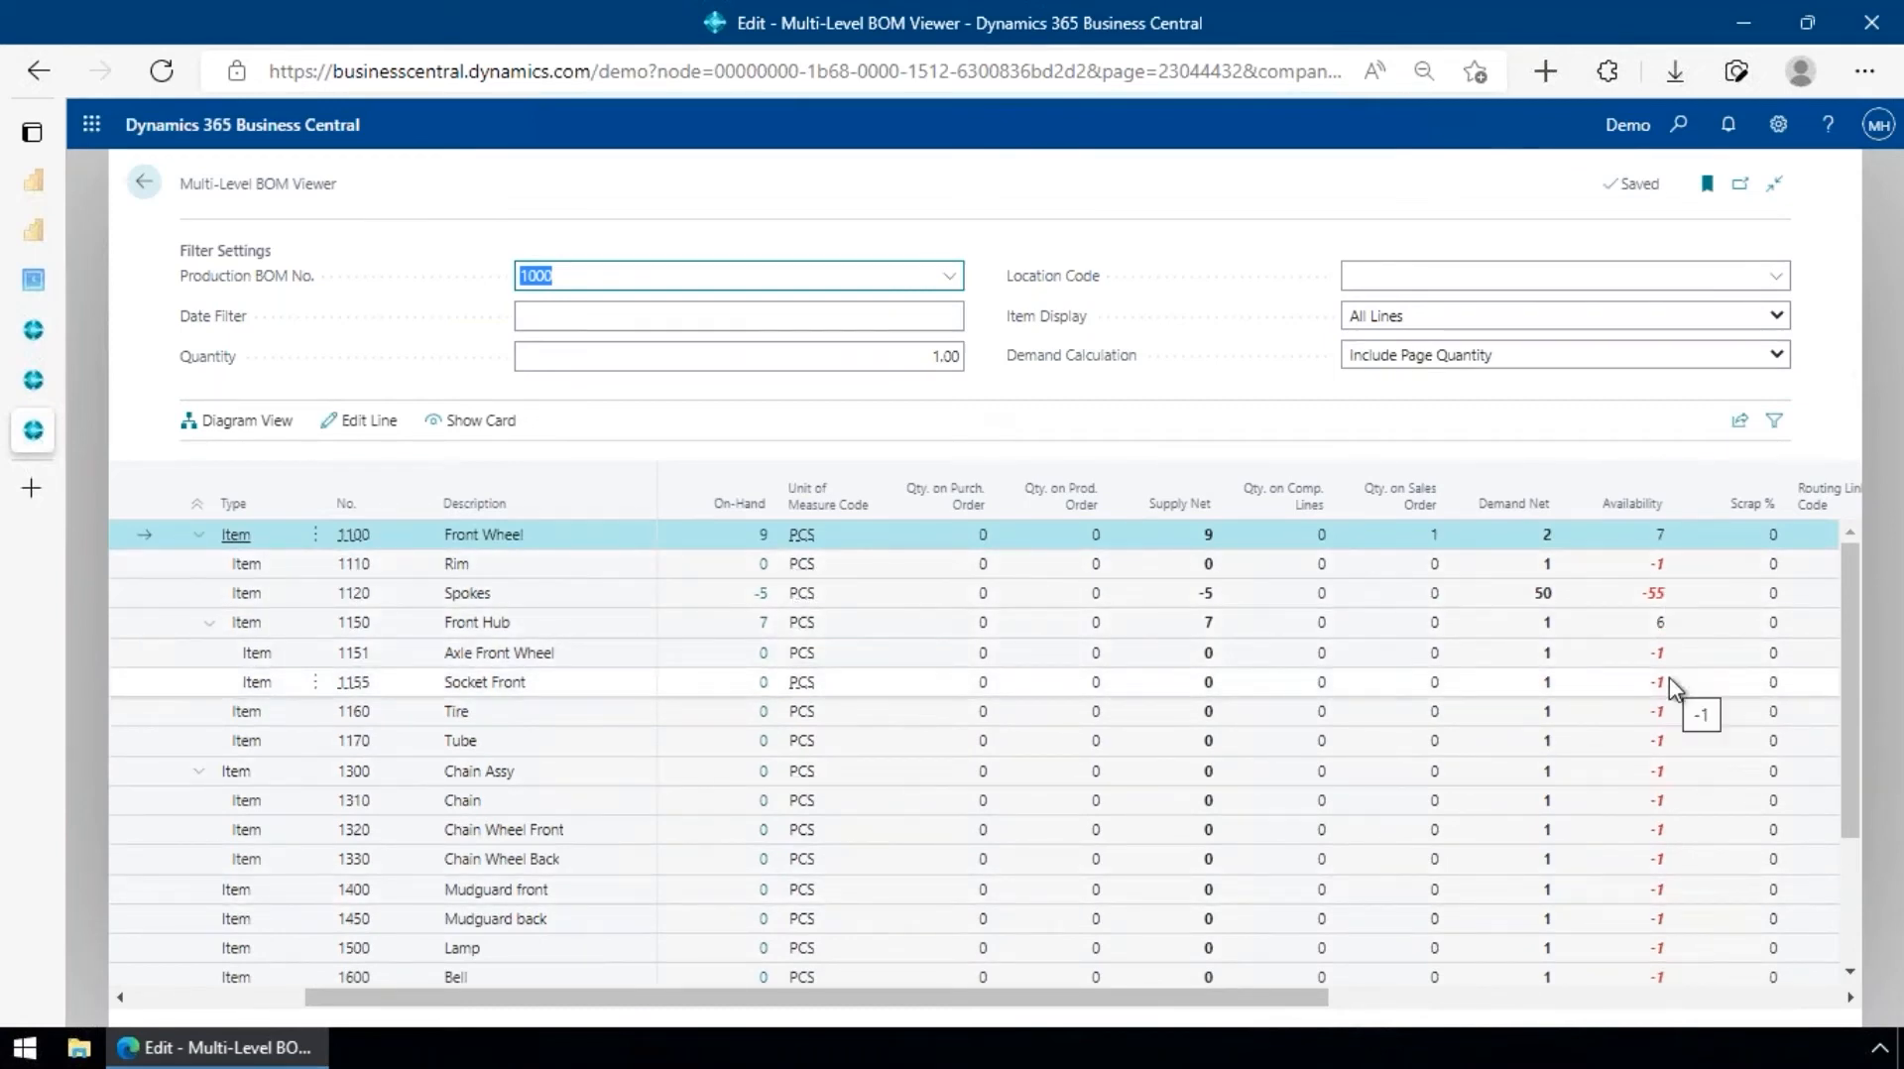
- Set the BOM quantity to 10 and review the component availability, unit cost, replenishment system and vendor columns
click(903, 357)
text(10)
key(Tab)
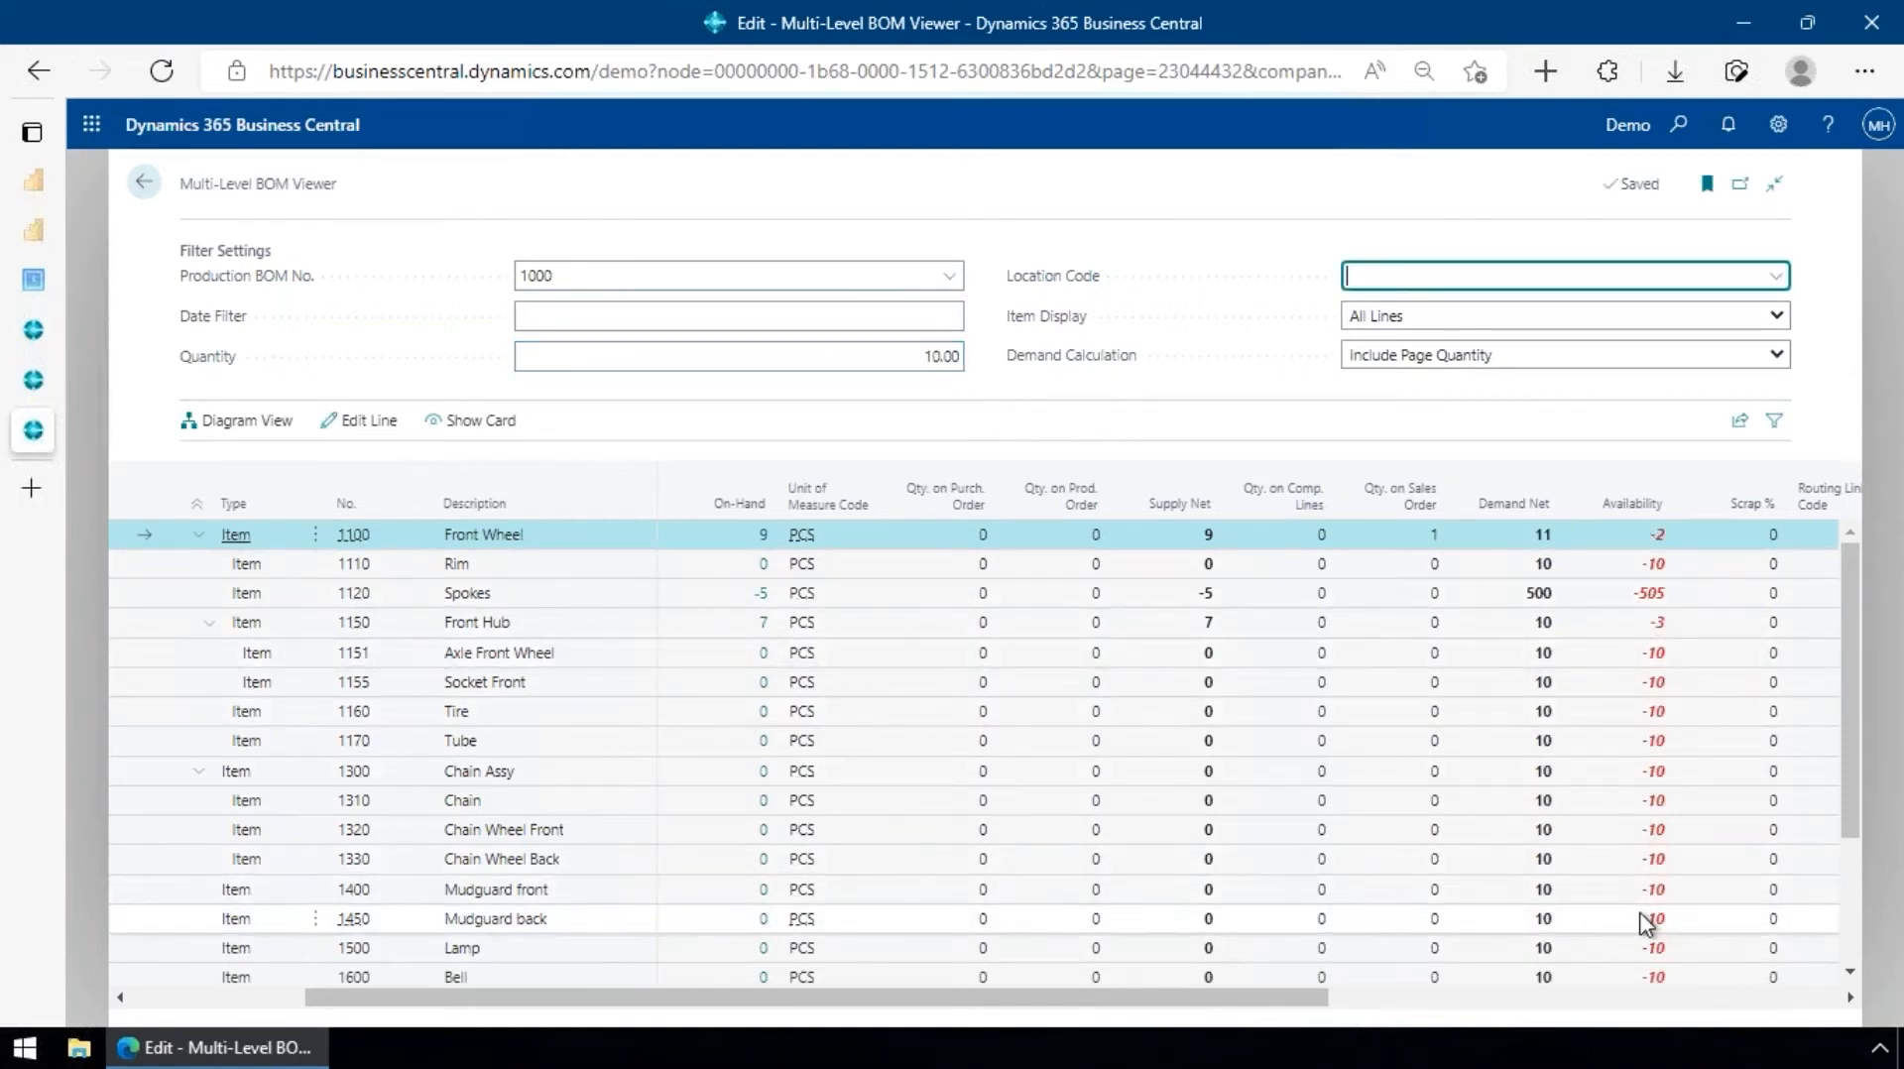
drag(1301, 998, 1825, 1002)
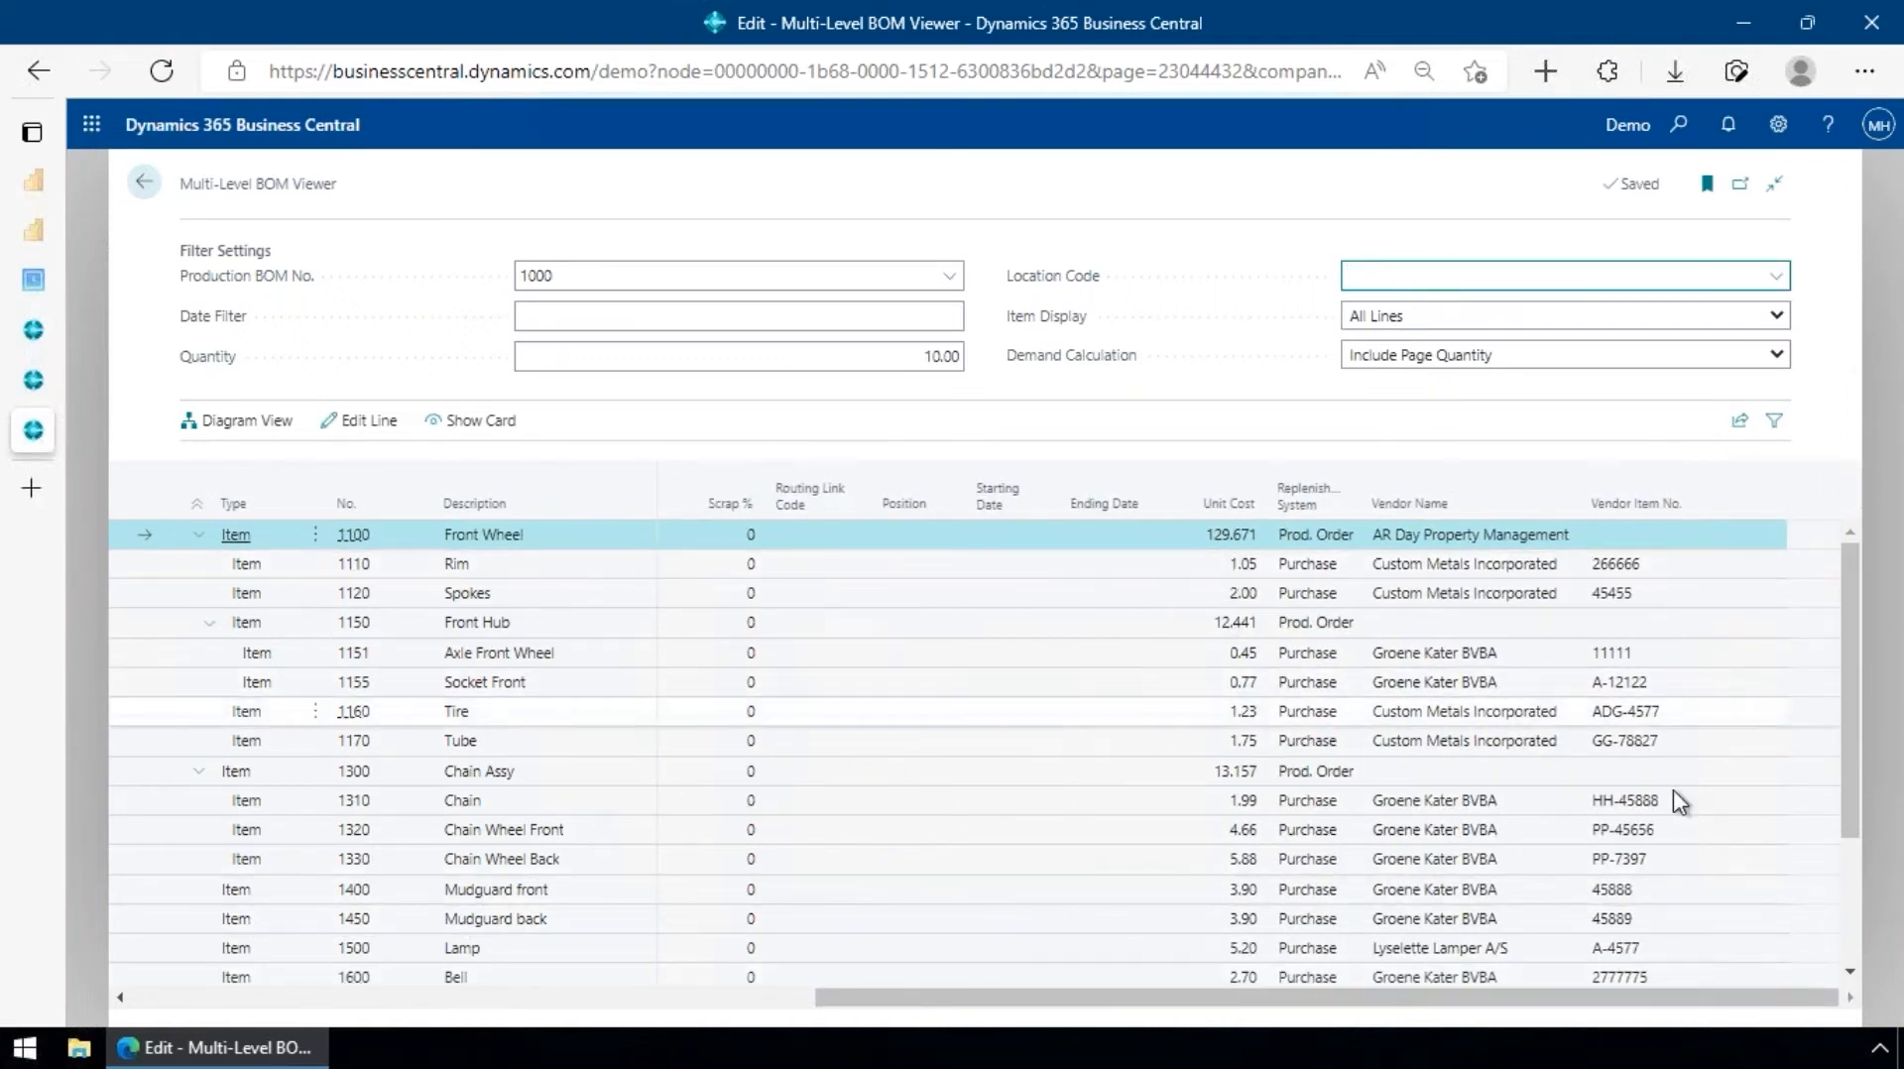
drag(1674, 998, 807, 1026)
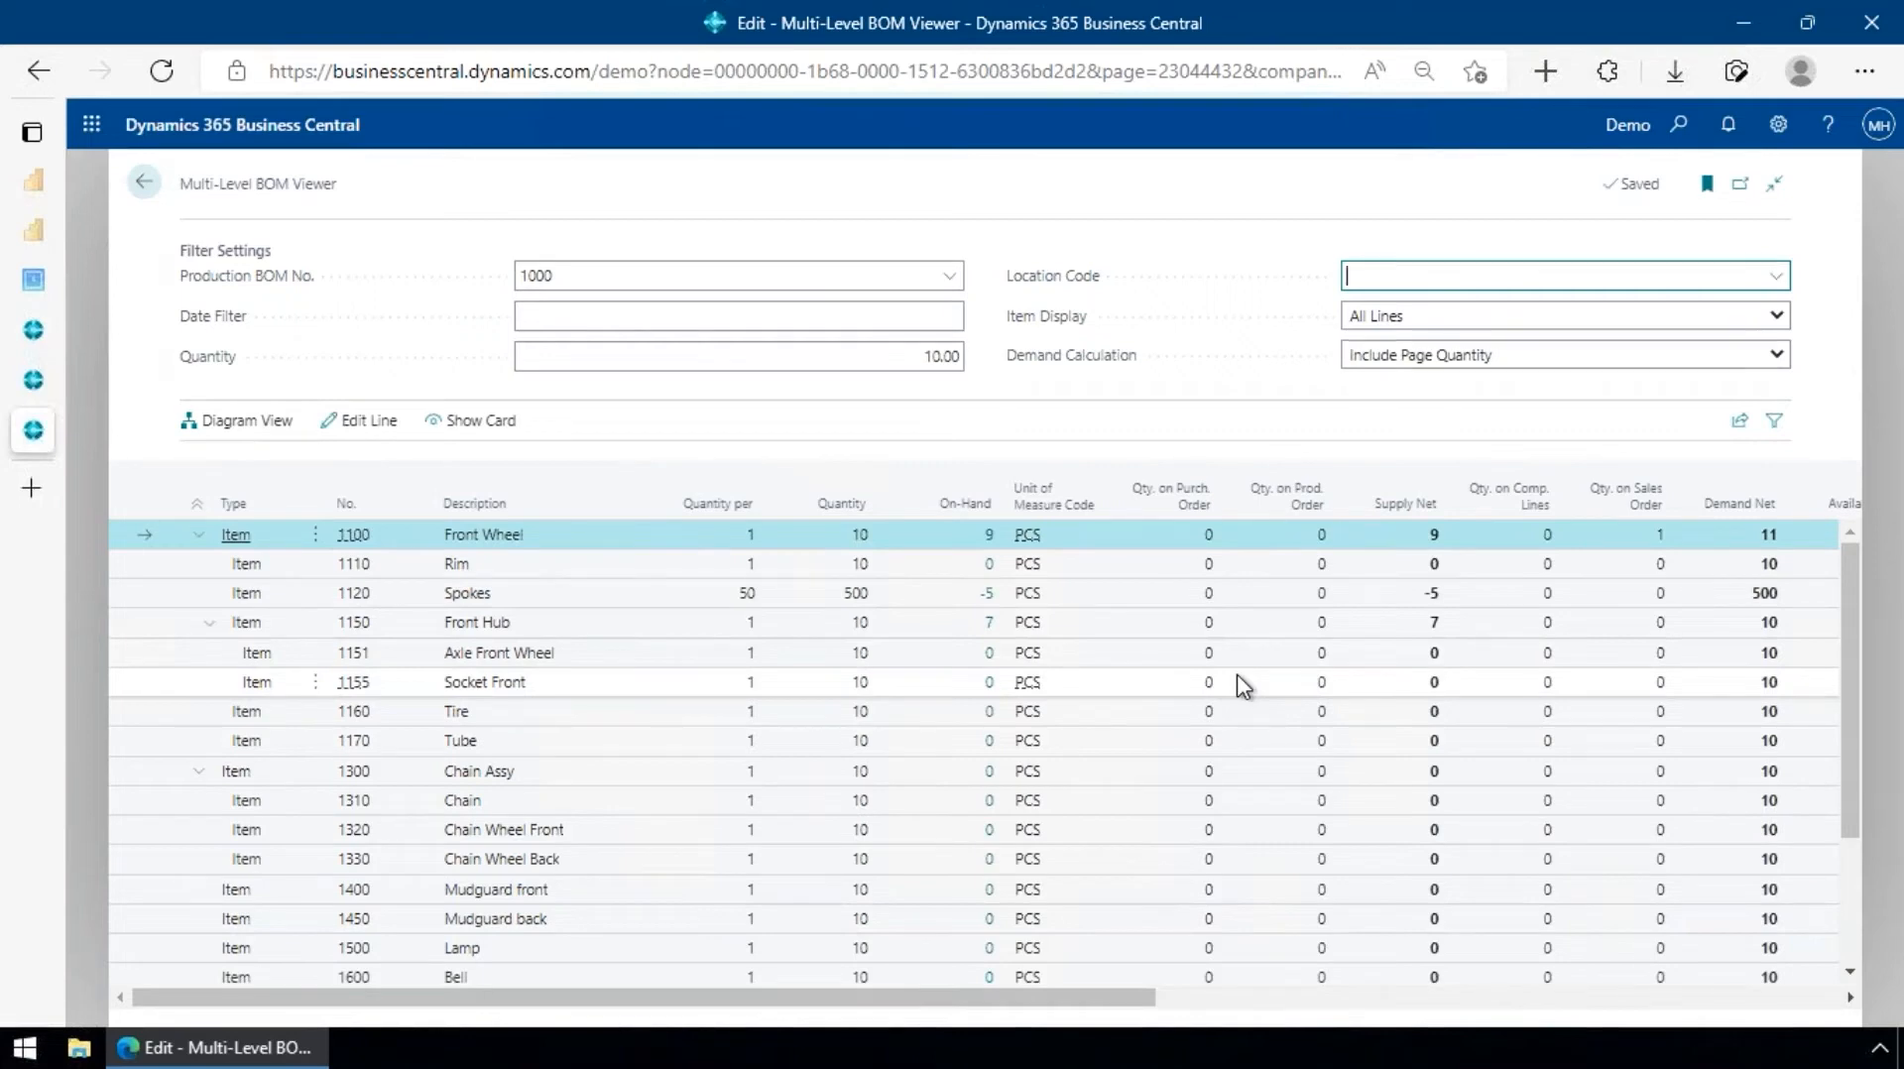
- Try the type Production BOM on the Chain Assy BOM line and discard the change
click(565, 773)
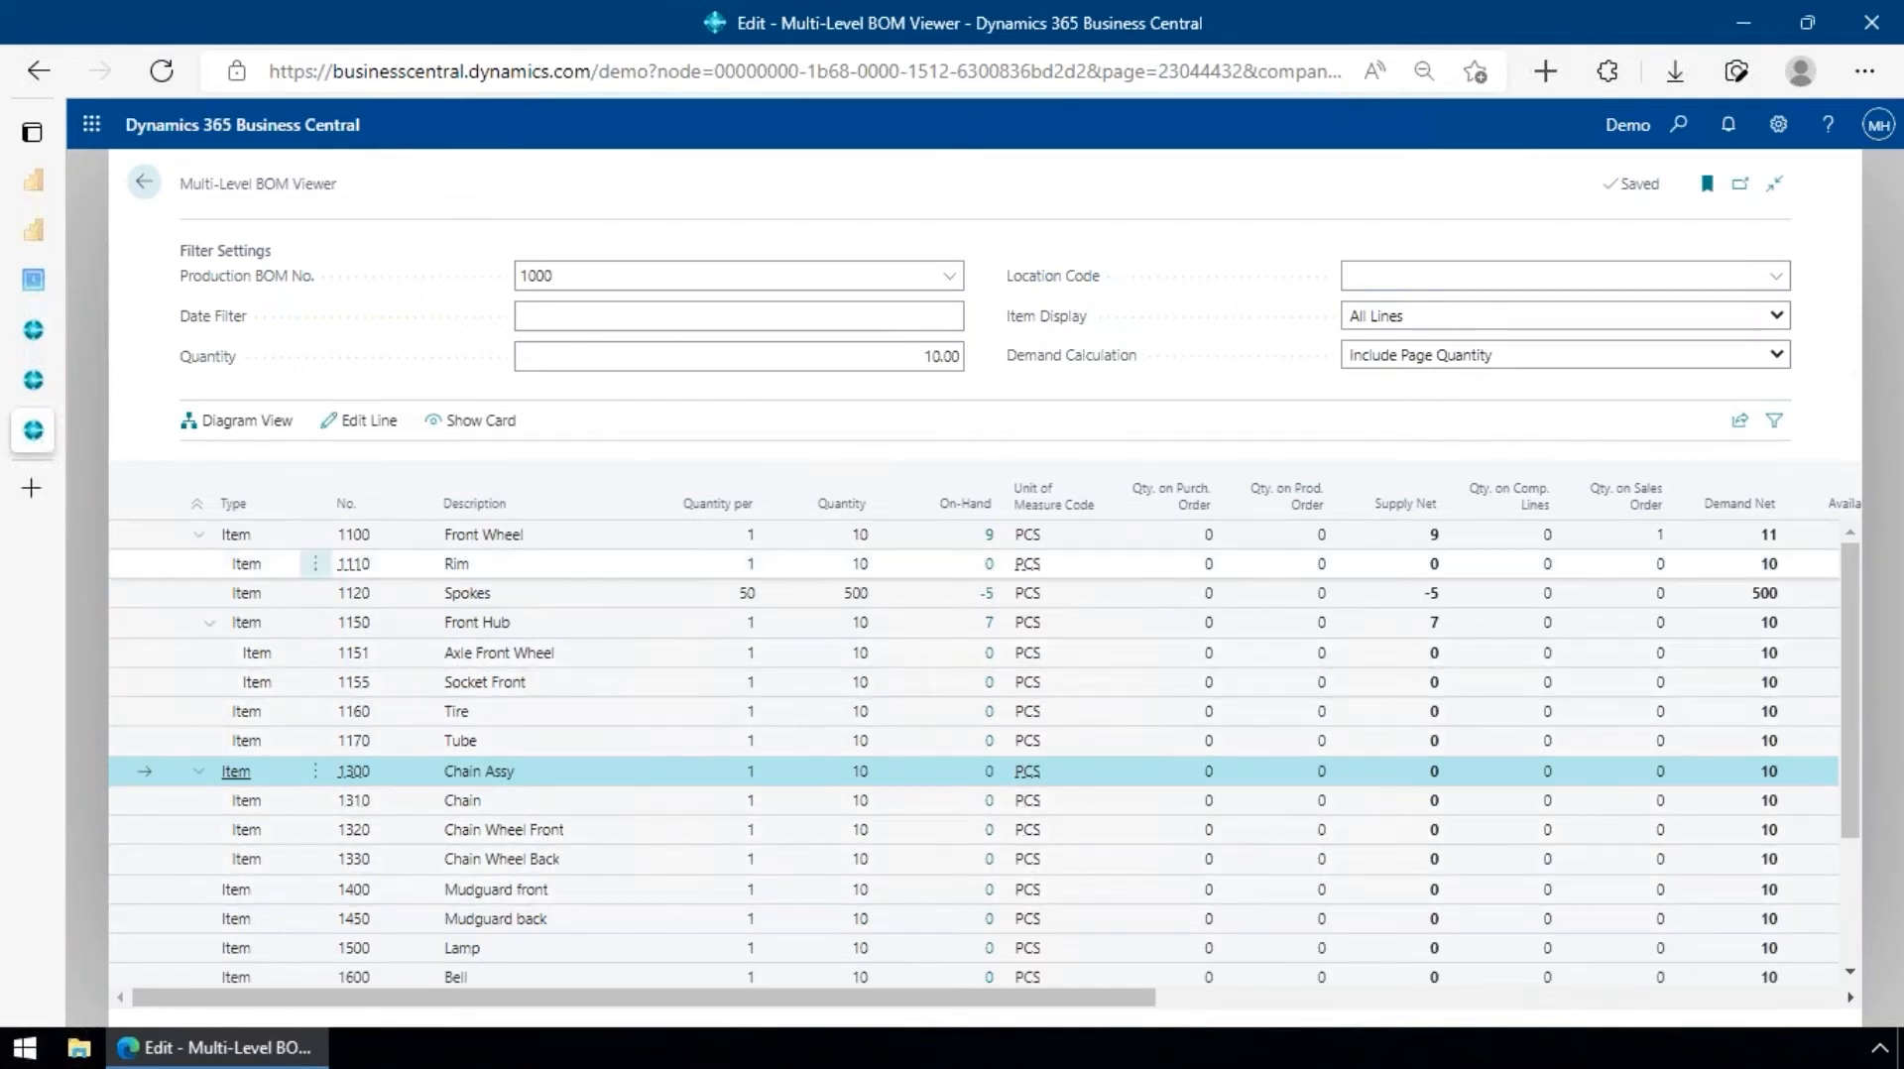
click(343, 429)
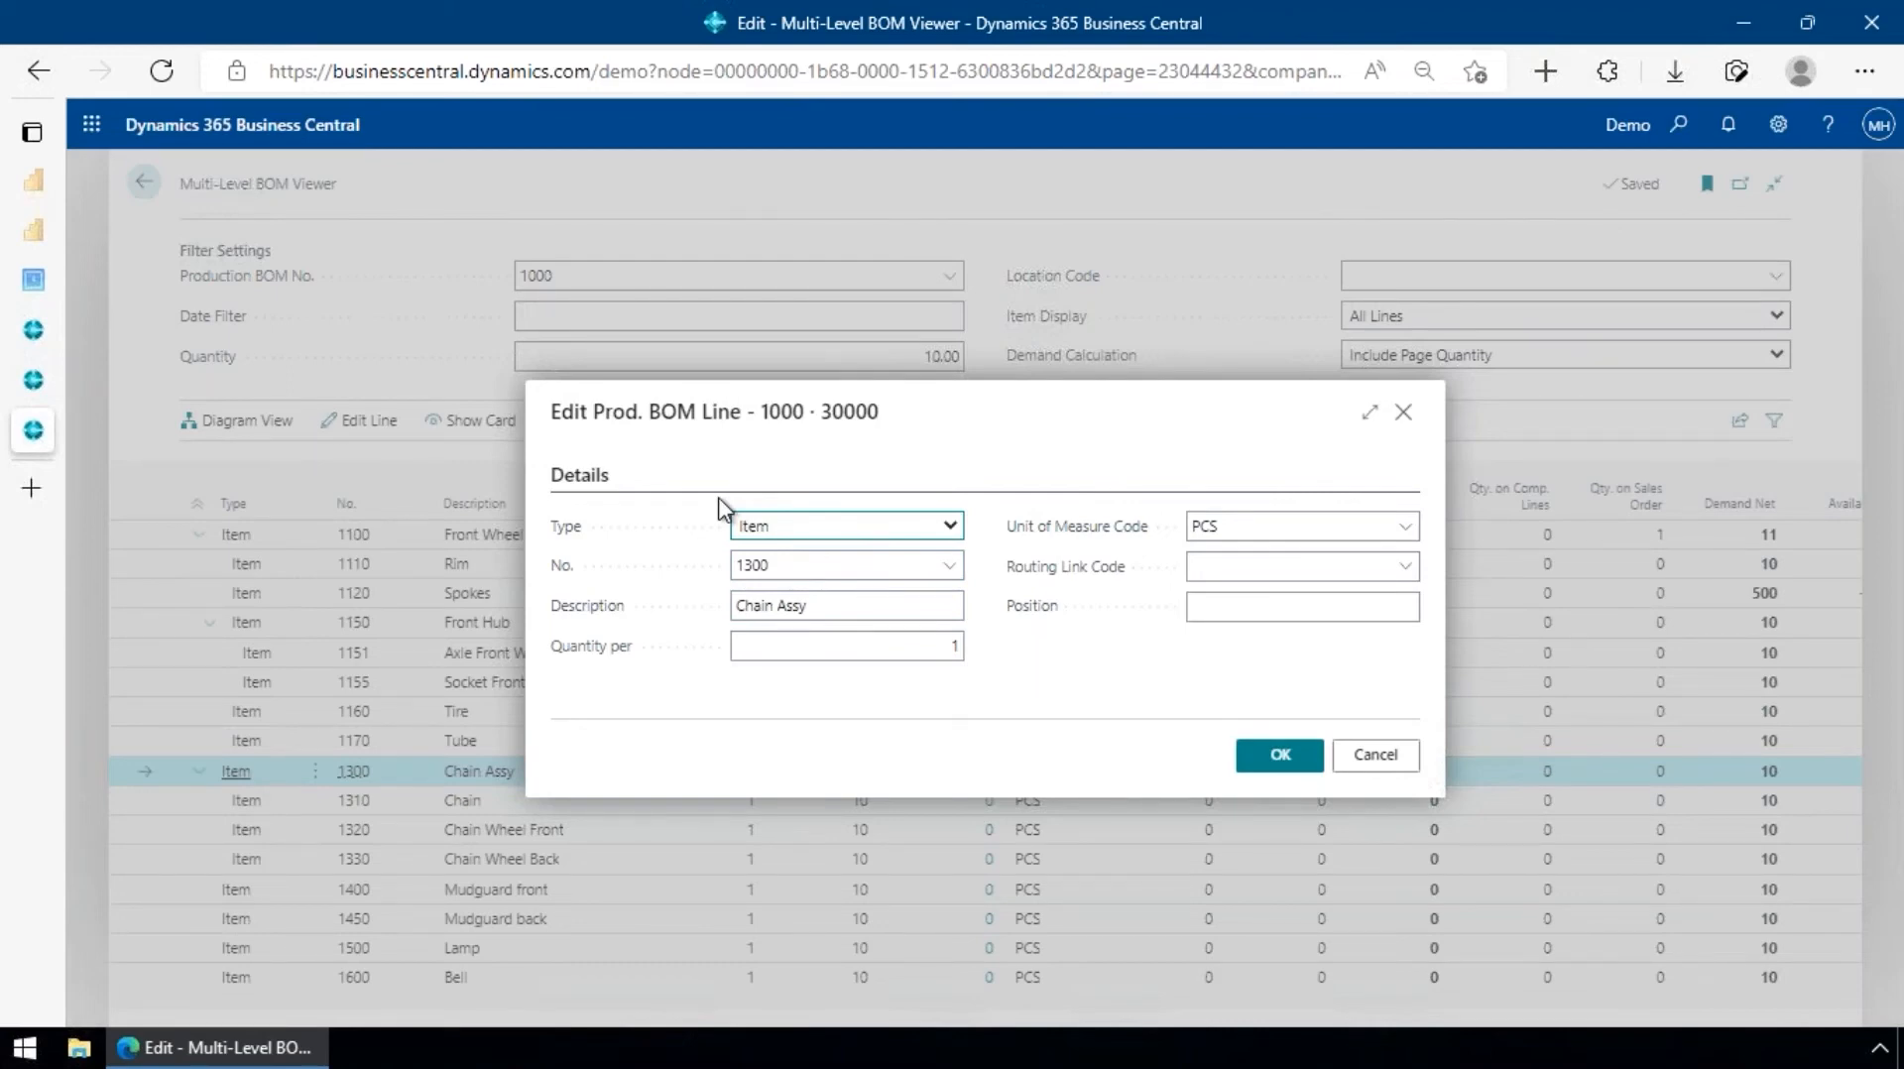
click(958, 529)
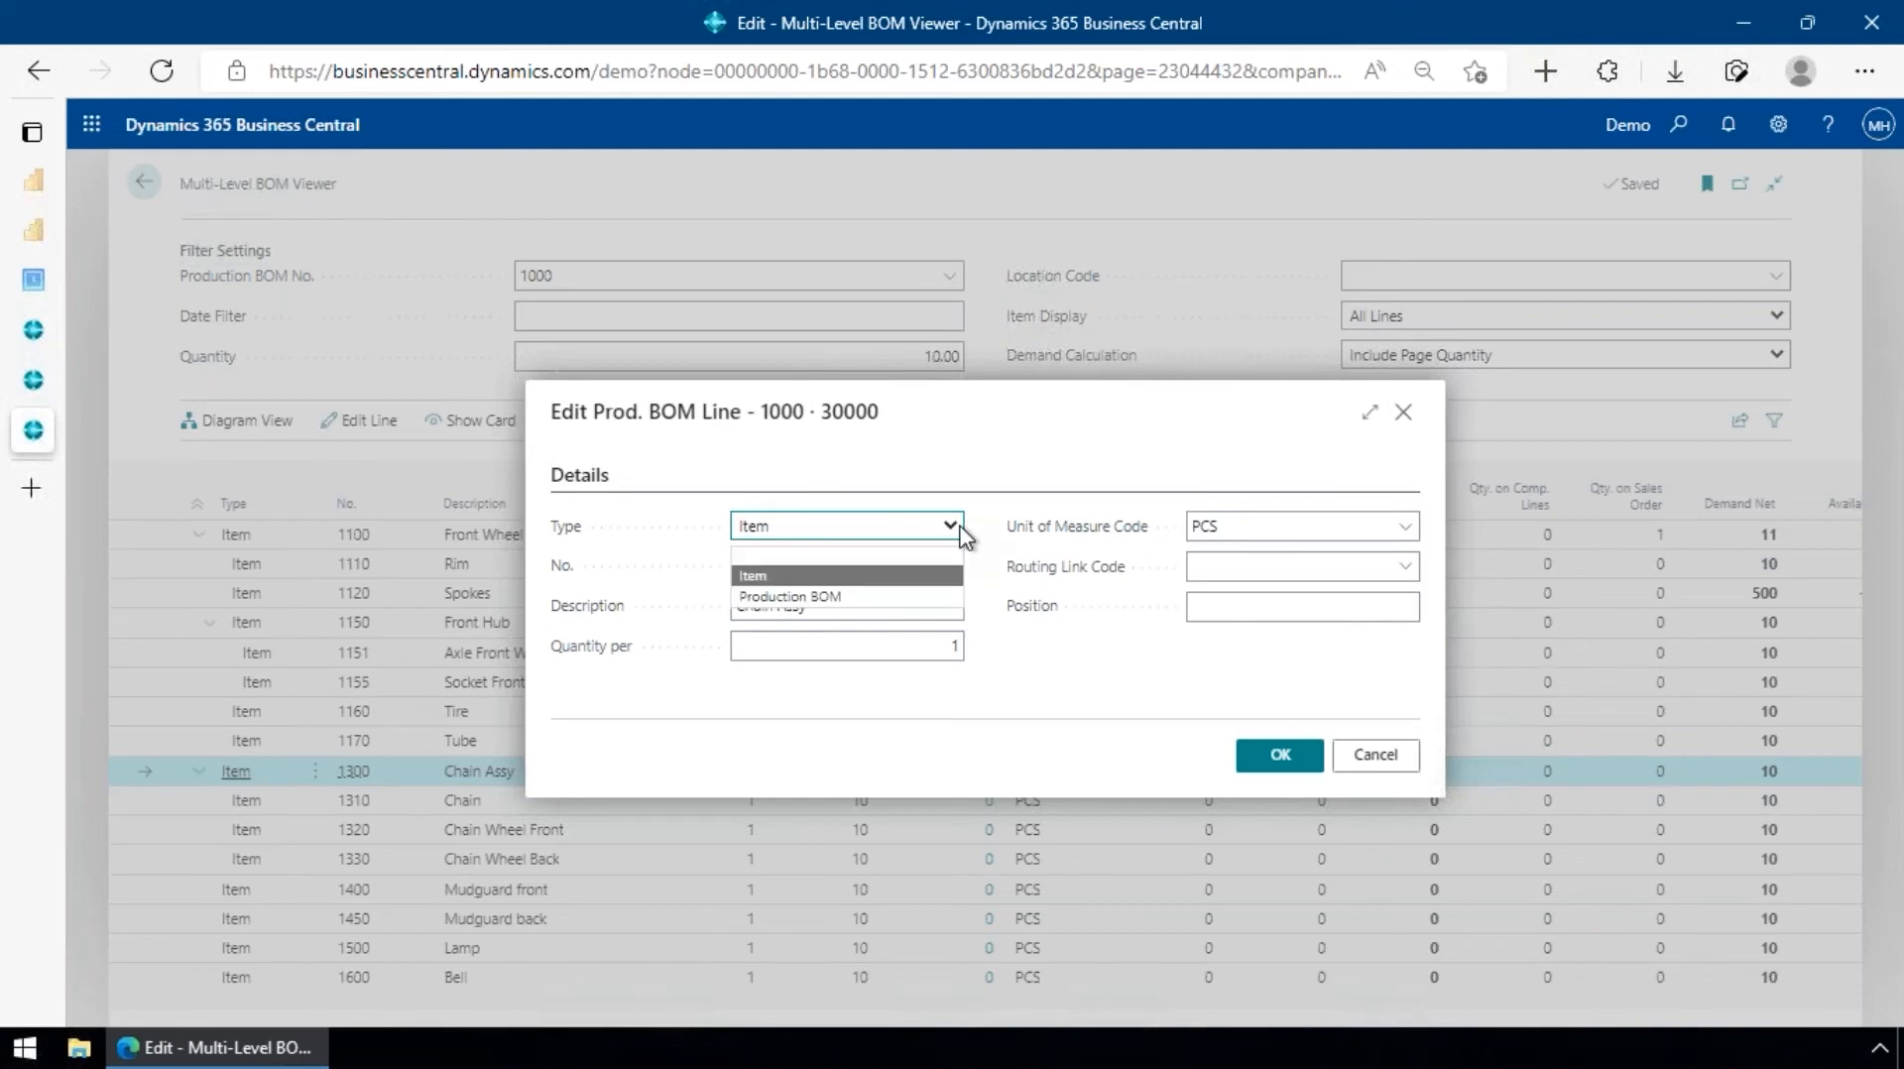
click(855, 595)
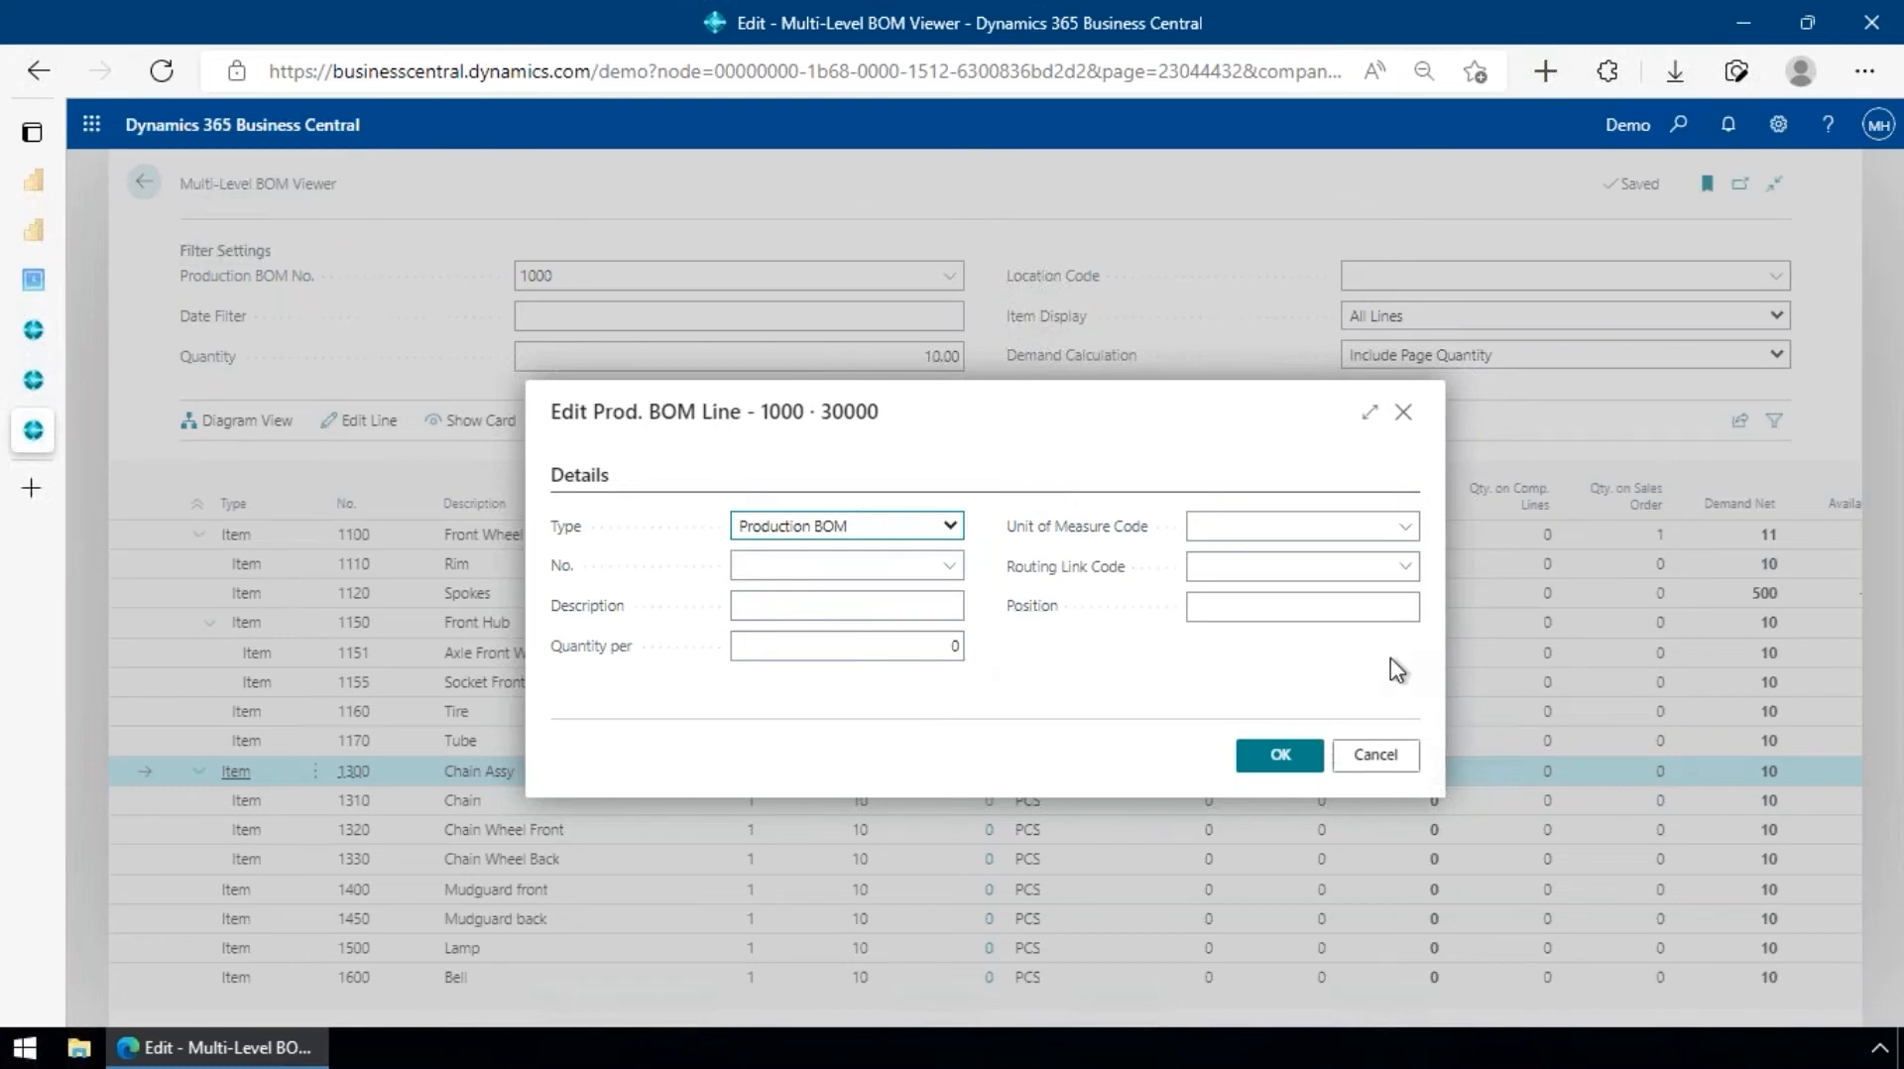
click(1376, 754)
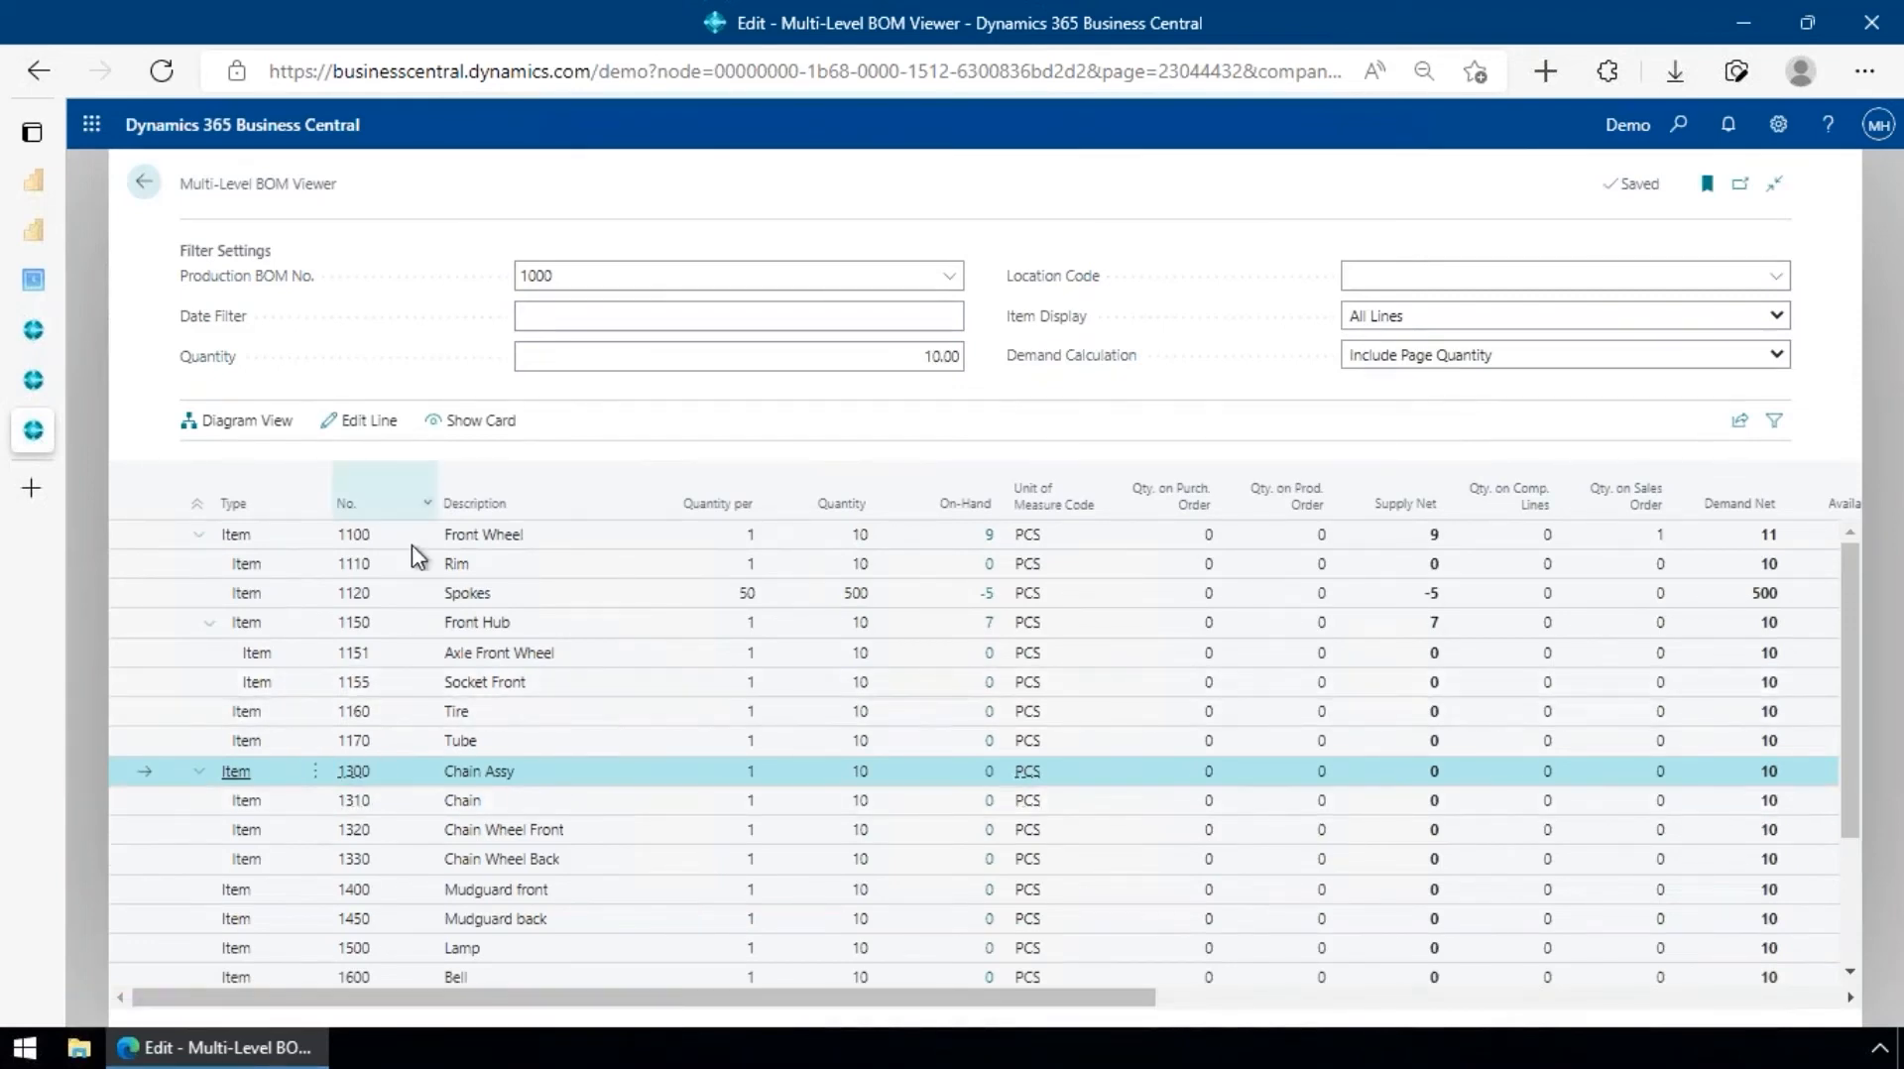
- Look through the bicycle BOM's component list and view the item card of Chain Assy
scroll(496, 863, down, 5)
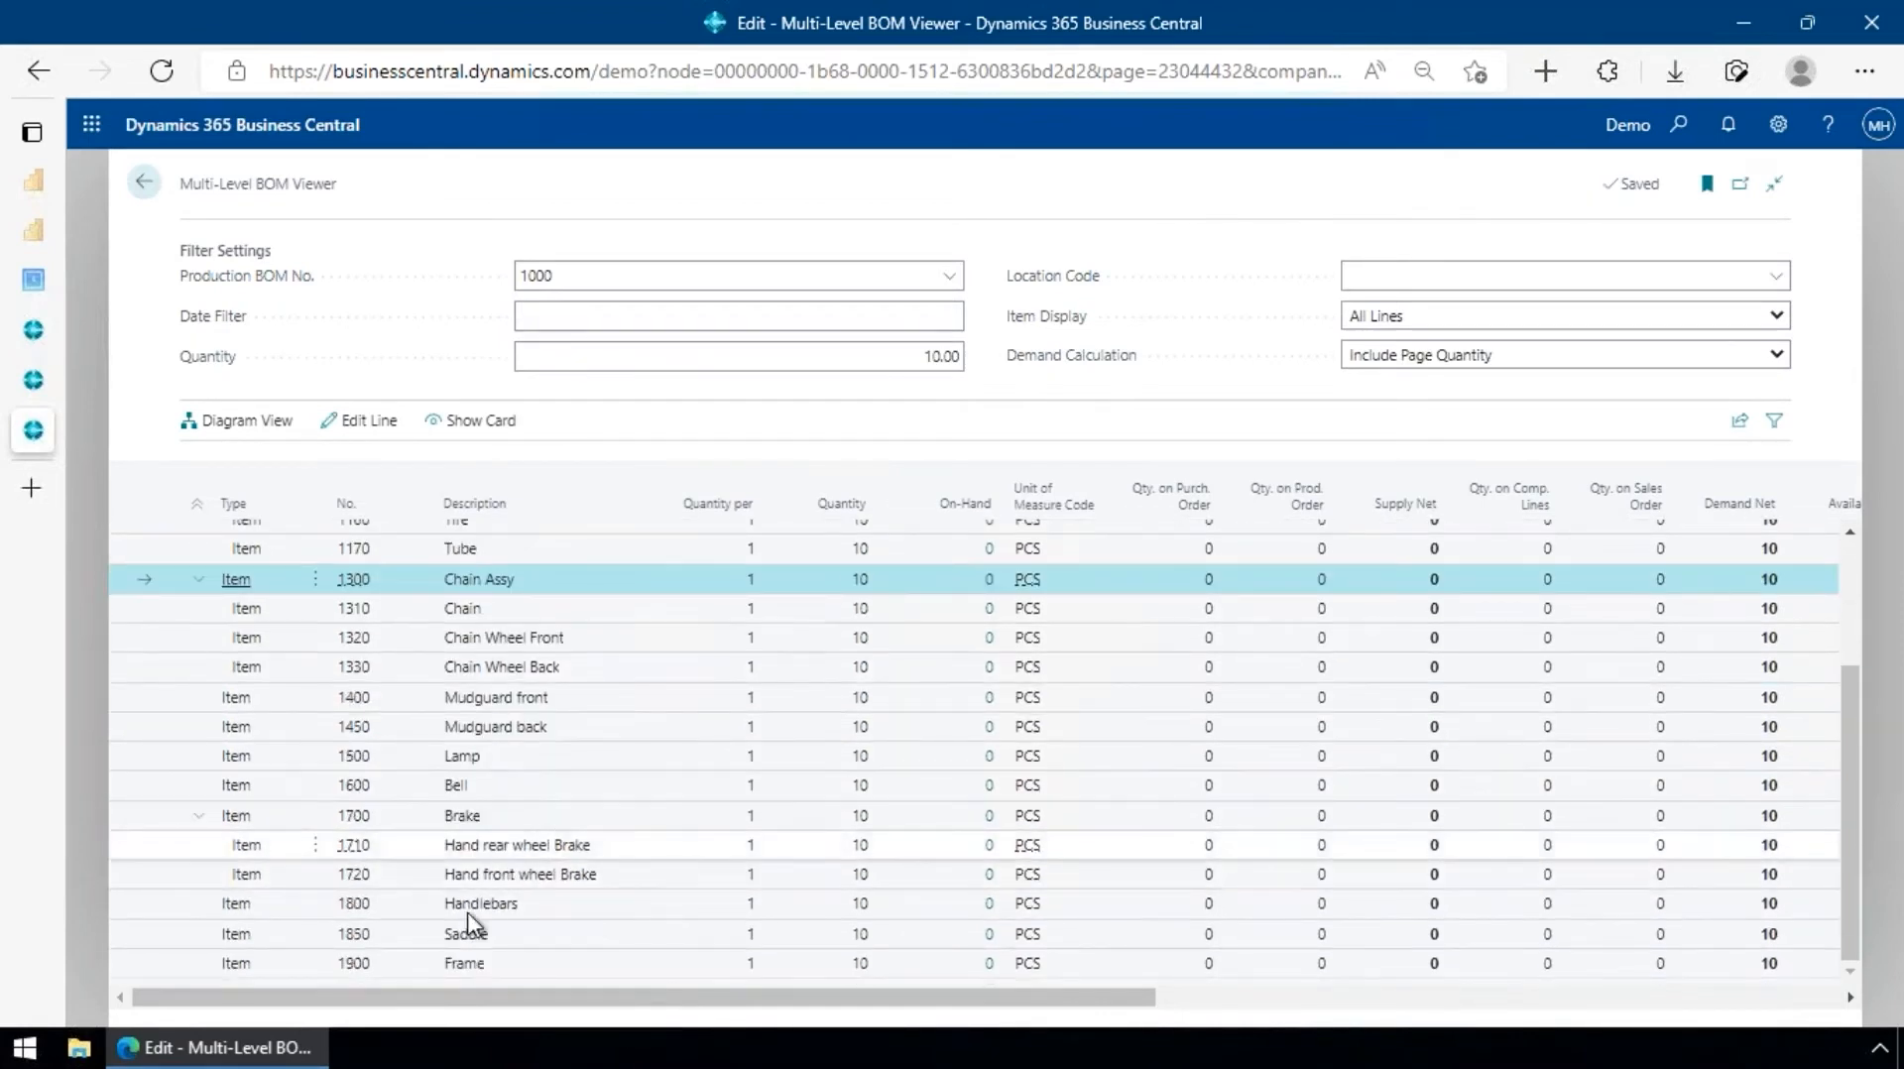
scroll(535, 938, up, 5)
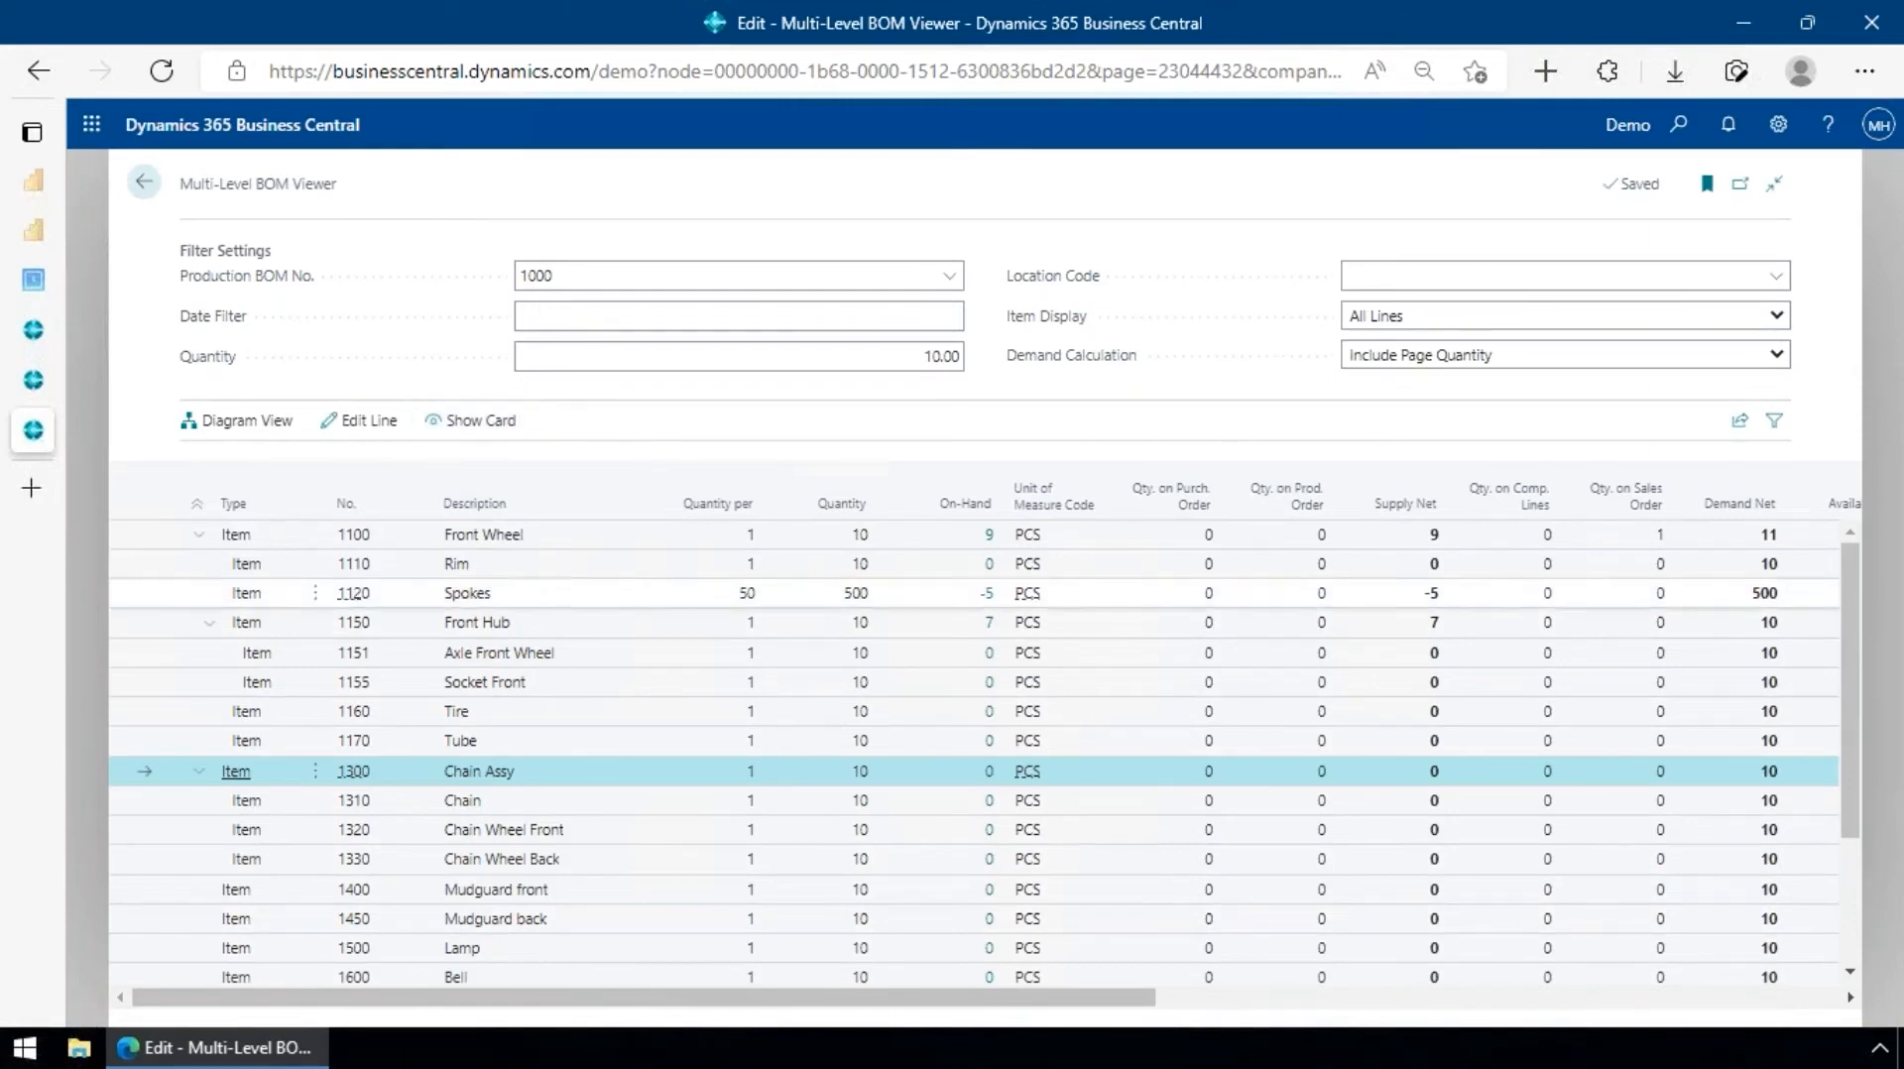
click(238, 773)
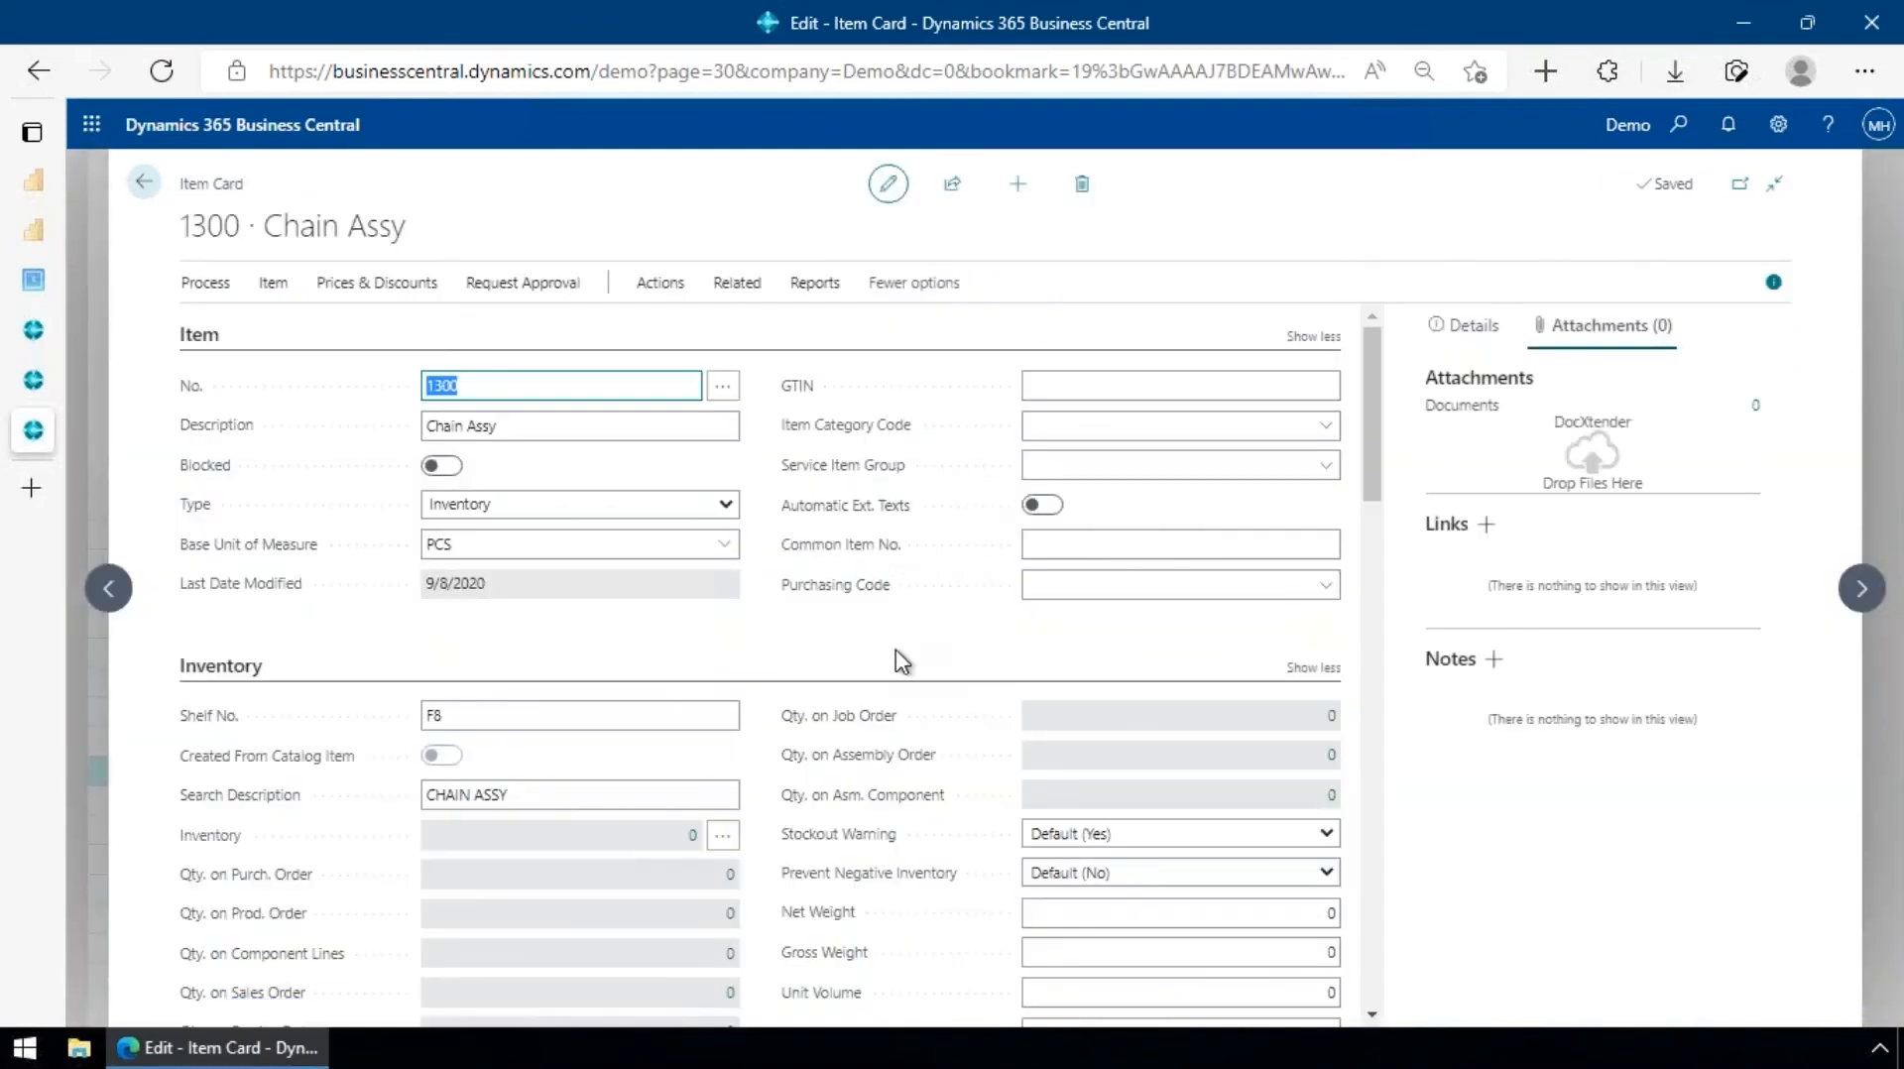
key(Escape)
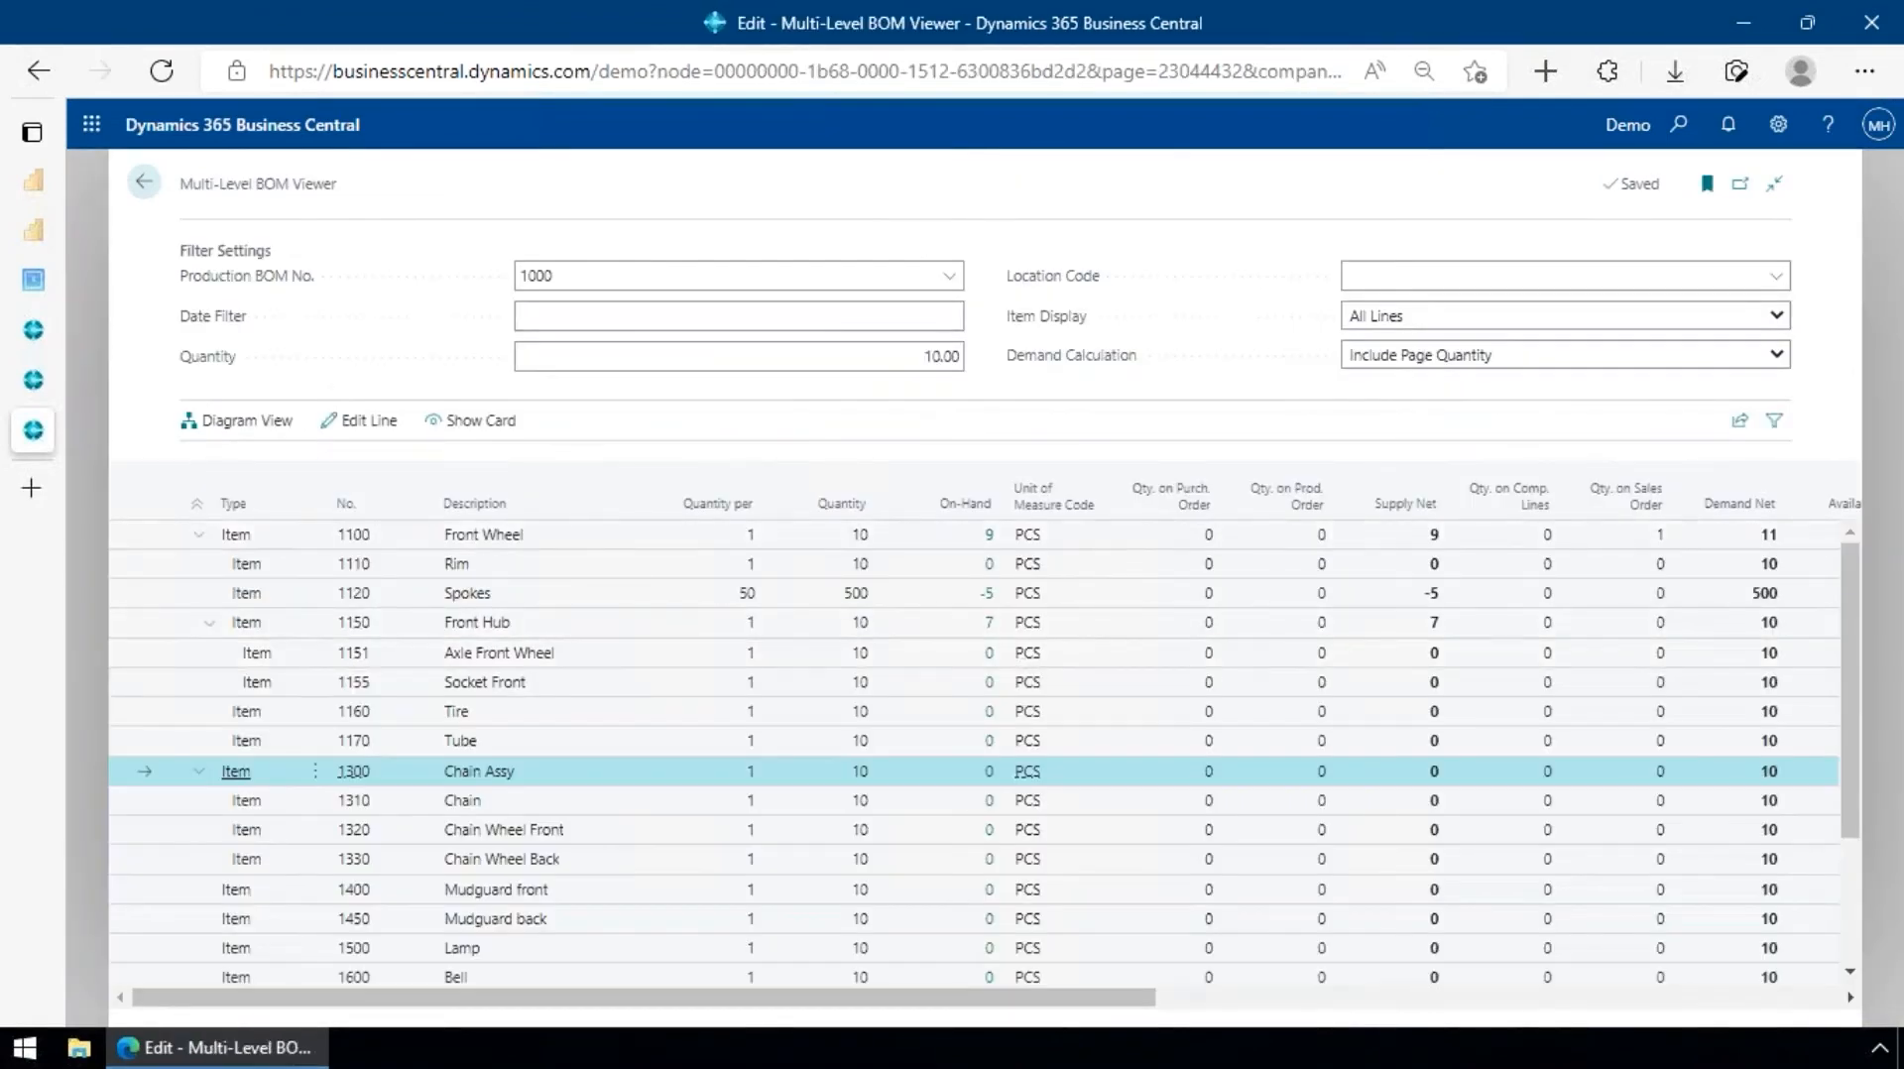
- Display the bicycle BOM as a diagram and examine its components and their availability across the levels
click(260, 425)
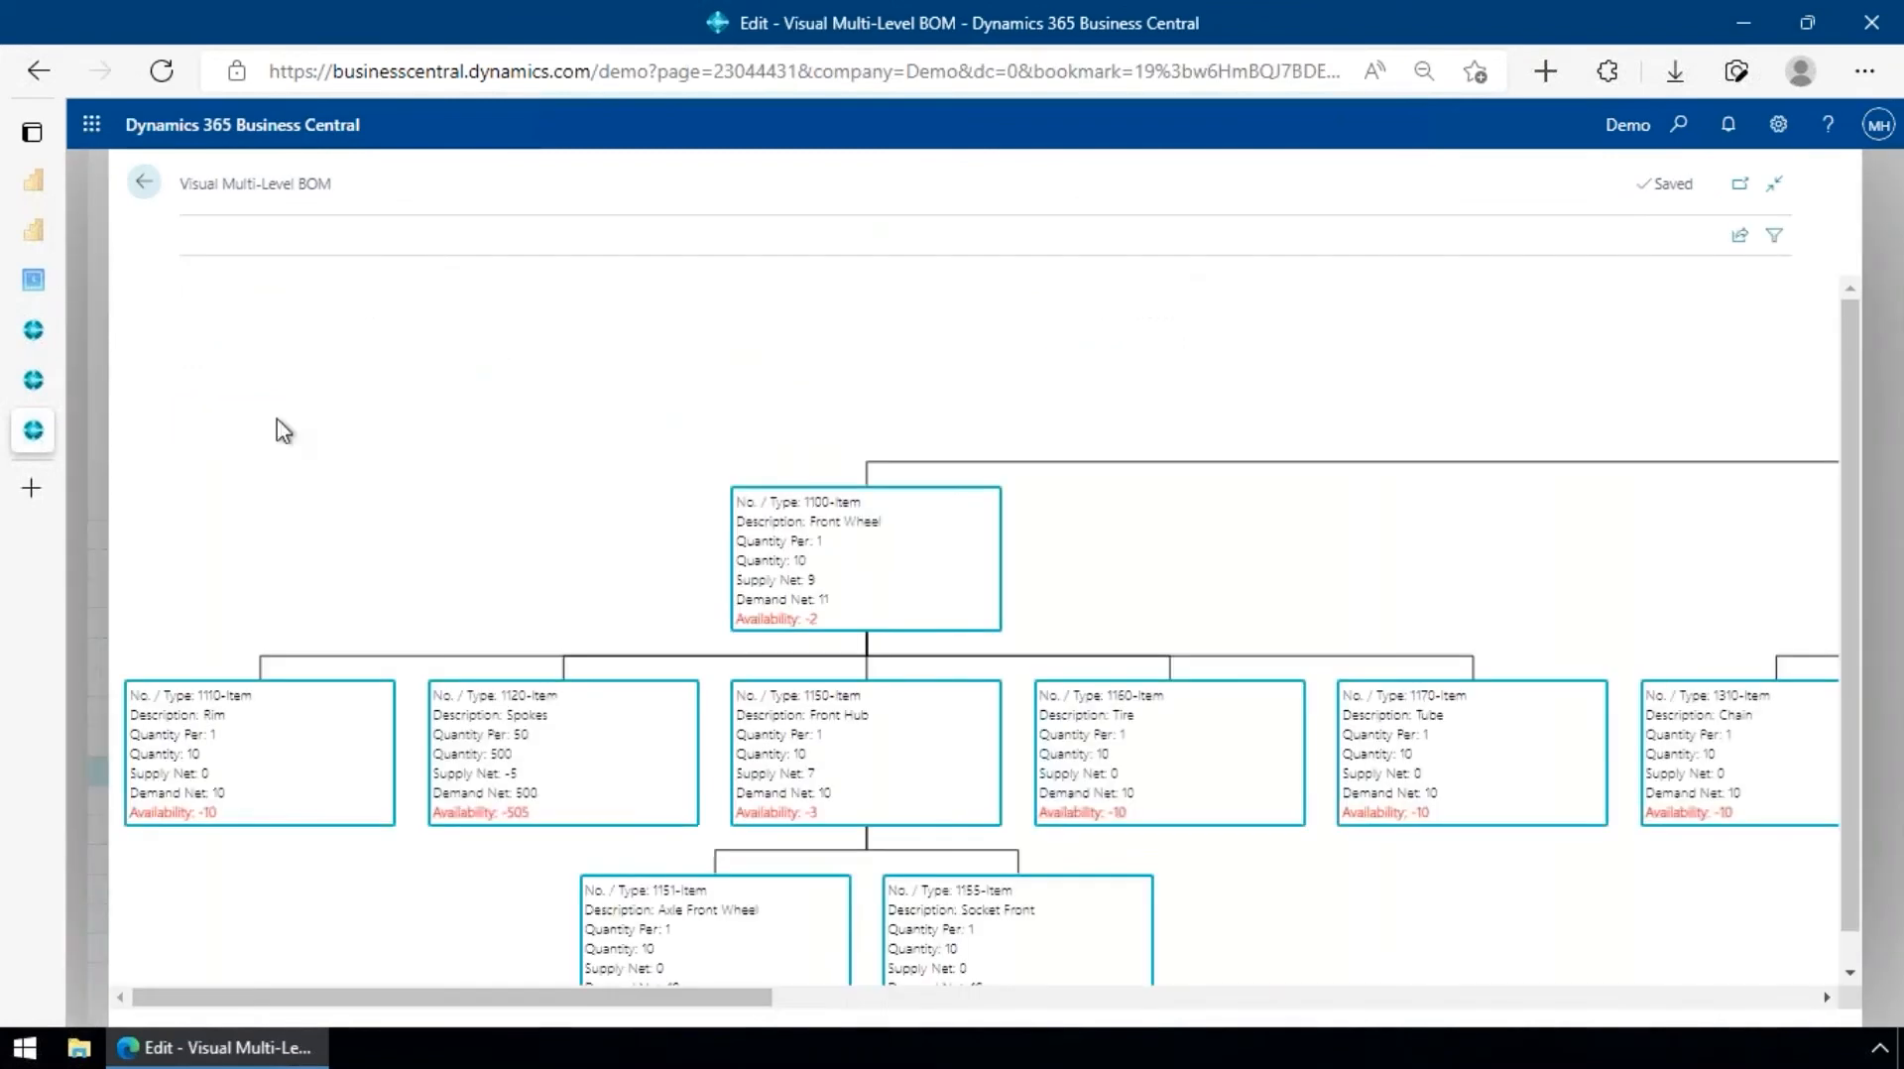
drag(789, 997, 1323, 1022)
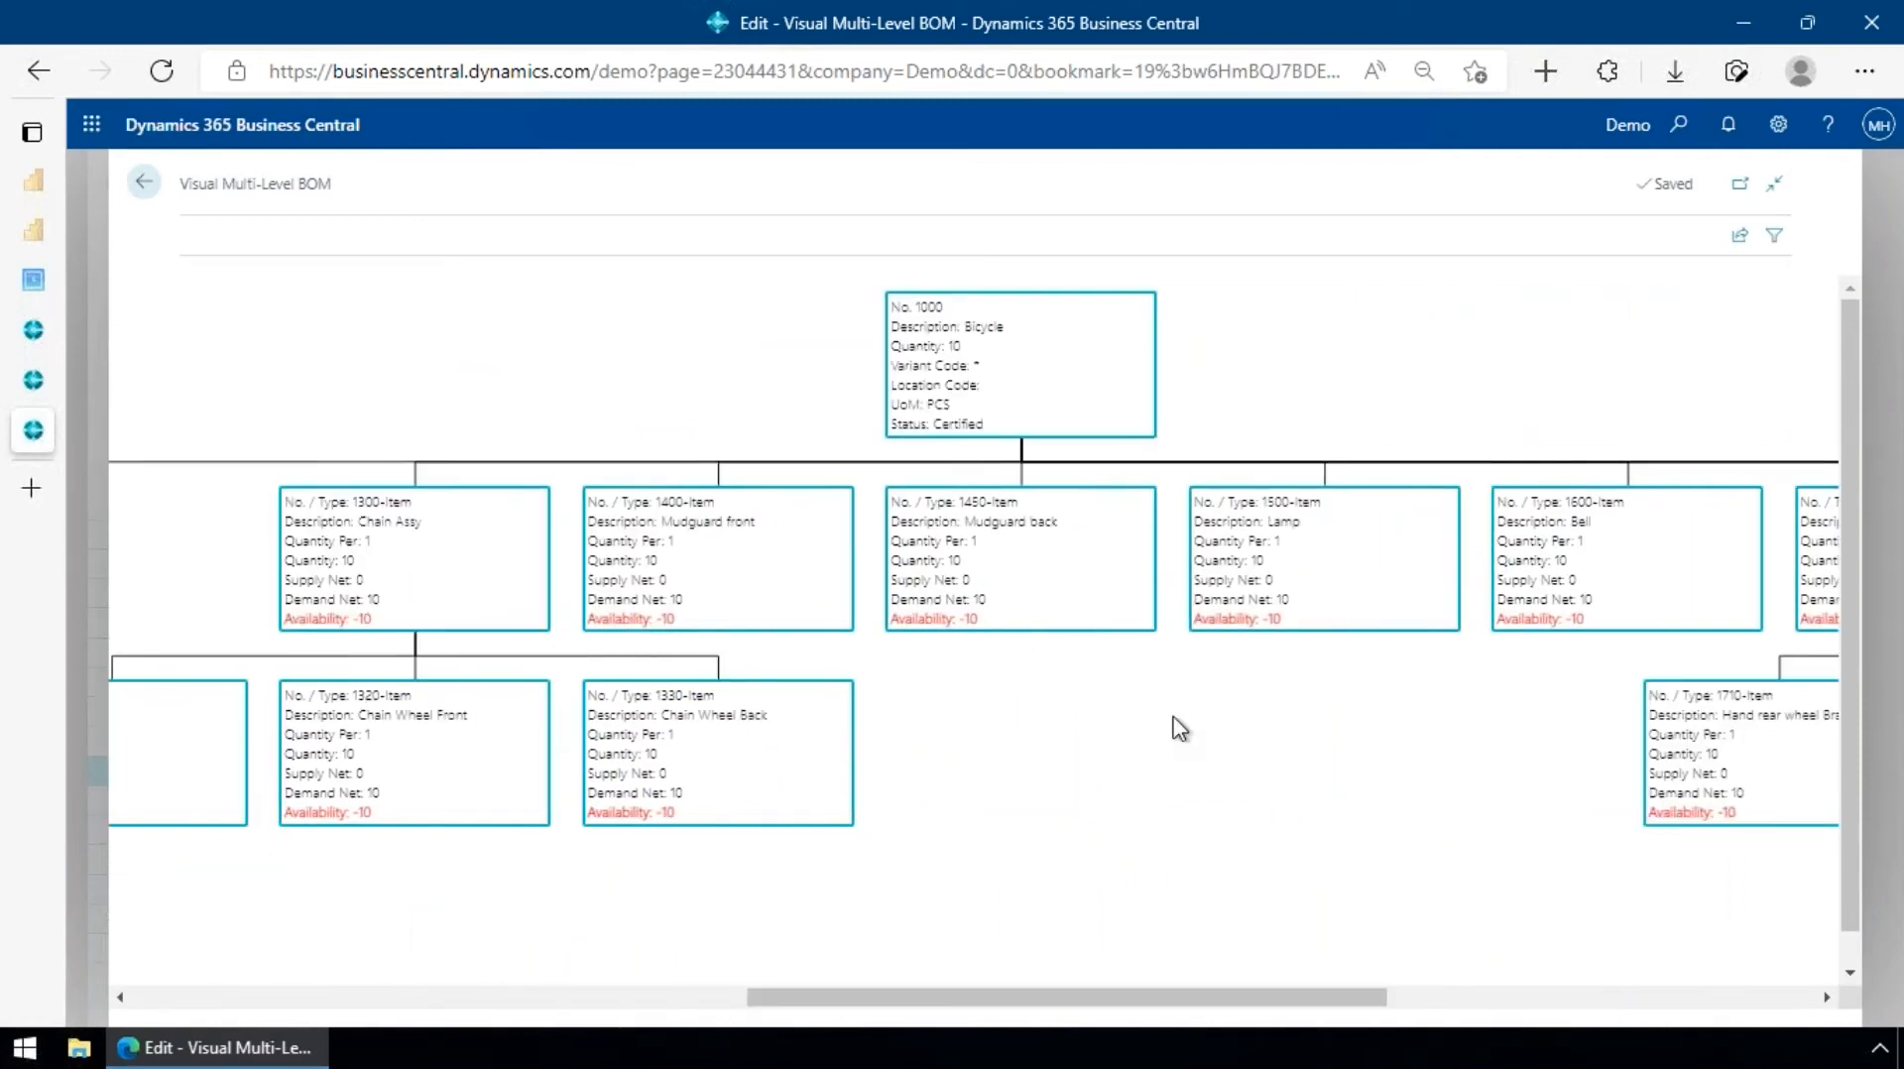
drag(1097, 1008, 554, 1010)
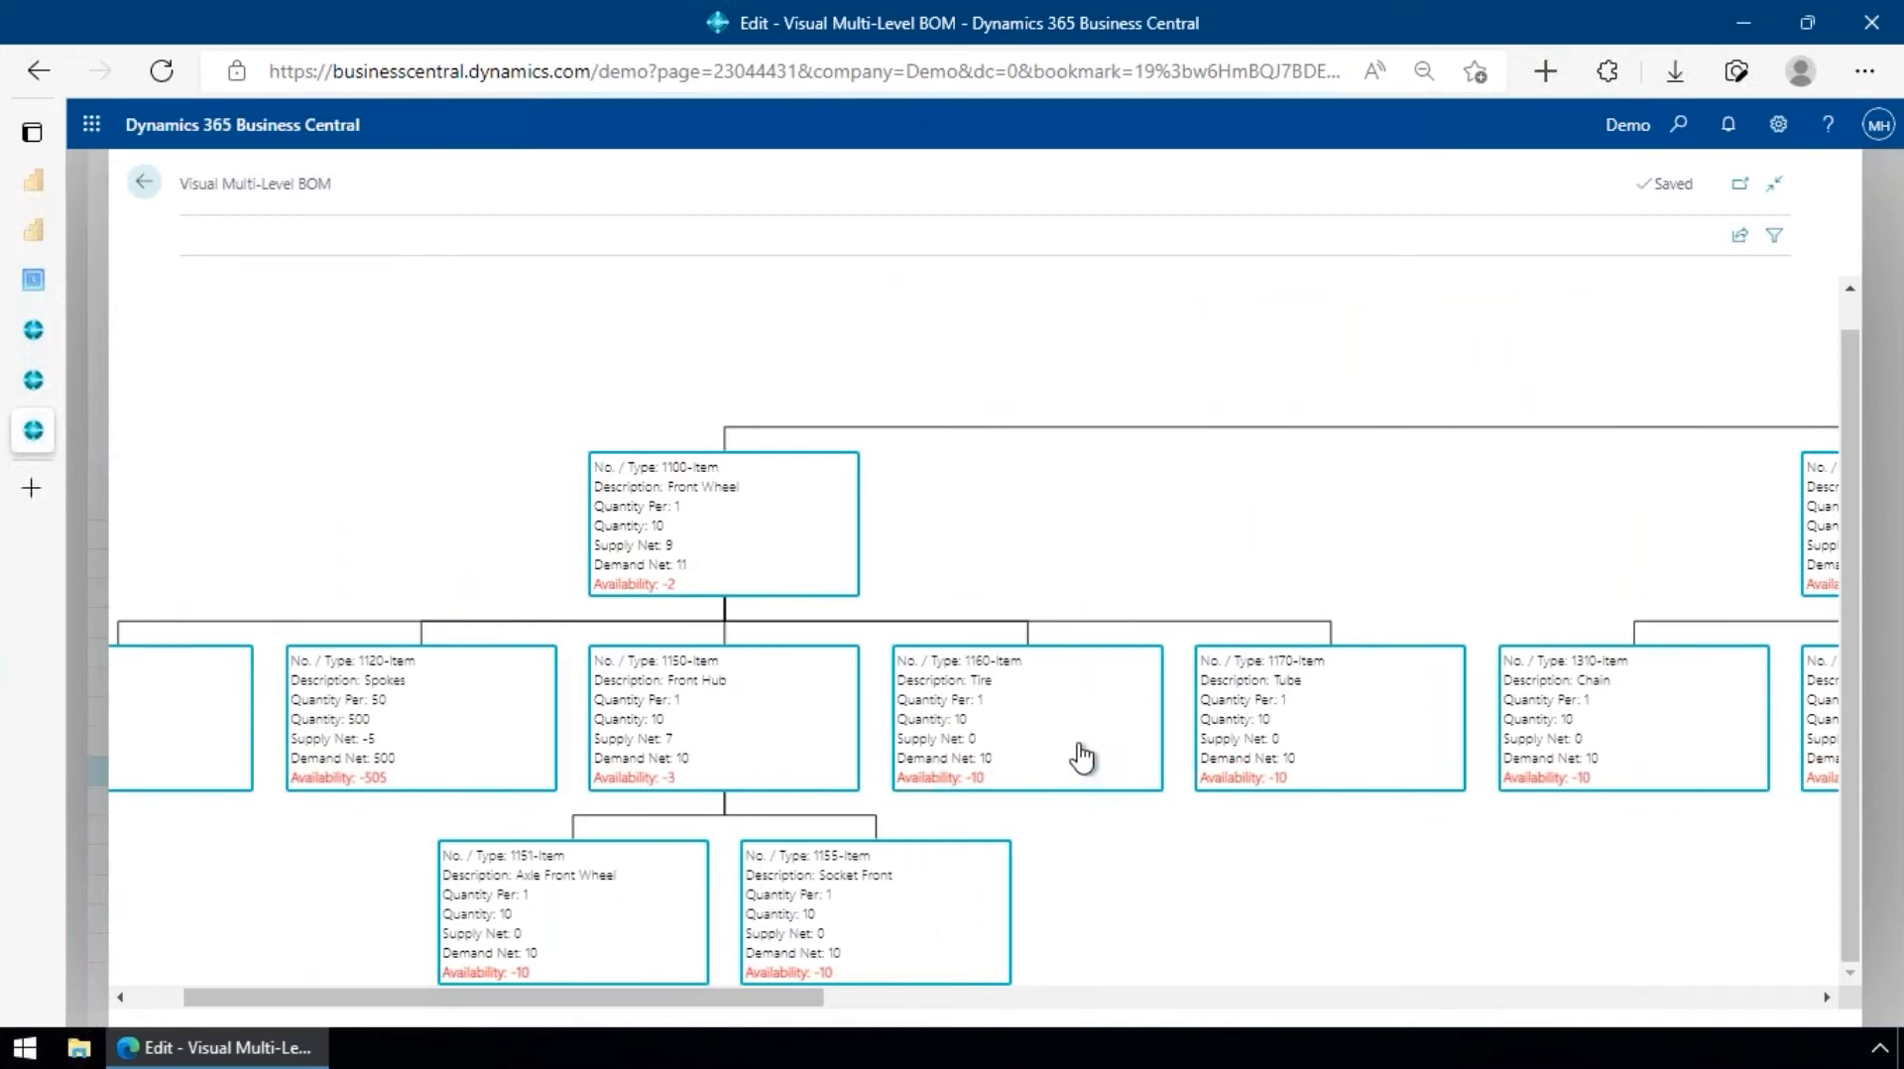
- View the Front Wheel BOM line's details from the diagram without changes and return to the Multi-Level BOM Viewer
double_click(719, 531)
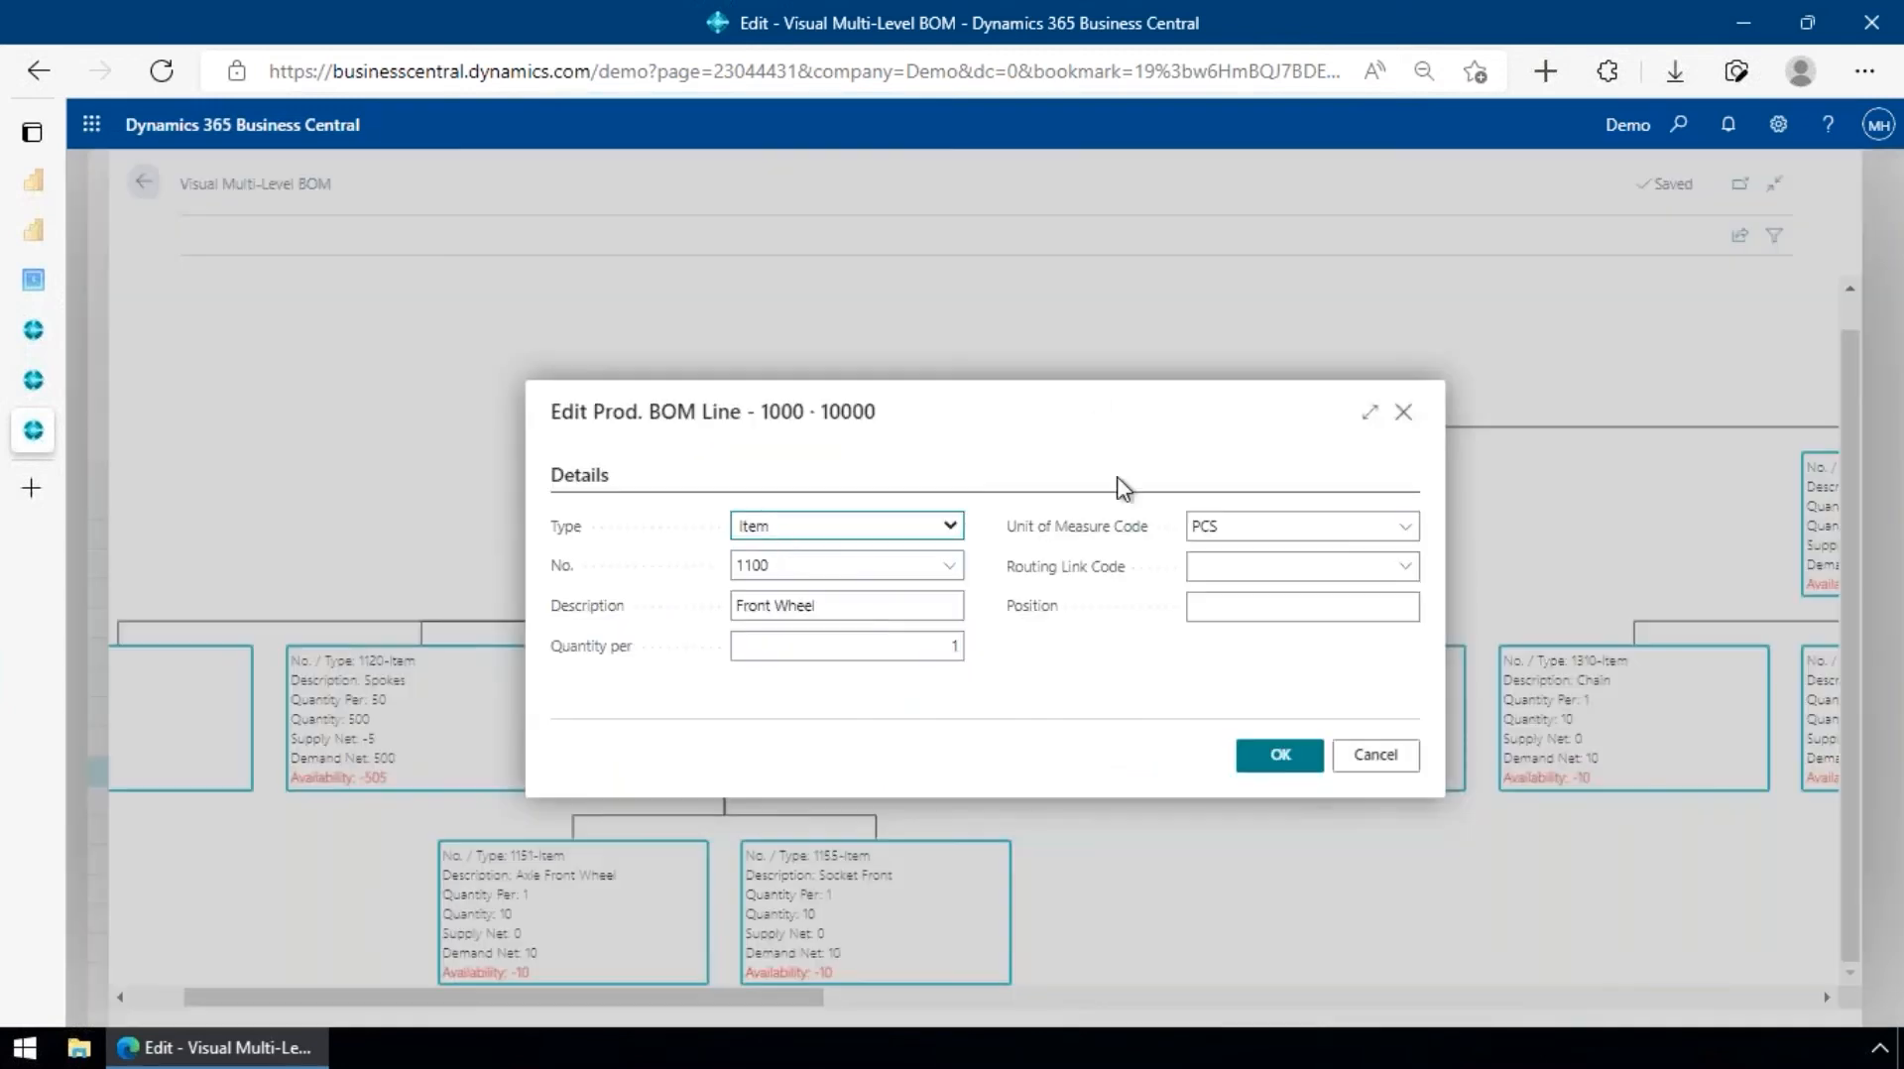
click(1377, 755)
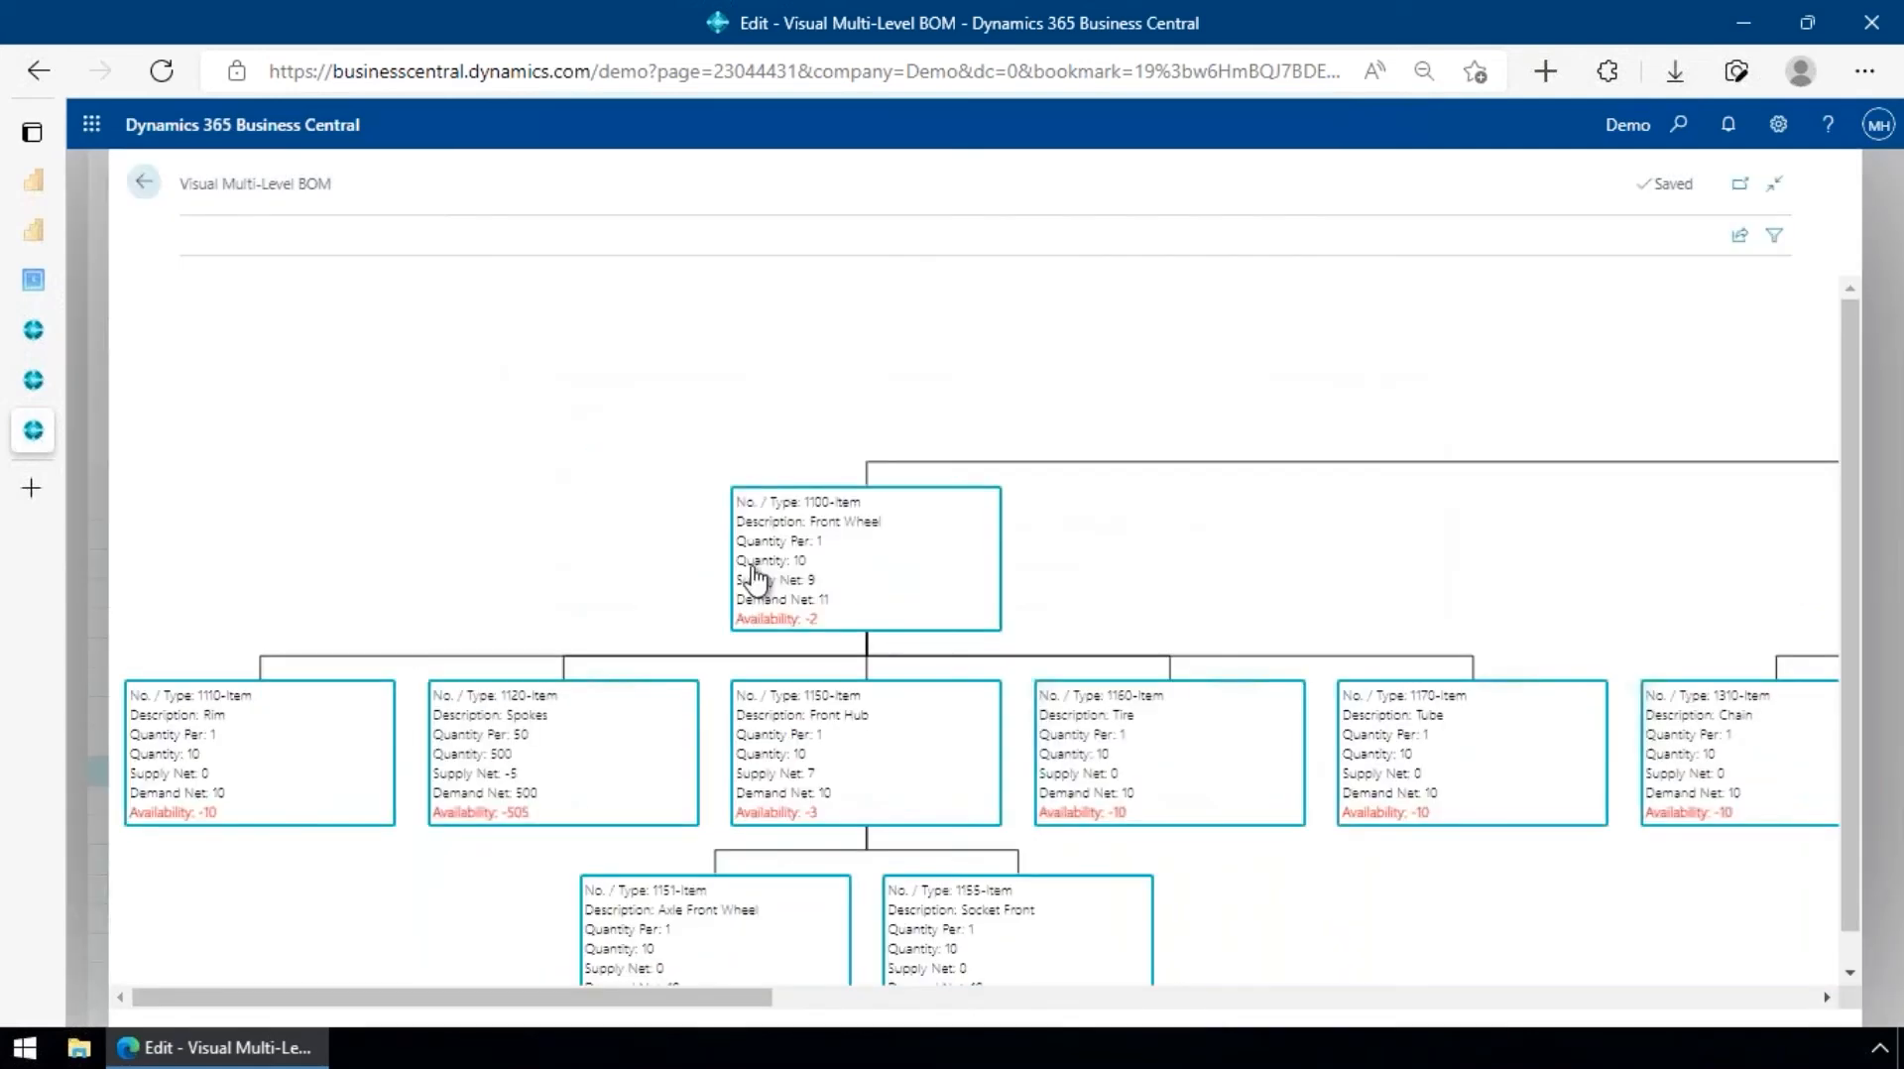
double_click(757, 583)
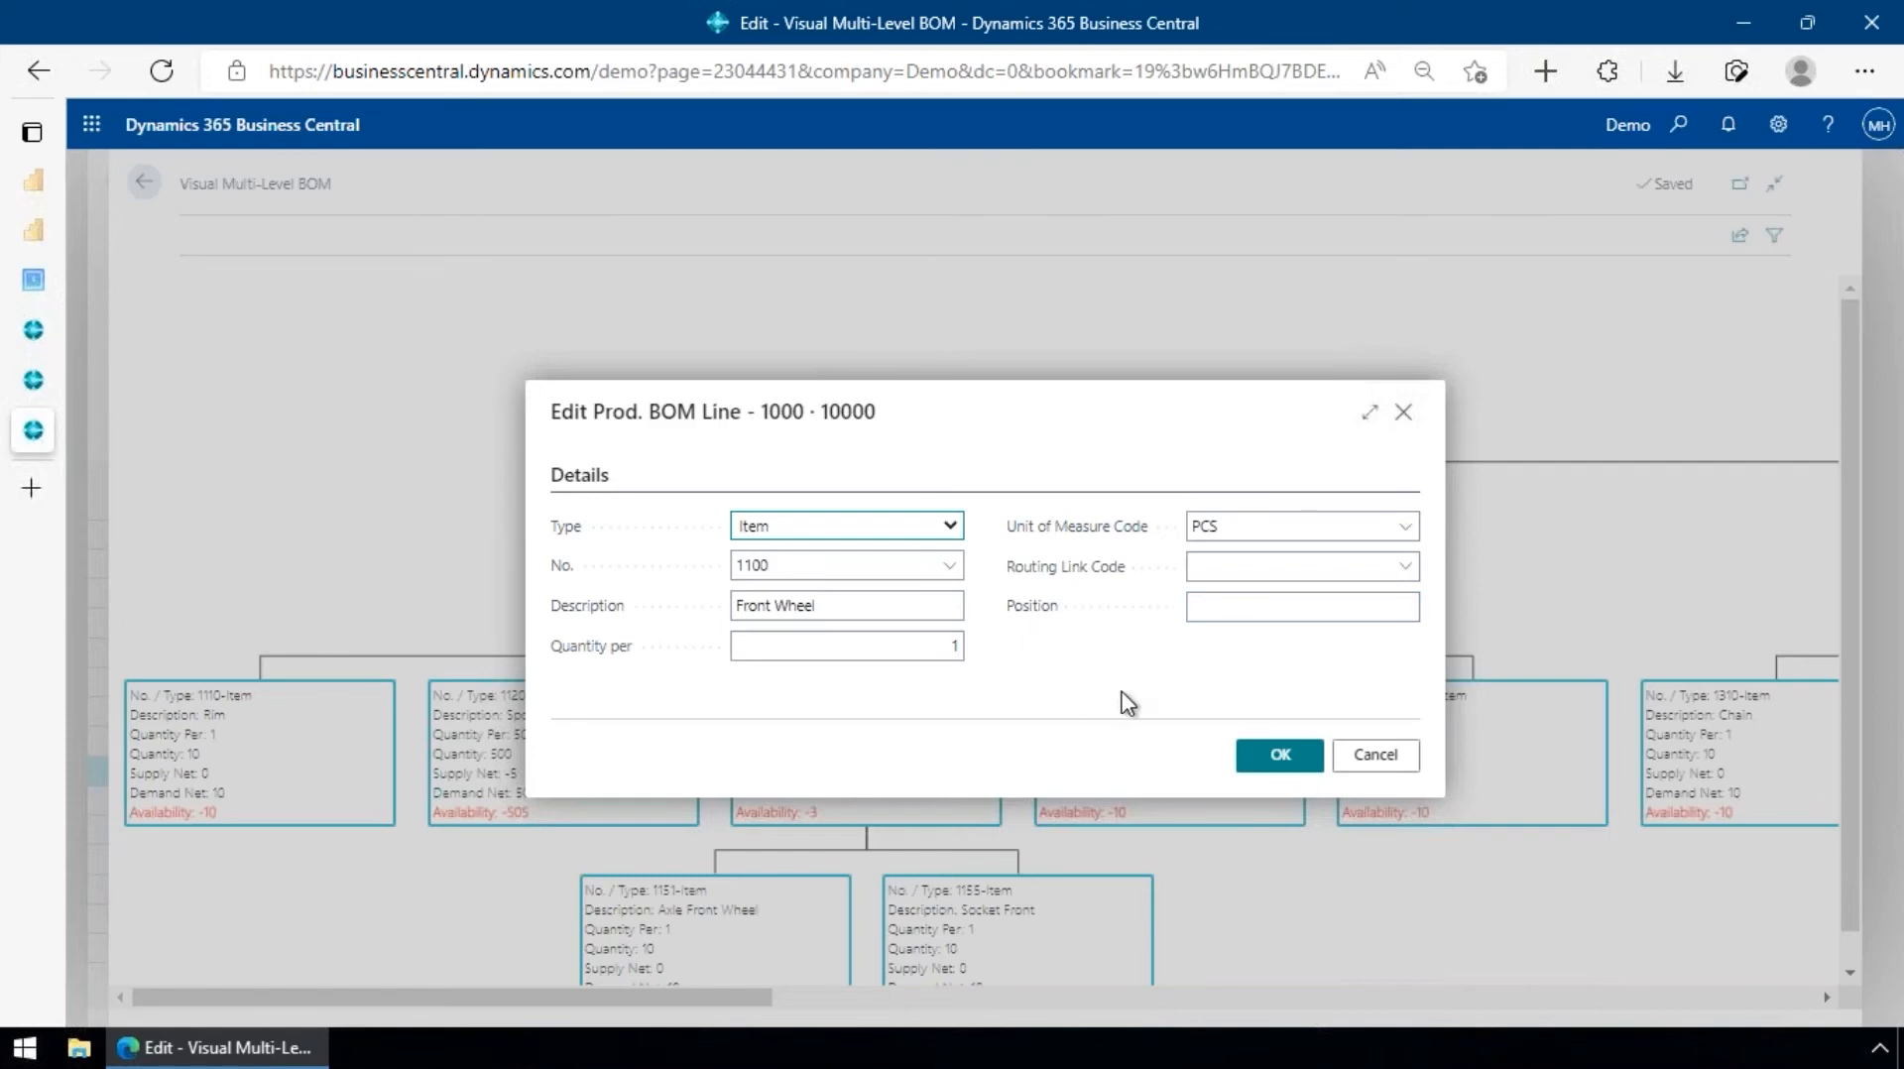
click(1377, 756)
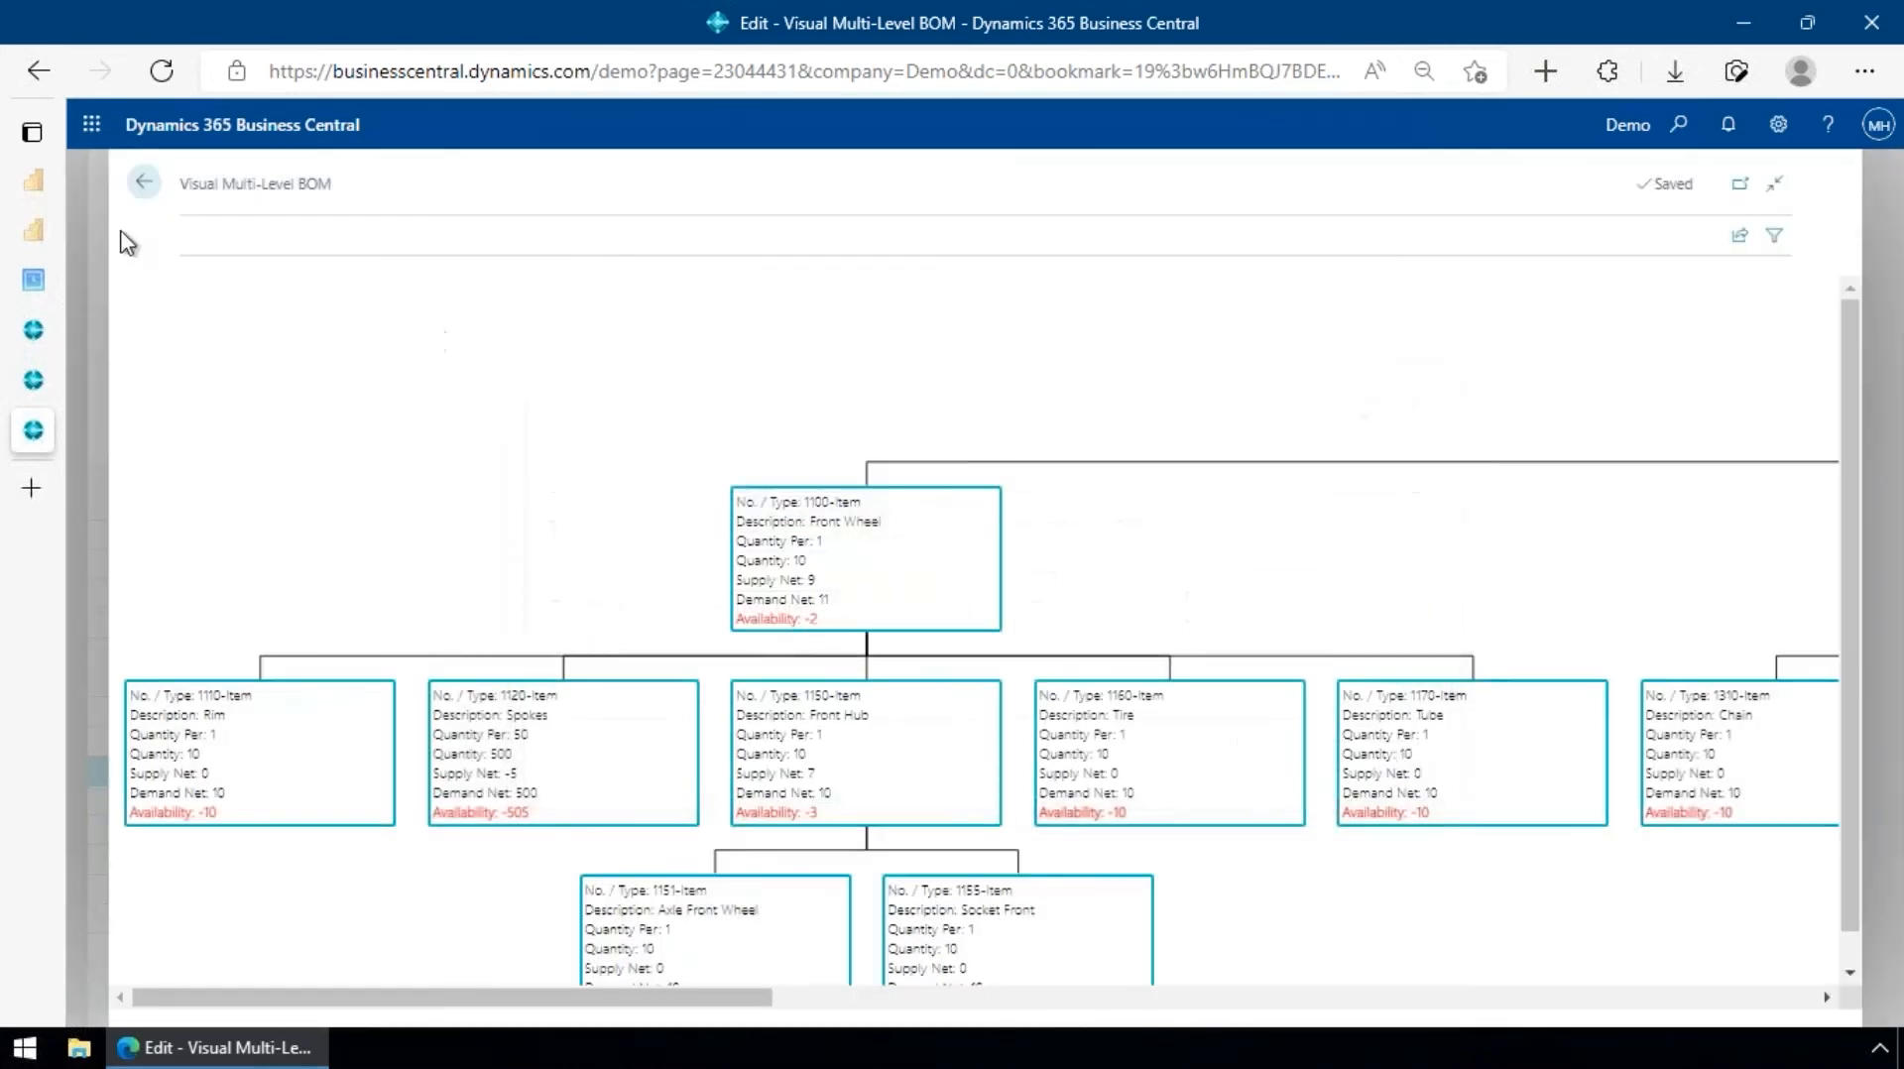
click(145, 187)
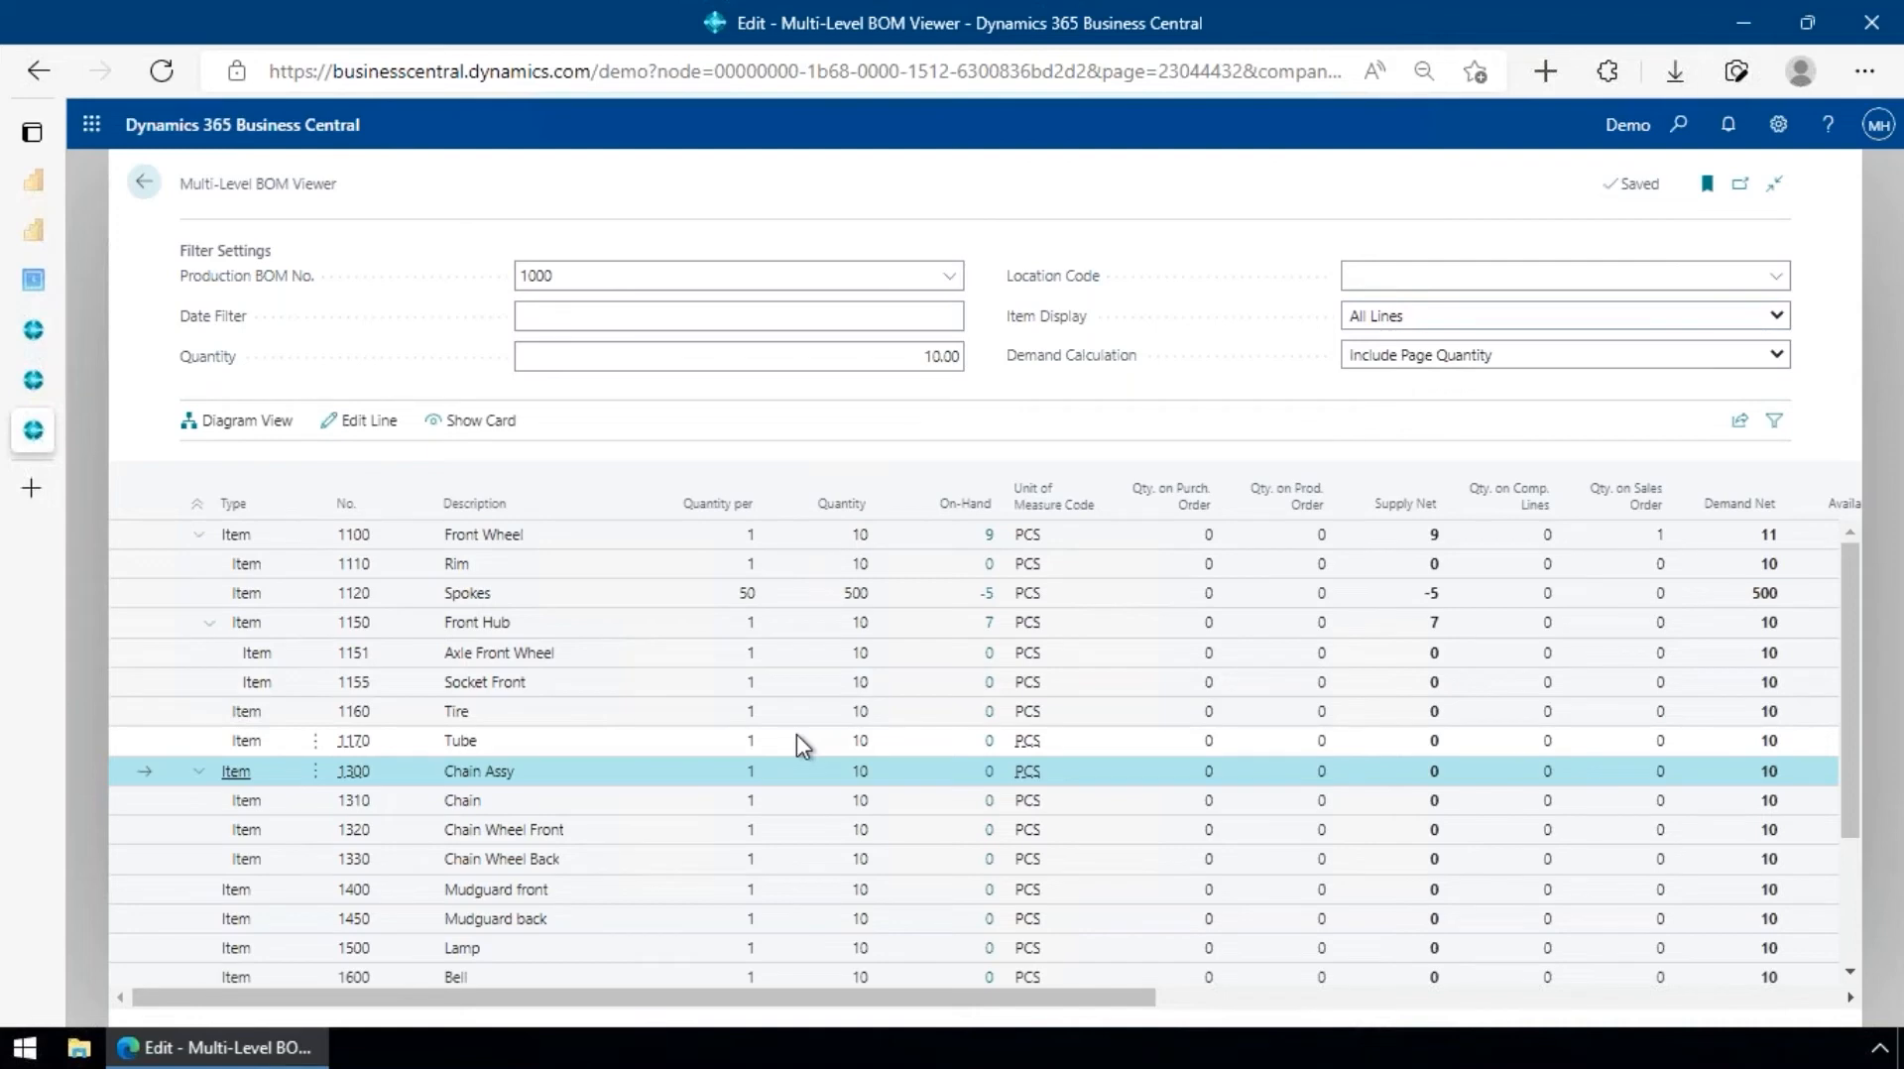
- Leave the Multi-Level BOM Viewer and generate the Routing Analysis for routing 1000
click(149, 184)
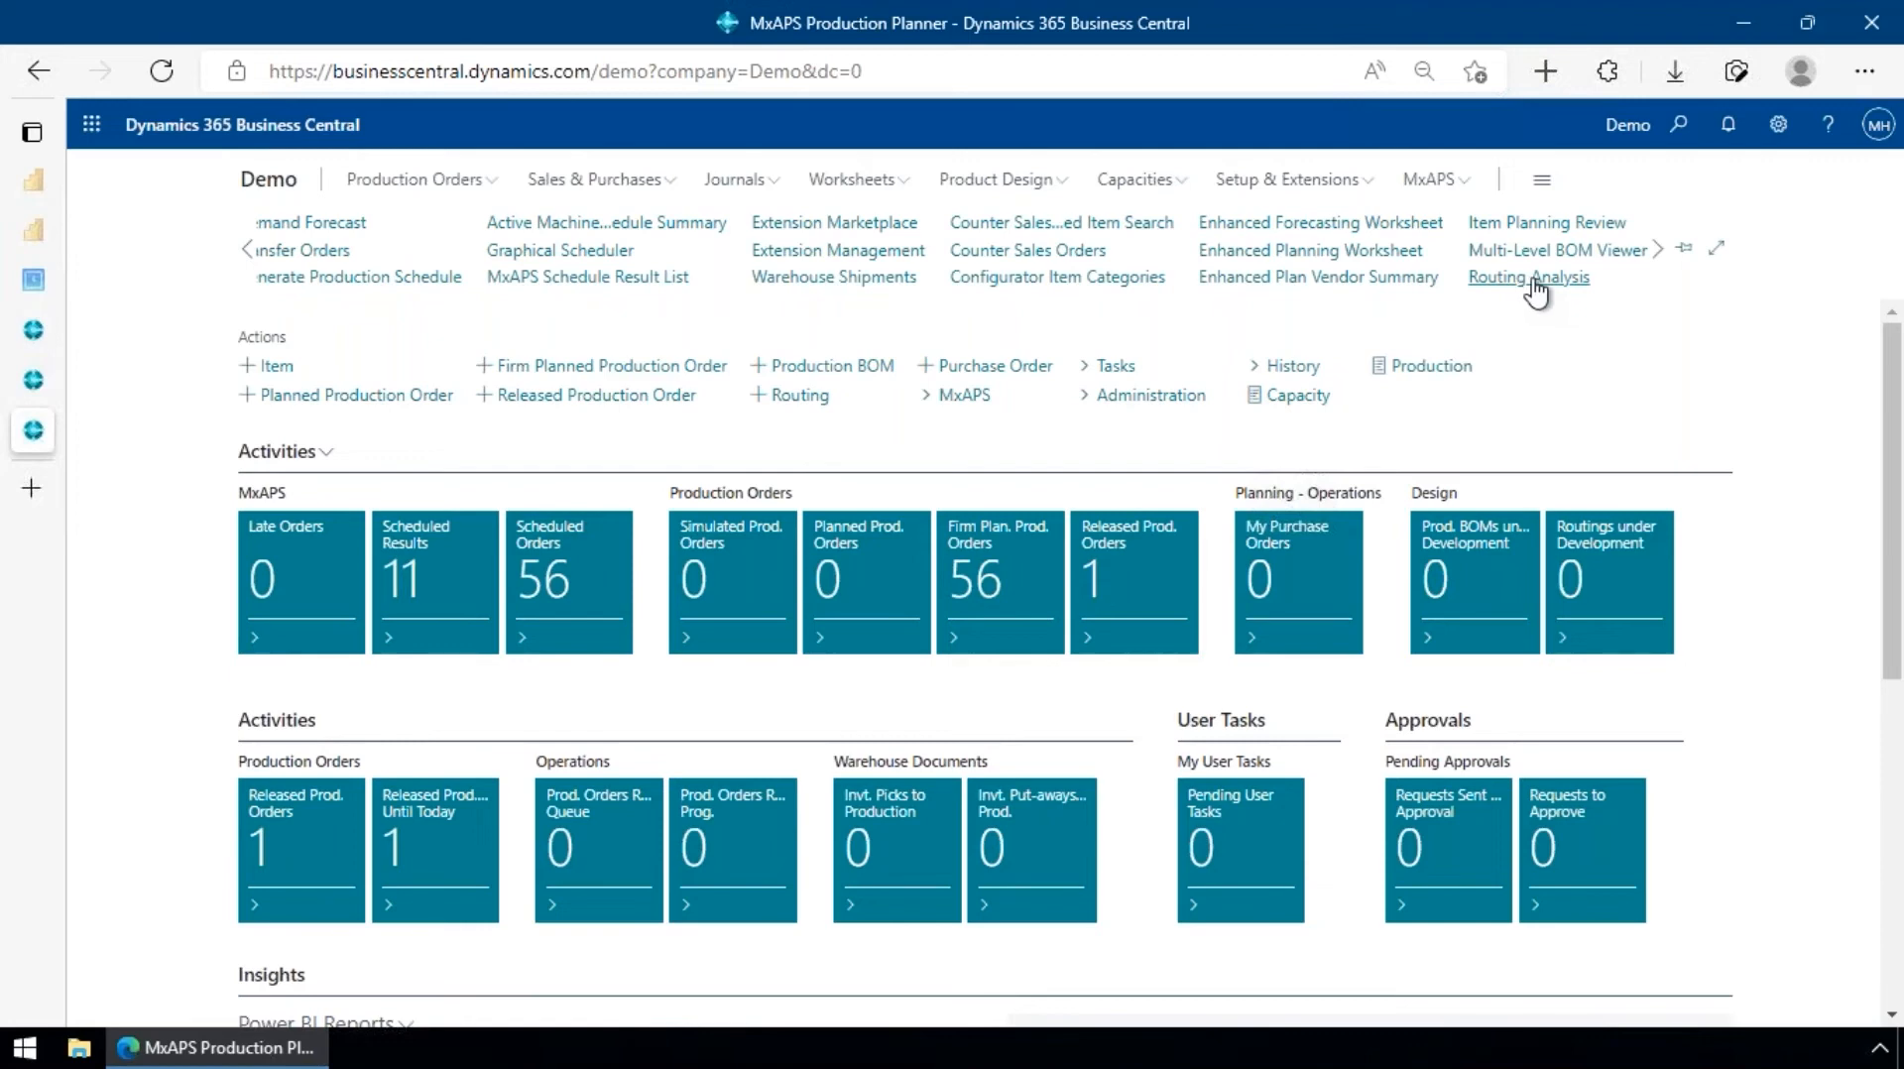
click(1533, 282)
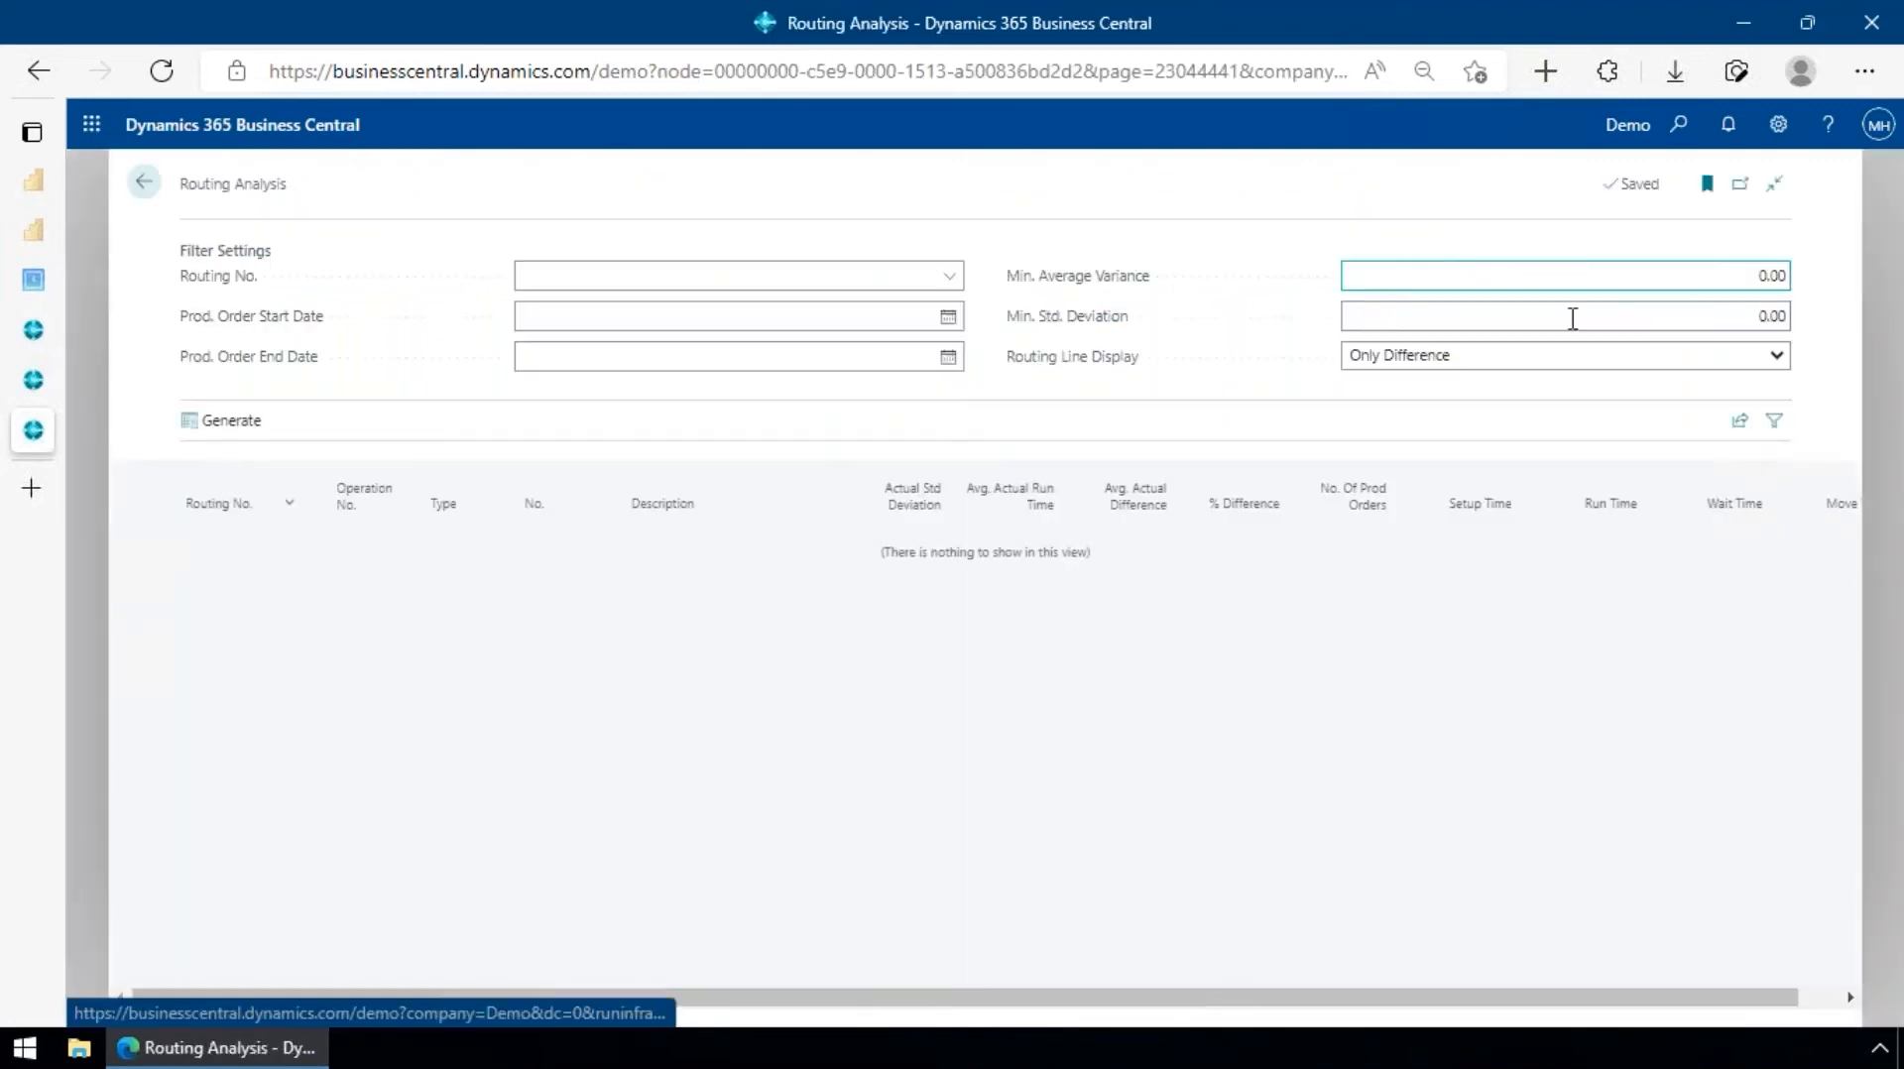
click(745, 275)
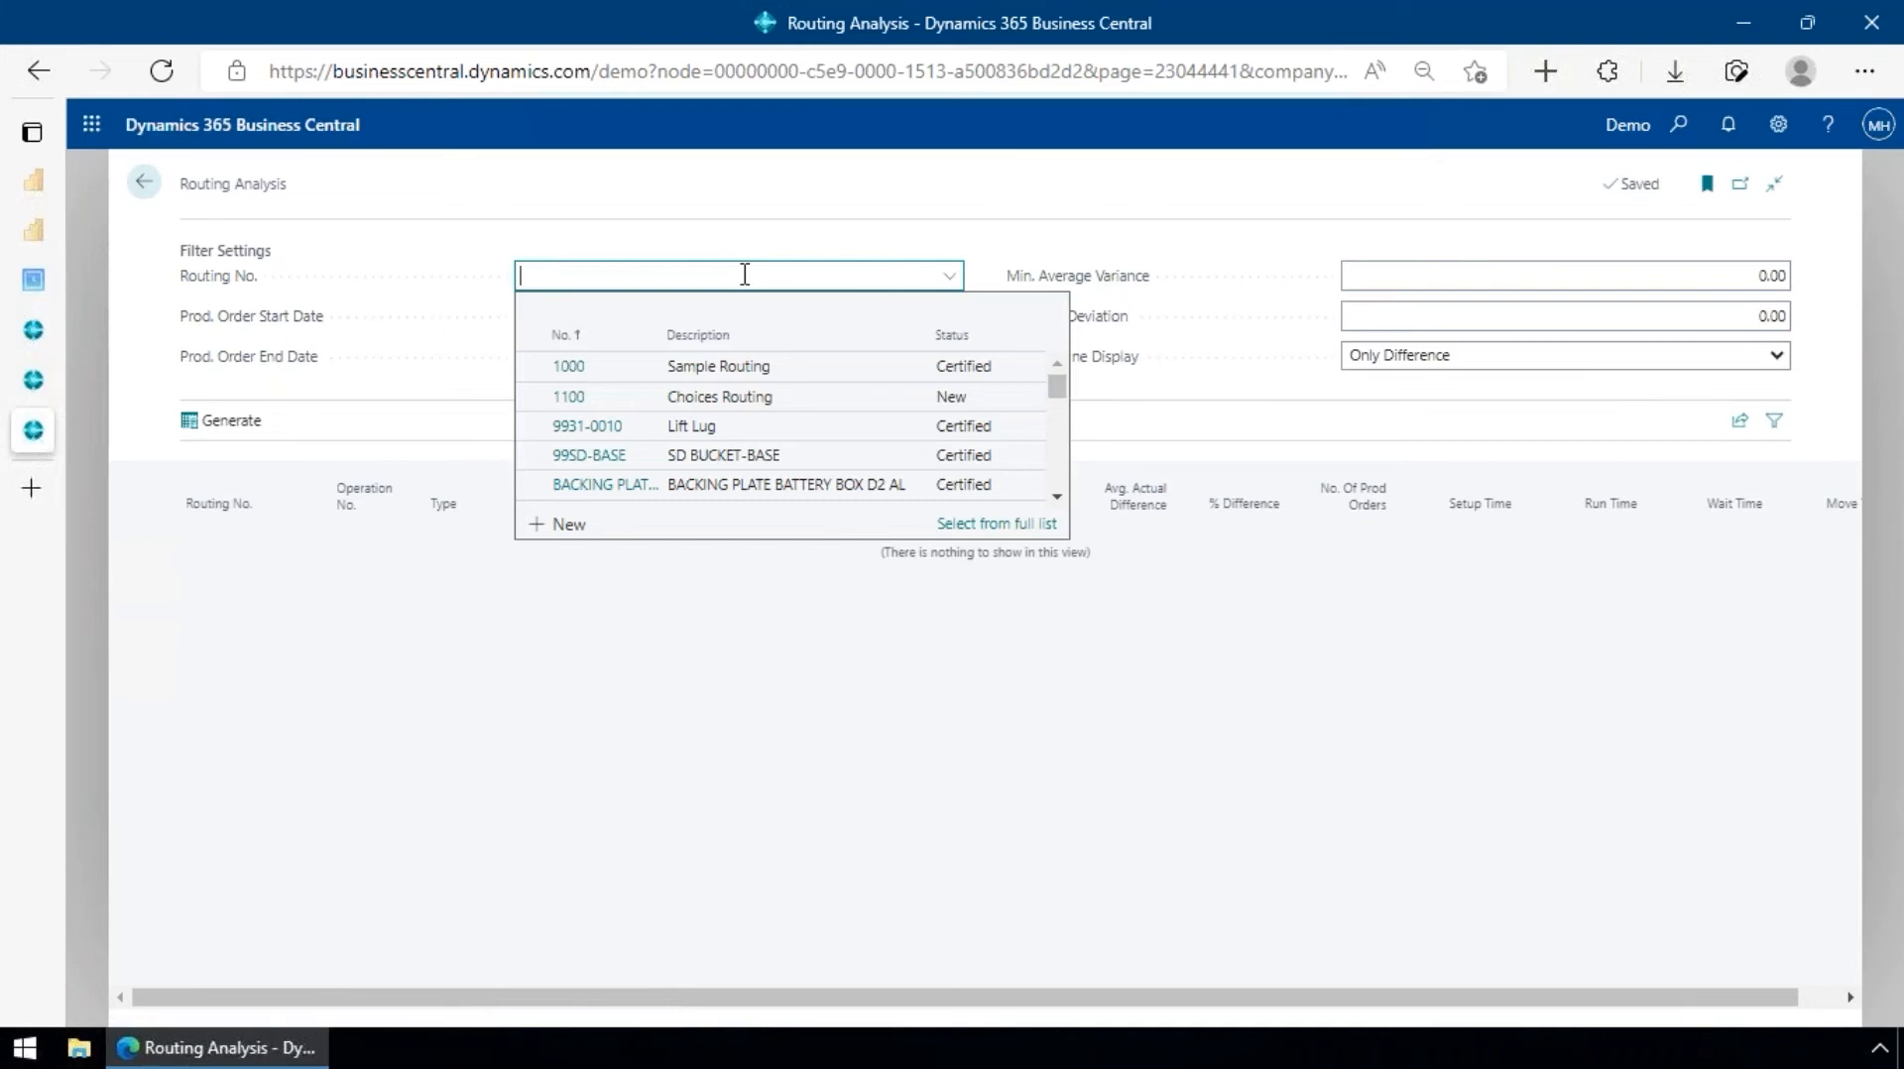
text(100)
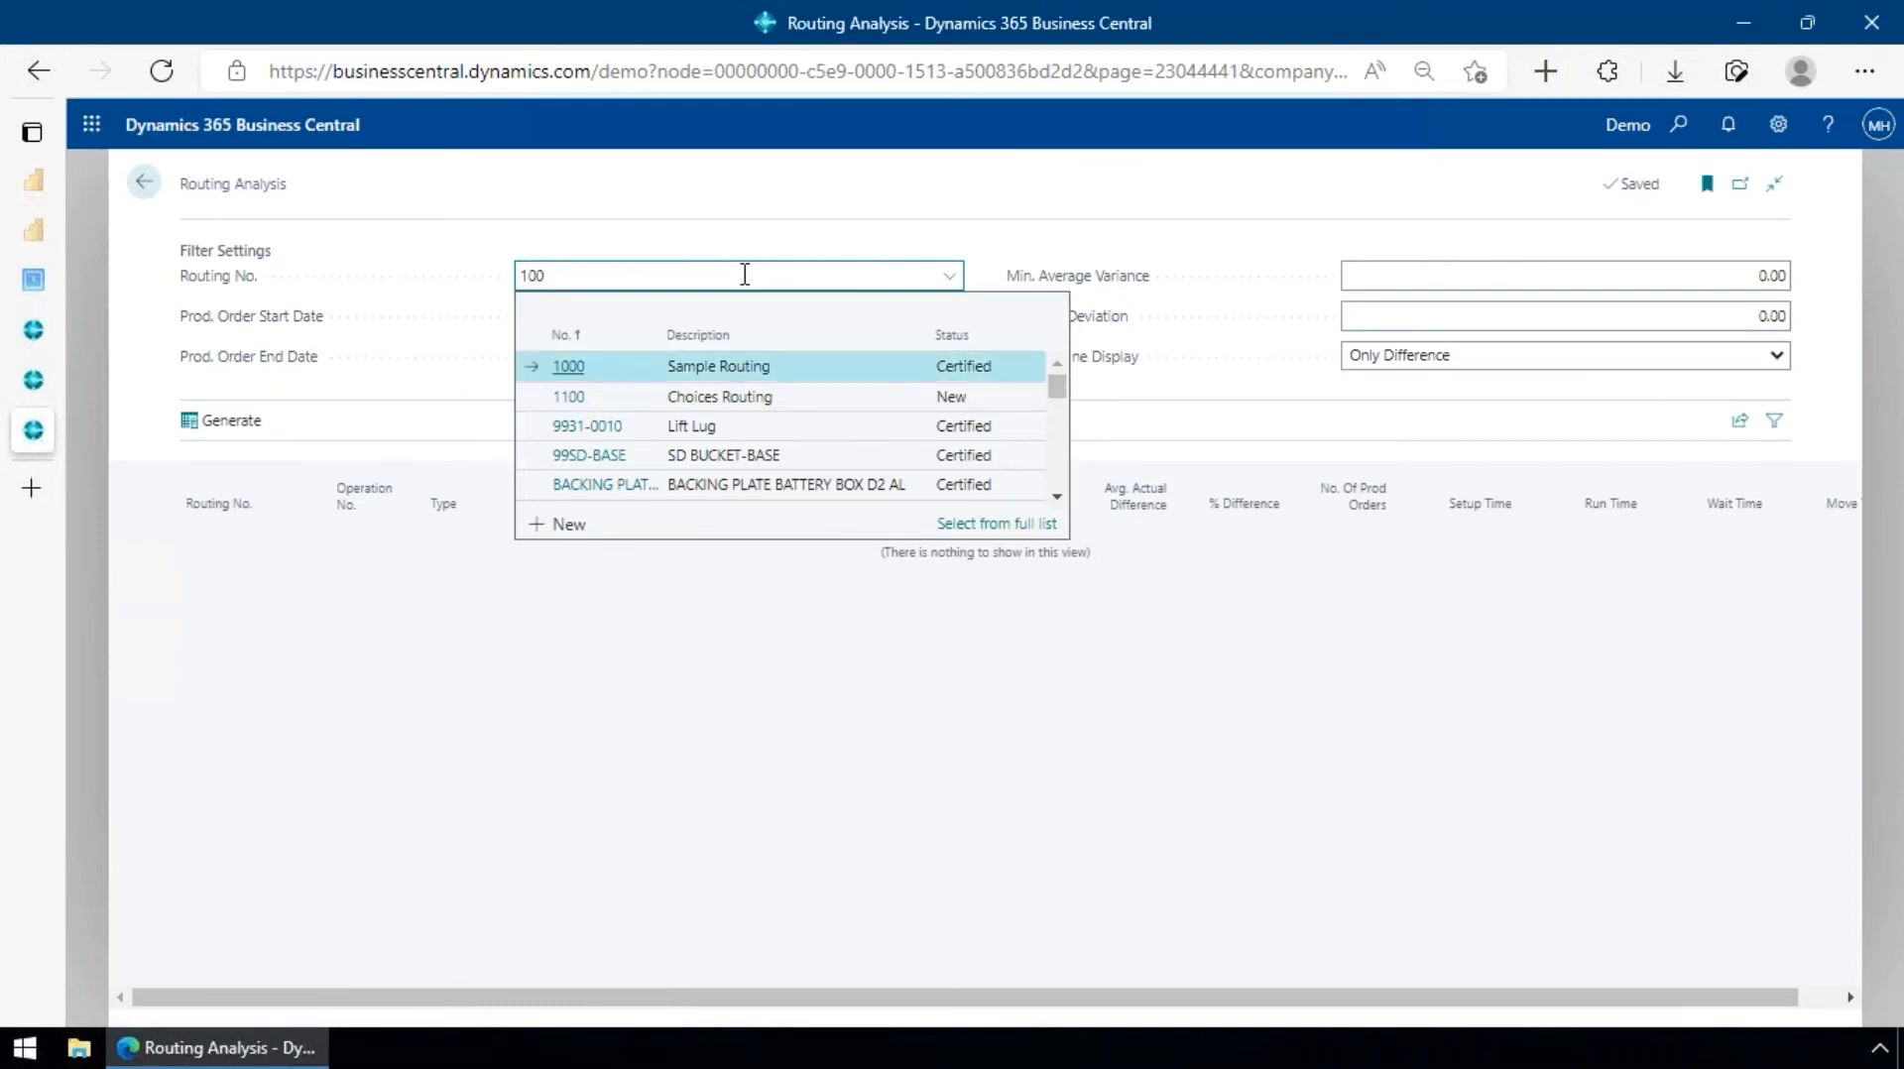
click(565, 366)
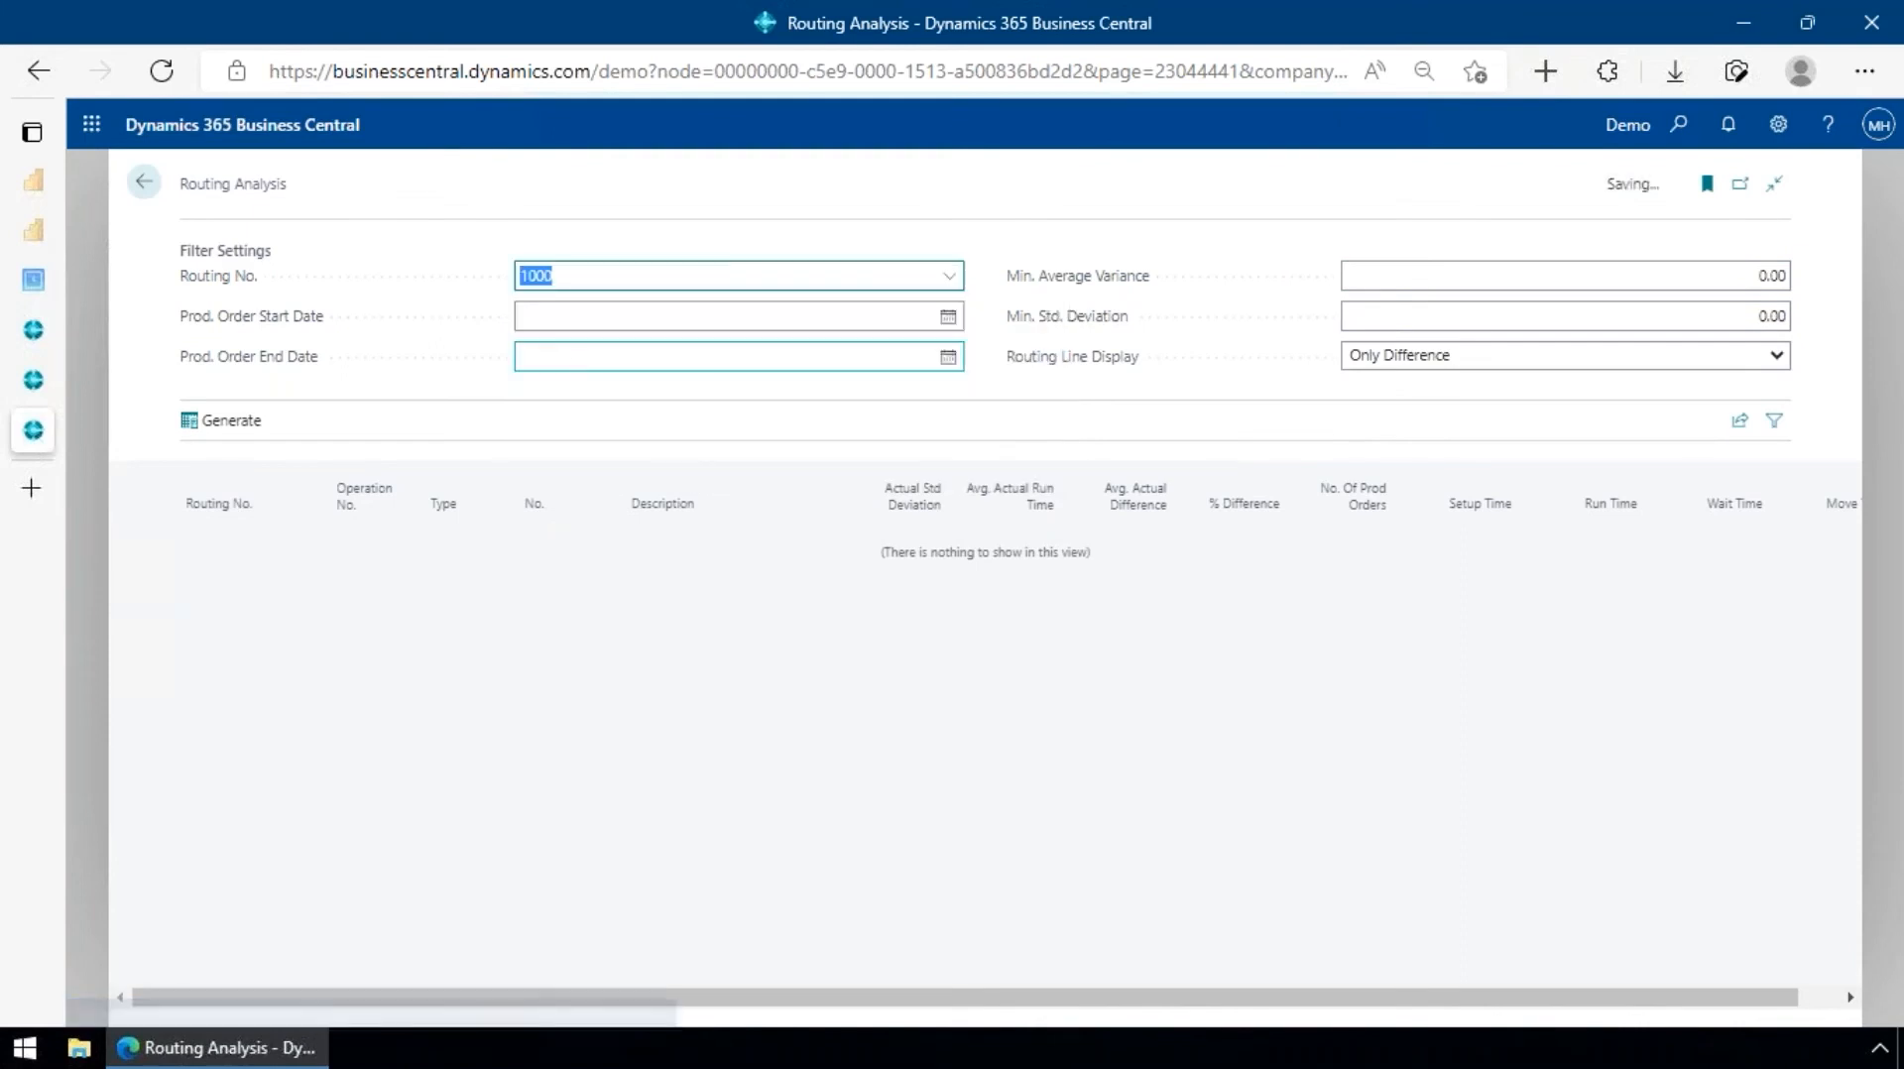
click(212, 427)
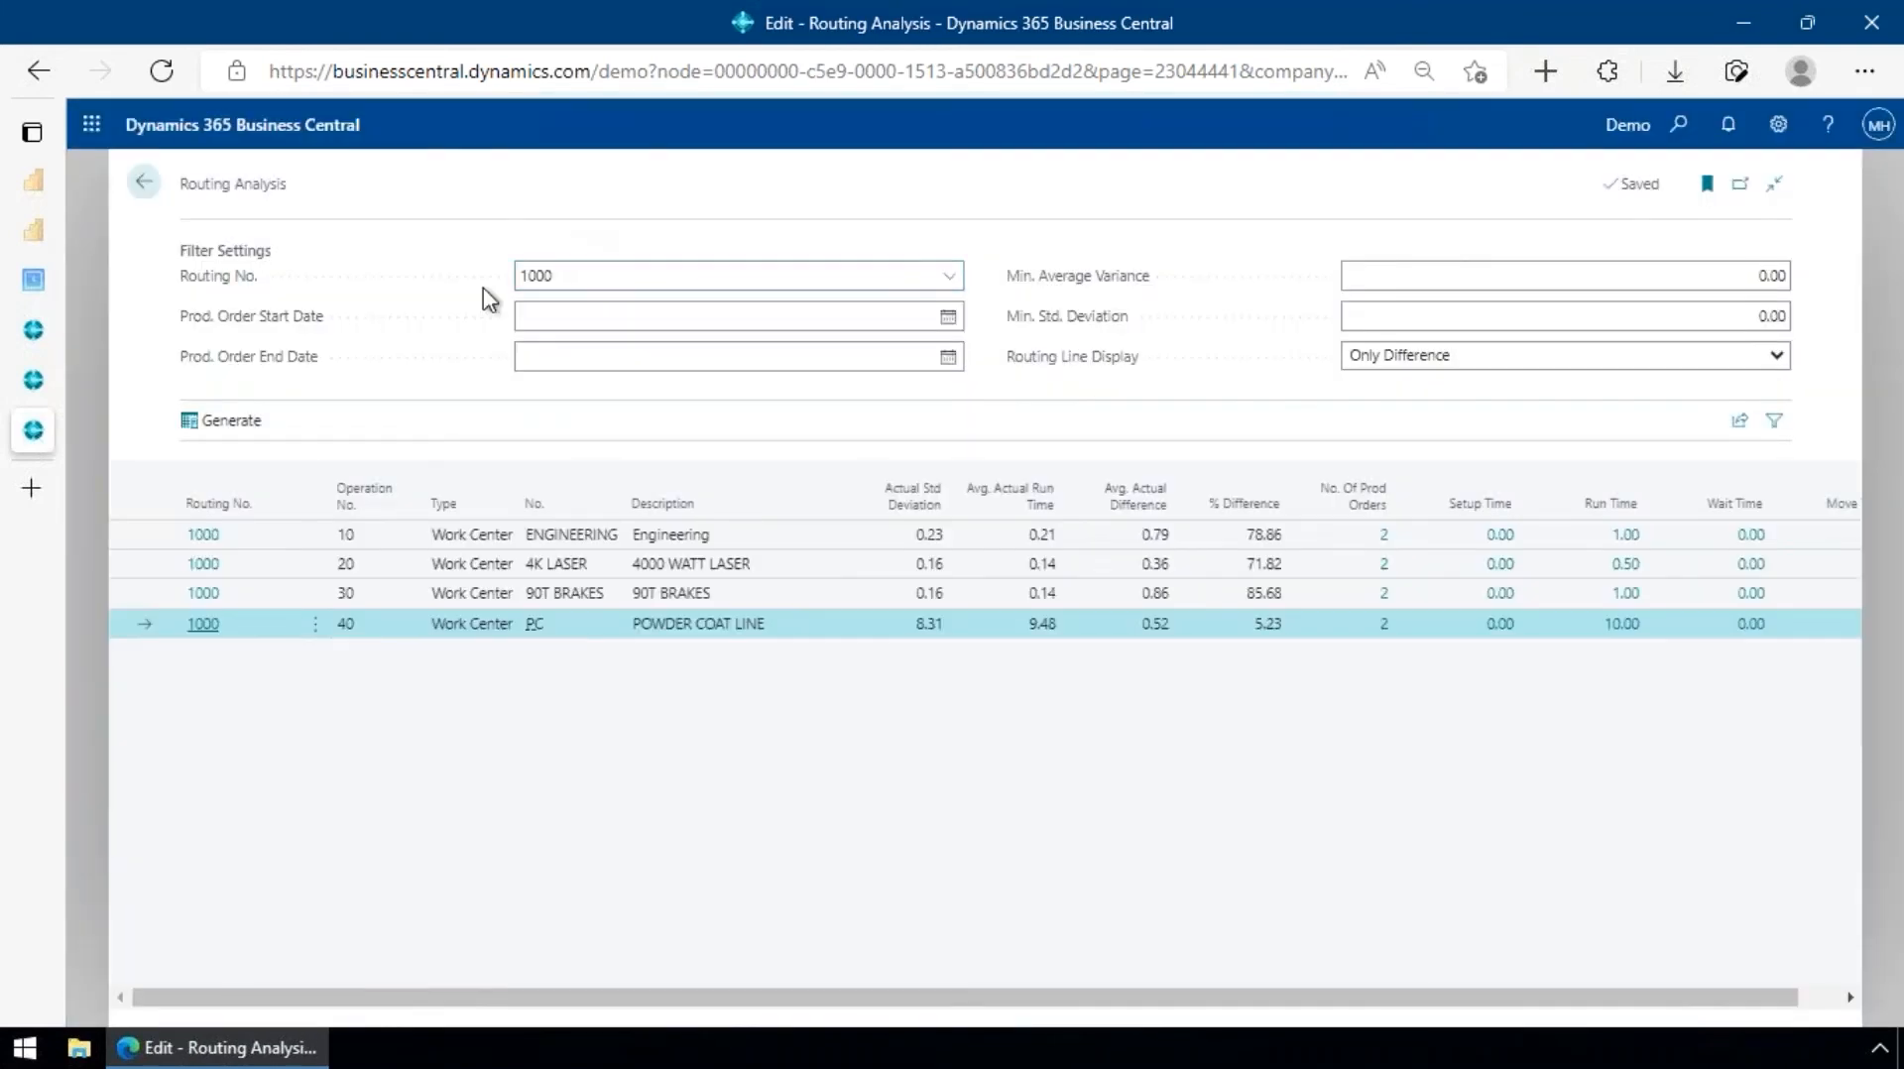
click(568, 278)
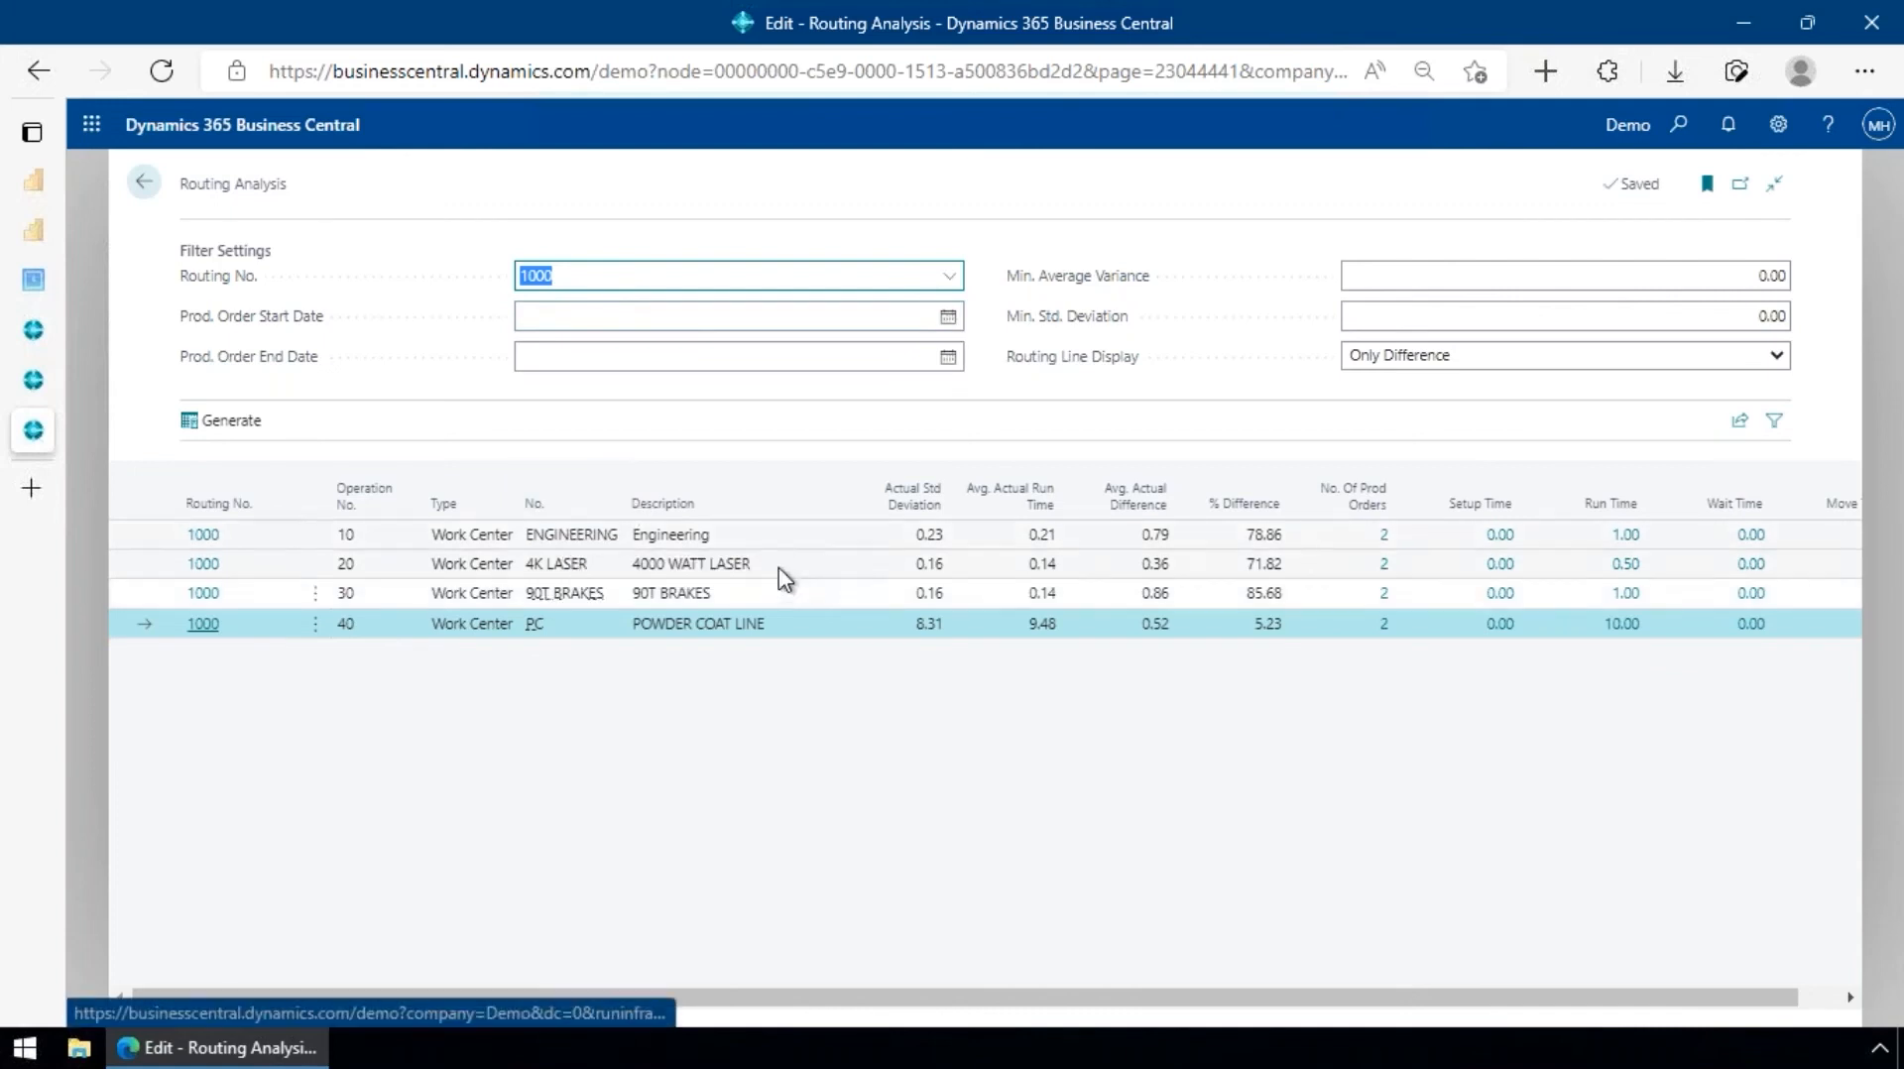
- Set the run time of routing operation 10 (Engineering) to 0.25 and leave the Routing Analysis
click(783, 533)
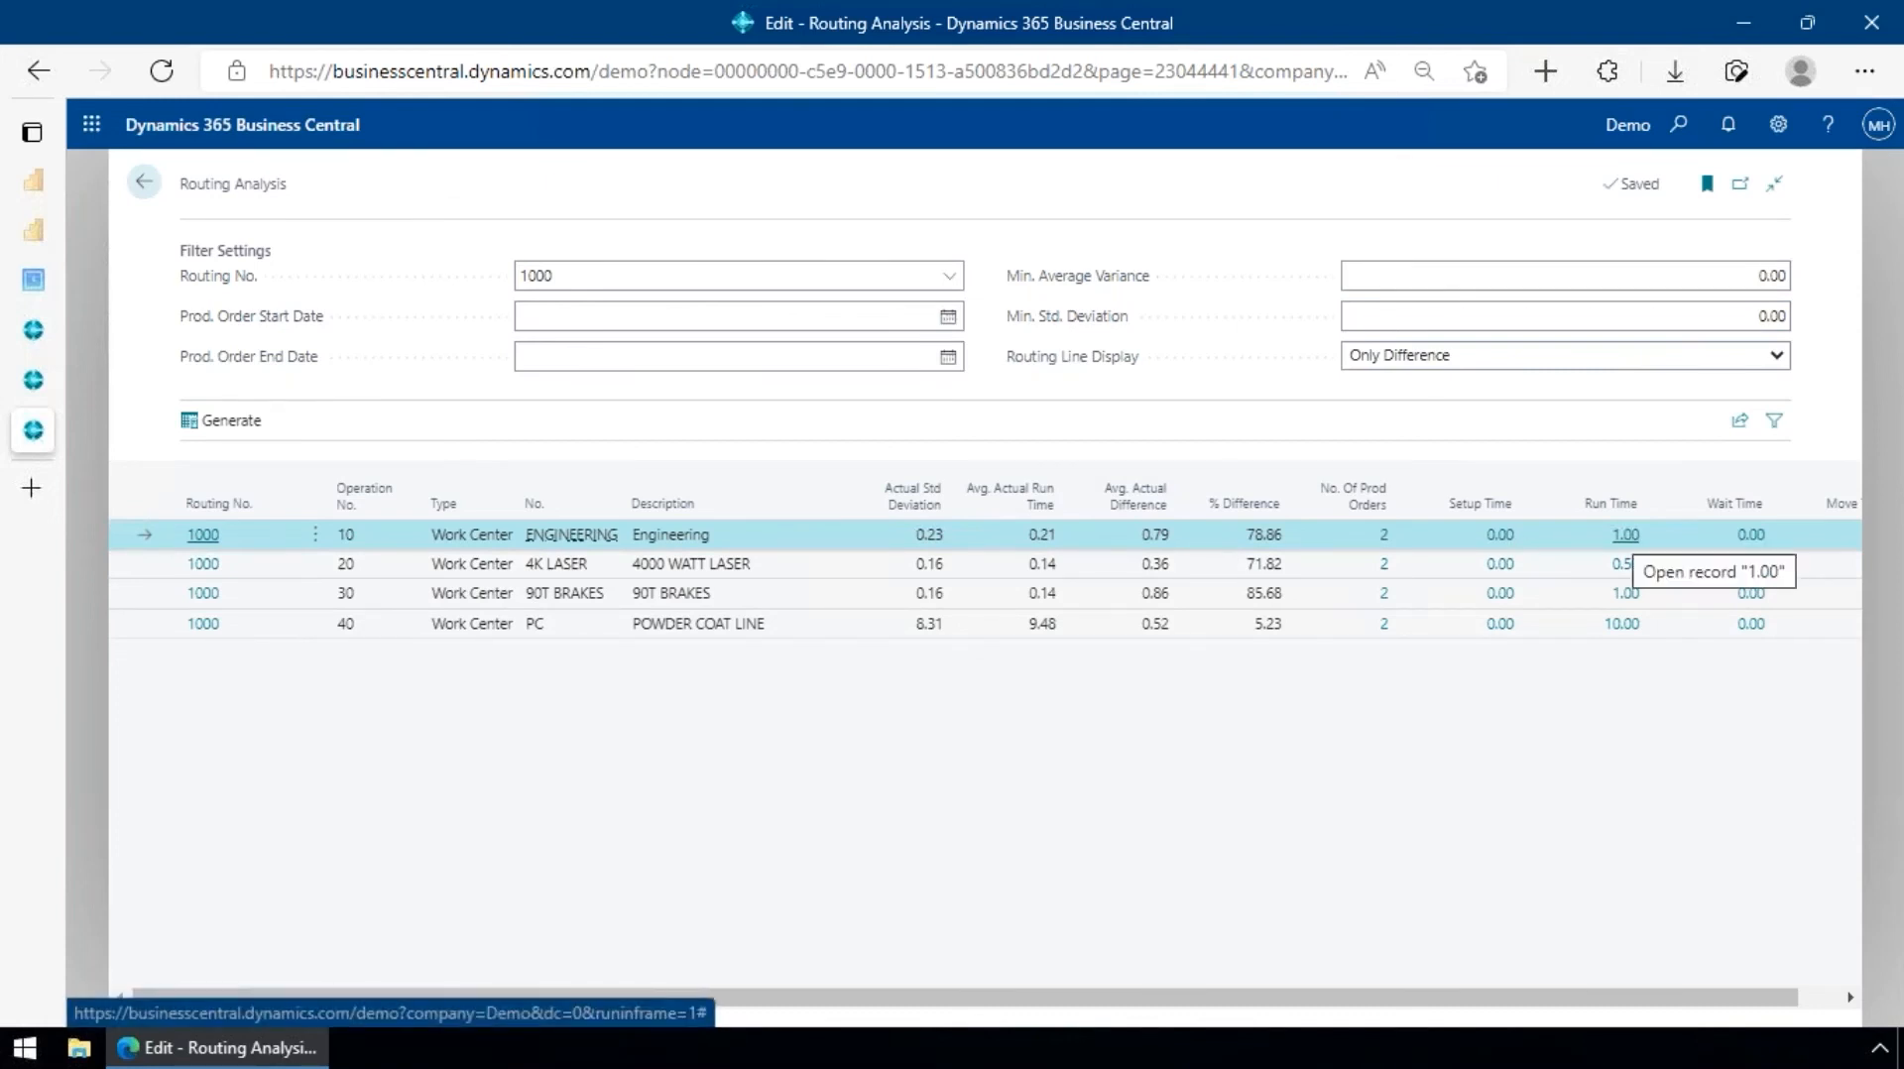
click(1626, 537)
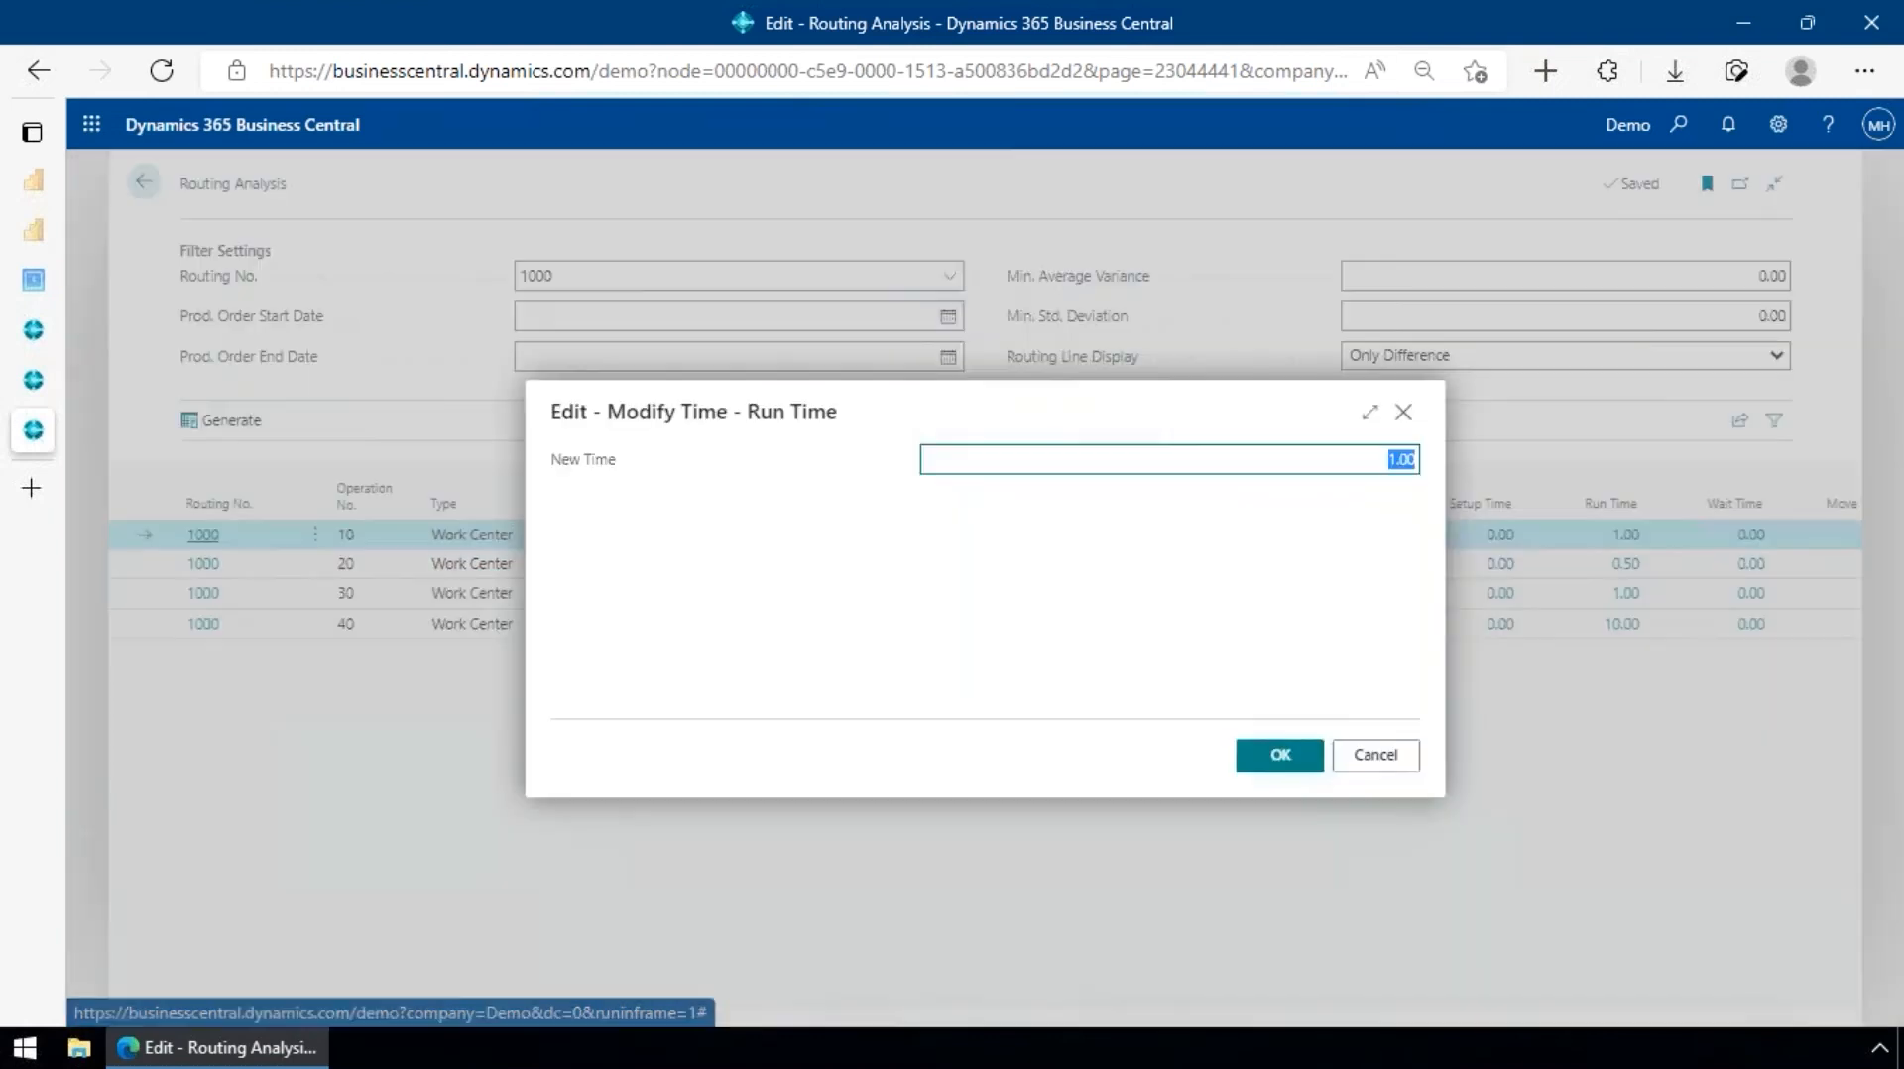
text(.25)
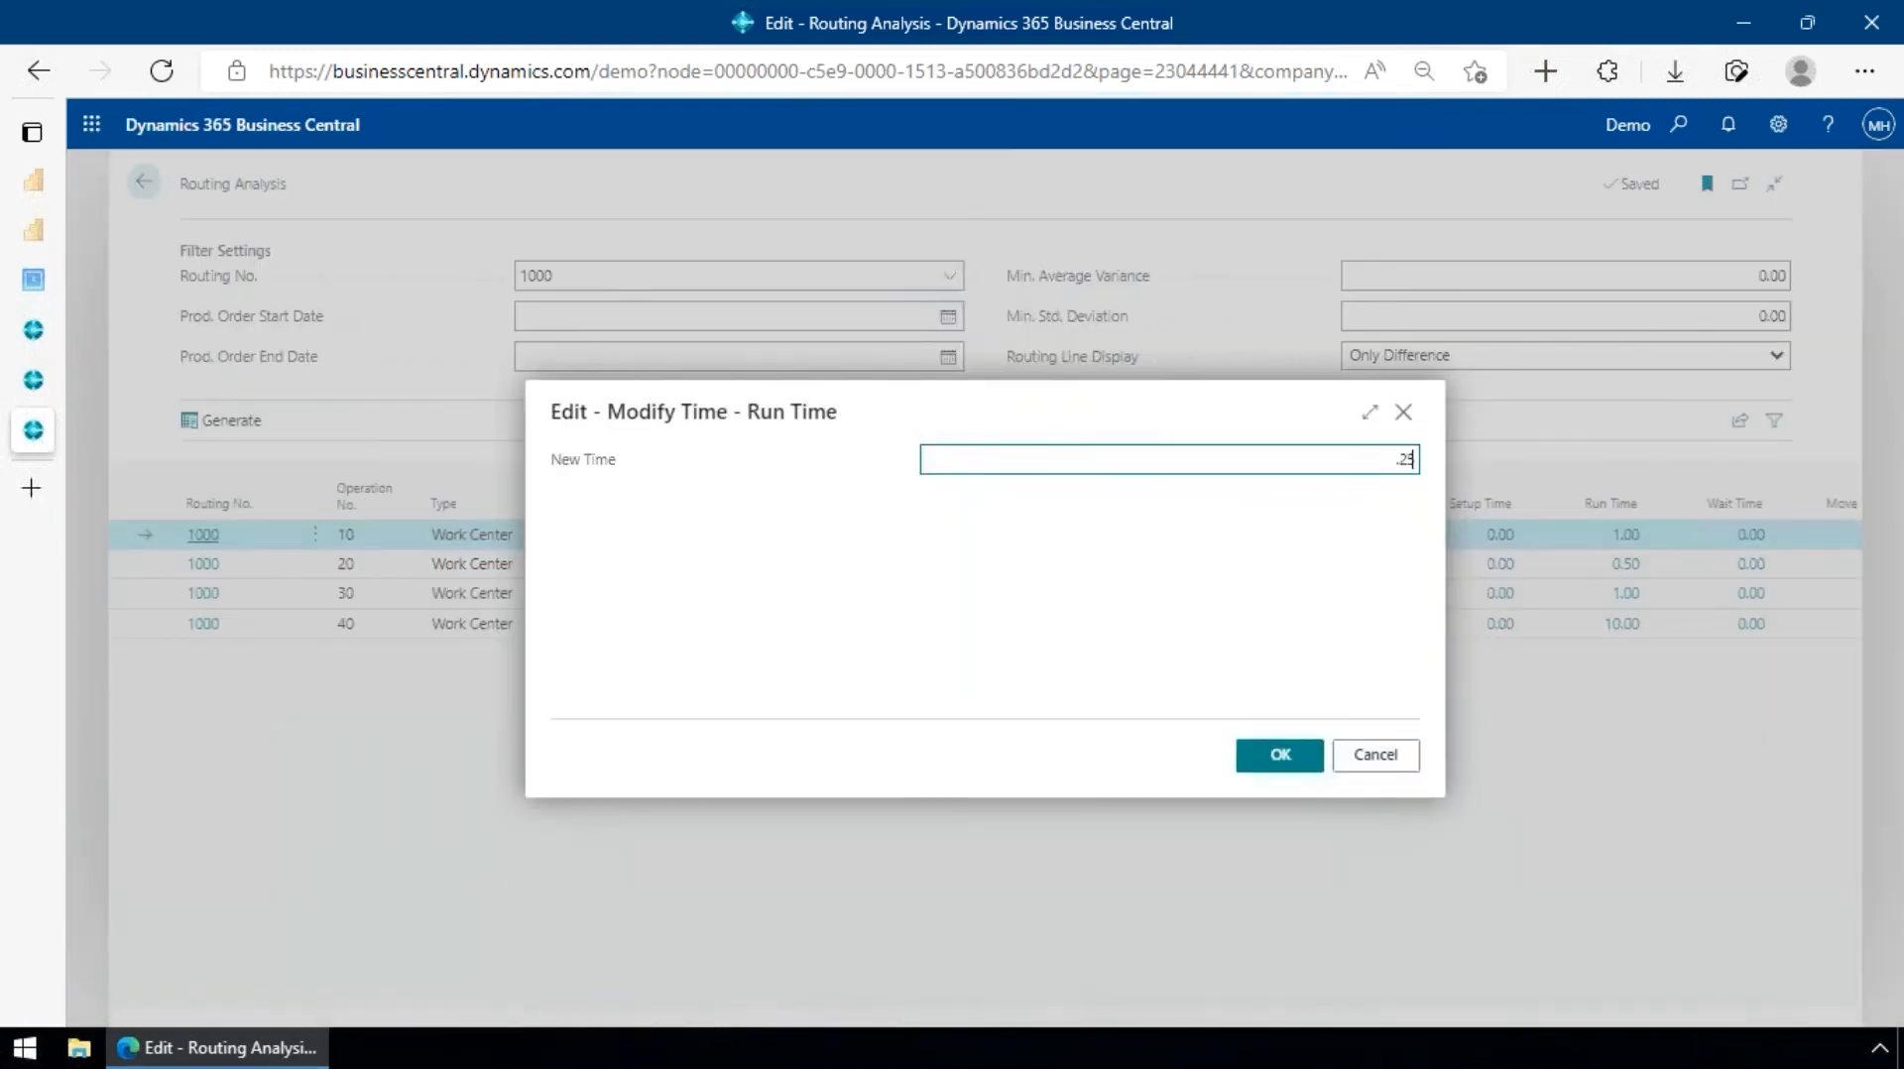
click(1256, 755)
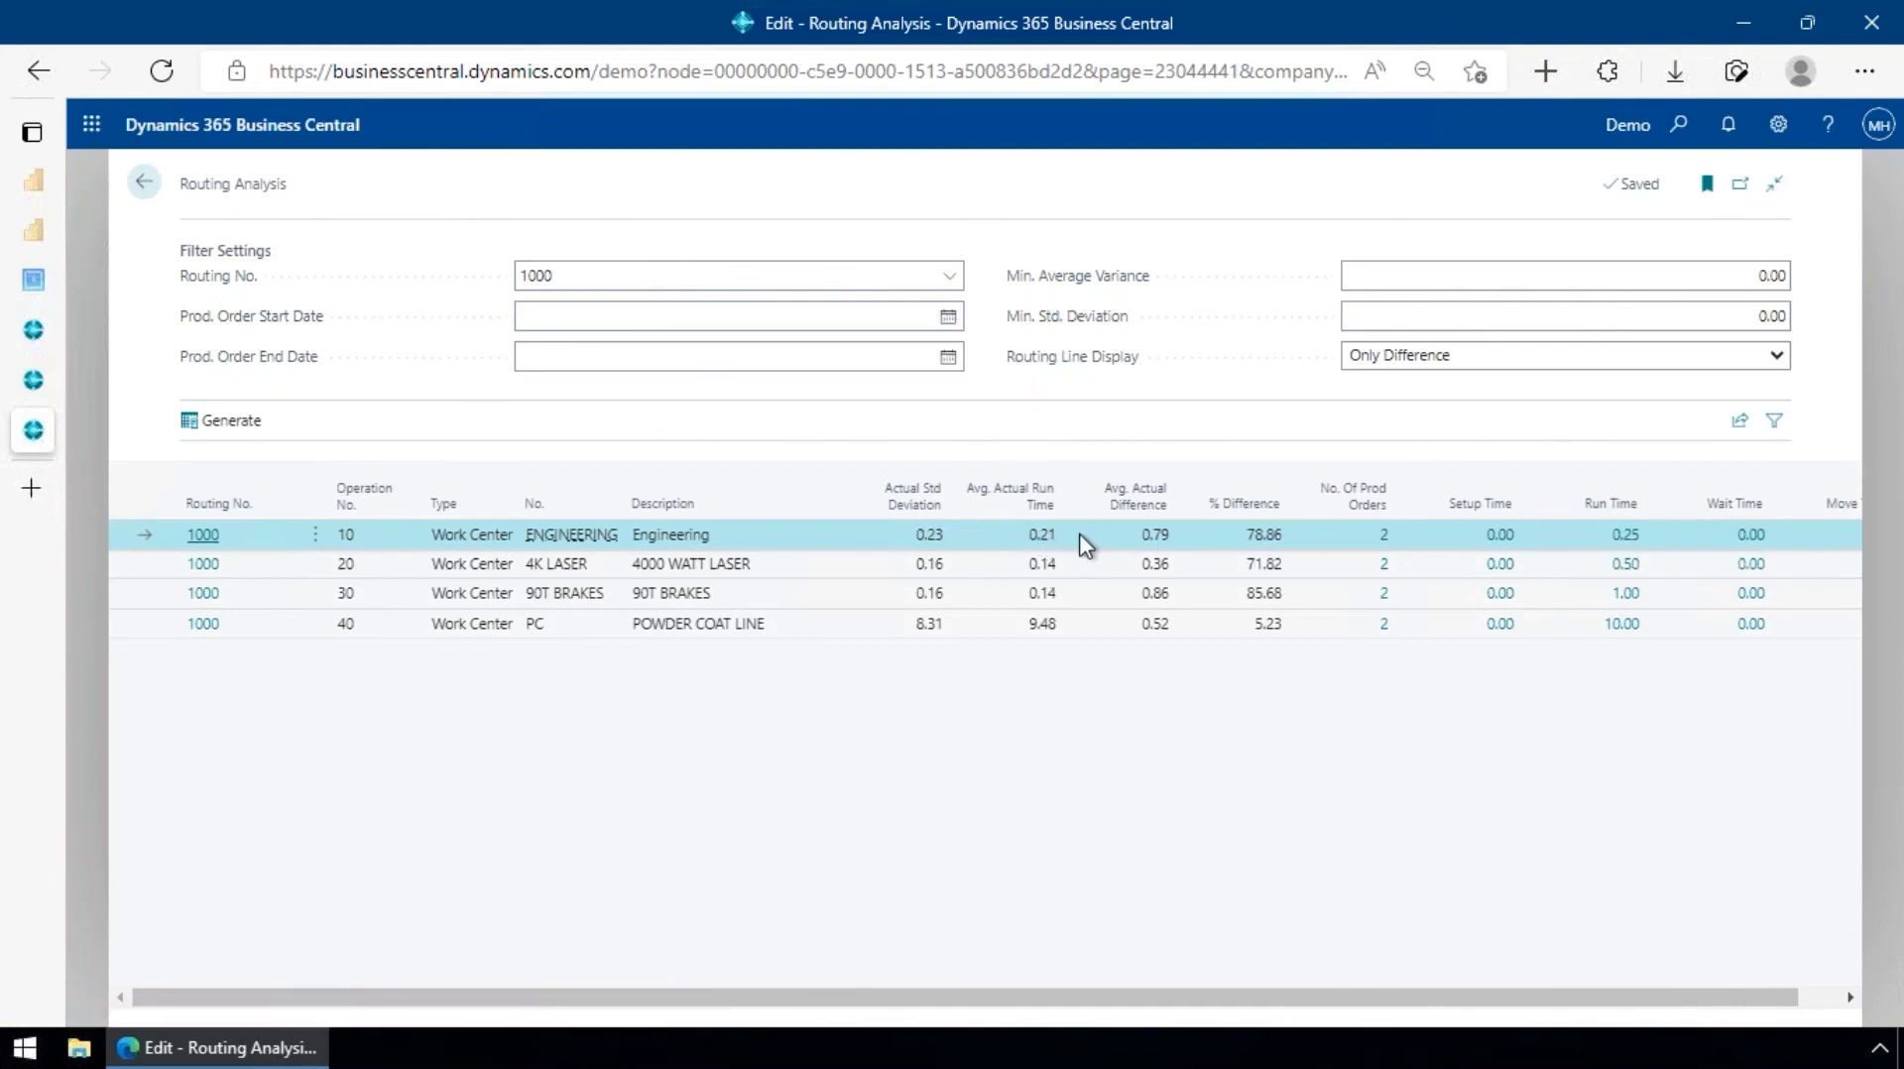
click(1262, 629)
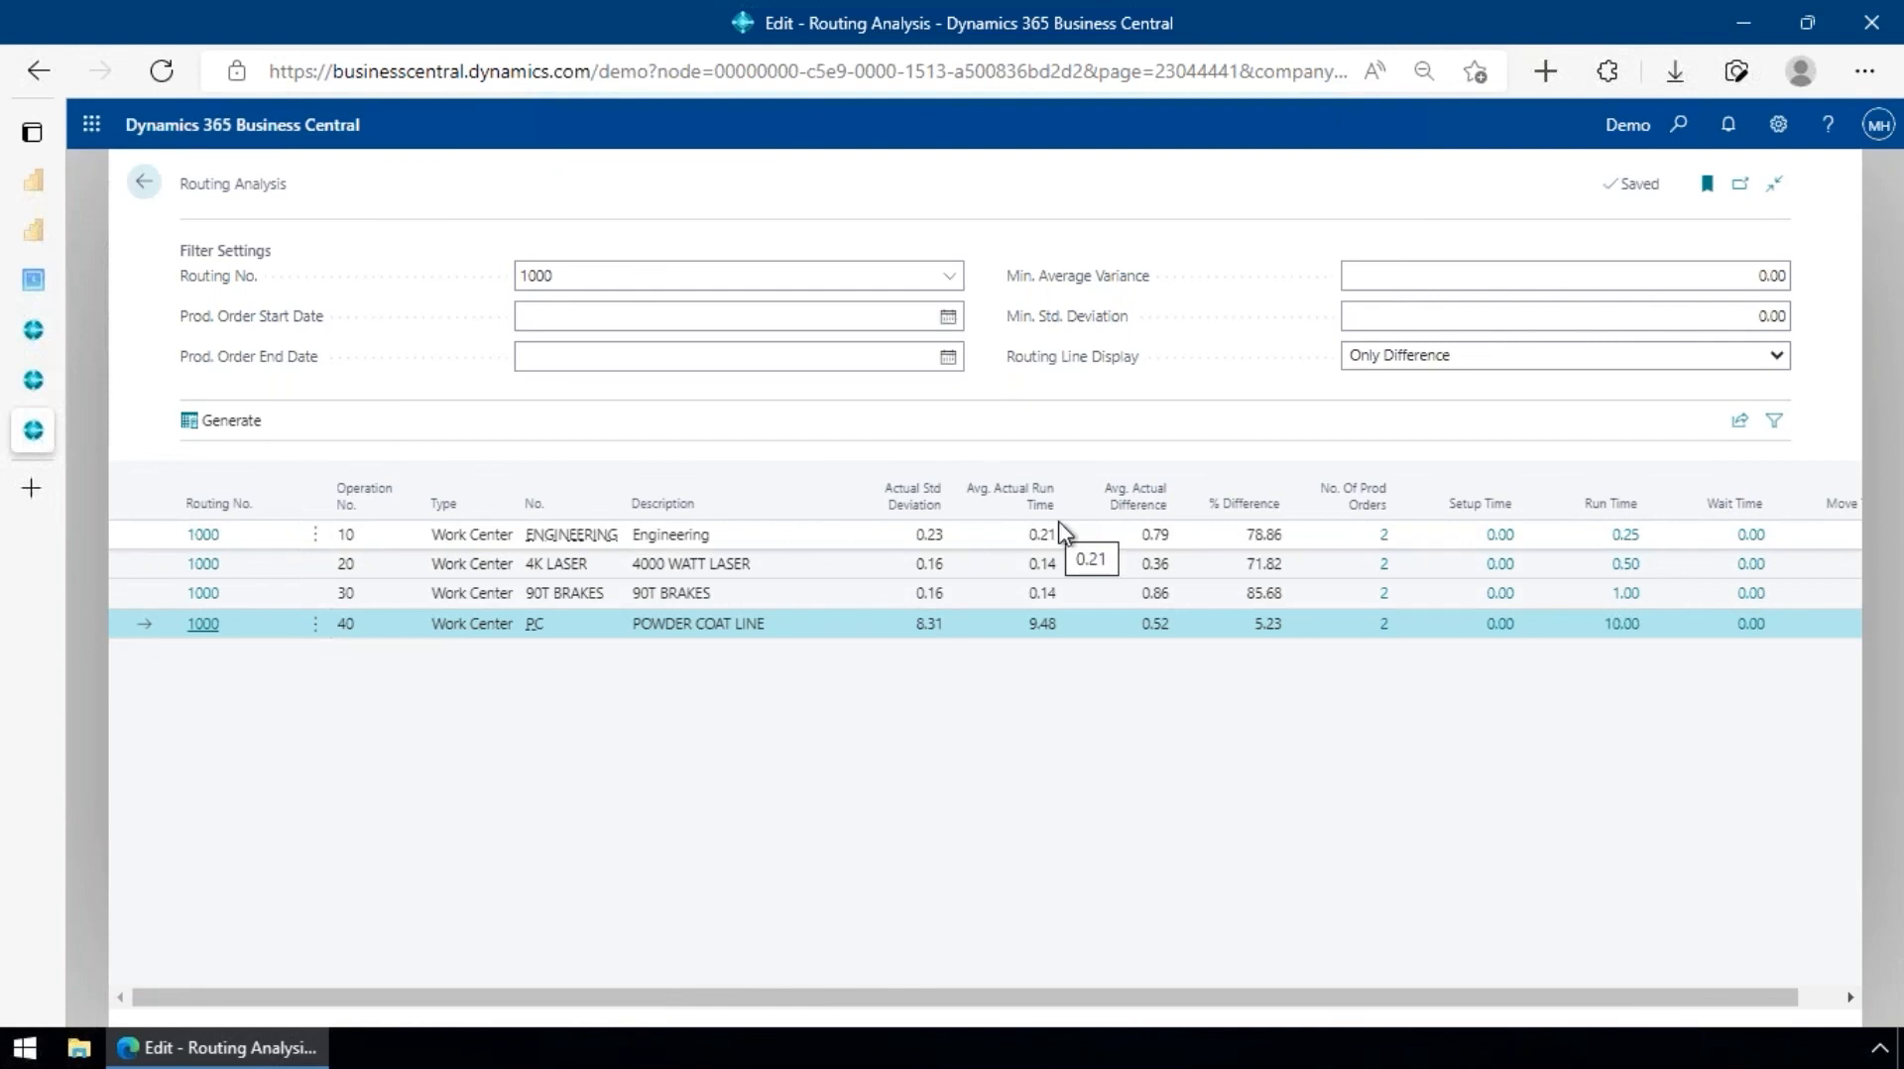
click(147, 189)
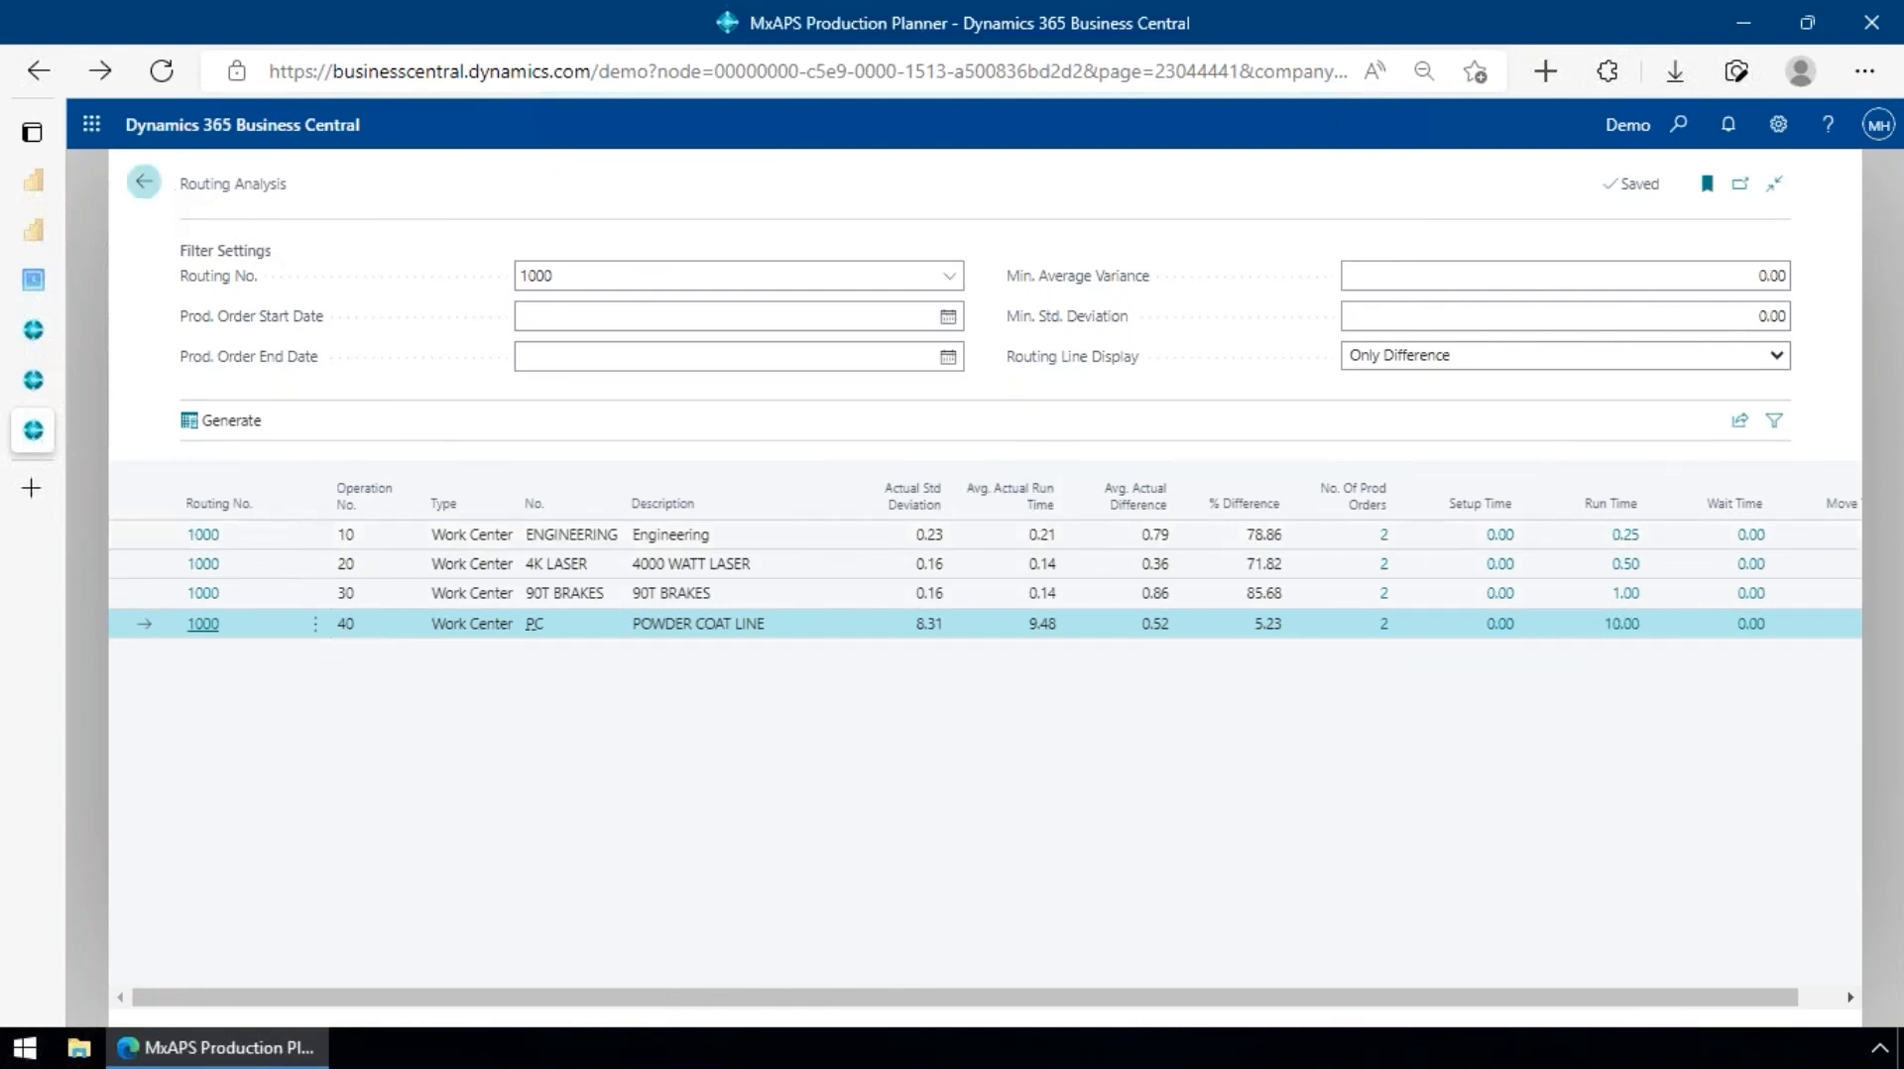